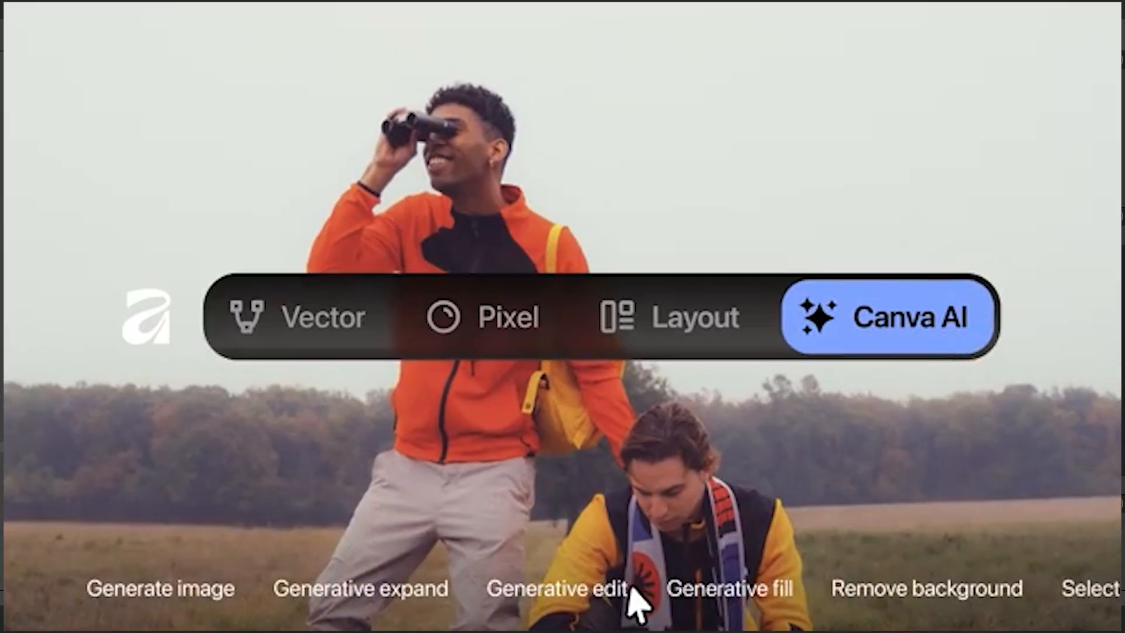
left_click(624, 588)
type("make it snow")
left_click(677, 366)
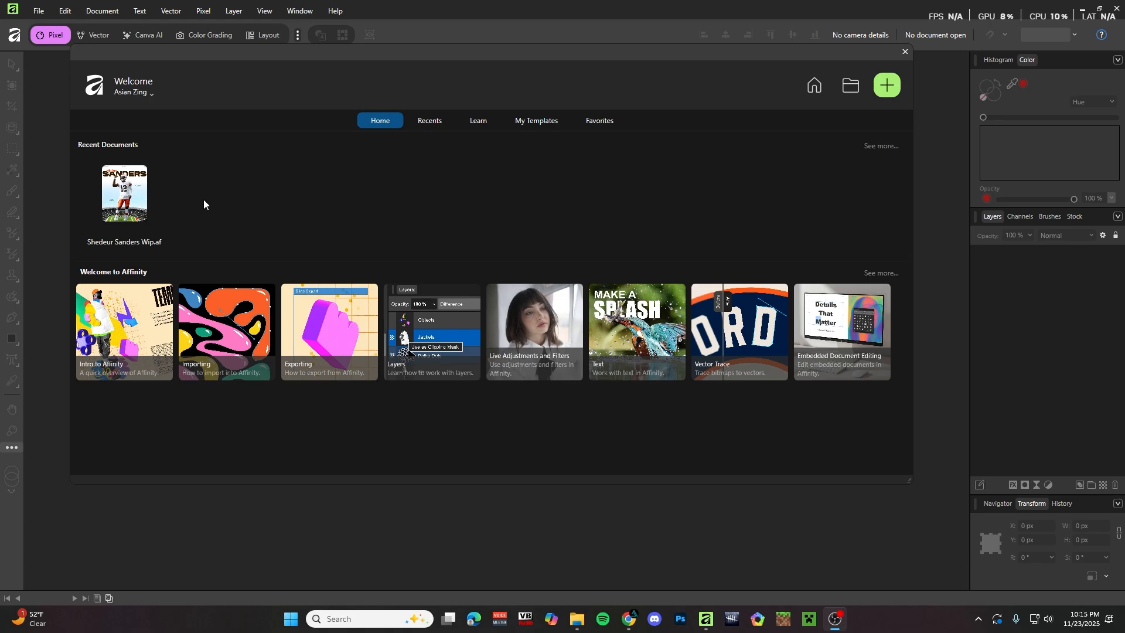
Look through the Recents, Learn, My Templates and Favorites pages of the welcome window.
left_click(428, 123)
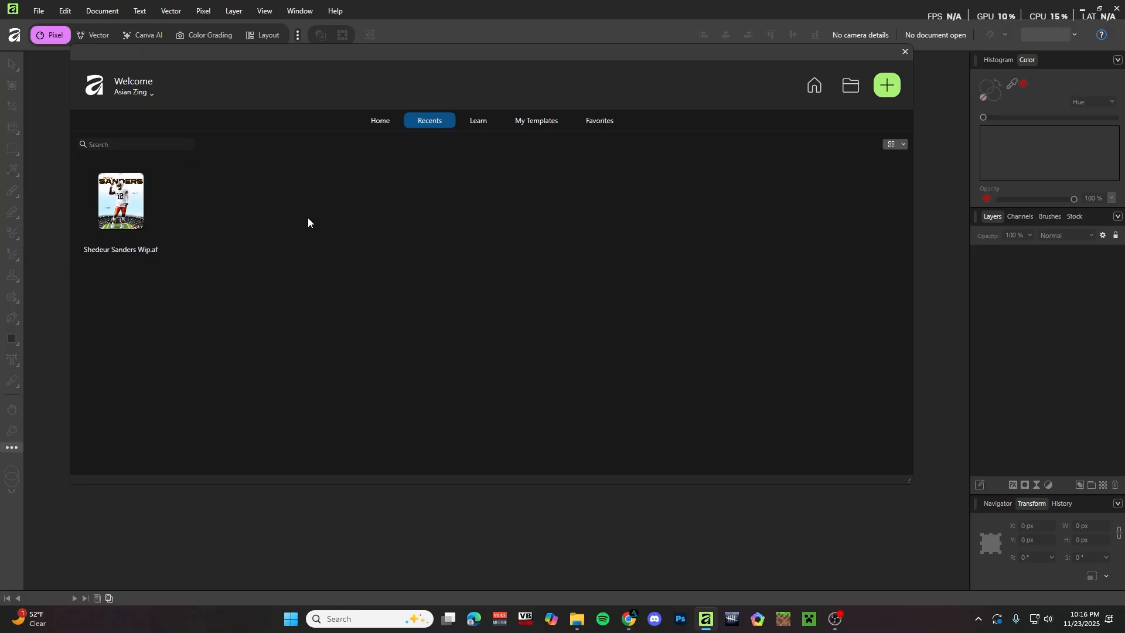
left_click(478, 121)
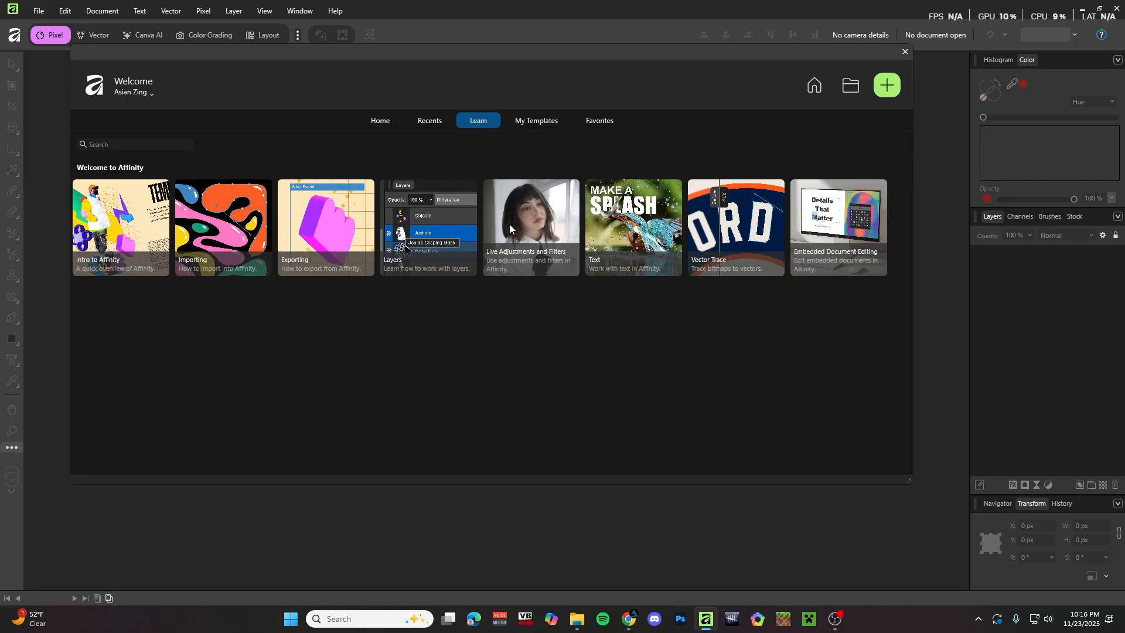
left_click(536, 123)
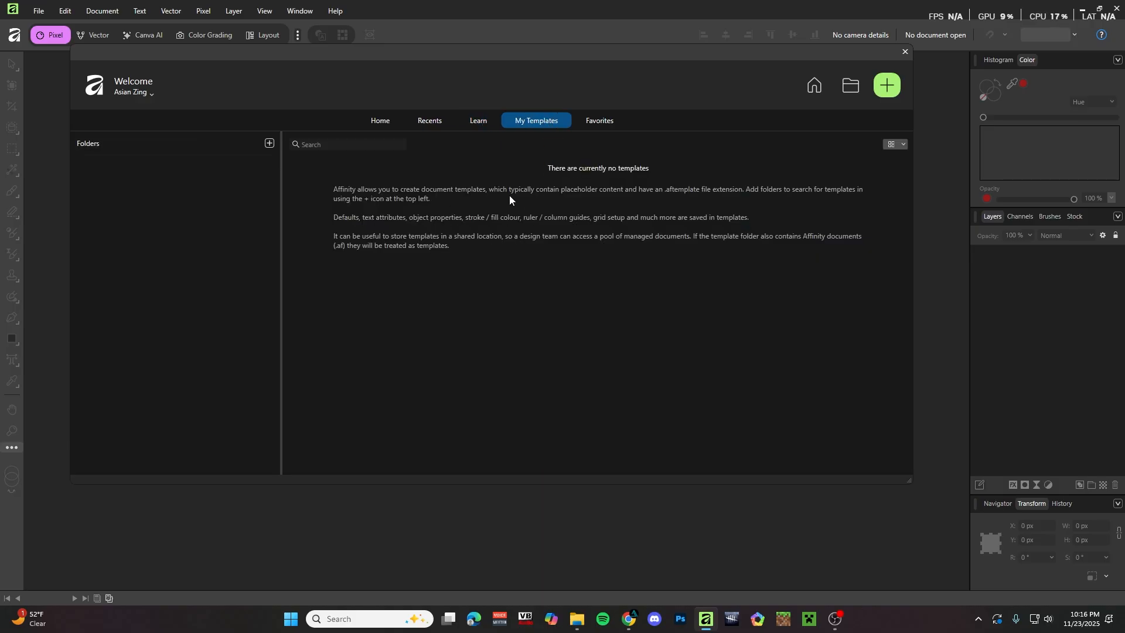
left_click(600, 119)
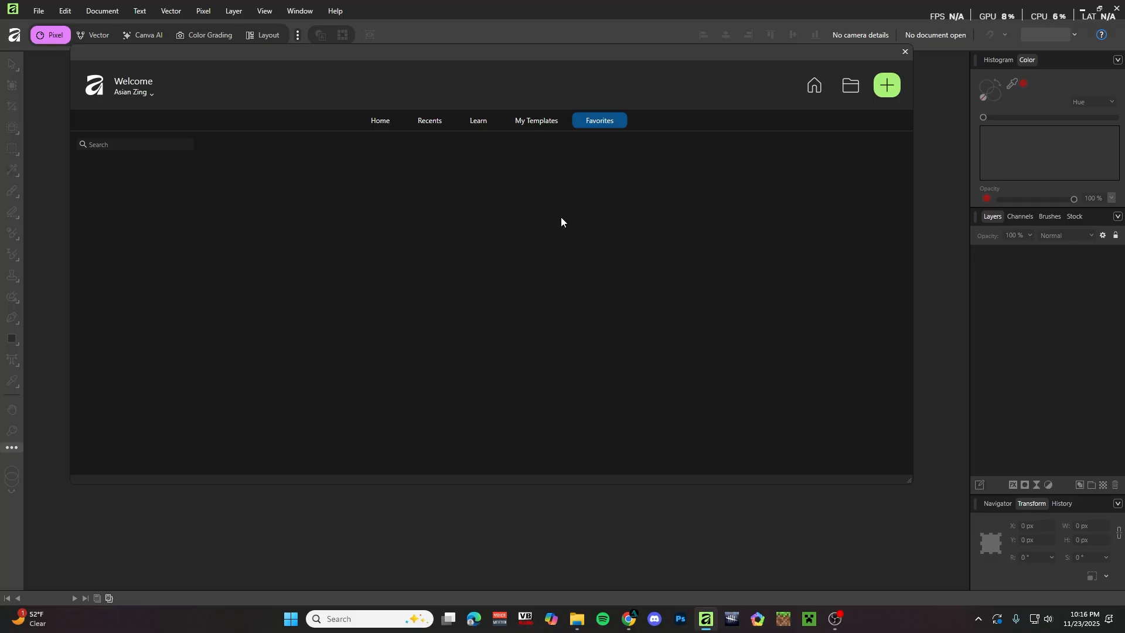
Open the Importing sample document from the Learn page, close its tutorial guide and deselect everything.
left_click(479, 121)
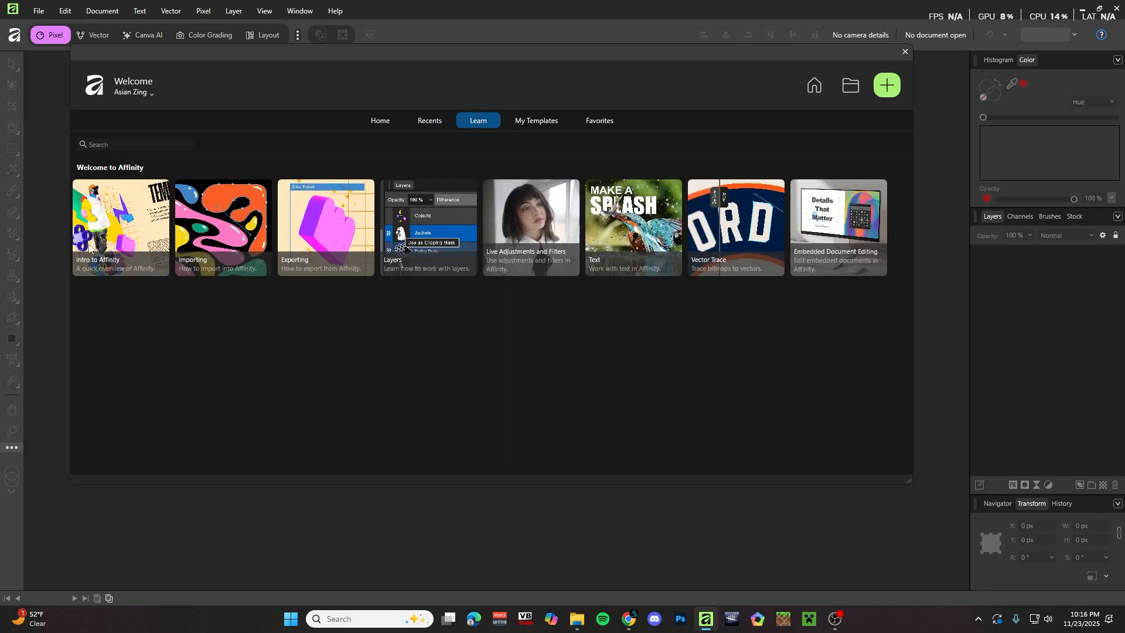
left_click(227, 232)
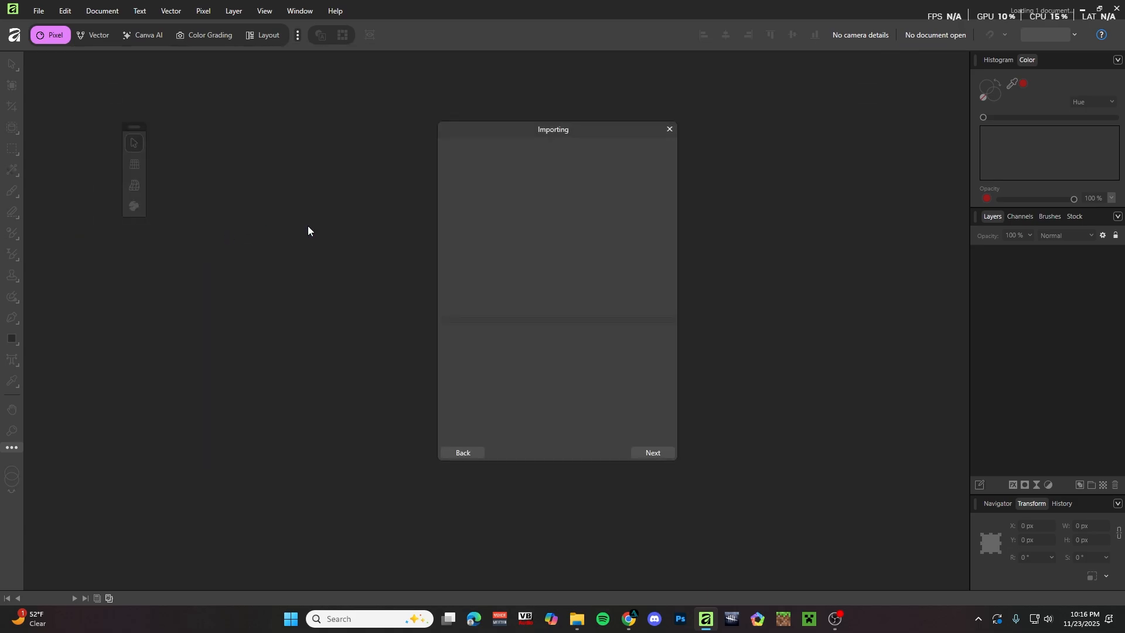
left_click_drag(688, 146, 657, 137)
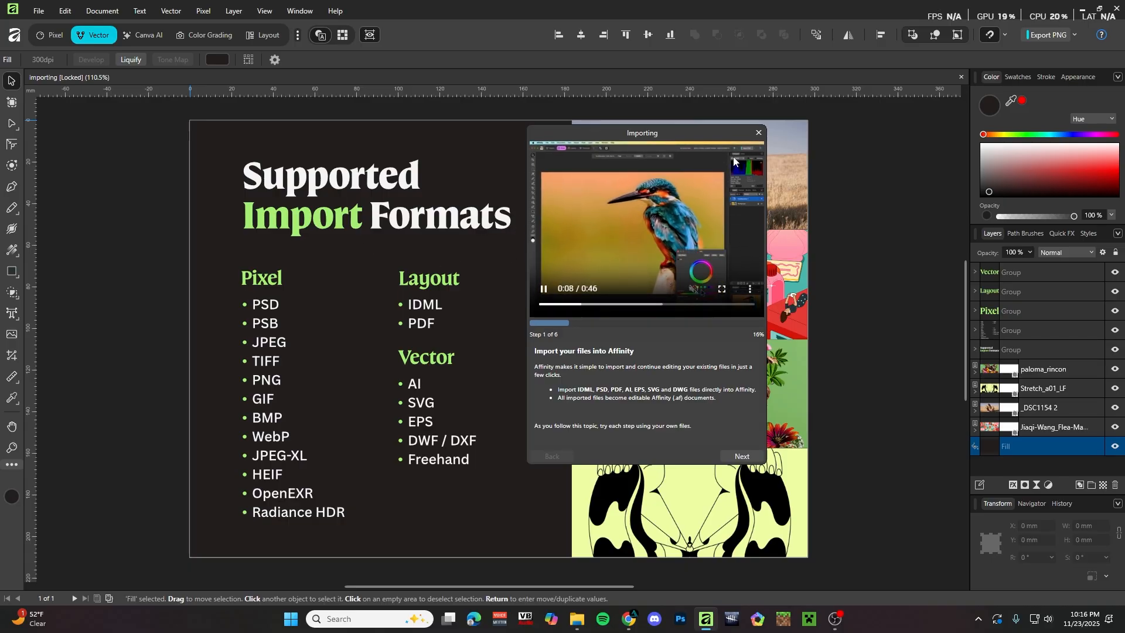
left_click(759, 133)
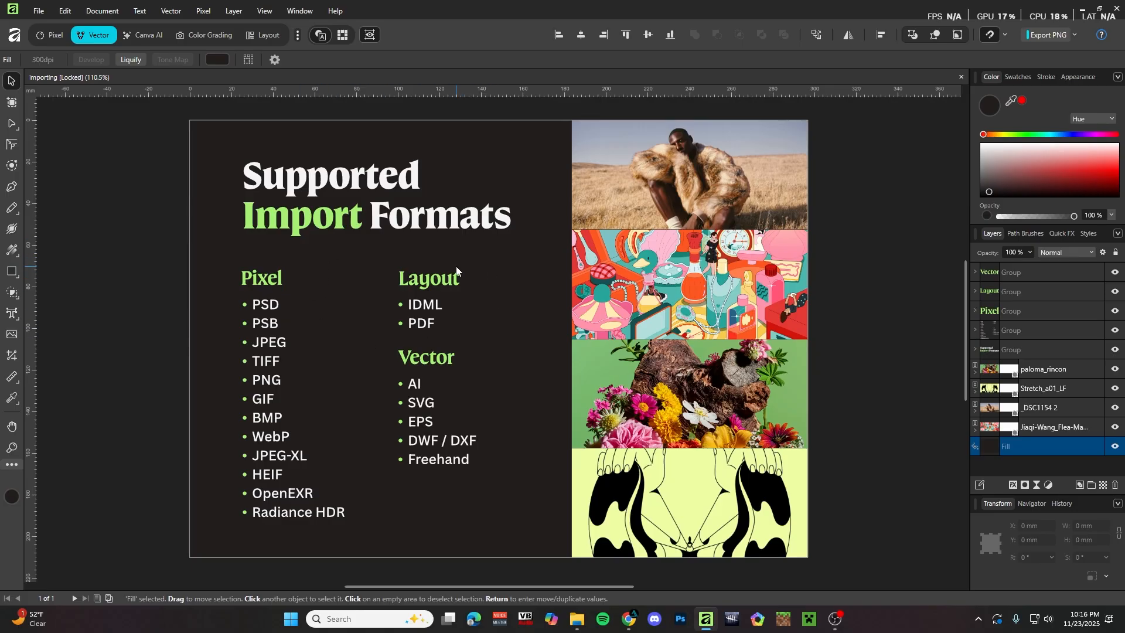
left_click(87, 173)
Start a new document, search its presets for "400" and select the 4000 x 6000 px Master Canvas.
left_click(46, 12)
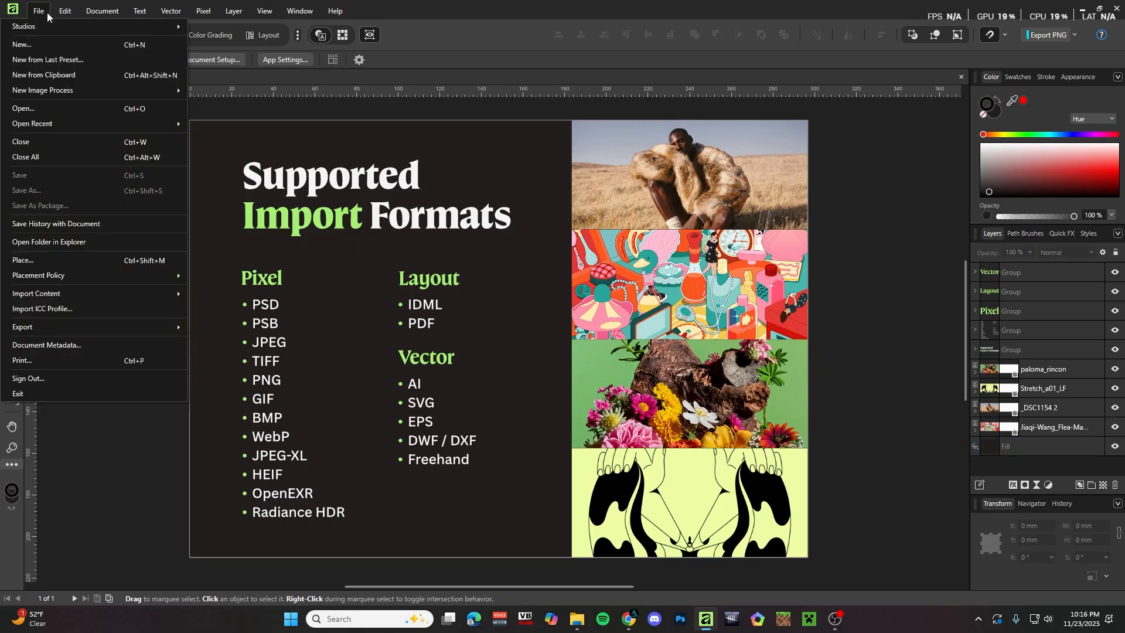
left_click(75, 44)
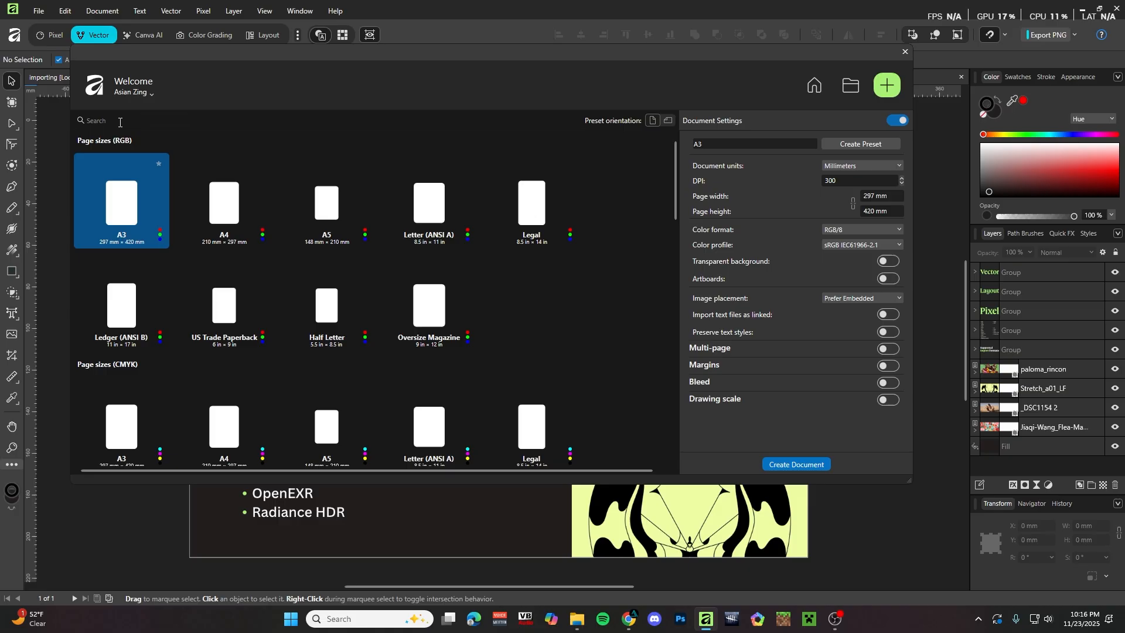
scroll(446, 241, "down", 3)
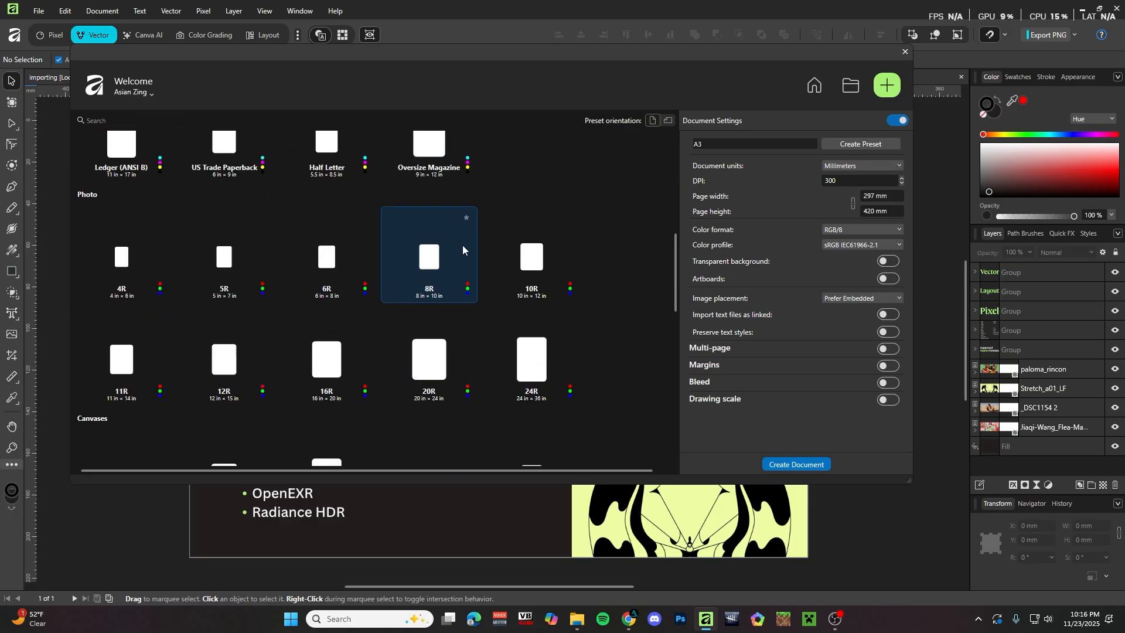
scroll(583, 300, "down", 5)
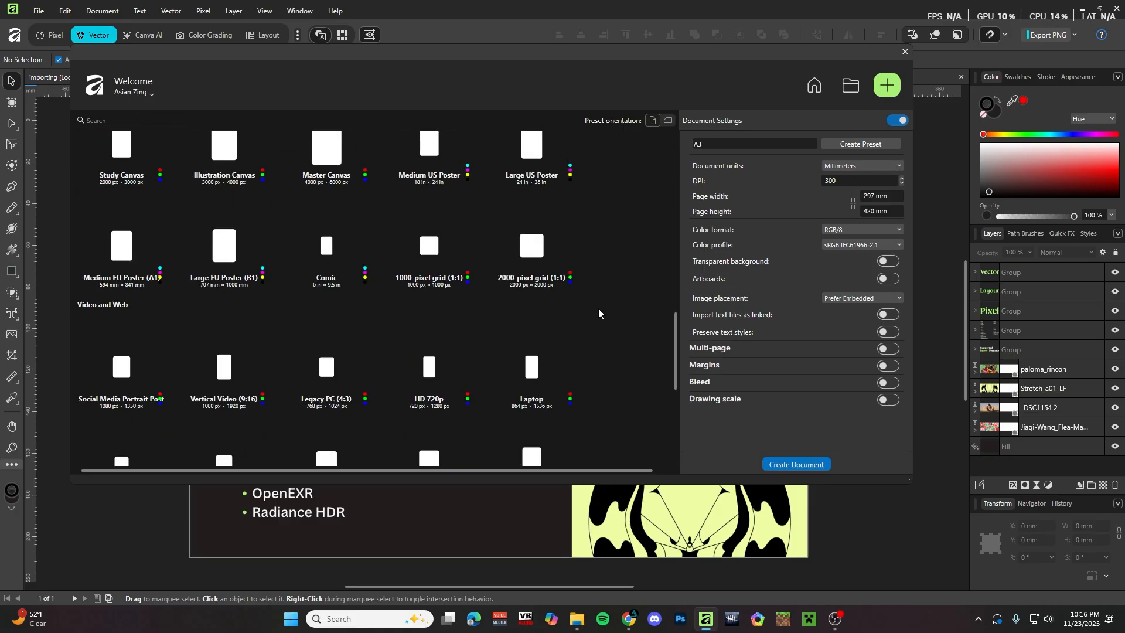
scroll(599, 308, "up", 10)
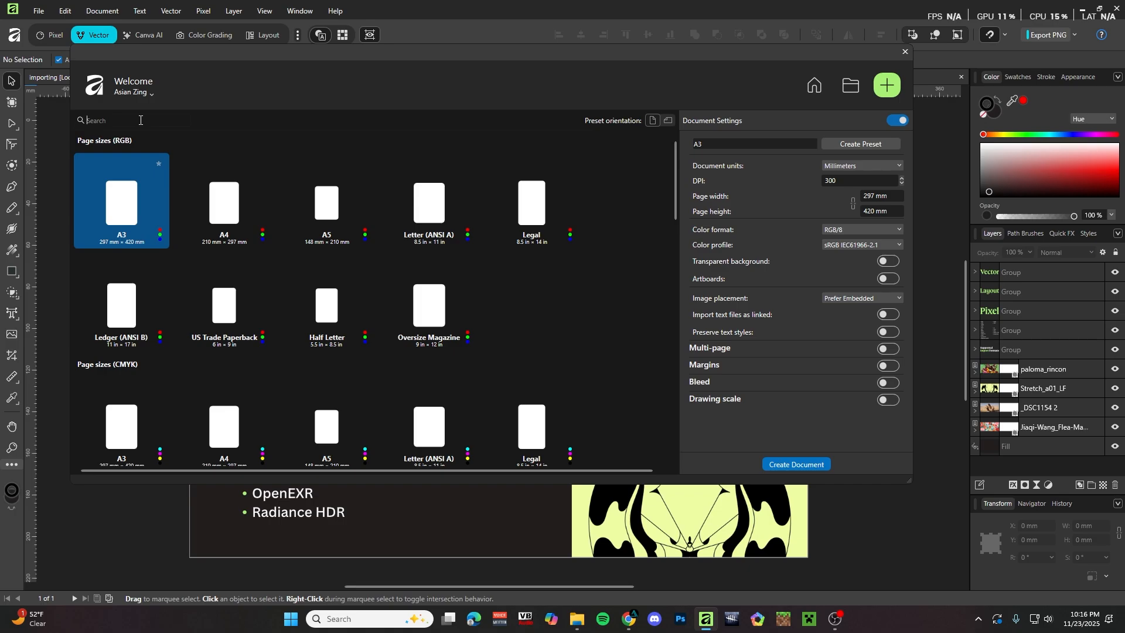
type("400")
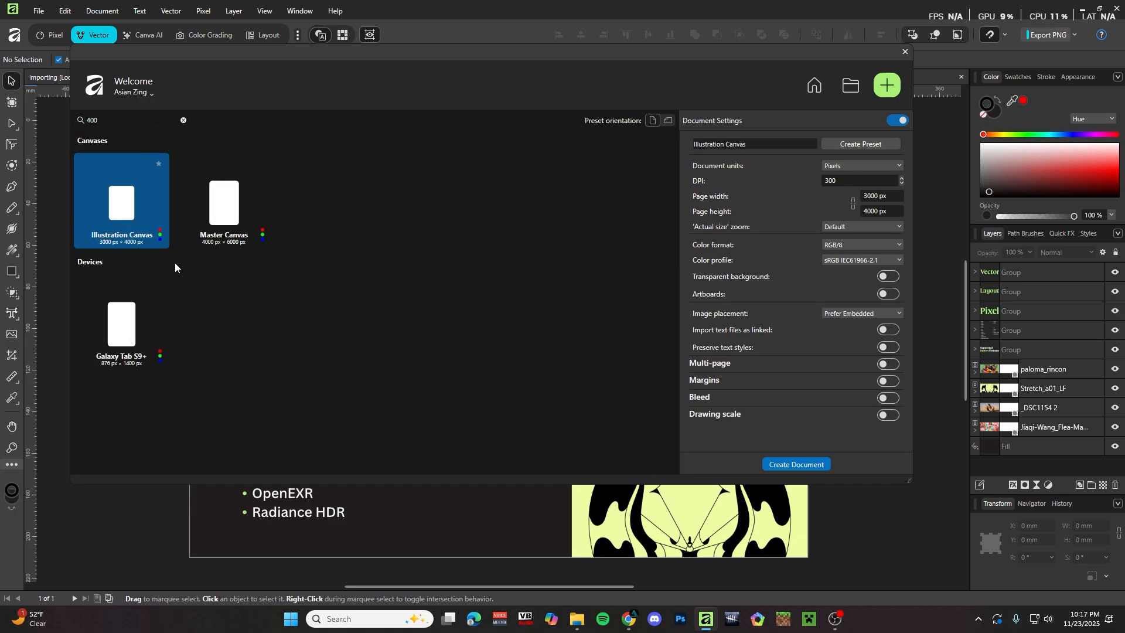
left_click(221, 218)
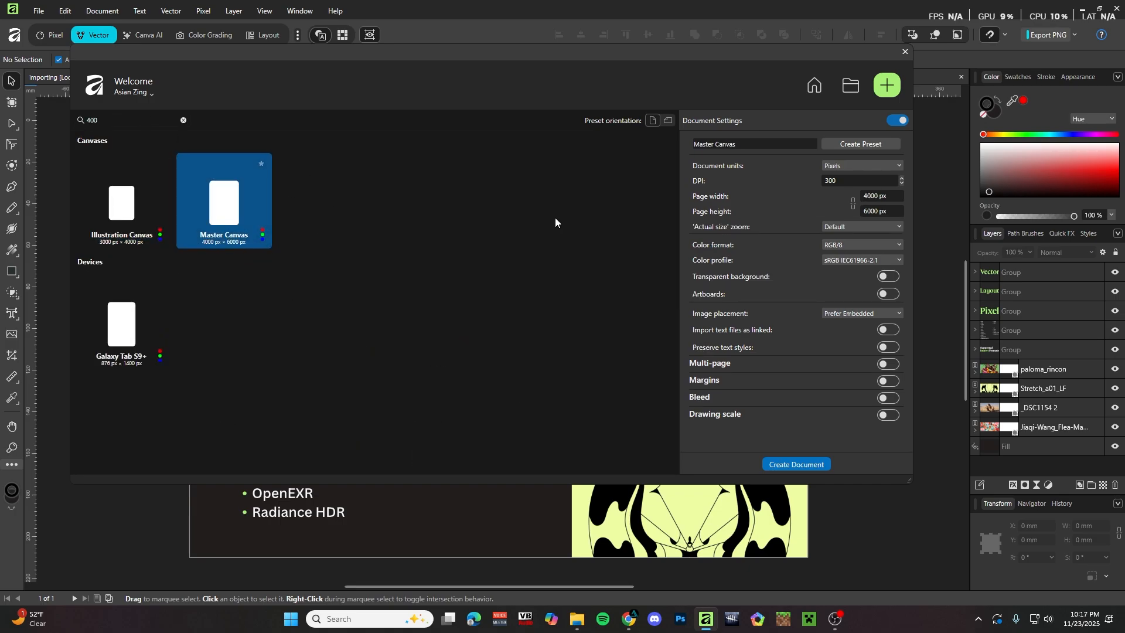
Switch the preset orientation between landscape and portrait to compare the two, returning to portrait.
left_click(668, 120)
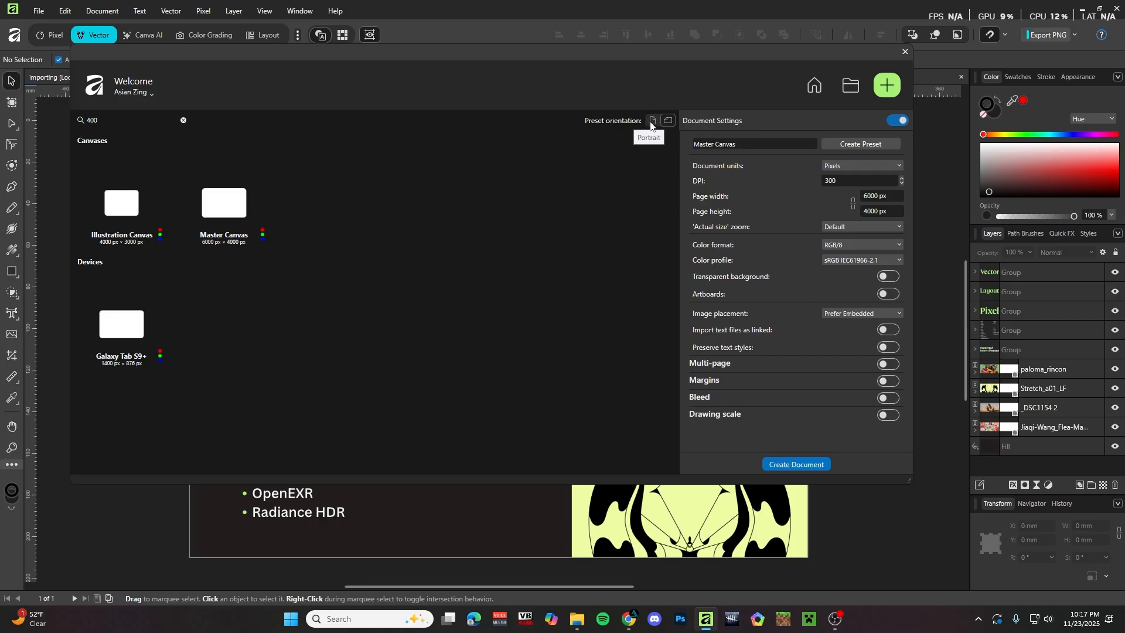
left_click(650, 122)
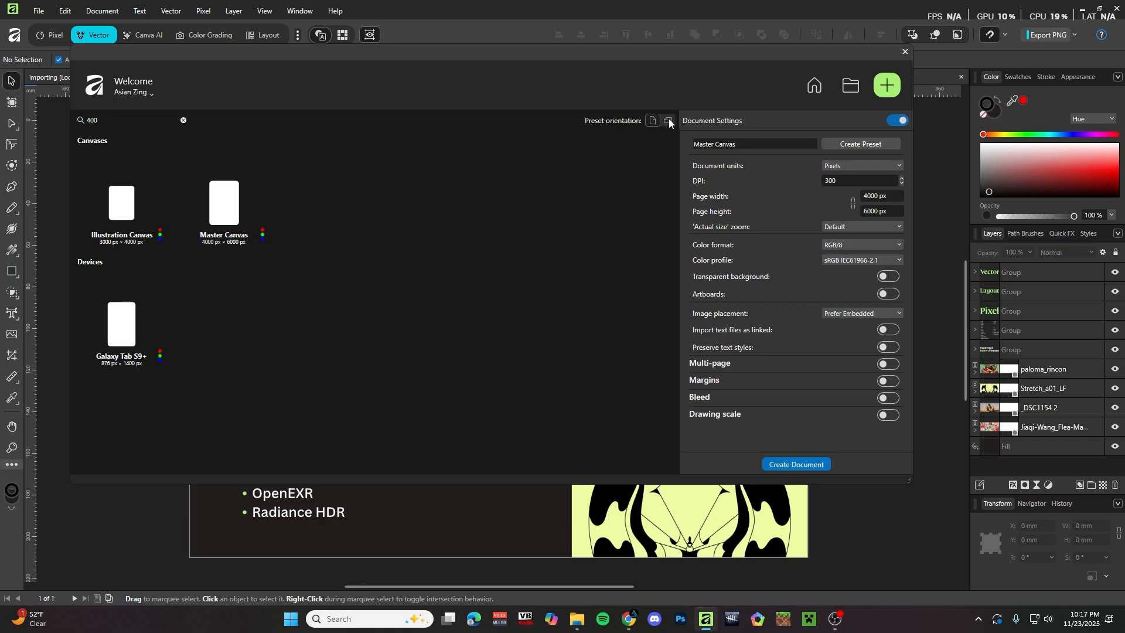
left_click(669, 121)
left_click(652, 120)
Create a Master Canvas document of 4000 x 6000 px with a transparent background.
left_click(210, 217)
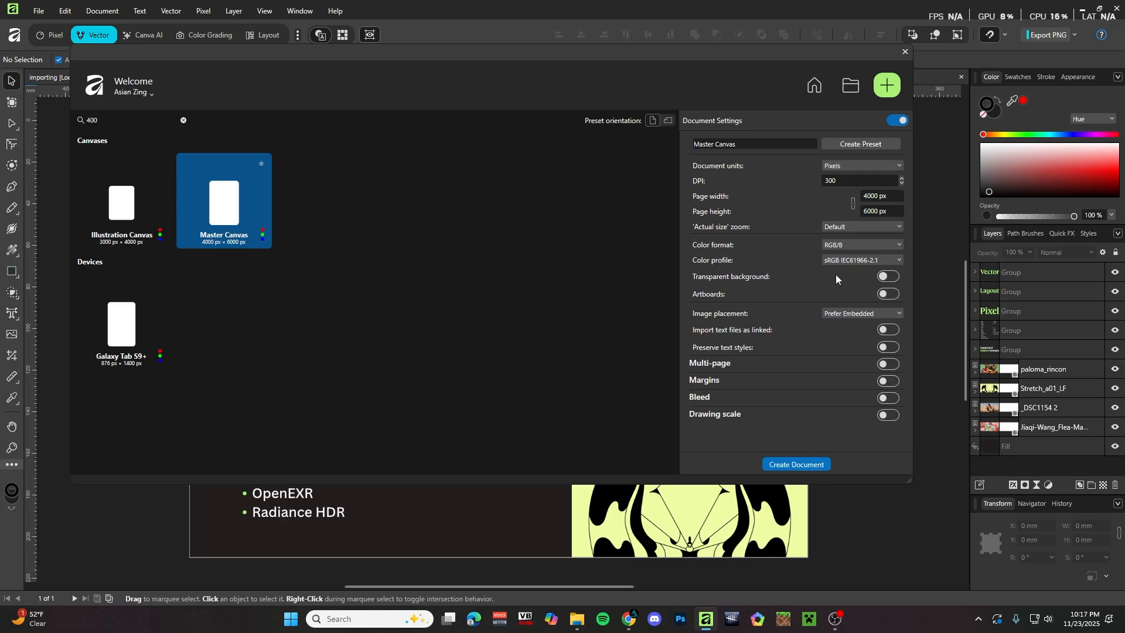
left_click(887, 278)
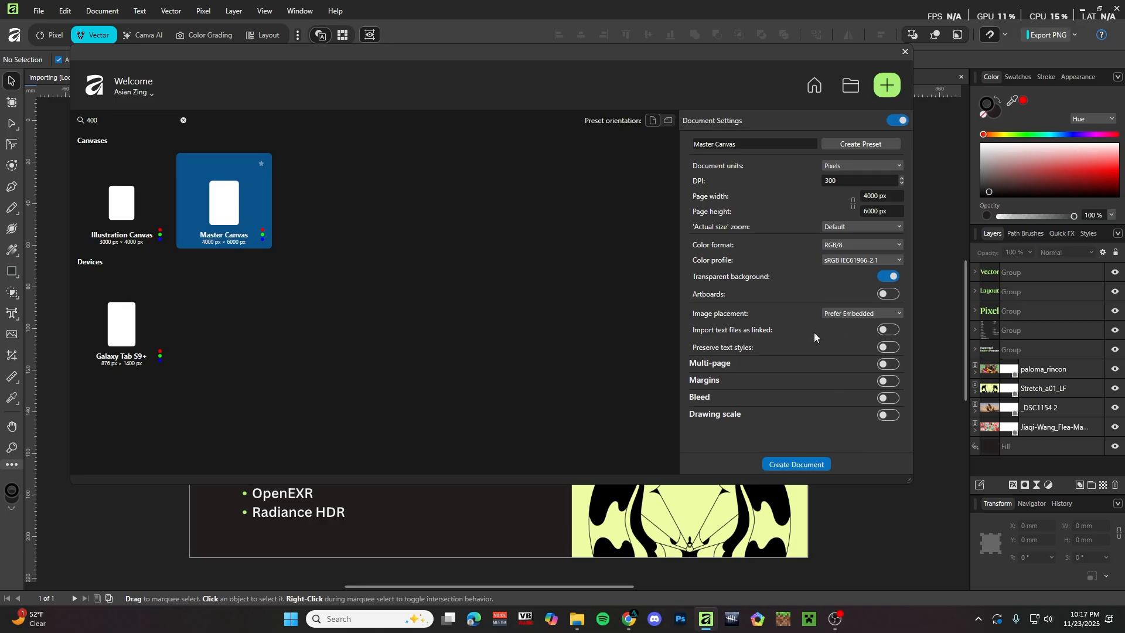
left_click(794, 464)
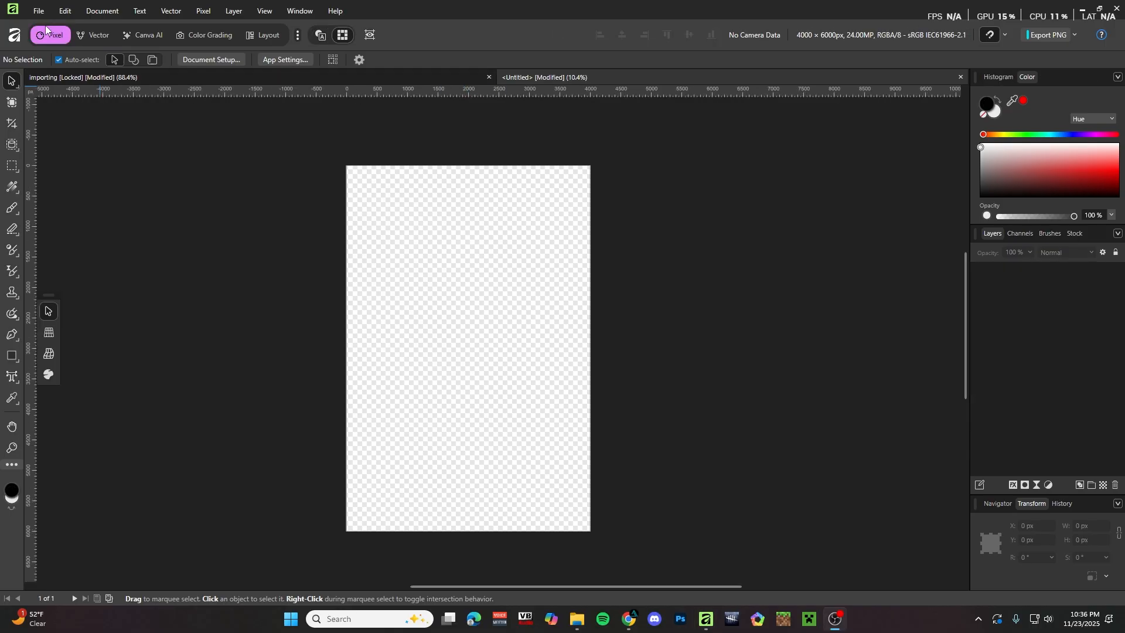
Look through the Vector, Canva AI and Color Grading studios, return to Pixel and view the list of available studios.
left_click(94, 35)
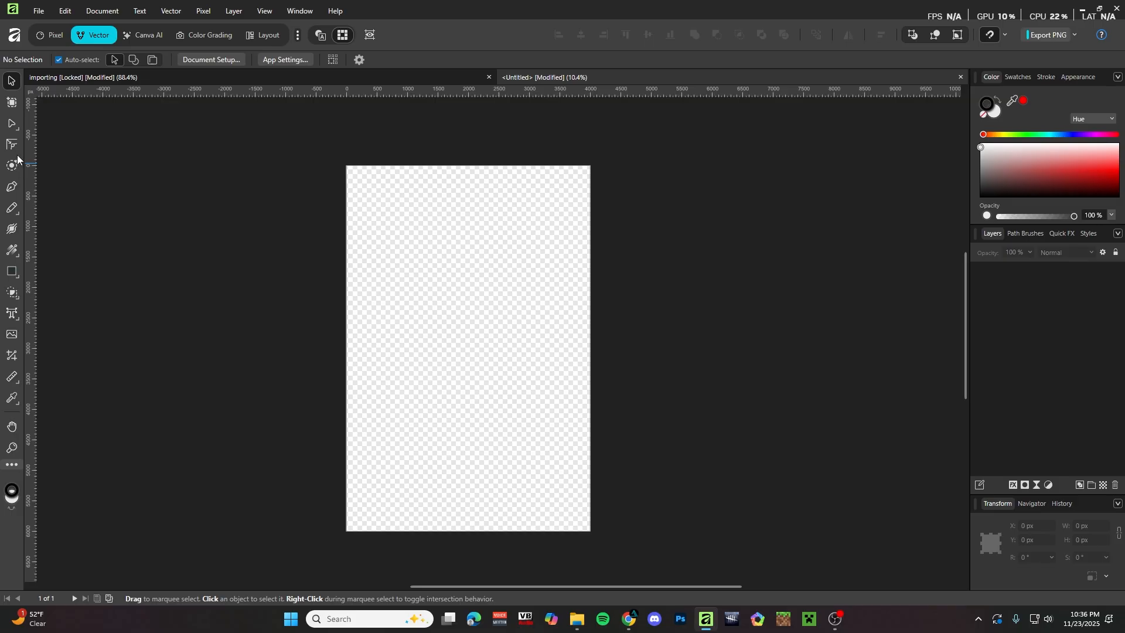
left_click(133, 35)
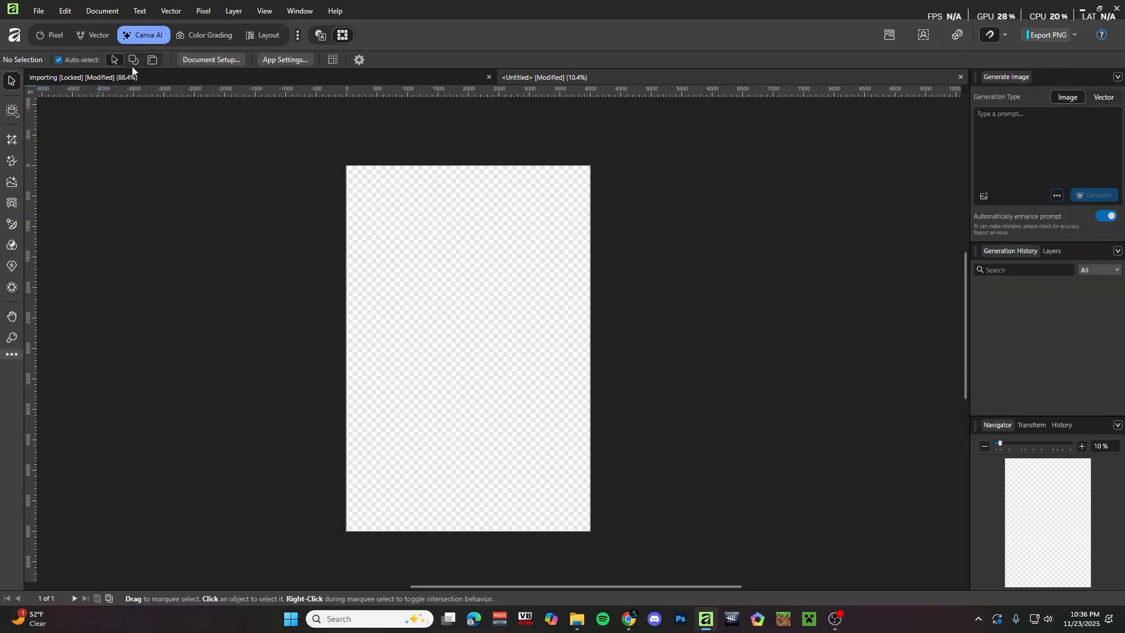
left_click(218, 36)
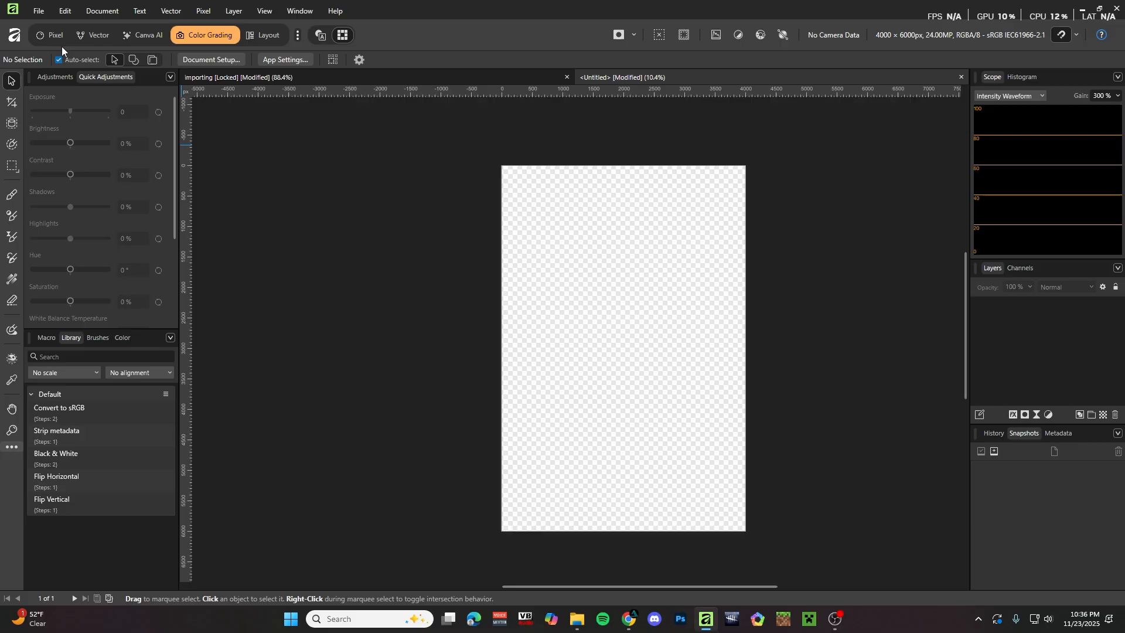
left_click(44, 40)
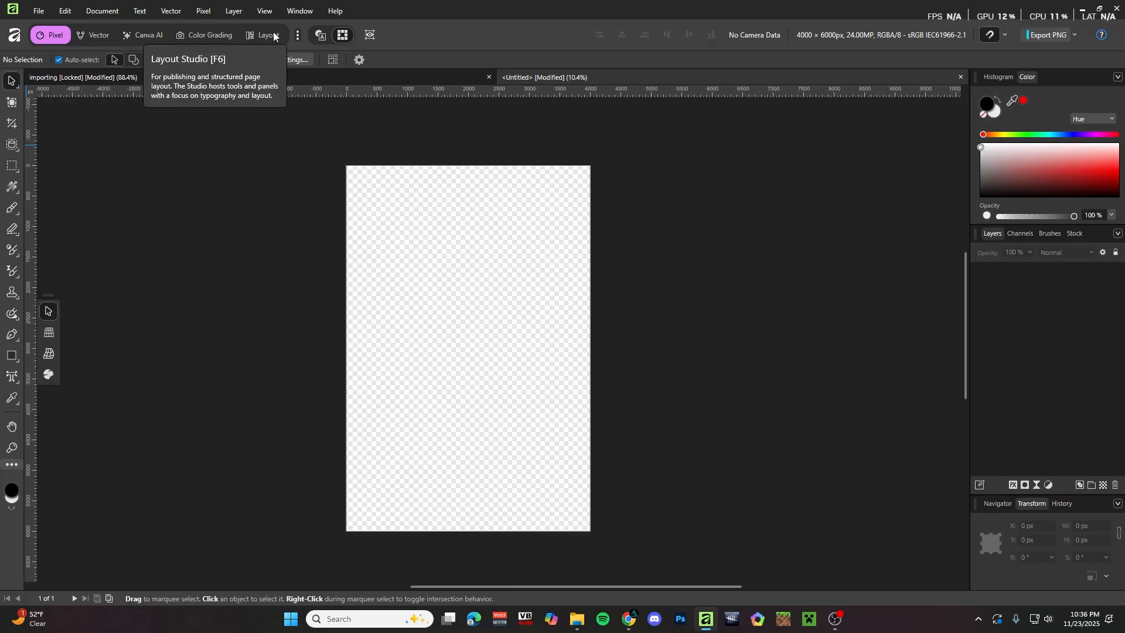
left_click(299, 36)
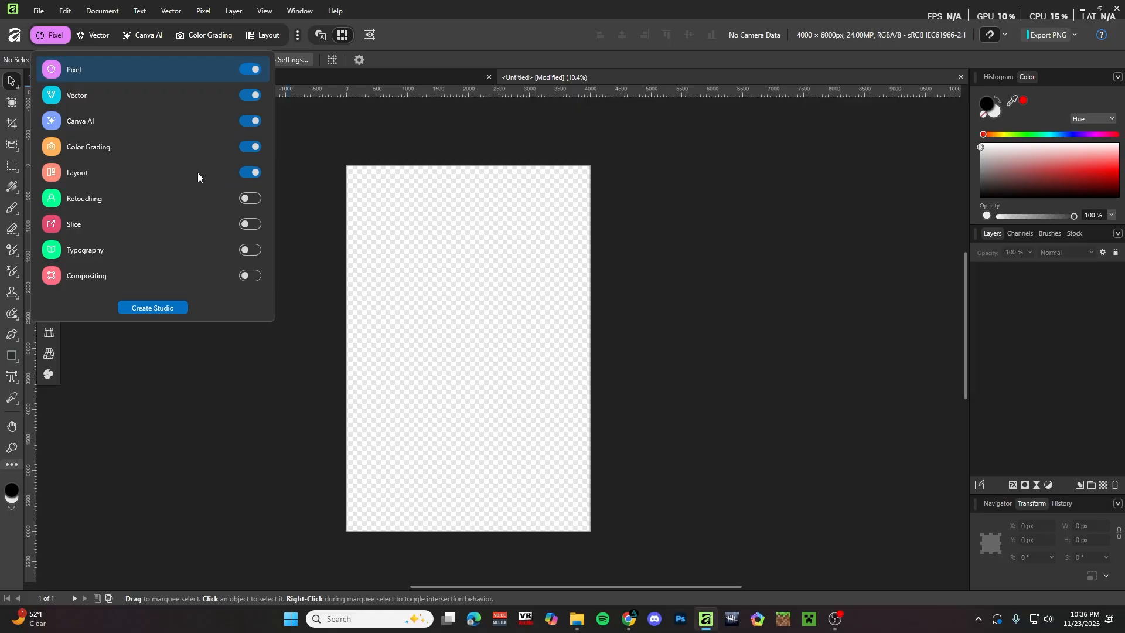
left_click(317, 168)
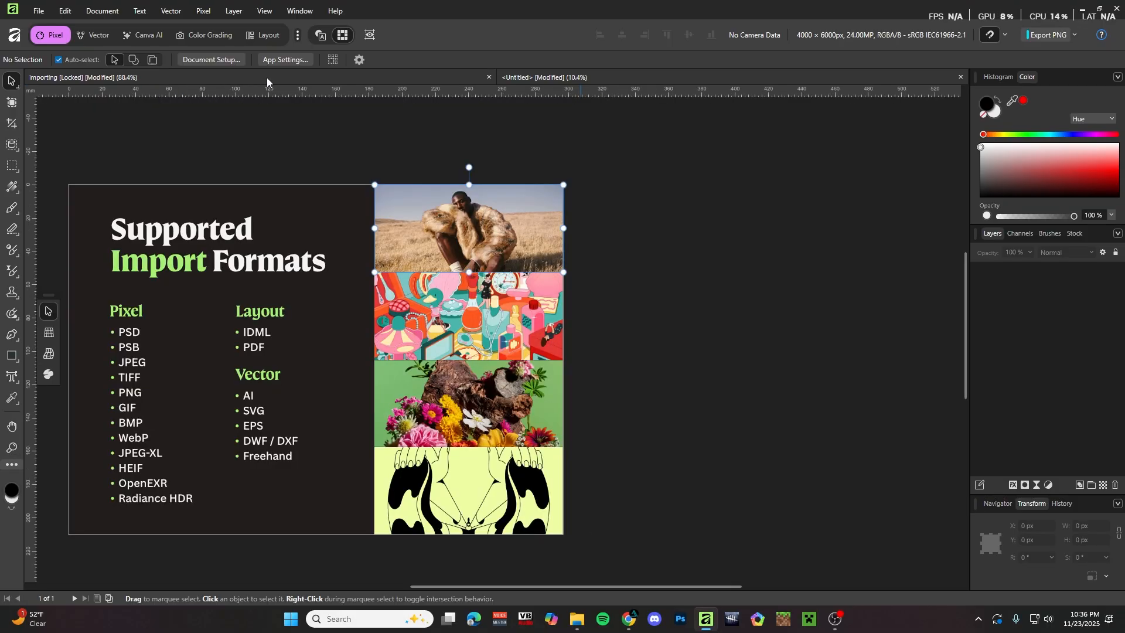
Draw a closed freeform Pen tool curve in the Vector studio, about 17 by 28 mm, over the colorful cartoon illustration.
left_click(95, 35)
left_click(13, 188)
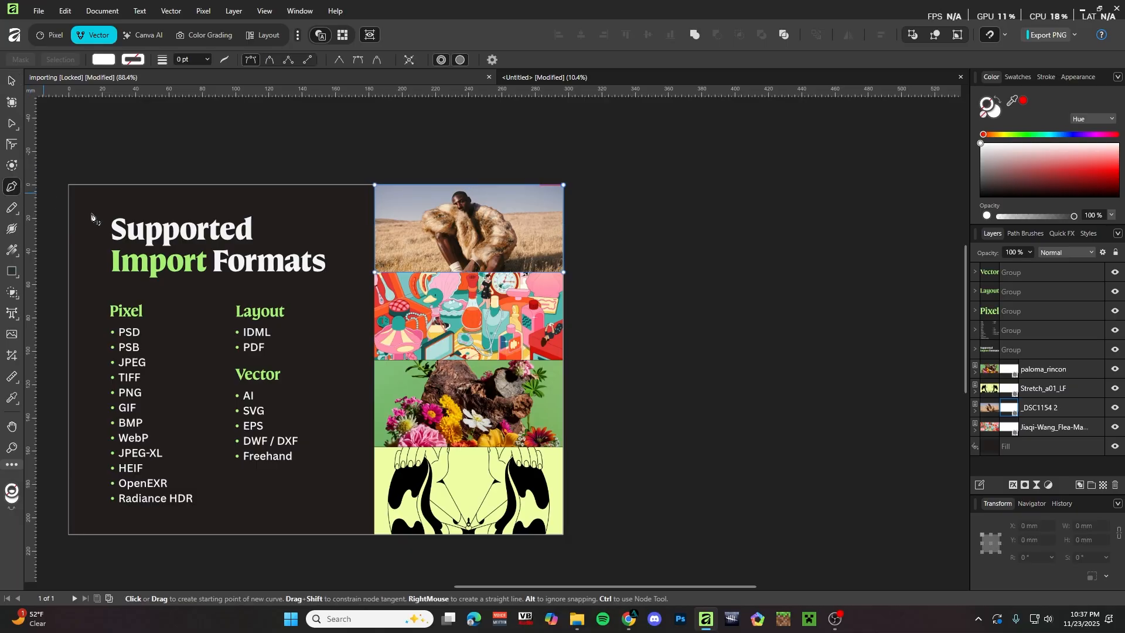
scroll(406, 266, "up", 1)
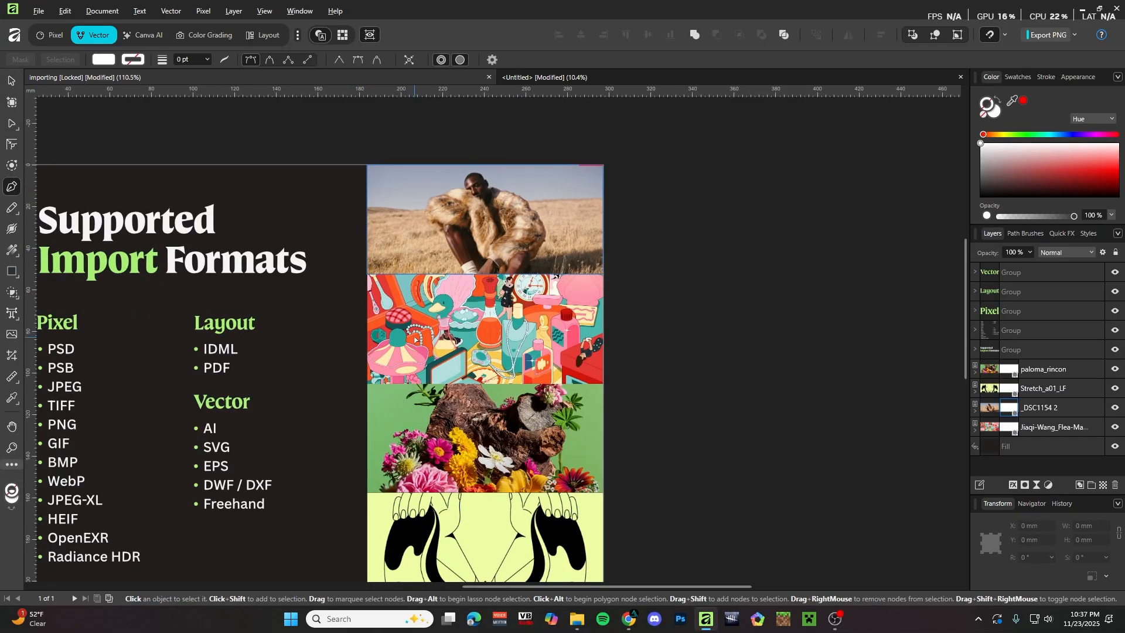
scroll(406, 267, "up", 3)
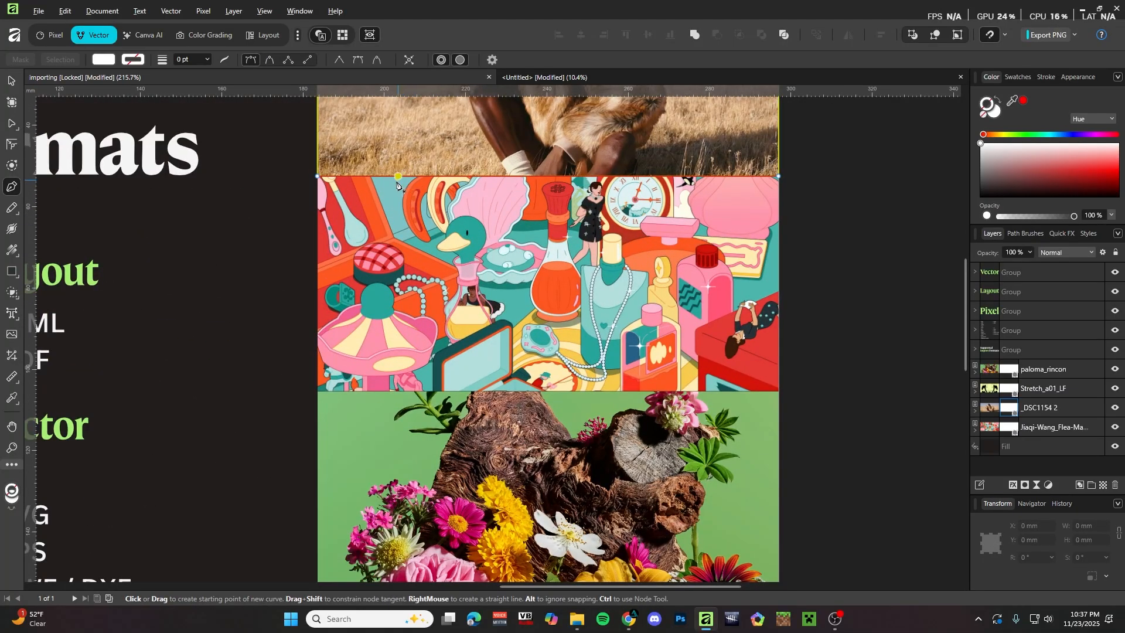
left_click(398, 189)
left_click_drag(390, 221, 412, 215)
left_click(400, 287)
left_click(404, 201)
left_click(399, 189)
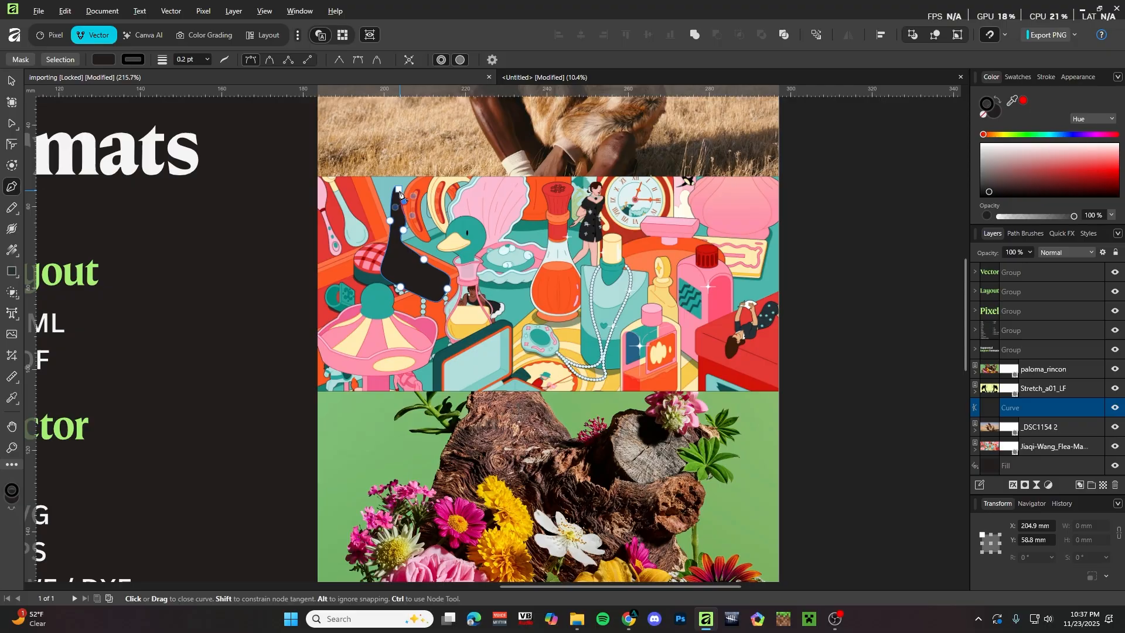
scroll(403, 190, "down", 3)
scroll(405, 192, "up", 1)
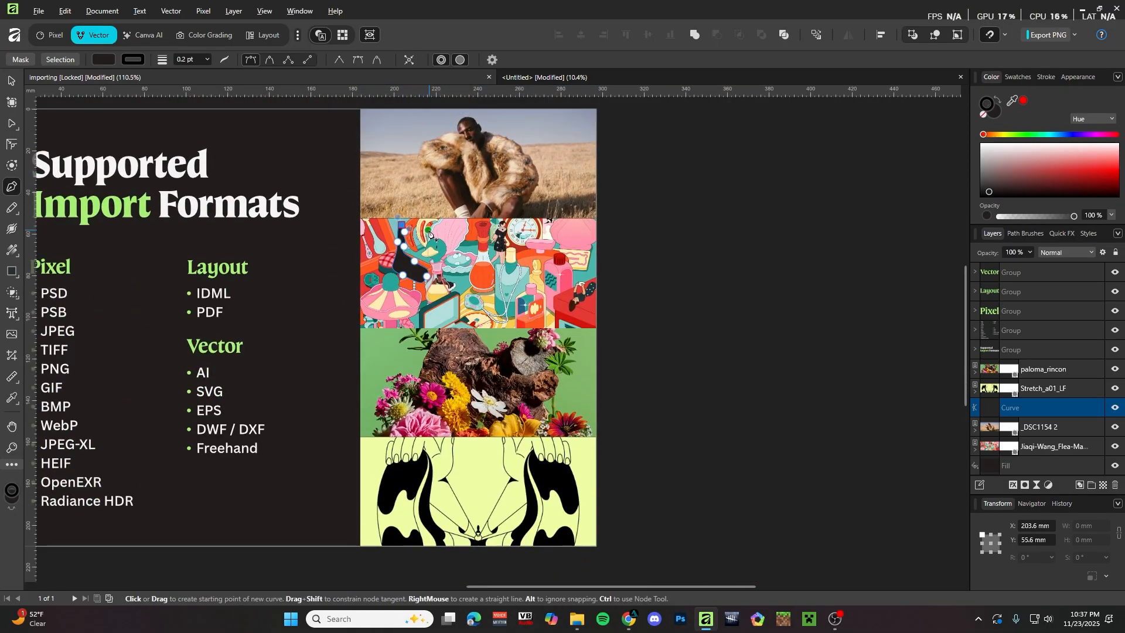
key("v")
scroll(424, 198, "up", 1)
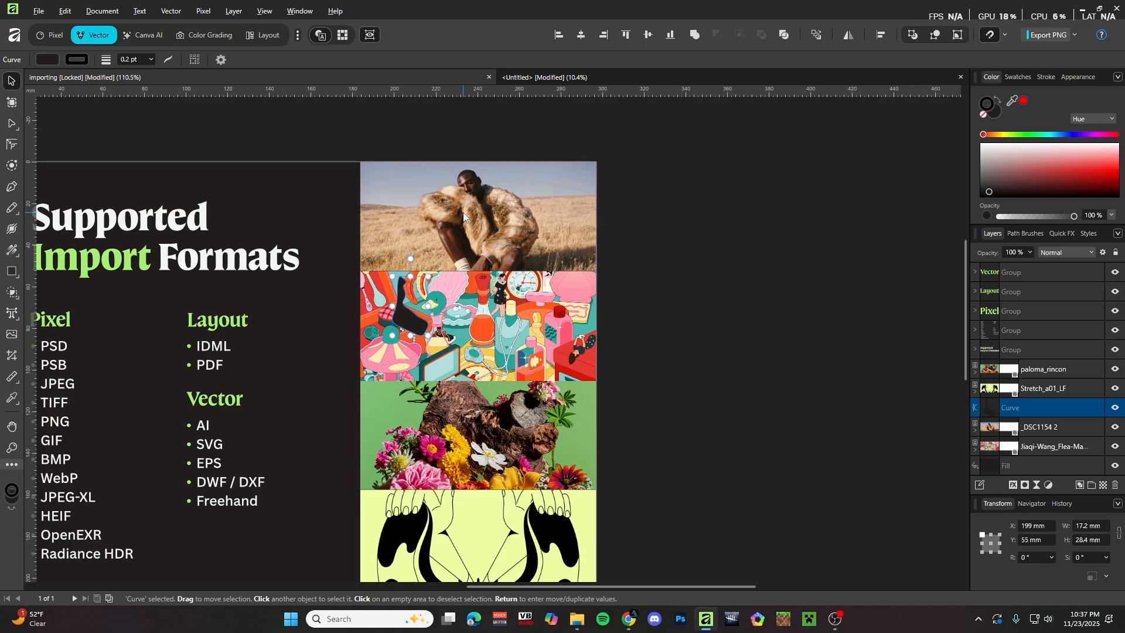
Adjust the photo of the man in the fur coat in the Color Grading studio to exposure -0.727, brightness 44% and contrast -9%.
left_click(452, 219)
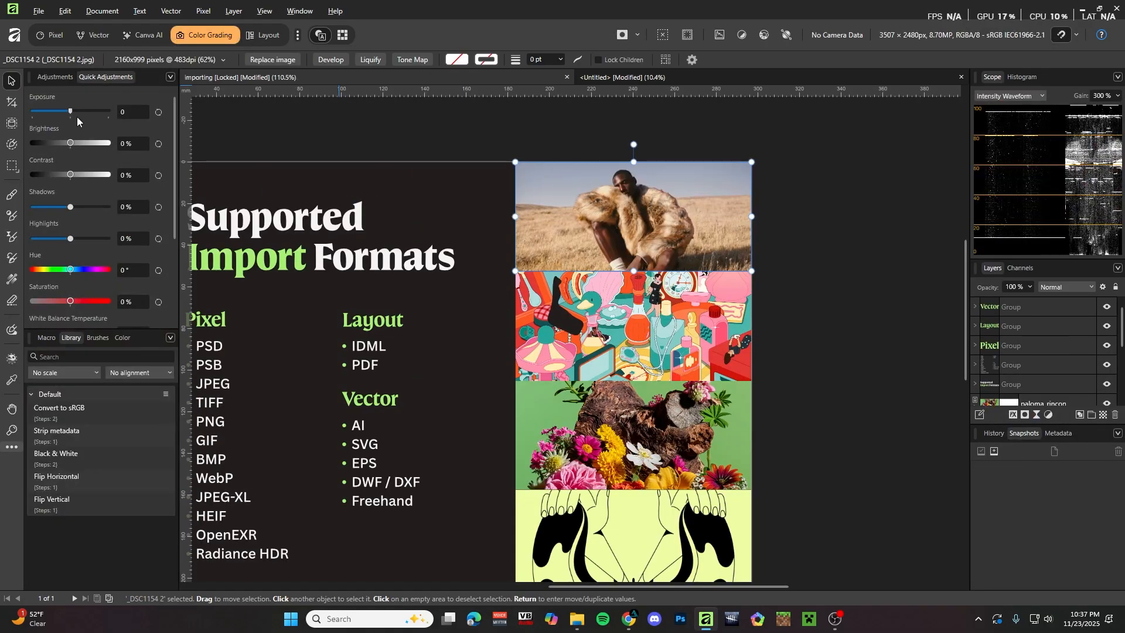
left_click_drag(71, 112, 68, 175)
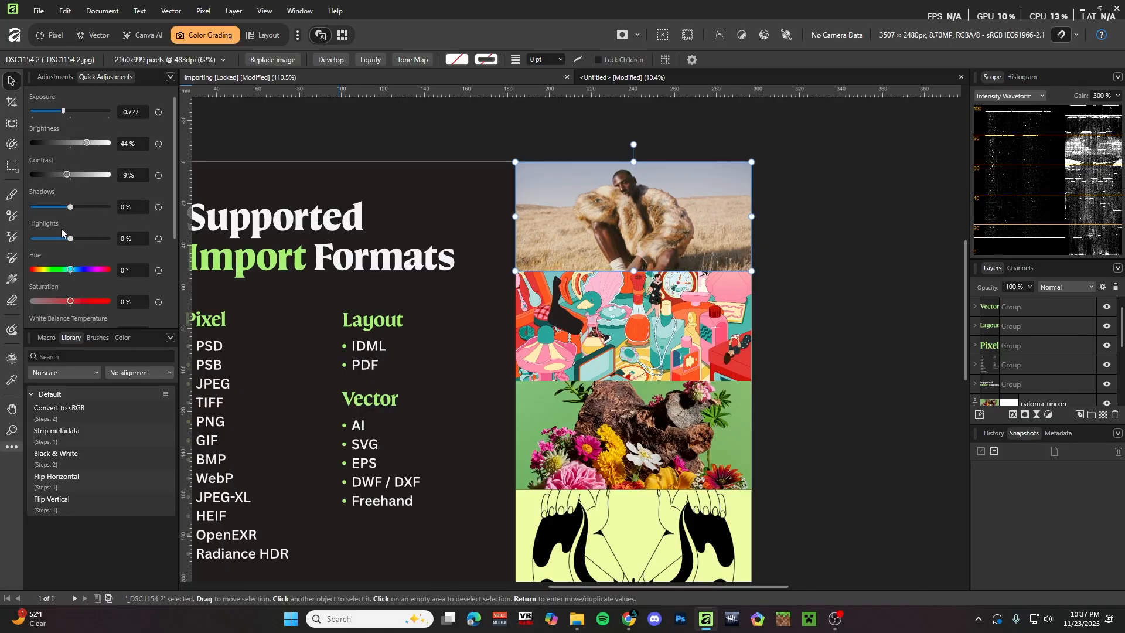
Set the fur-coat photo's shadows to 28%, highlights to -16%, saturation to 11% and white balance temperature to 27%, leaving nothing selected.
left_click_drag(70, 239, 81, 207)
scroll(77, 297, "down", 2)
left_click_drag(71, 245, 81, 275)
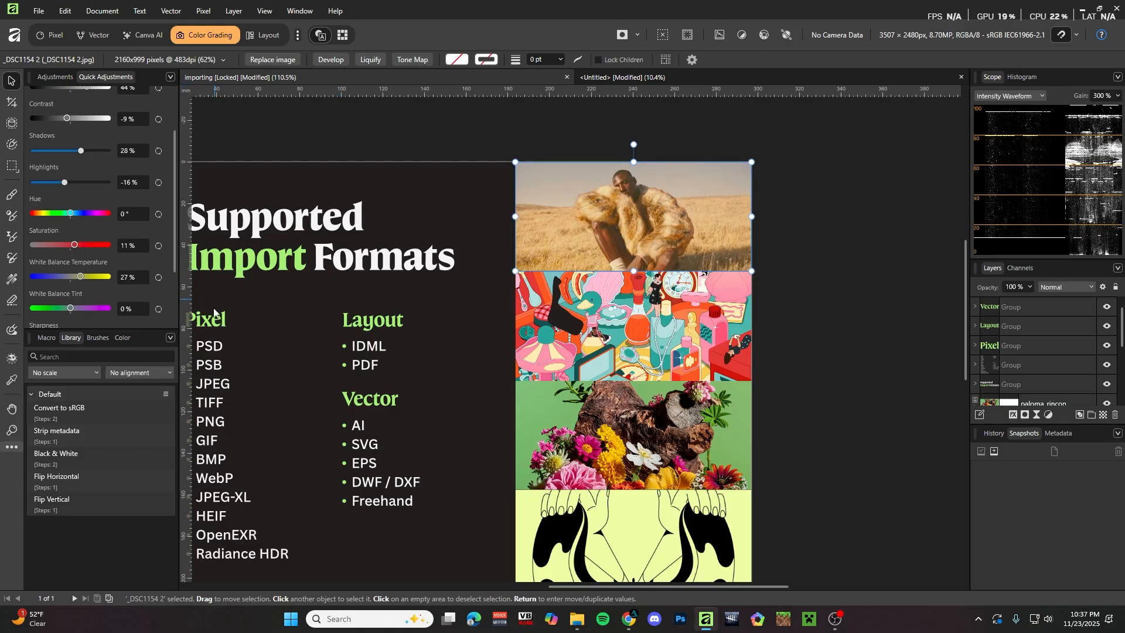
left_click(431, 122)
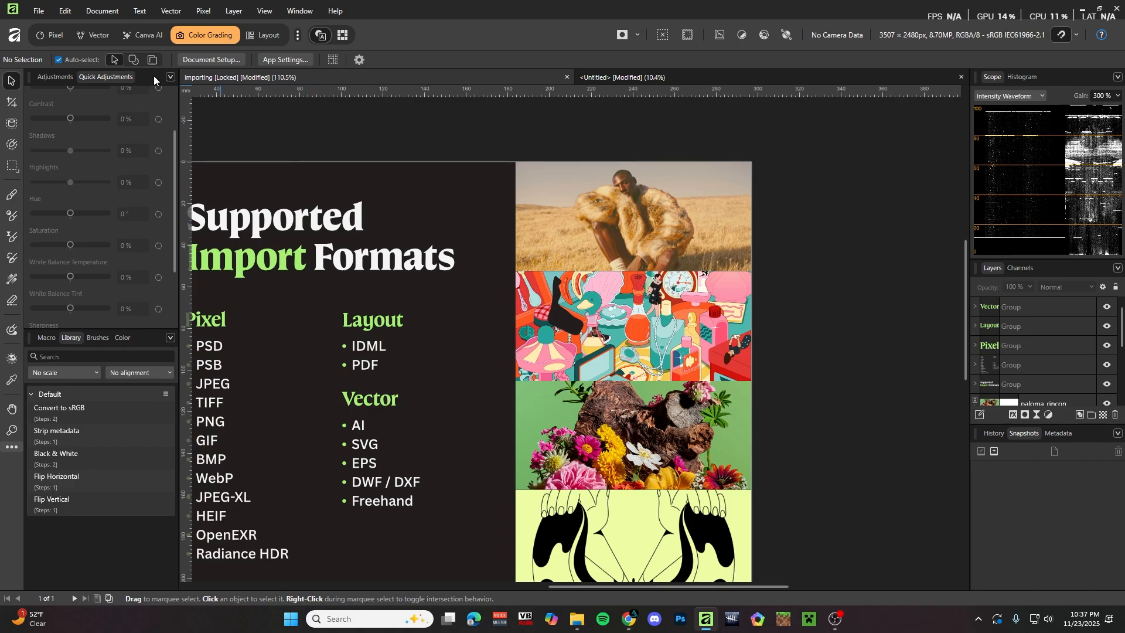
Start a new custom studio named Zings Studio with a pure red background and the framed play-triangle icon.
left_click(298, 35)
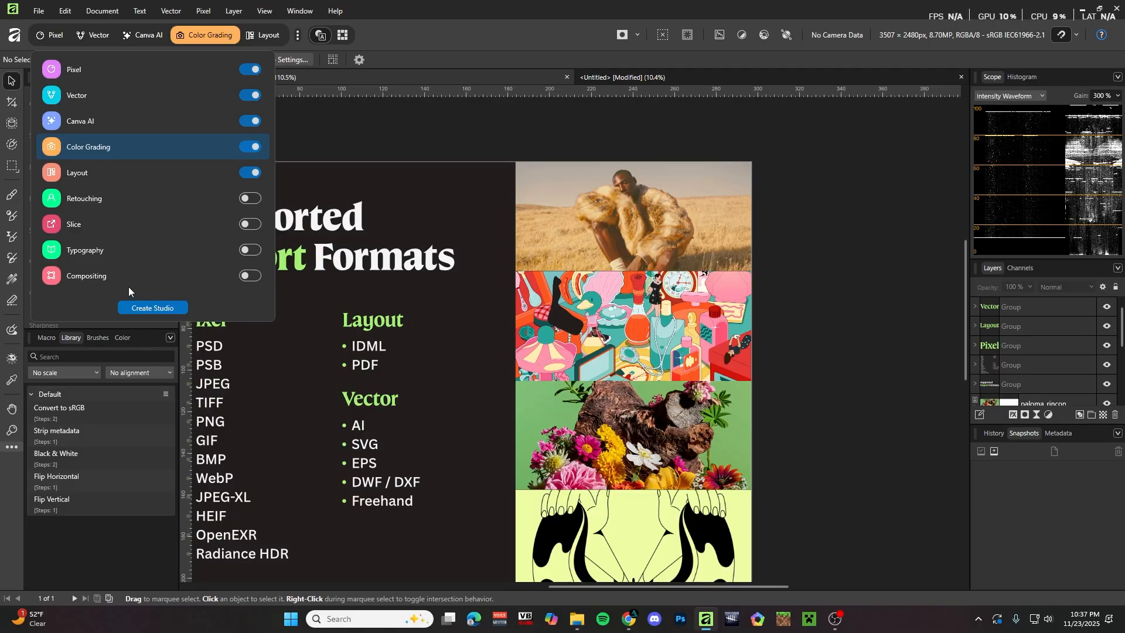
left_click(153, 307)
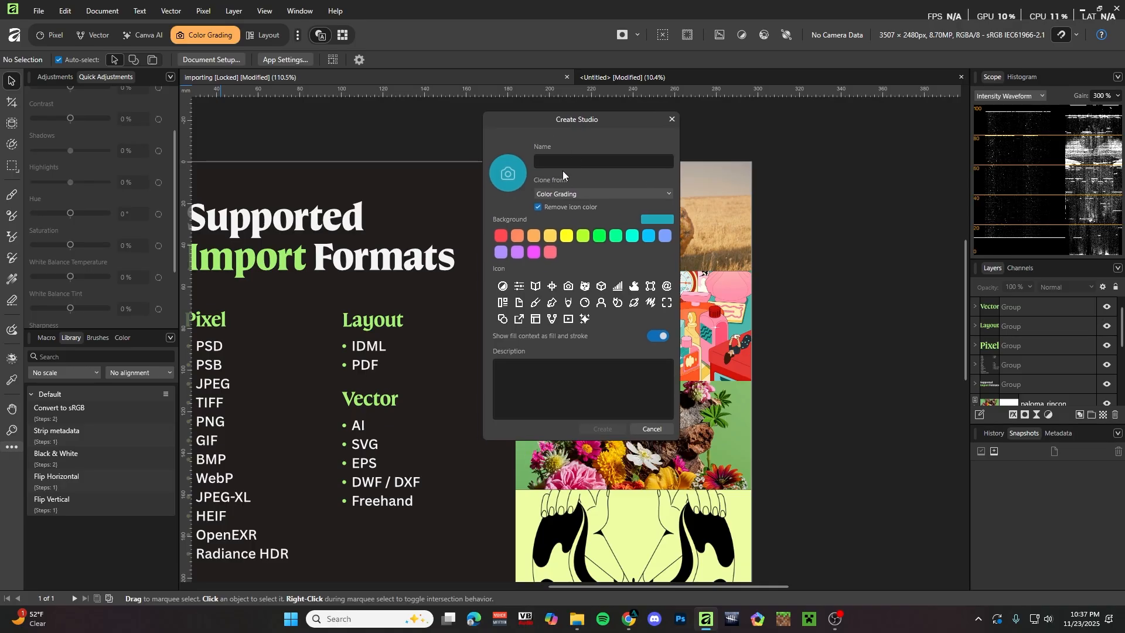
type("Zings Studio")
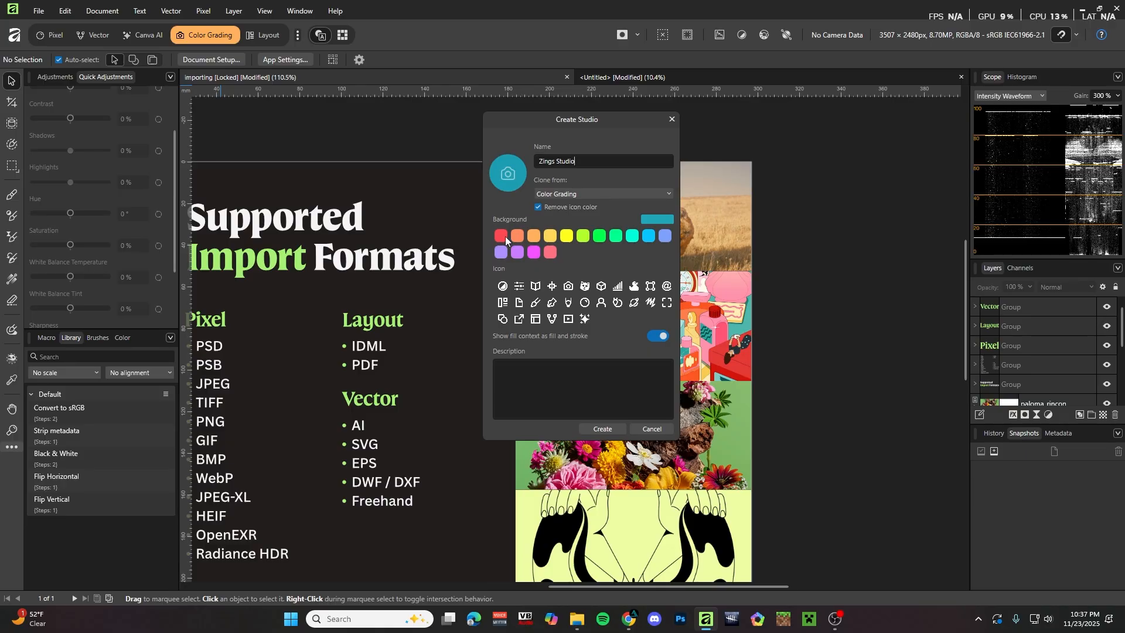
left_click(568, 319)
left_click(501, 236)
left_click(658, 219)
left_click_drag(628, 269, 554, 287)
left_click(600, 212)
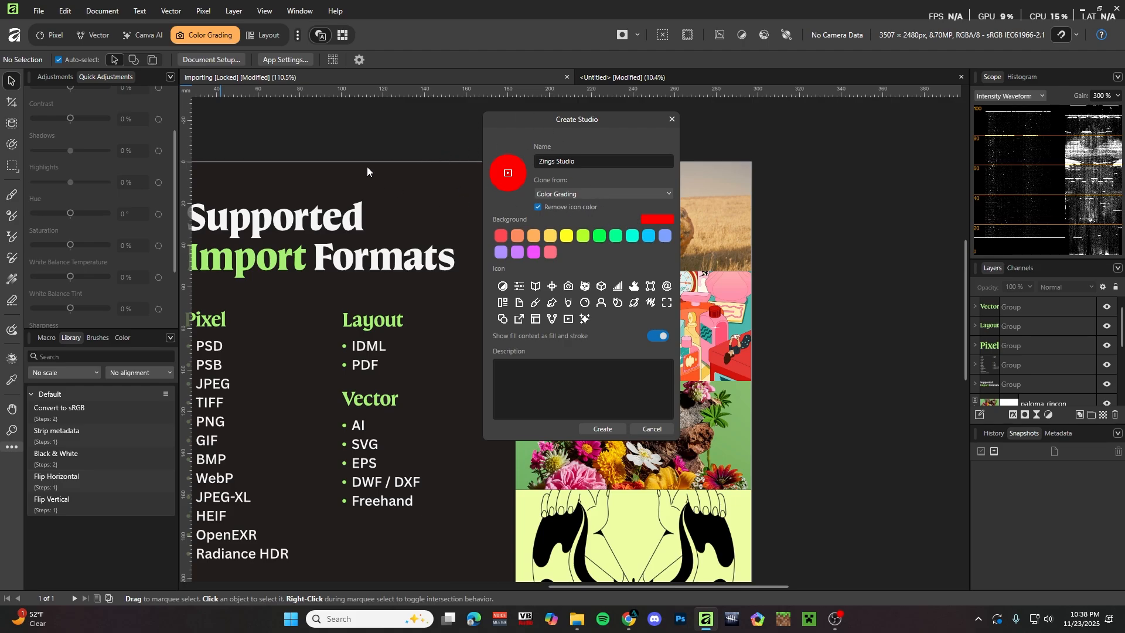
Clone the new studio from Pixel, turn off Remove icon color and create it.
left_click(667, 192)
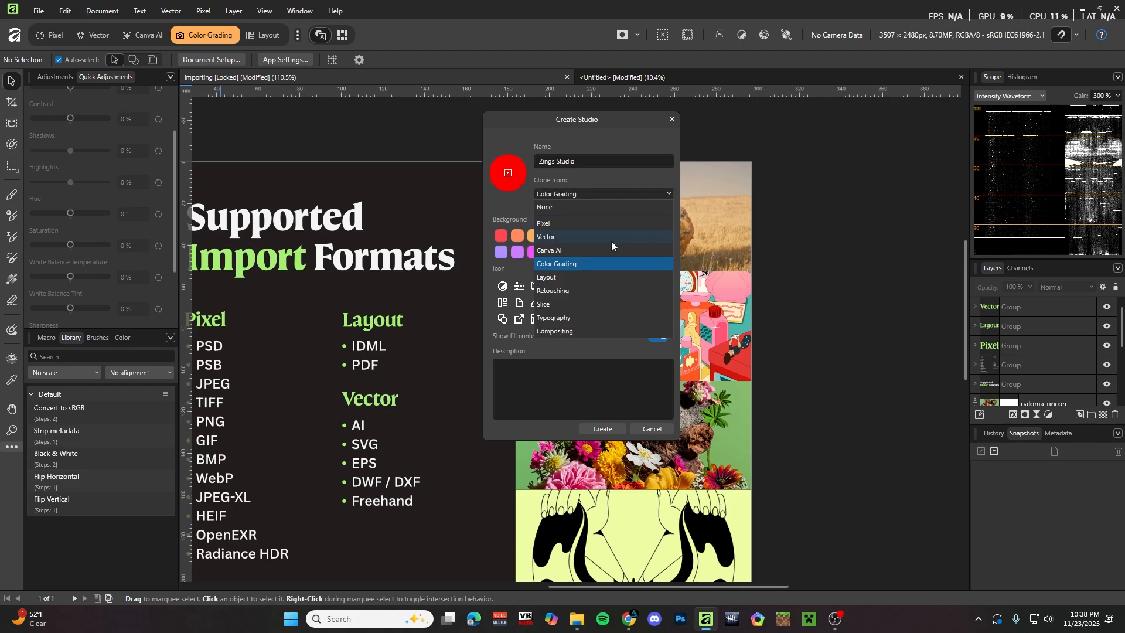
left_click(575, 225)
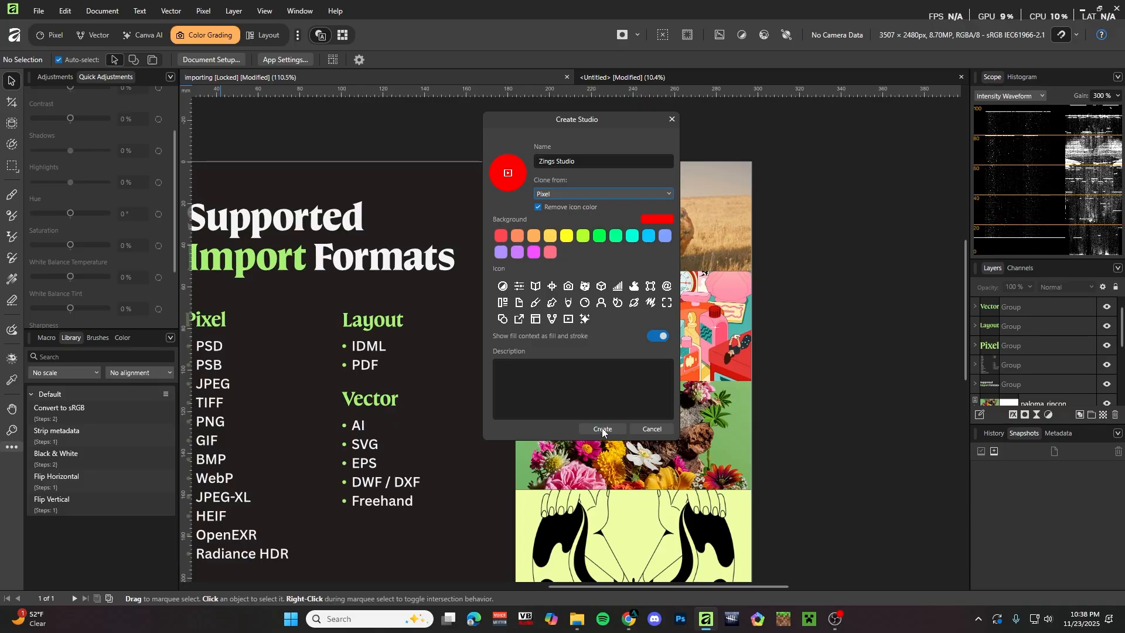
left_click(539, 207)
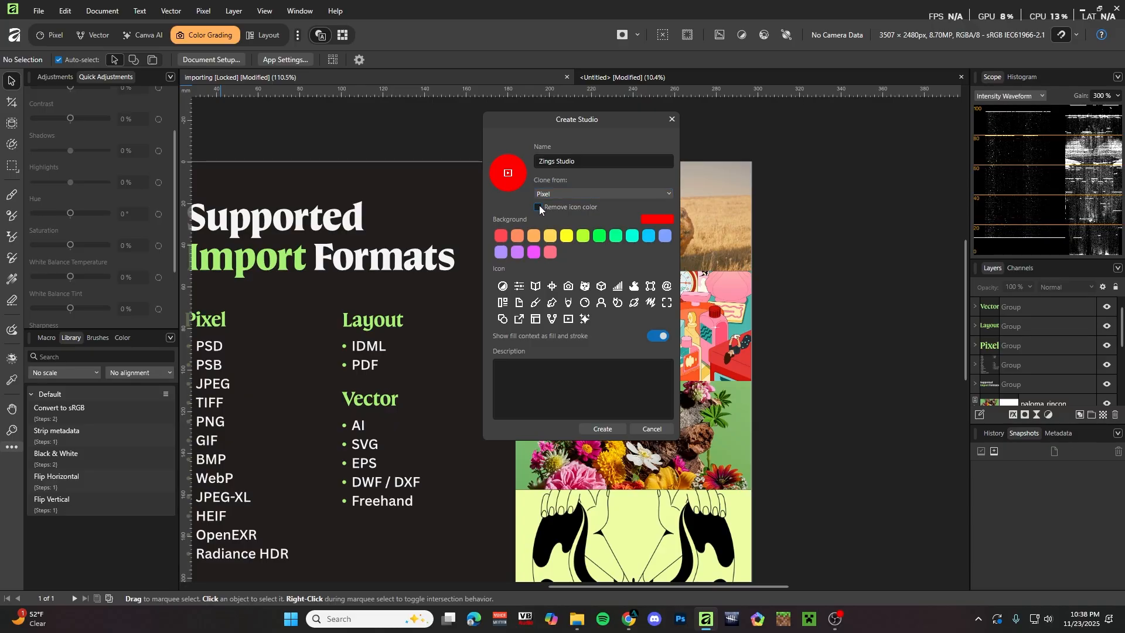
left_click(608, 430)
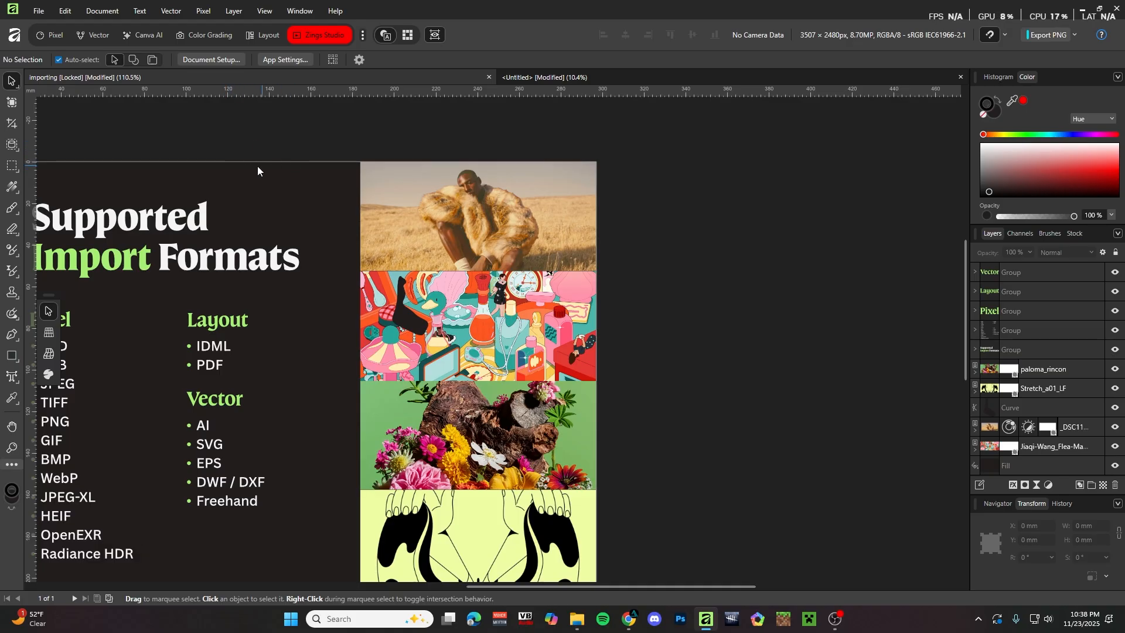
scroll(265, 178, "down", 3)
scroll(83, 234, "up", 2)
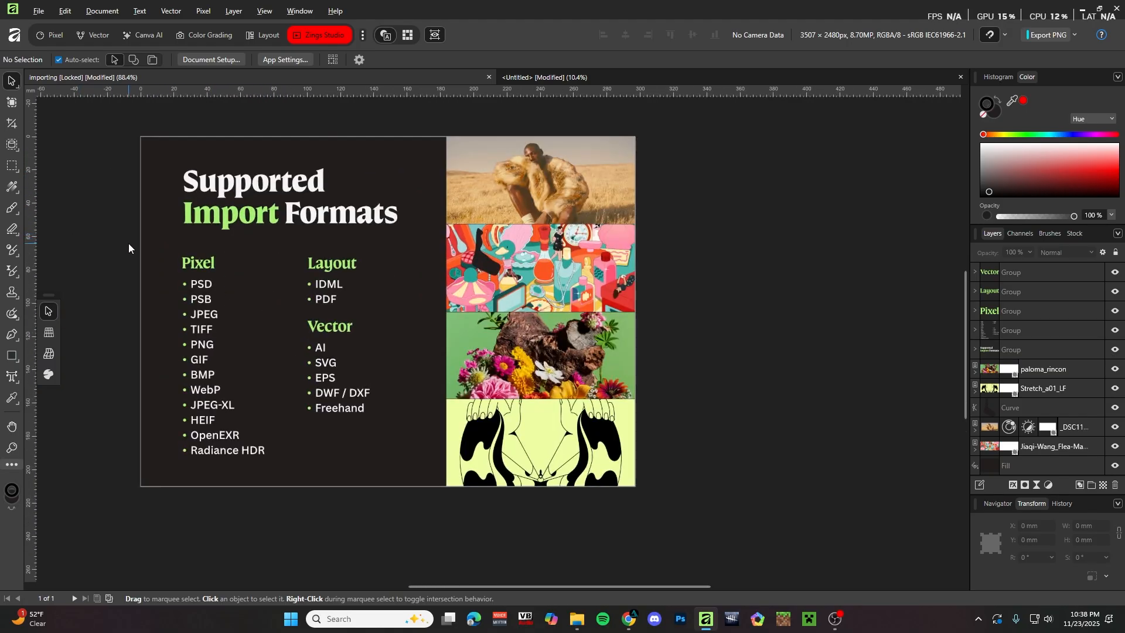
scroll(130, 244, "up", 1)
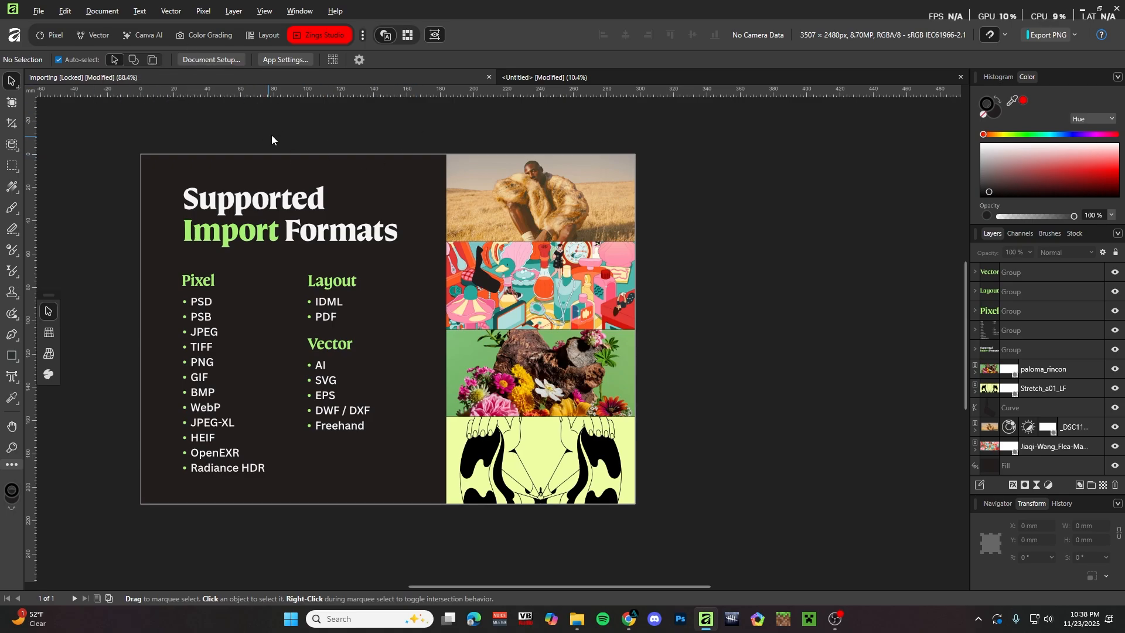
scroll(318, 128, "down", 3)
scroll(117, 138, "up", 2)
scroll(592, 137, "up", 2)
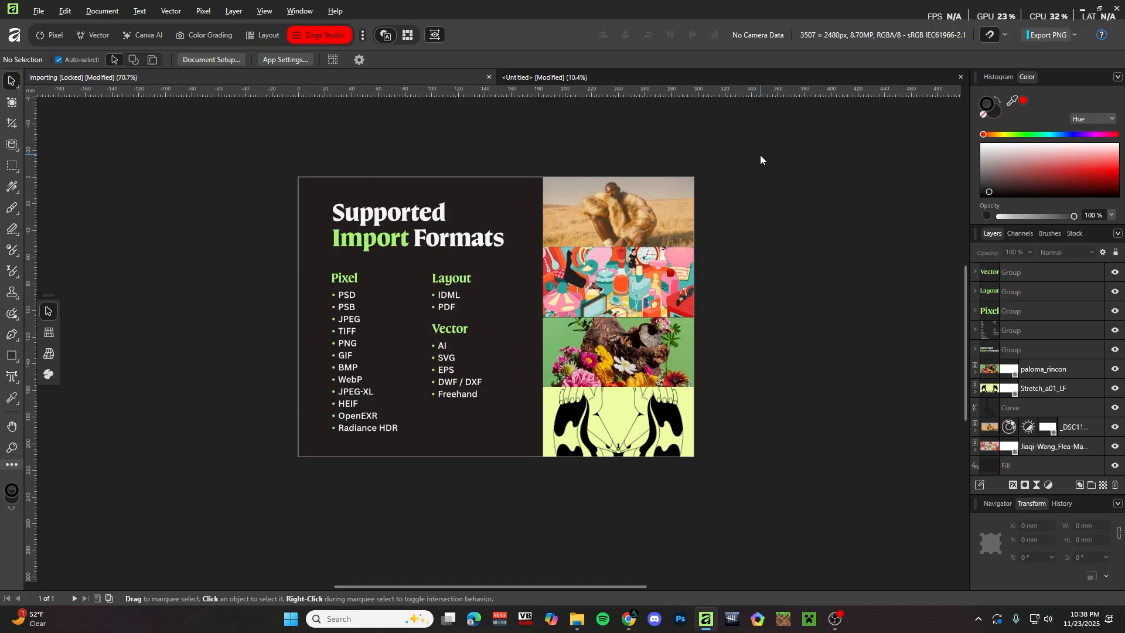
scroll(760, 156, "up", 1)
scroll(756, 155, "down", 1)
scroll(720, 141, "up", 1)
scroll(722, 140, "up", 1)
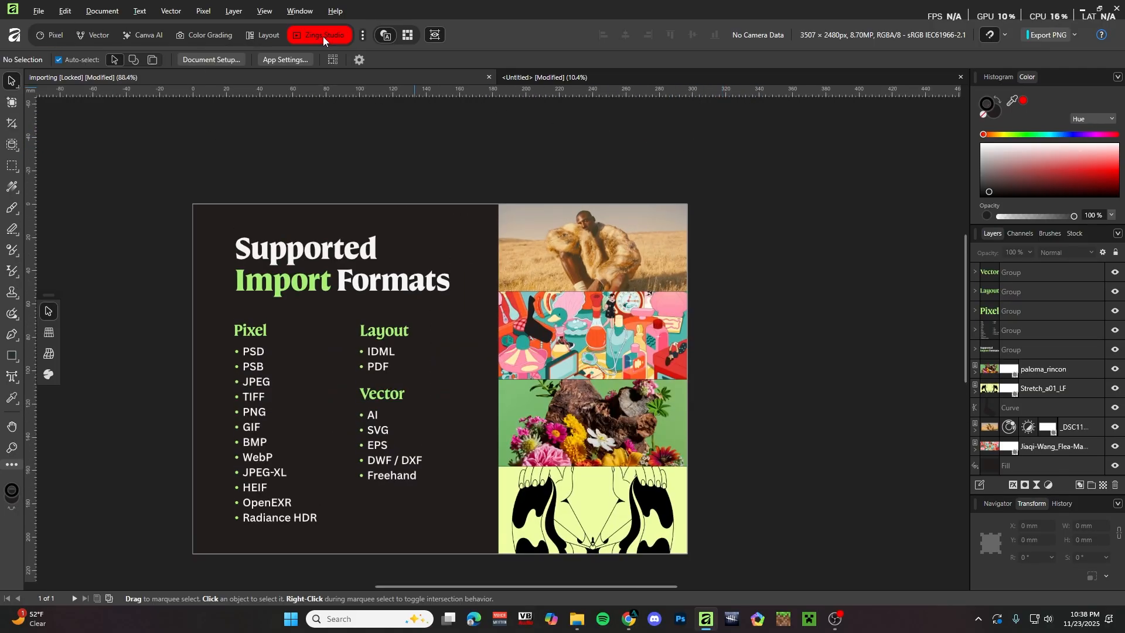
Open toolbar customization for Zings Studio and remove the document details and camera details items from the toolbar.
right_click(551, 33)
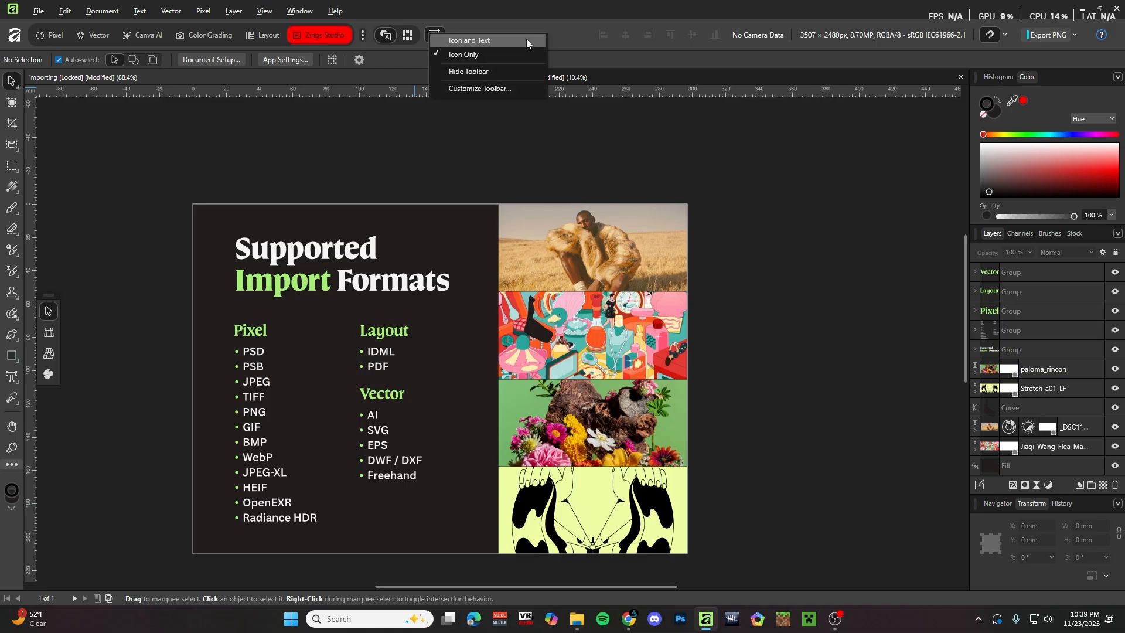
left_click(498, 87)
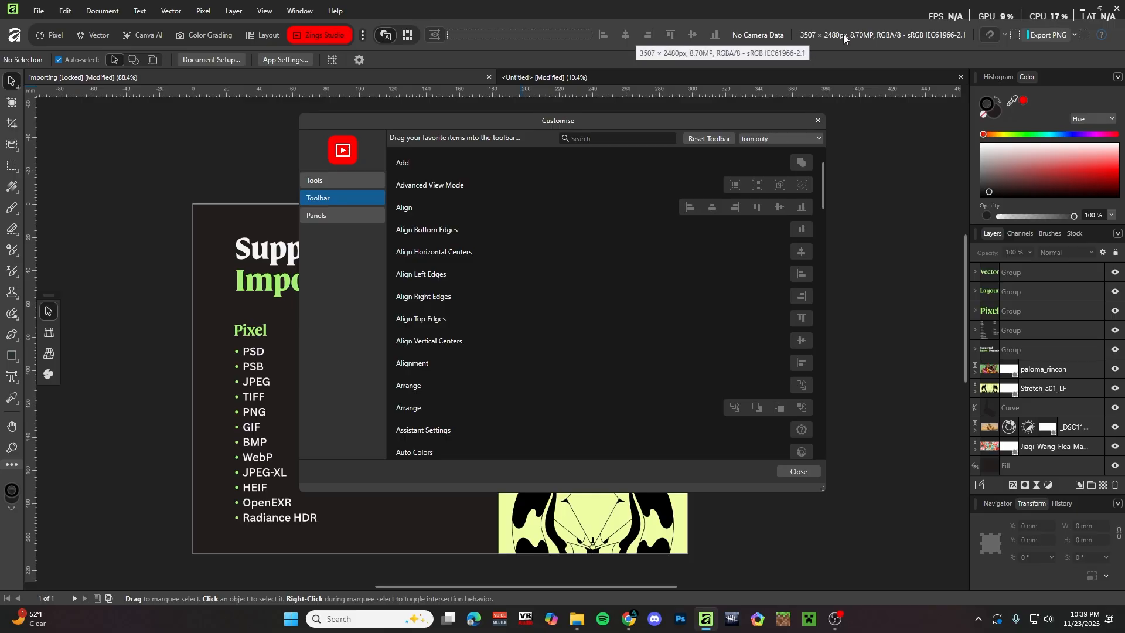
left_click_drag(868, 36, 773, 110)
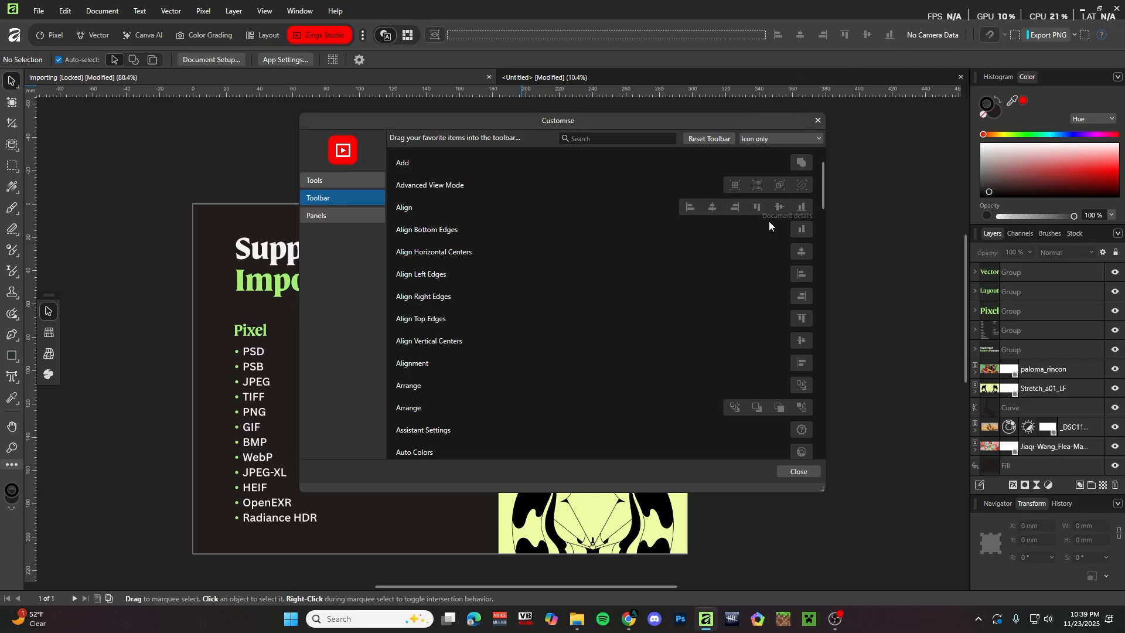
left_click_drag(935, 36, 692, 280)
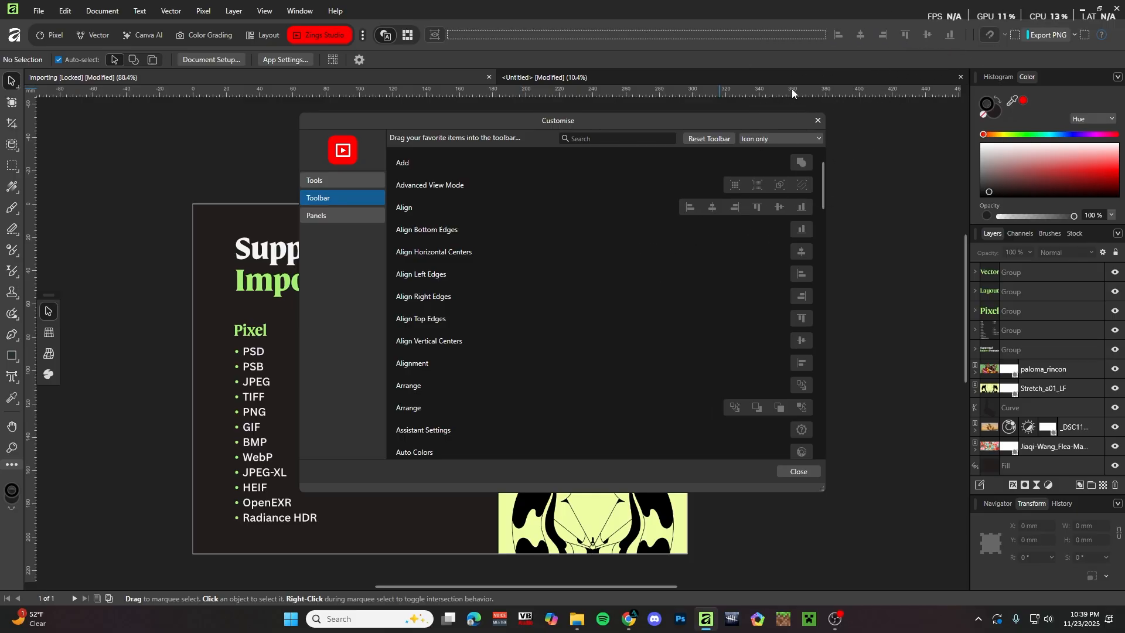
Add Flip Horizontal and Flip Vertical from the list of available items to the custom studio's toolbar.
scroll(474, 290, "down", 1)
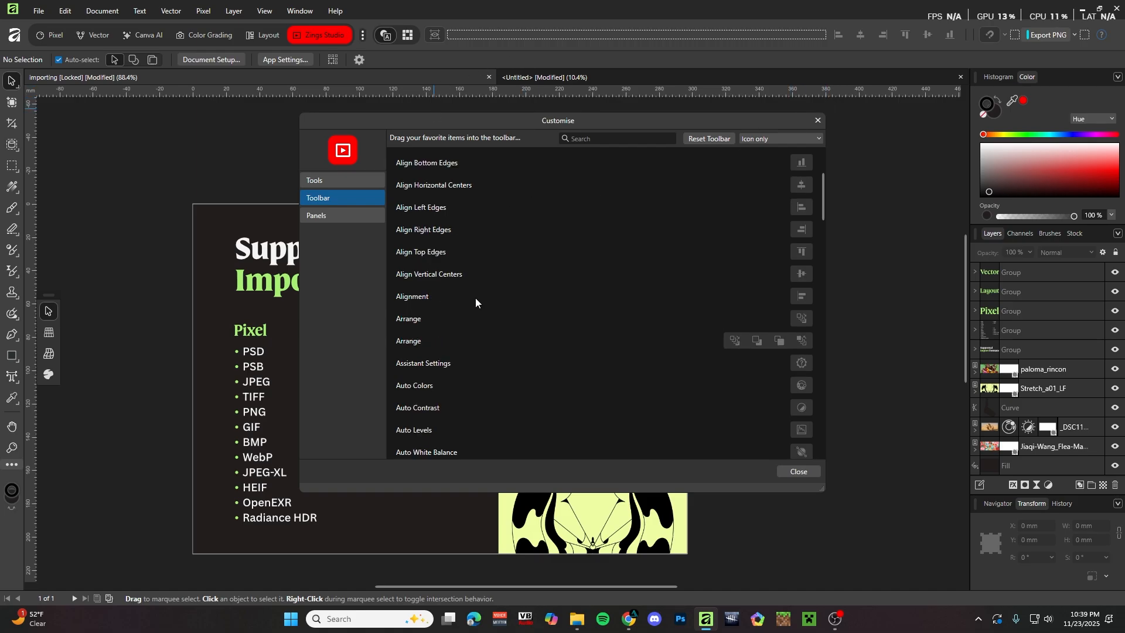
scroll(483, 292, "down", 3)
scroll(468, 300, "down", 4)
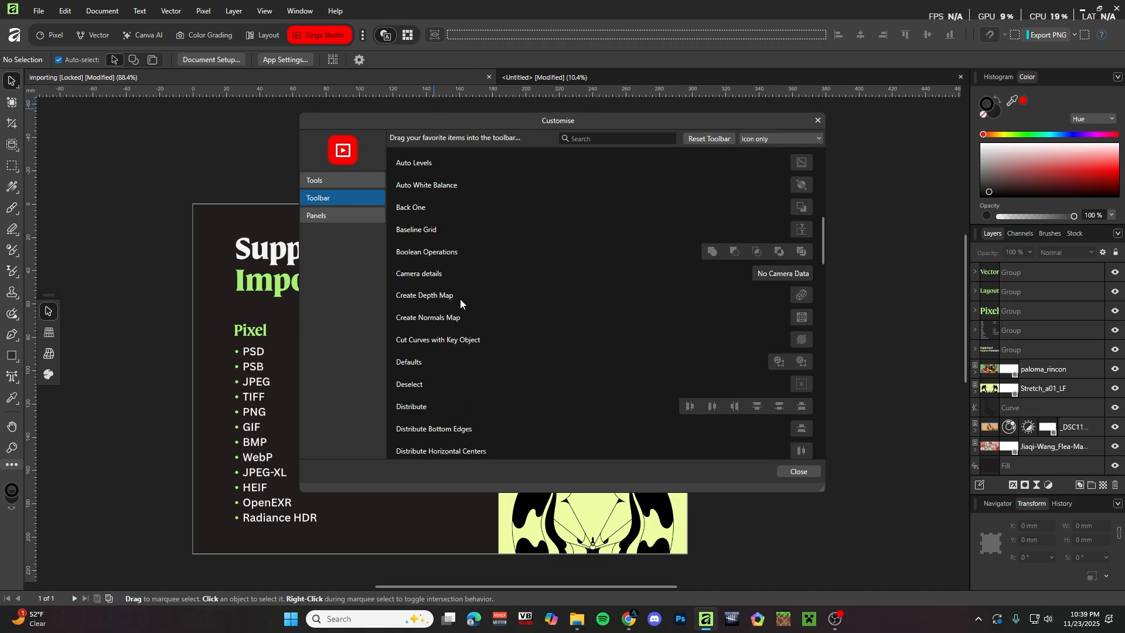
scroll(460, 300, "down", 1)
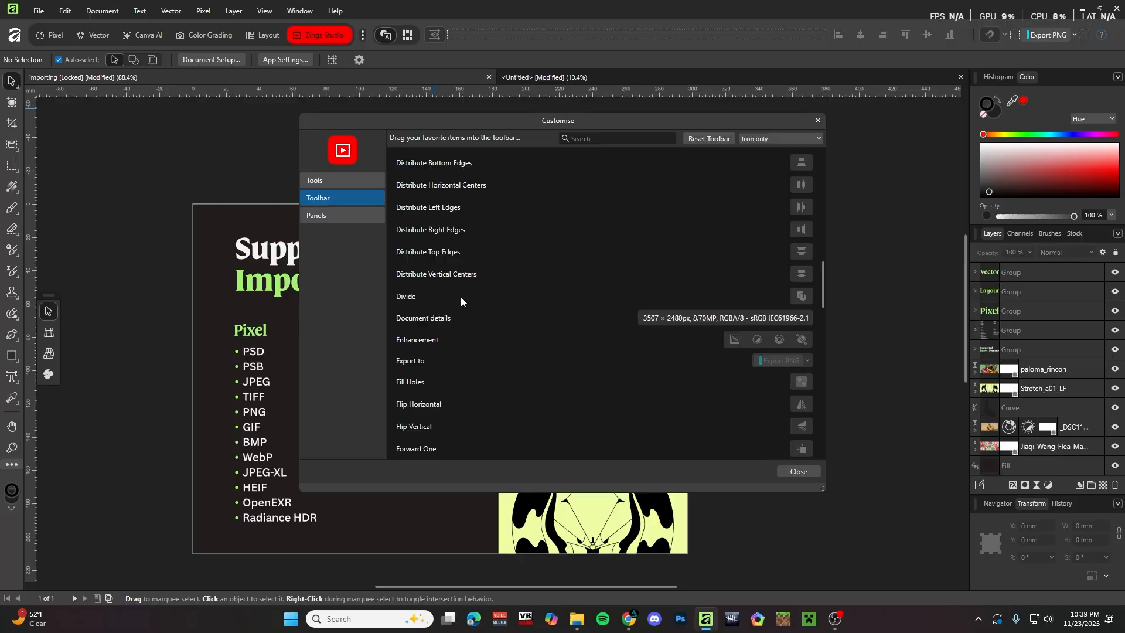
scroll(425, 297, "down", 2)
scroll(432, 299, "down", 1)
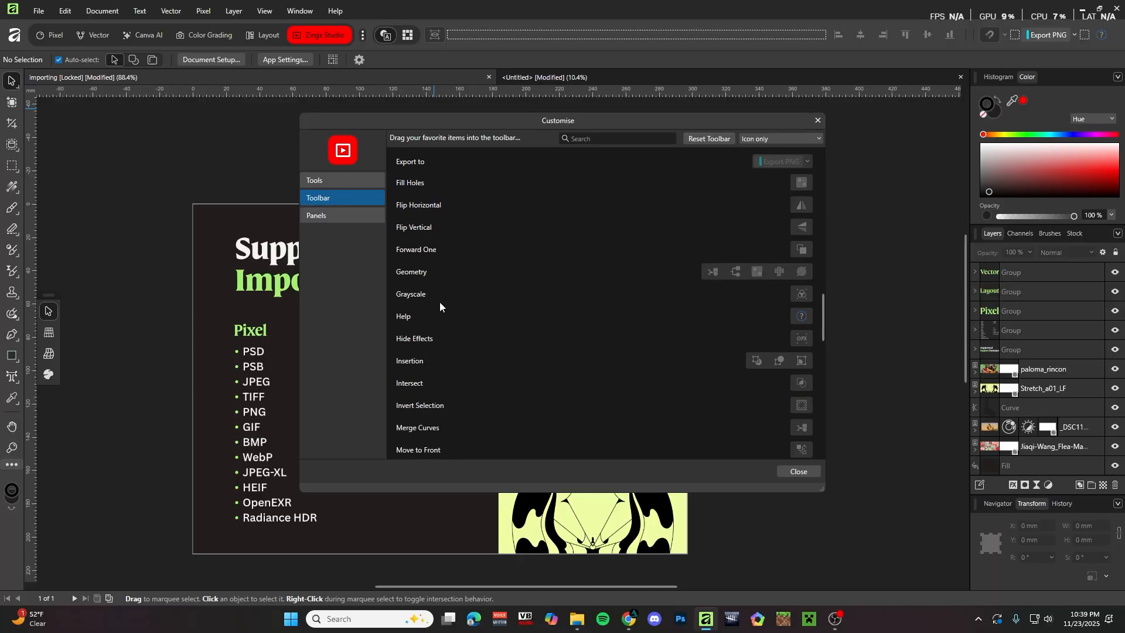
scroll(439, 301, "up", 1)
left_click_drag(797, 28, 790, 34)
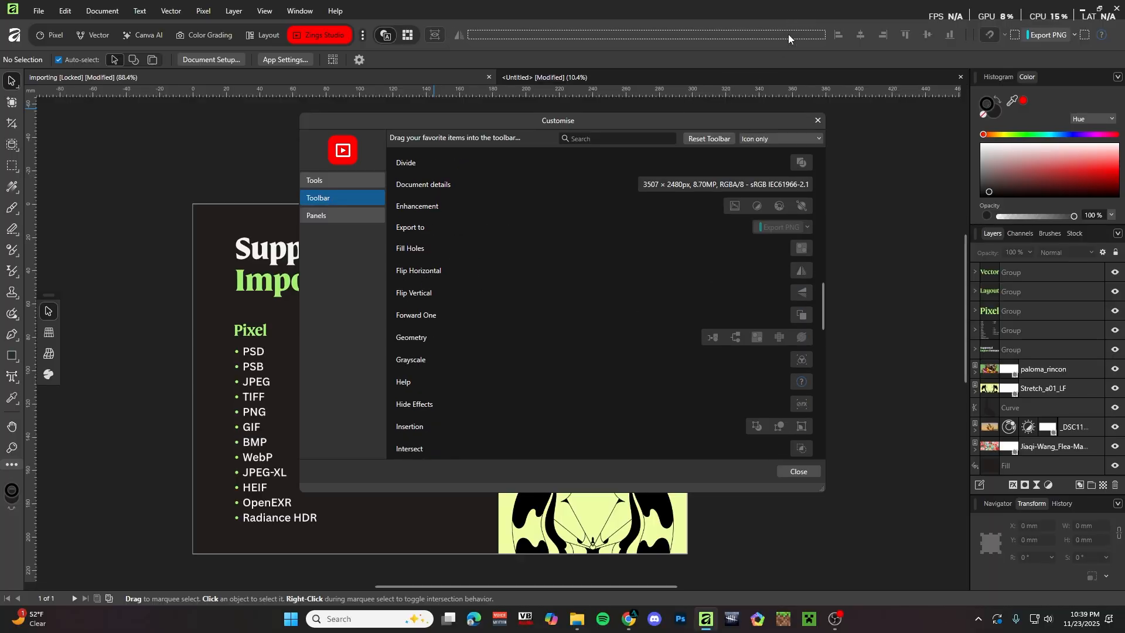
left_click_drag(802, 293, 462, 294)
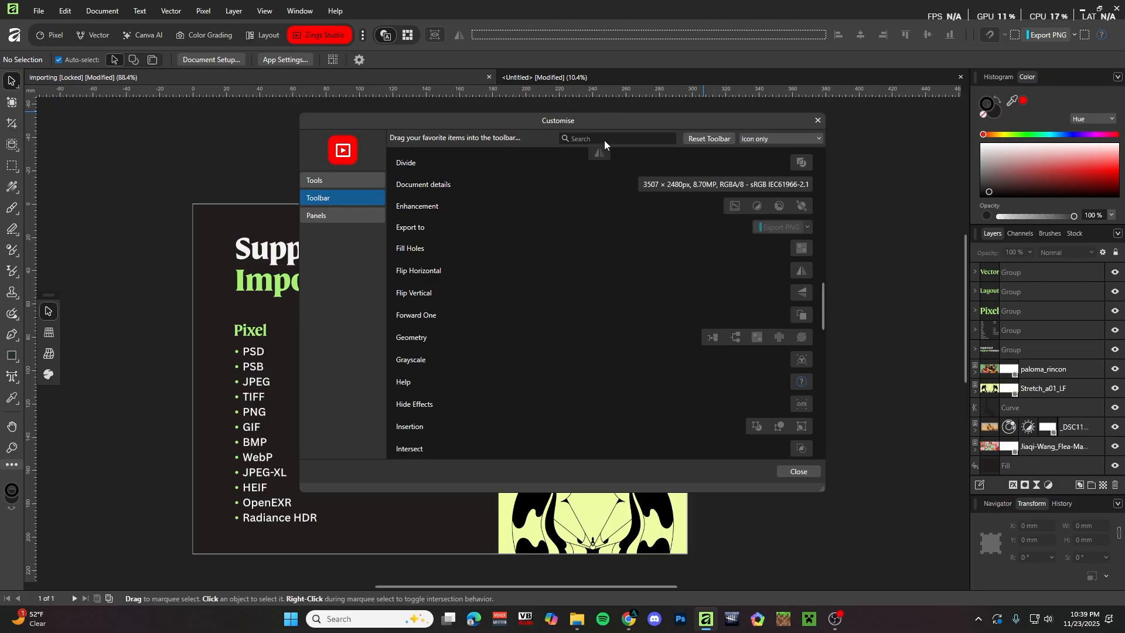
left_click_drag(604, 140, 528, 40)
Add Select Subject to the toolbar after the flip commands.
scroll(431, 369, "down", 2)
scroll(447, 316, "down", 3)
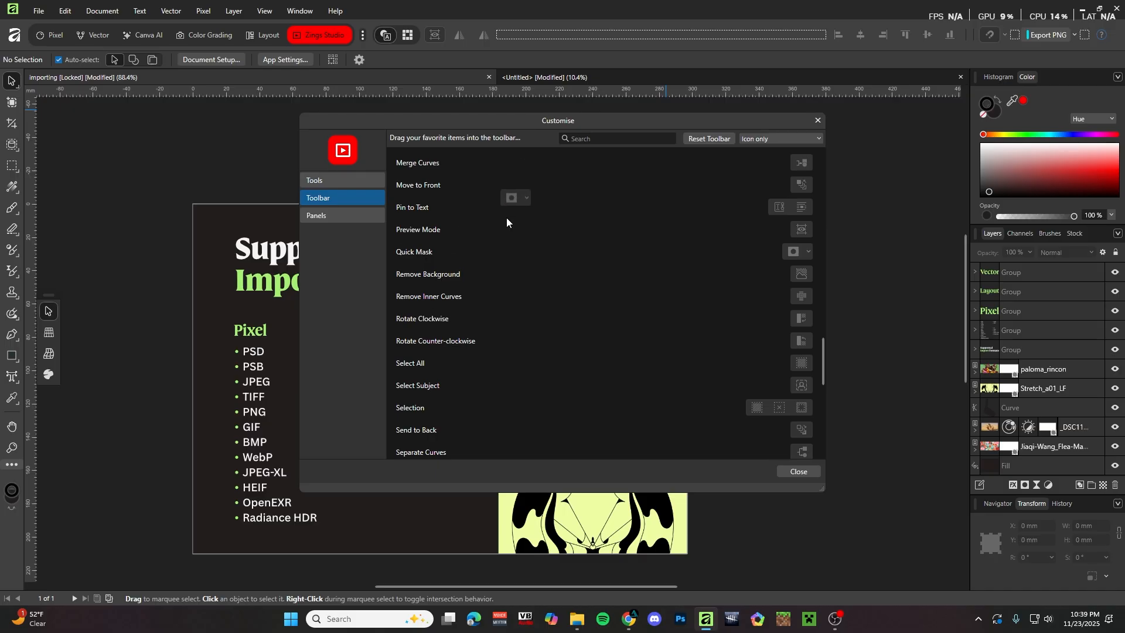
scroll(434, 305, "down", 2)
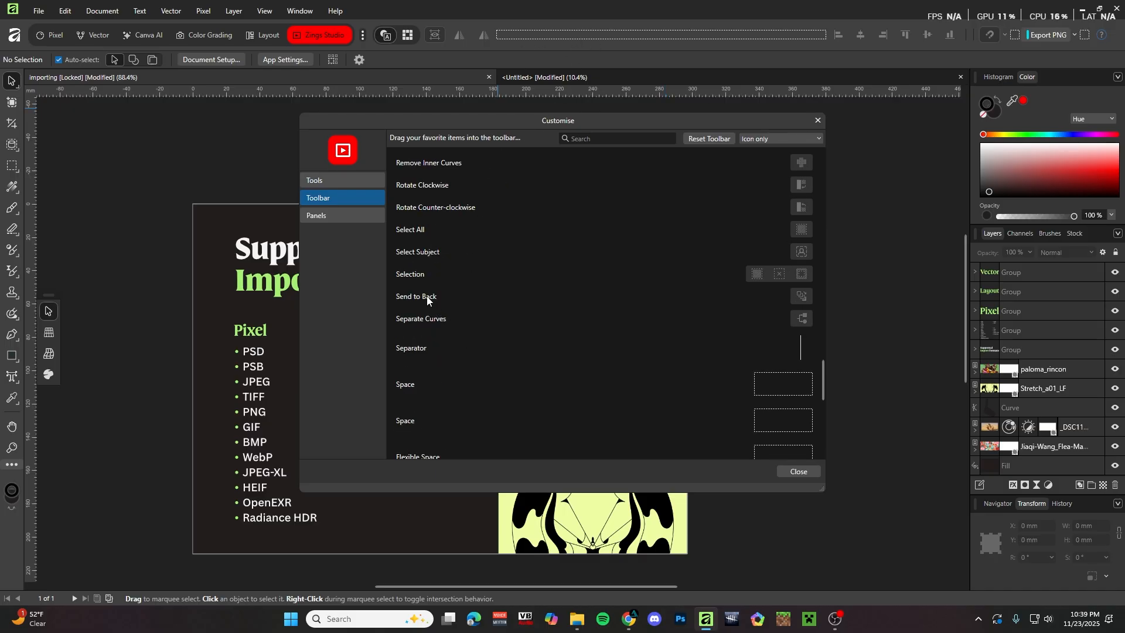
left_click_drag(422, 253, 642, 28)
Try placing the alignment commands directly after Select Subject, ahead of the flexible space, and restore their original order.
left_click_drag(813, 36, 548, 40)
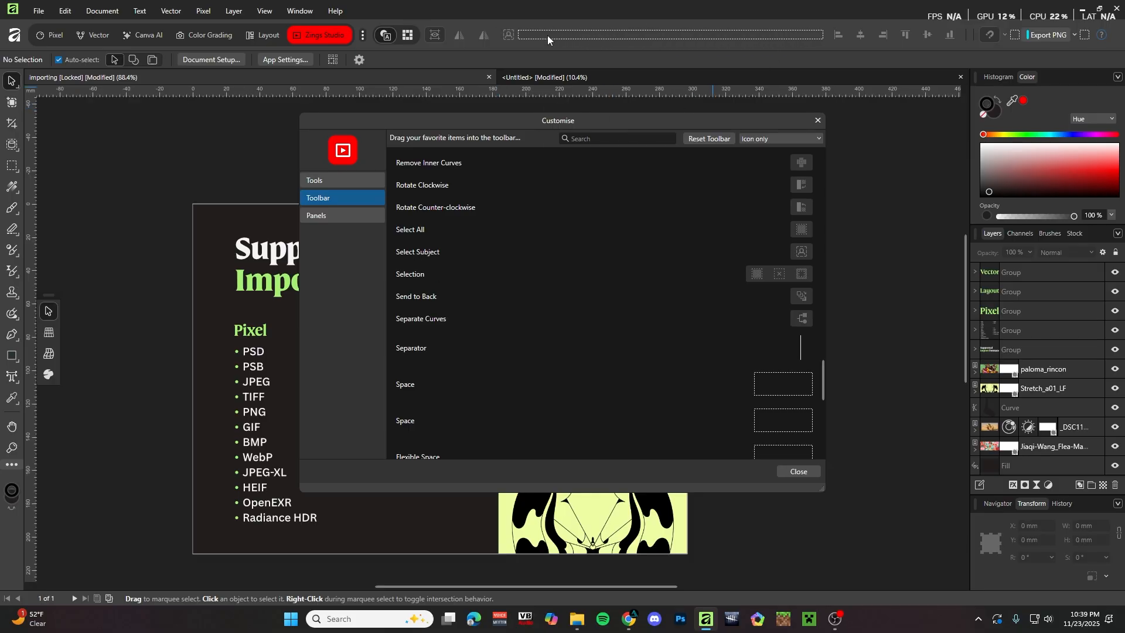
left_click_drag(915, 36, 610, 33)
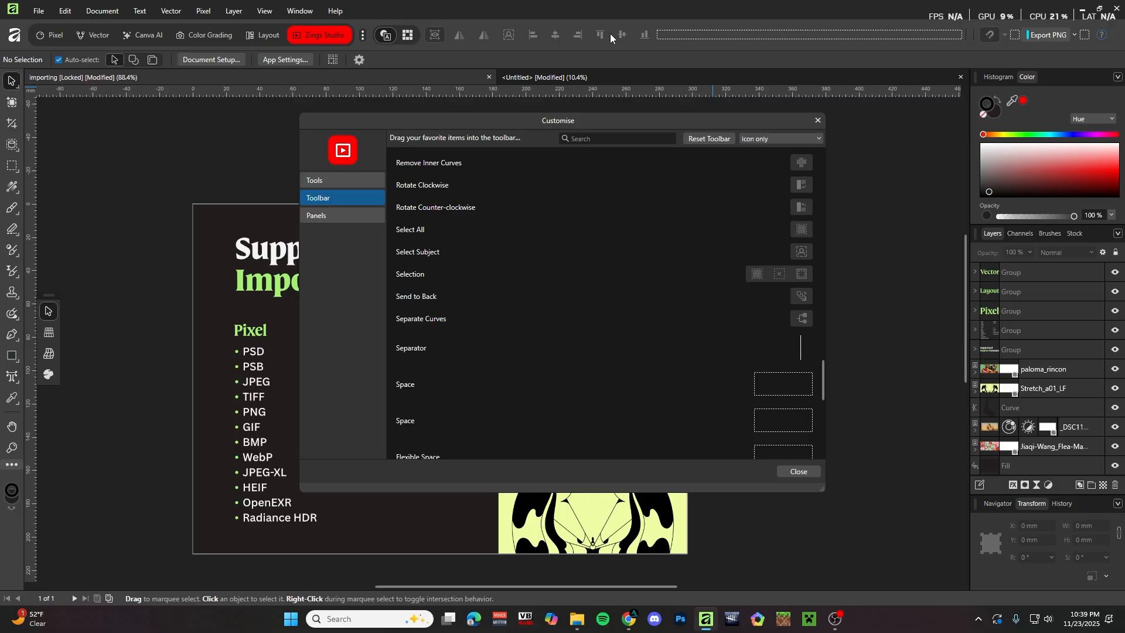
left_click_drag(781, 34, 630, 39)
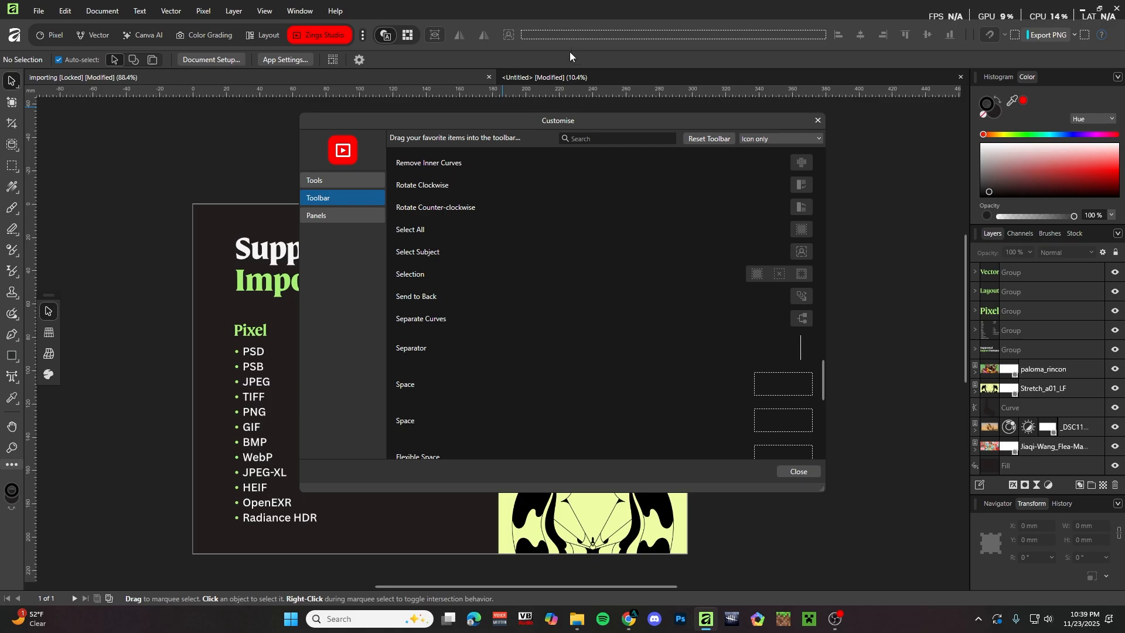
Move Select Subject to the far side of the alignment commands, before snapping, and finish the toolbar customization.
left_click_drag(570, 51, 952, 36)
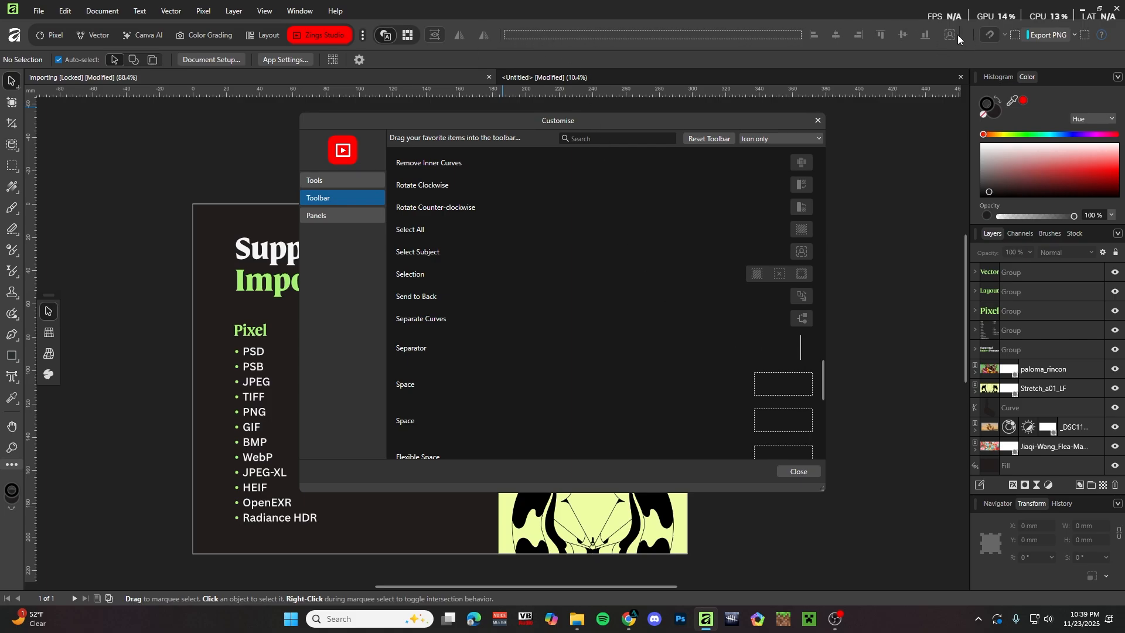
left_click_drag(829, 36, 805, 38)
left_click_drag(873, 35, 944, 37)
left_click(796, 473)
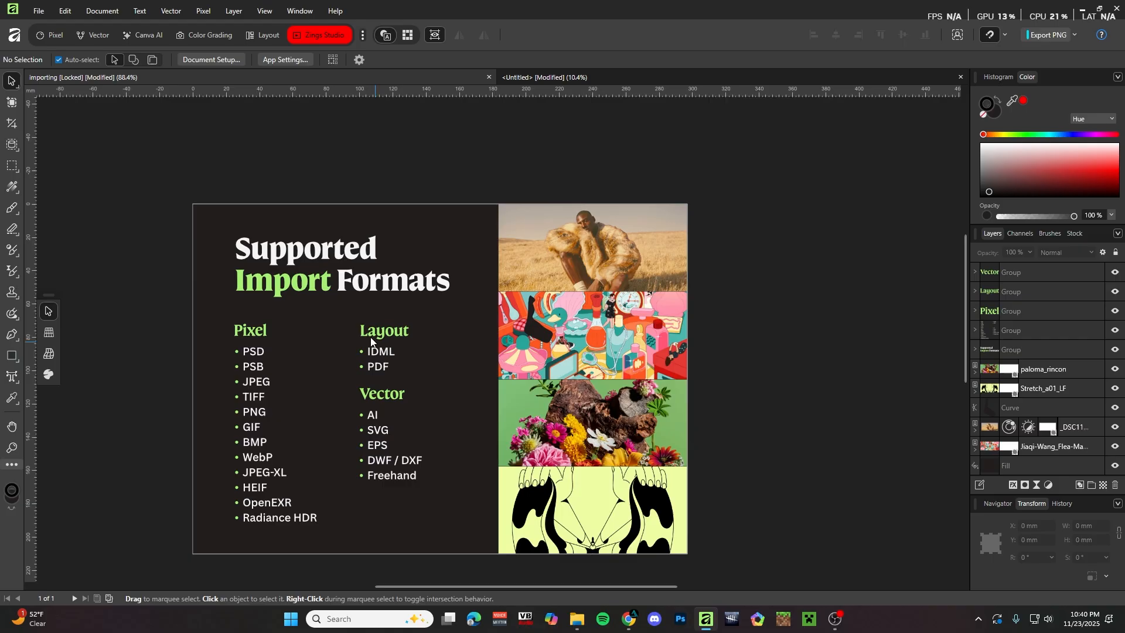
Open tools customization and remove the fill, paint brush, eraser and clone brush tools from Zings Studio's tool strip.
scroll(252, 367, "down", 2)
scroll(57, 429, "up", 2)
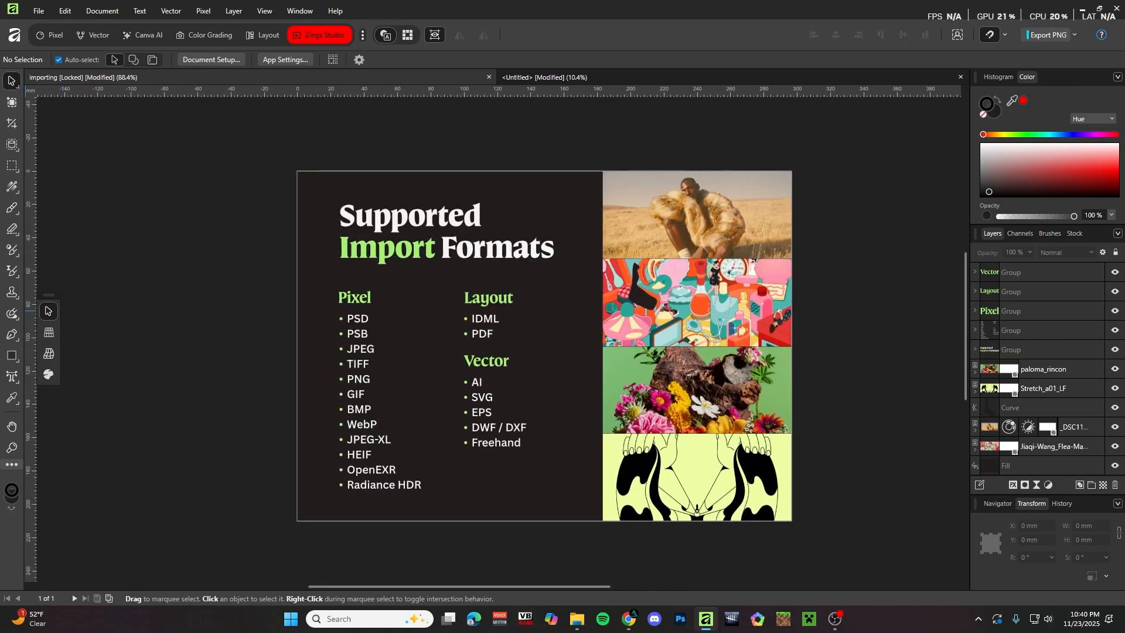
left_click(12, 466)
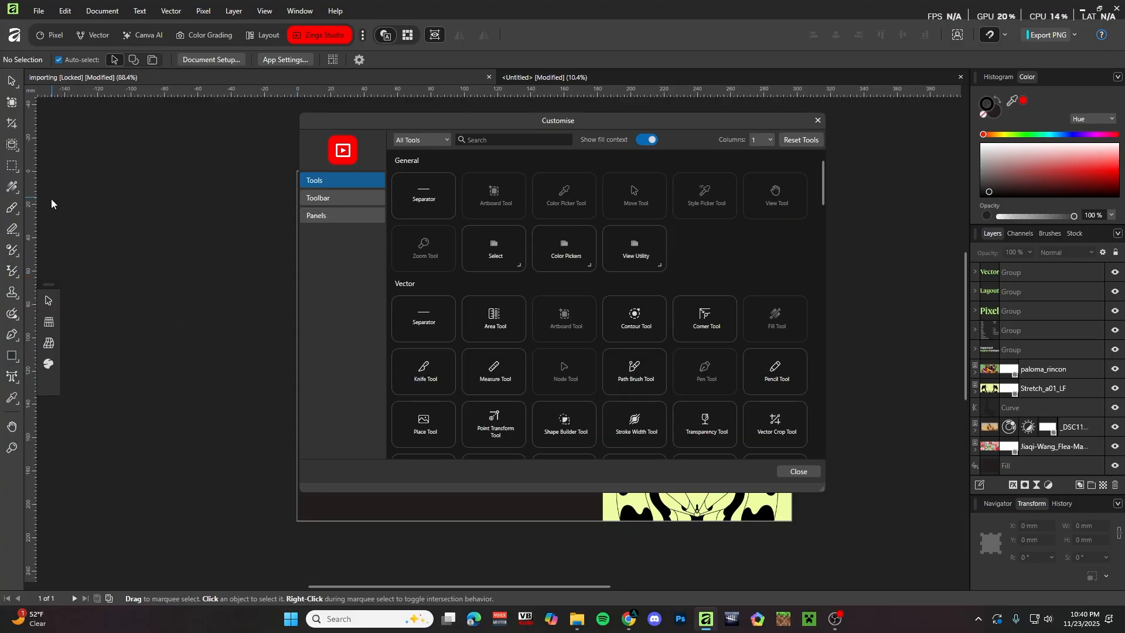
mouse_move(12, 186)
left_mouse_down()
mouse_move(487, 214)
mouse_move(204, 189)
left_mouse_up()
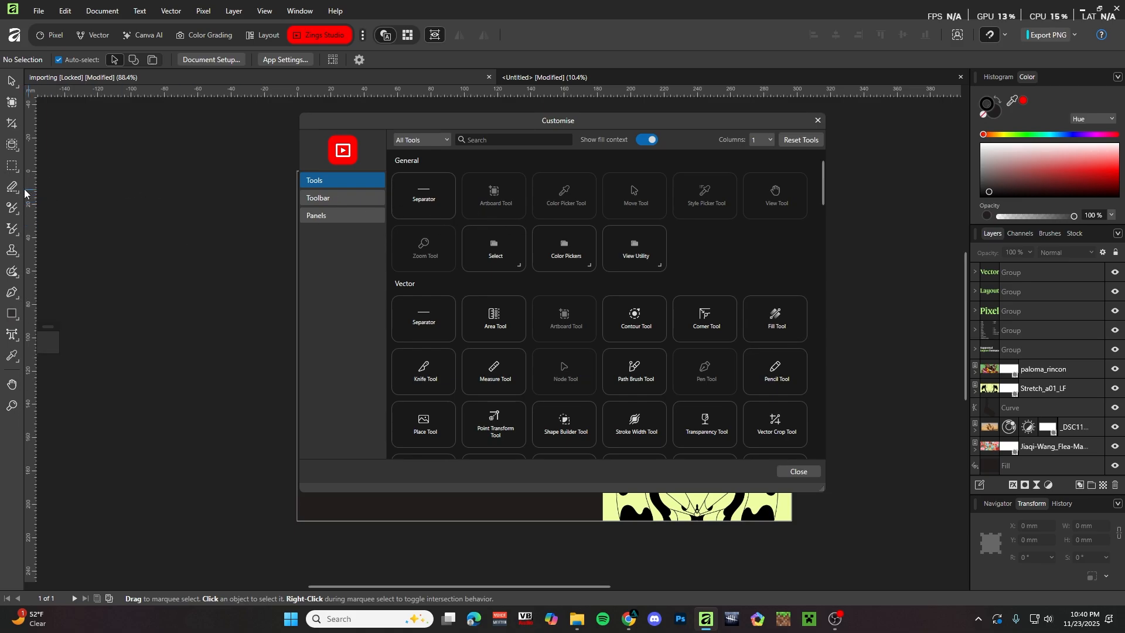
mouse_move(13, 189)
left_mouse_down()
mouse_move(151, 218)
mouse_move(236, 211)
mouse_move(187, 208)
mouse_move(561, 254)
left_mouse_up()
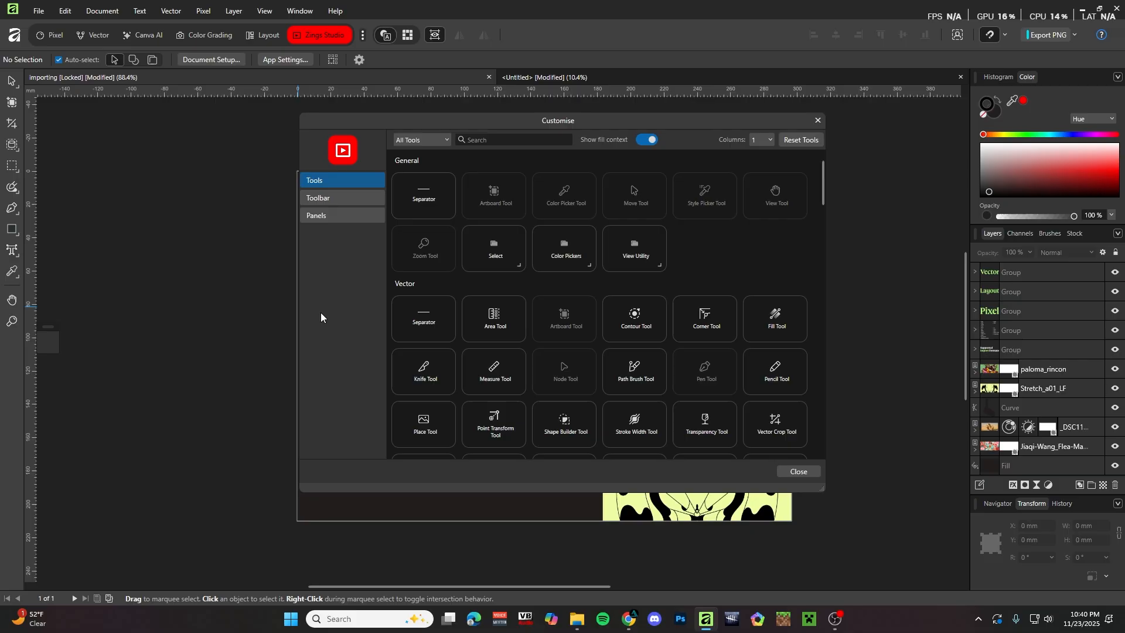
Add the Corner Tool, Pencil Tool and Place Tool to Zings Studio's tool strip after the color picker, ordered Pencil, Place, Corner.
scroll(507, 285, "down", 2)
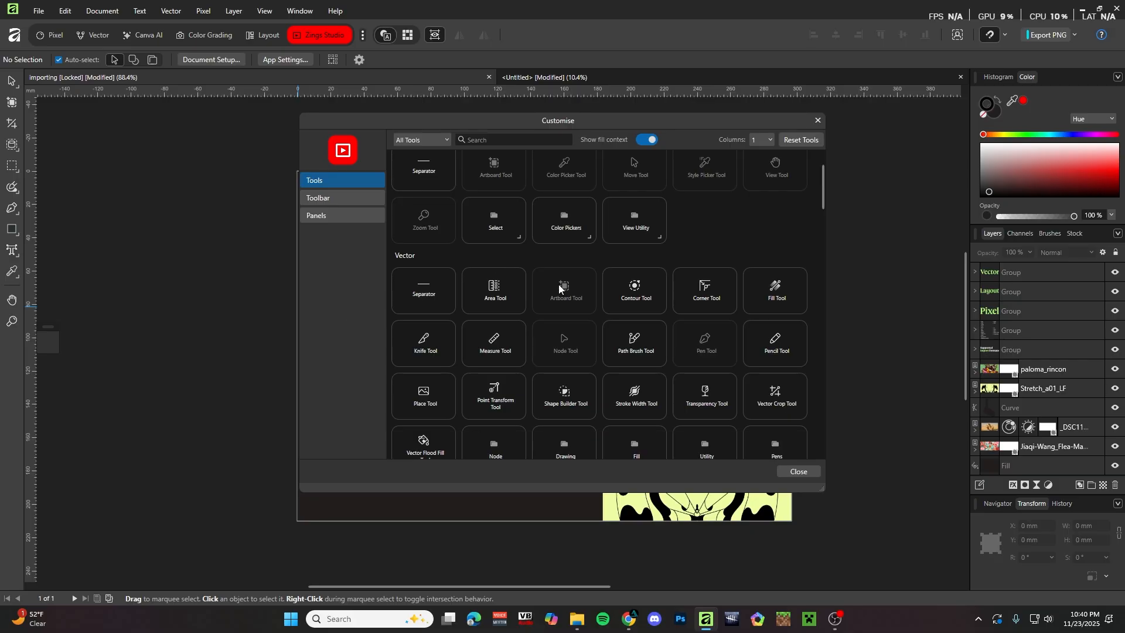
left_click_drag(703, 261, 10, 293)
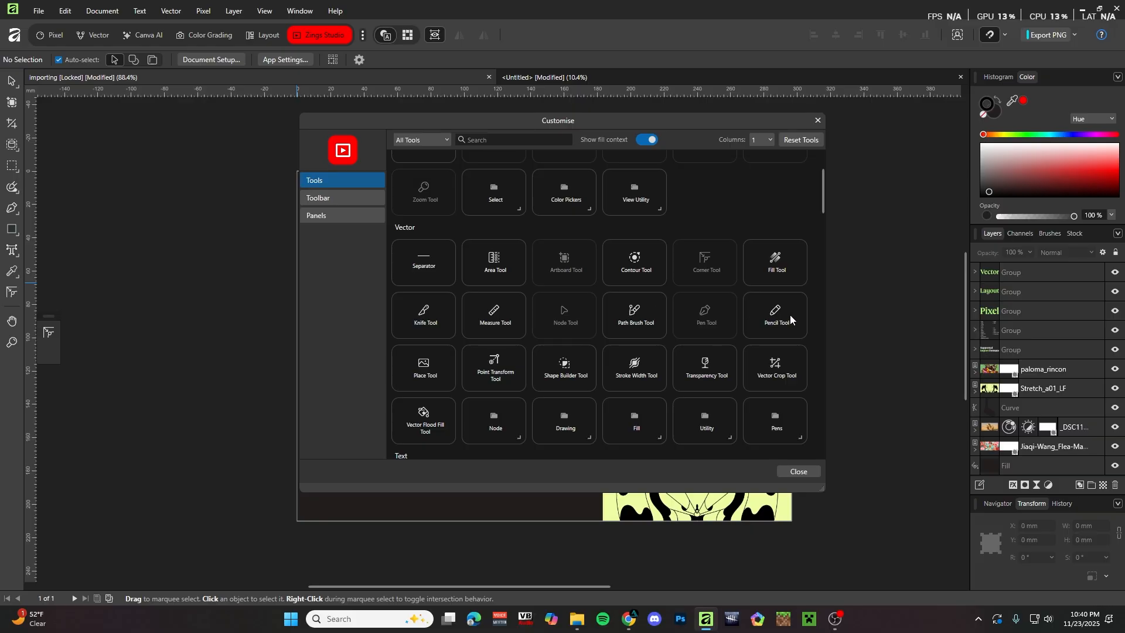
mouse_move(781, 319)
left_mouse_down()
mouse_move(16, 326)
mouse_move(12, 292)
left_mouse_up()
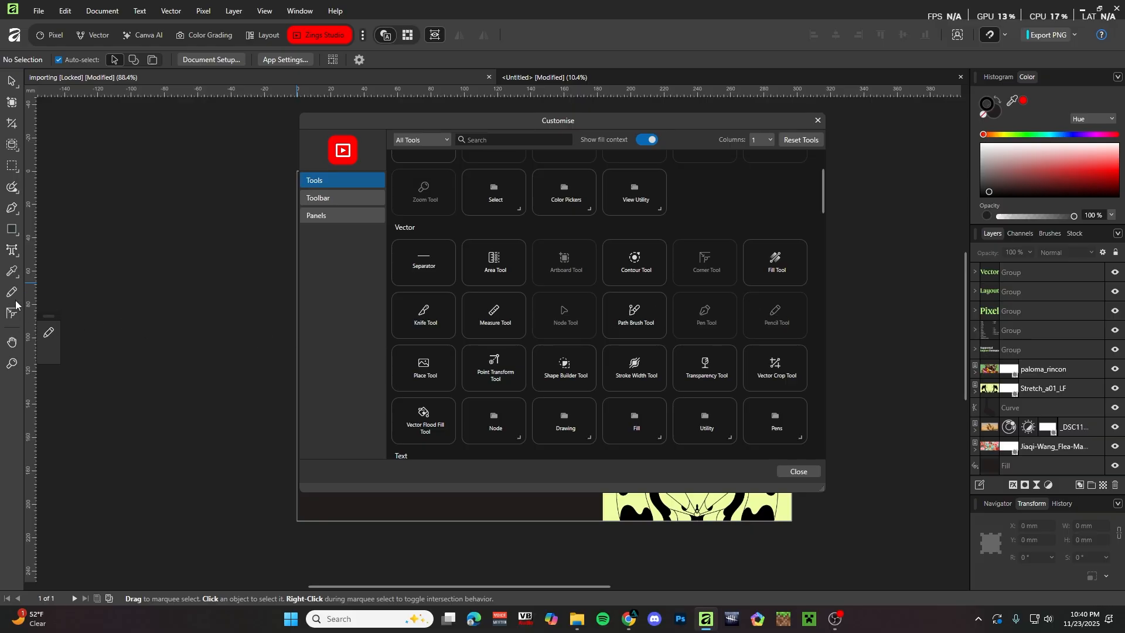
left_click(427, 349)
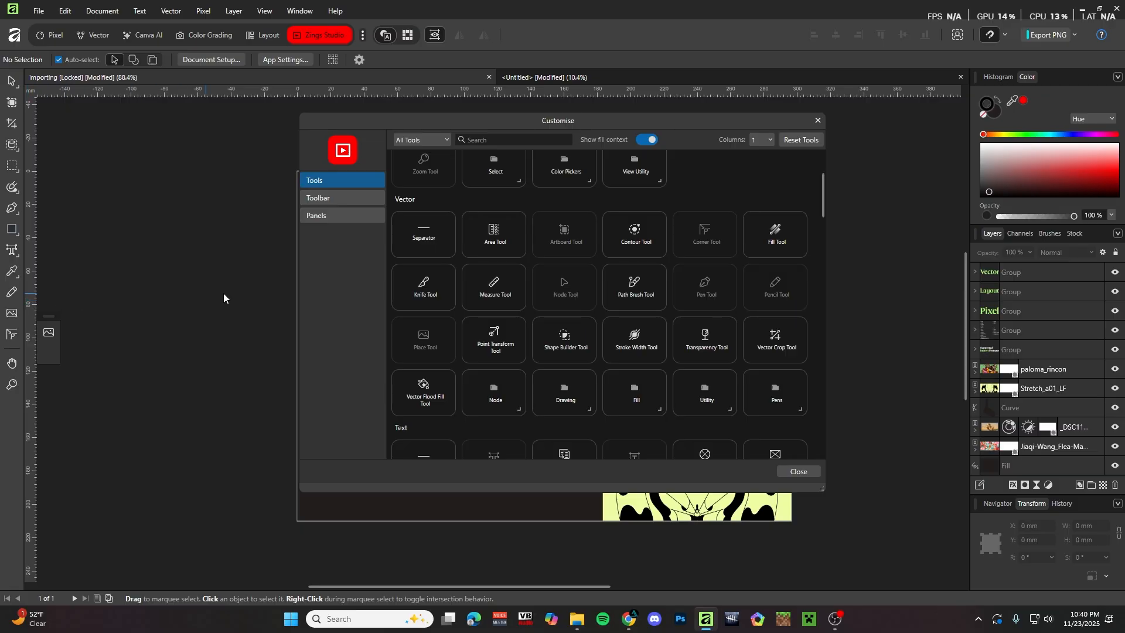
Insert a separator between the color picker and Pencil Tool, finish the tools customization and activate the Move Tool.
mouse_move(435, 233)
left_mouse_down()
mouse_move(14, 305)
mouse_move(14, 228)
mouse_move(22, 368)
left_mouse_up()
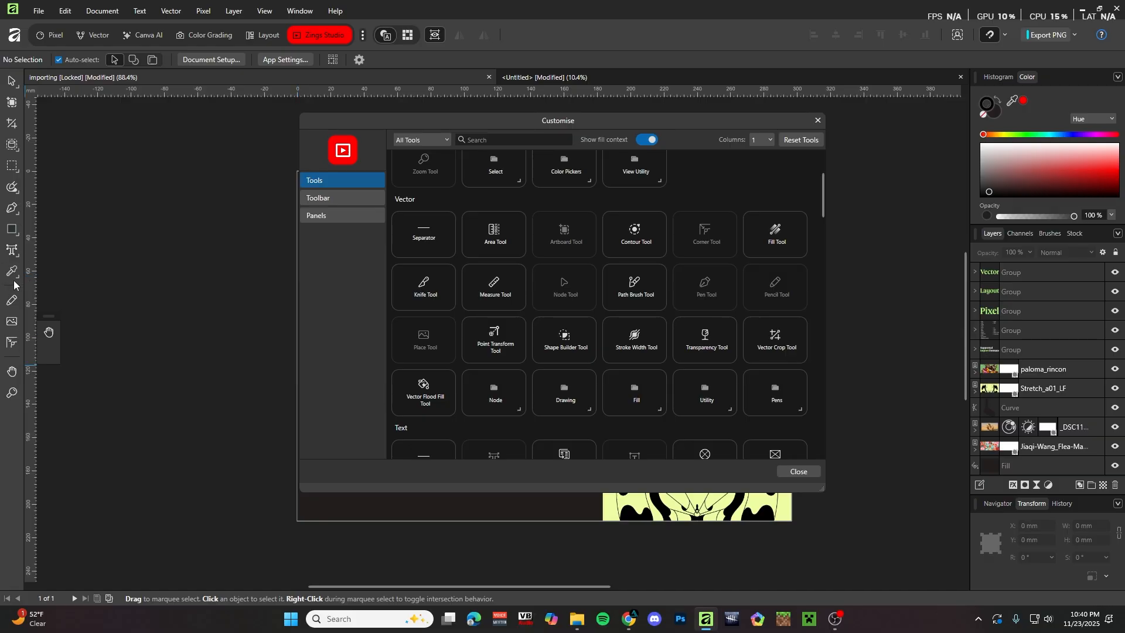
mouse_move(10, 300)
left_mouse_down()
mouse_move(13, 146)
mouse_move(23, 326)
mouse_move(18, 285)
mouse_move(19, 321)
mouse_move(16, 306)
left_mouse_up()
left_click(816, 471)
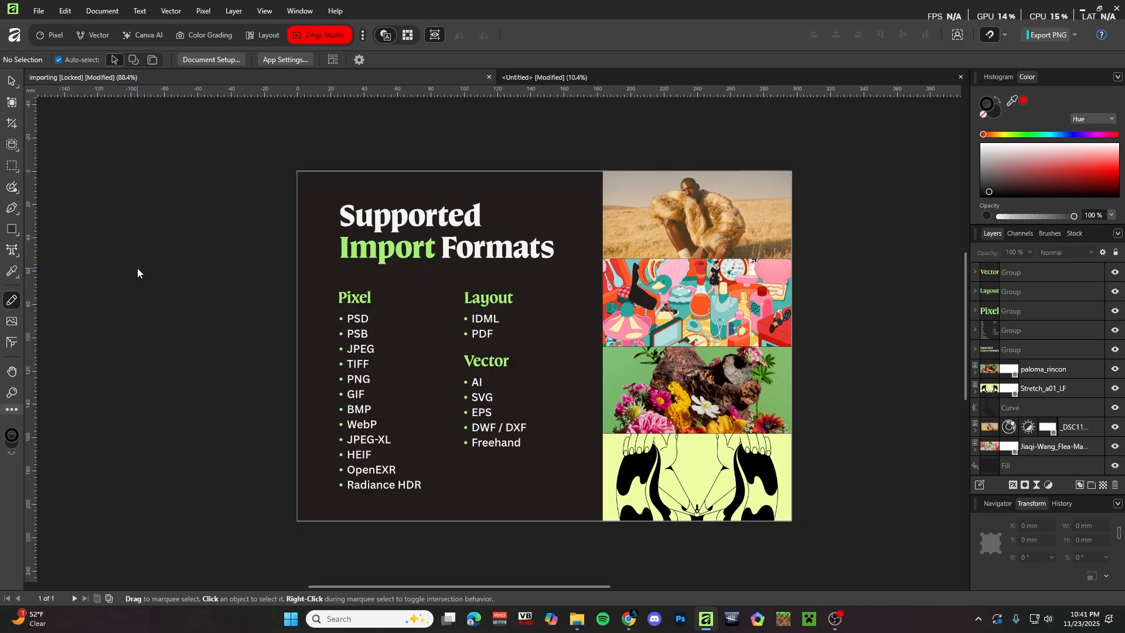
key("v")
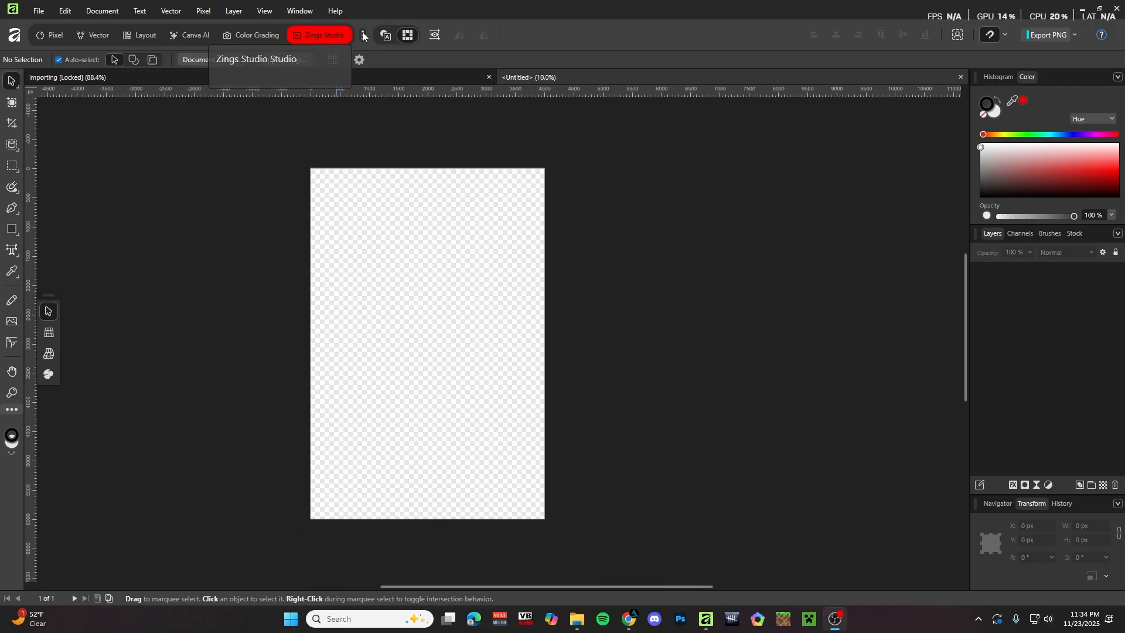
Hide Zings Studio from the studio list and switch to the Vector studio.
left_click(362, 33)
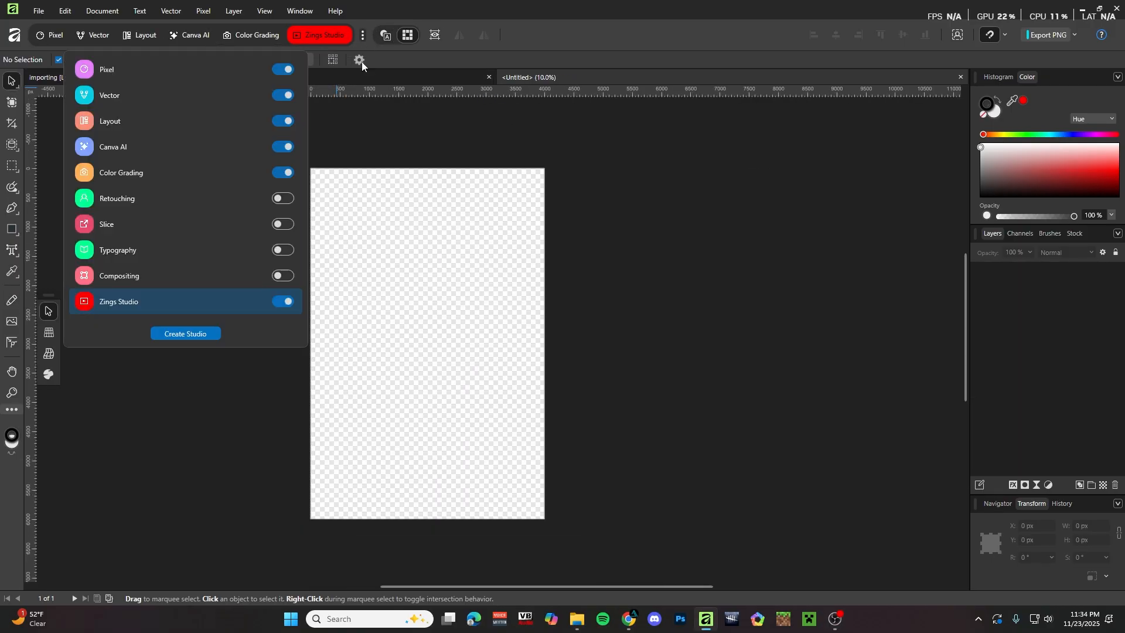
left_click(285, 302)
left_click(259, 389)
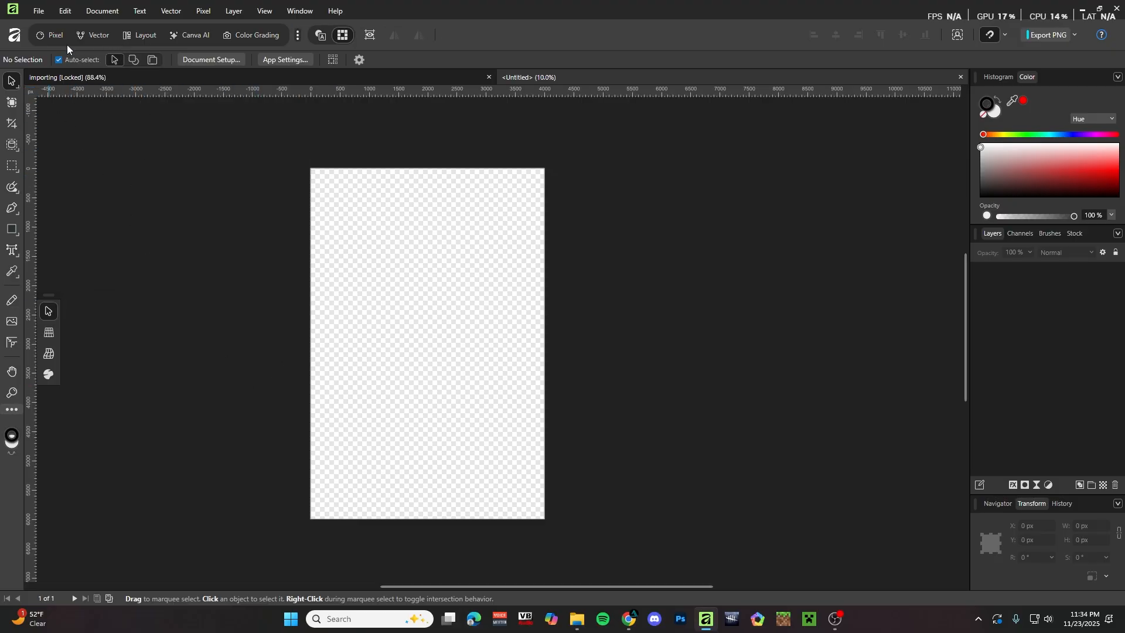
left_click(98, 35)
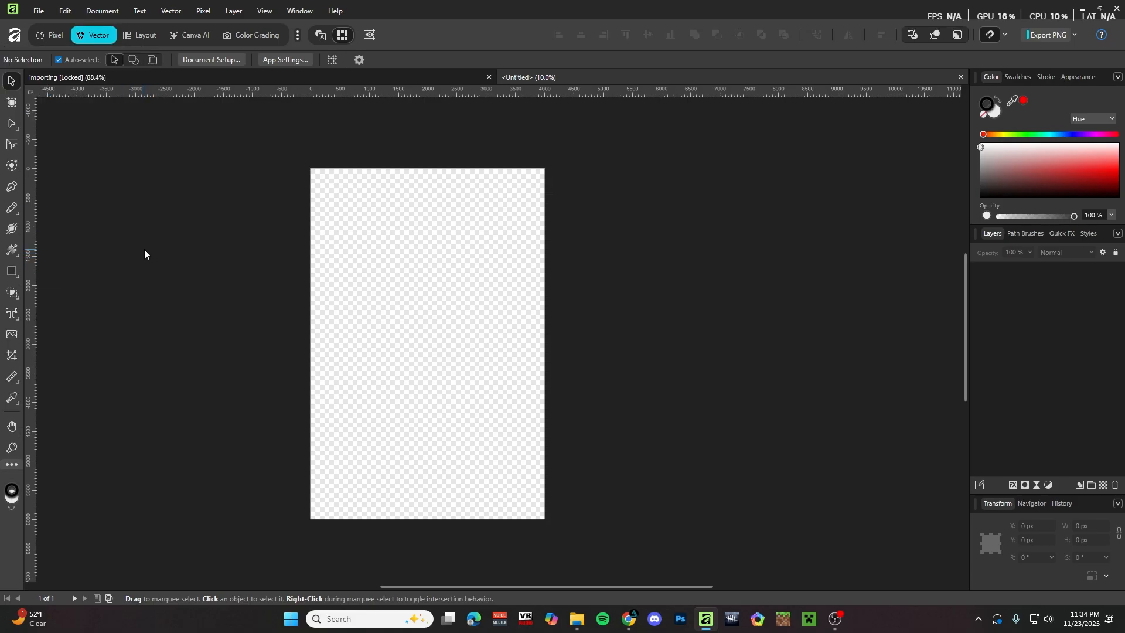
Try the Rectangle Tool by drawing five rectangles of different sizes across the page, and delete them all.
left_click(13, 272)
left_click_drag(334, 198, 378, 243)
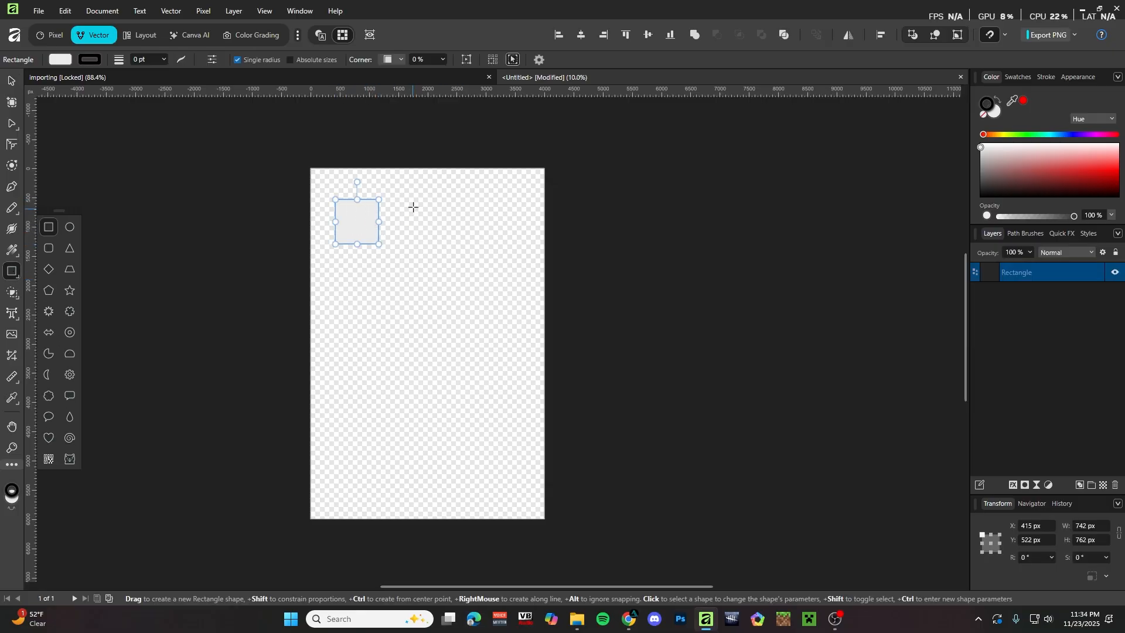
left_click_drag(418, 199, 514, 290)
left_click_drag(446, 339, 387, 419)
left_click_drag(502, 344, 545, 411)
left_click_drag(315, 417, 369, 519)
key("v")
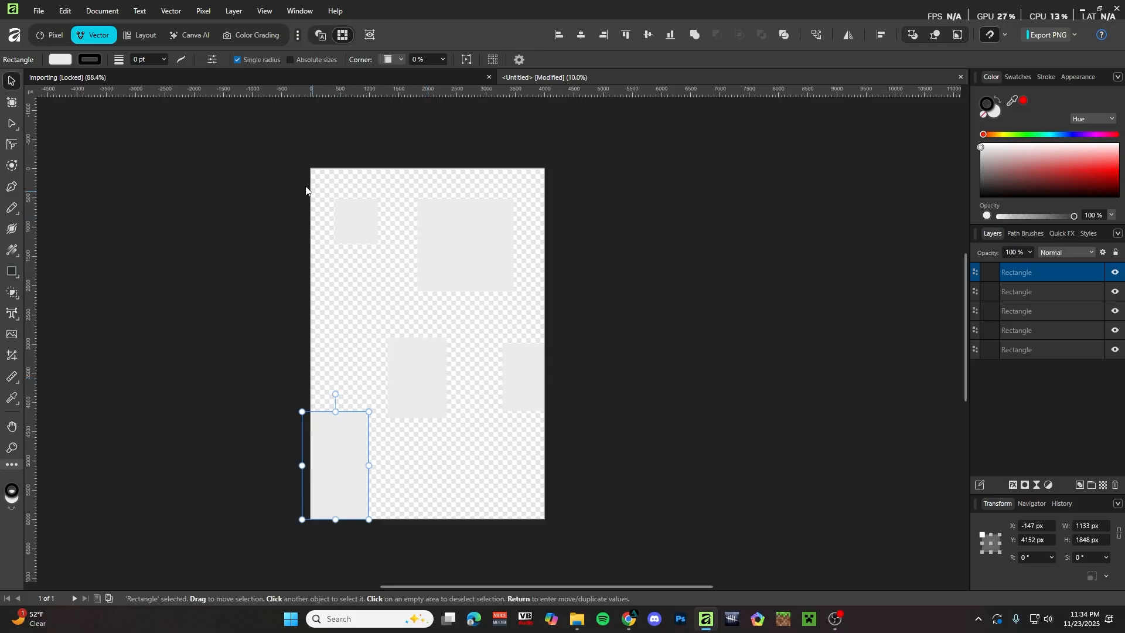
left_click_drag(307, 189, 564, 529)
key("Delete")
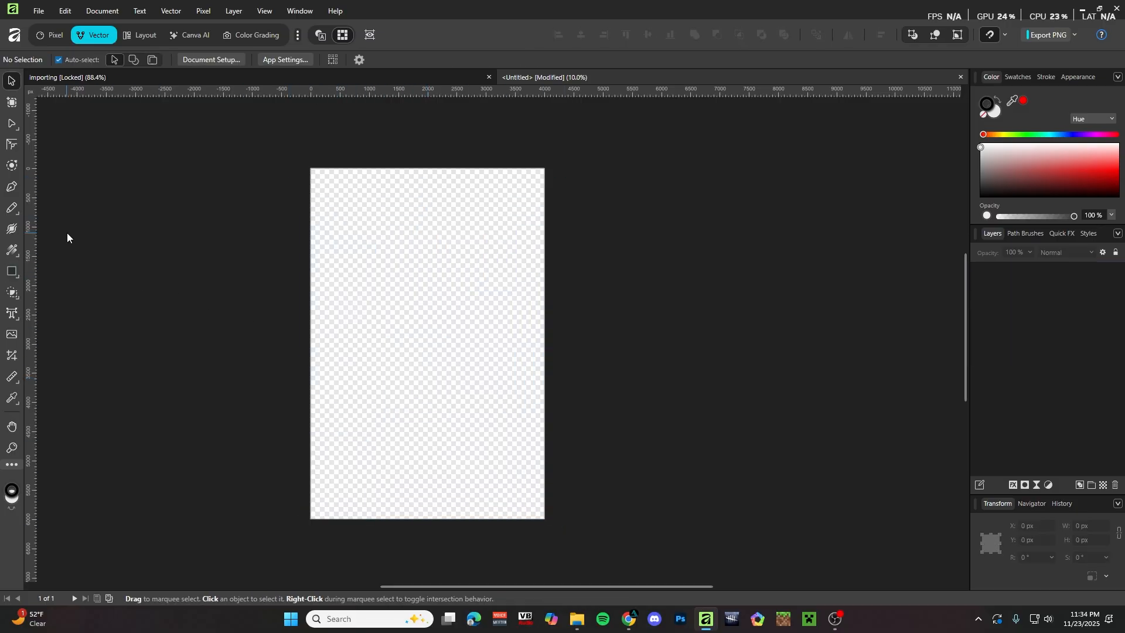
Draw a square about 827 px wide on the upper part of the page, fill it dark red and deselect it.
left_click(12, 271)
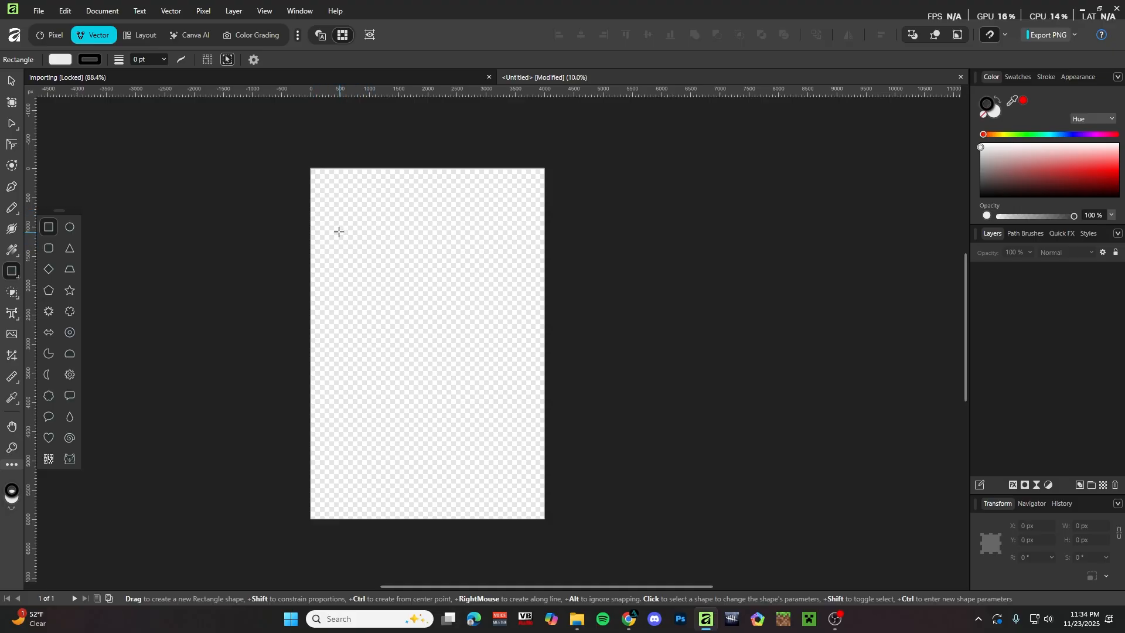
left_click_drag(337, 230, 353, 301)
scroll(452, 276, "up", 1)
key("v")
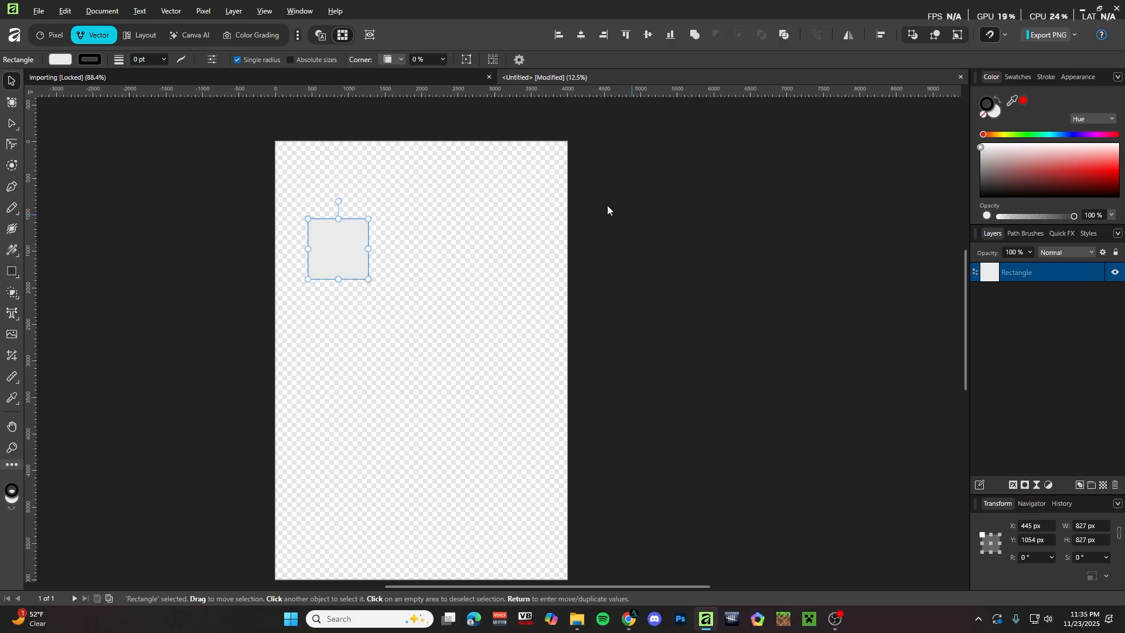
mouse_move(1076, 186)
left_mouse_down()
mouse_move(1124, 170)
mouse_move(1119, 178)
left_mouse_up()
left_click(442, 244)
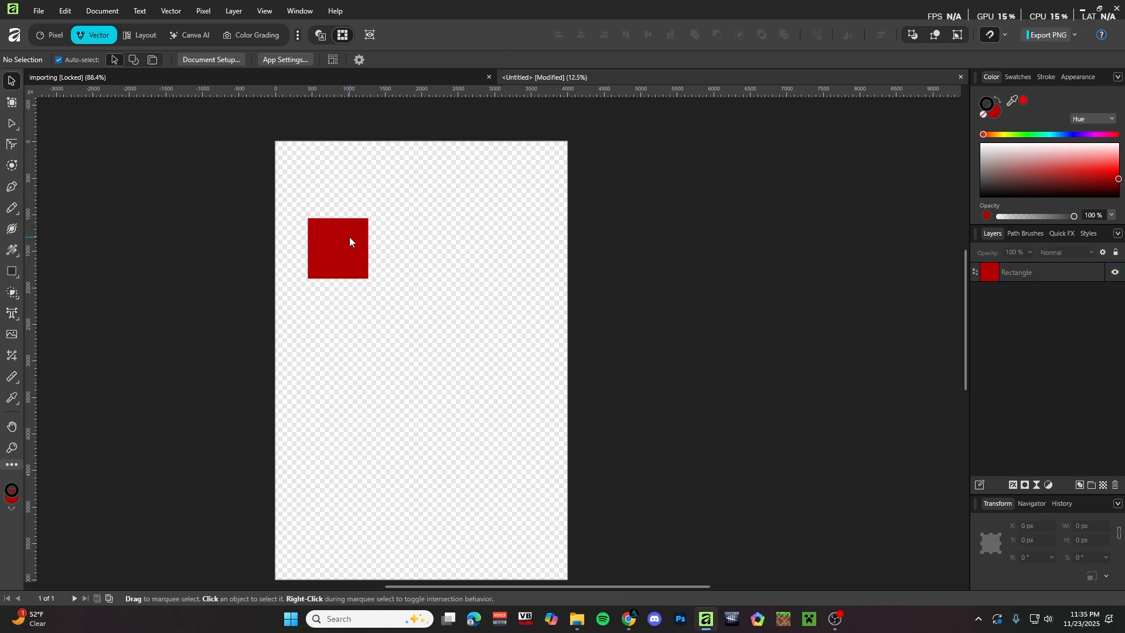
Center the red square on the page both horizontally and vertically with the alignment commands.
left_click(348, 242)
scroll(368, 249, "down", 1)
scroll(365, 213, "up", 2)
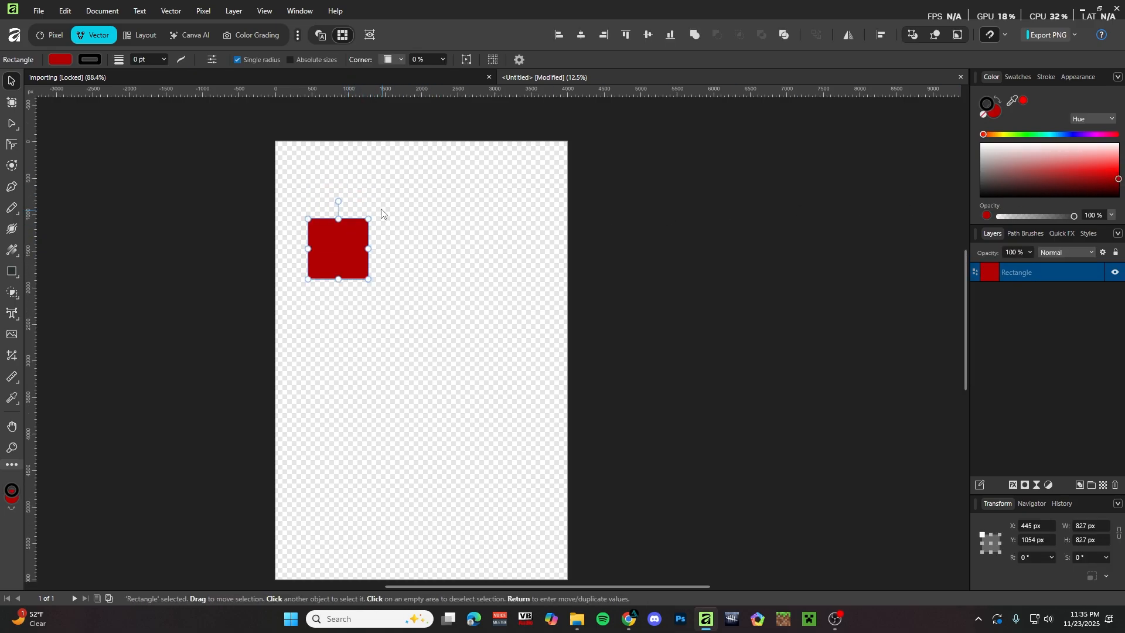
scroll(435, 249, "down", 1)
scroll(443, 234, "up", 1)
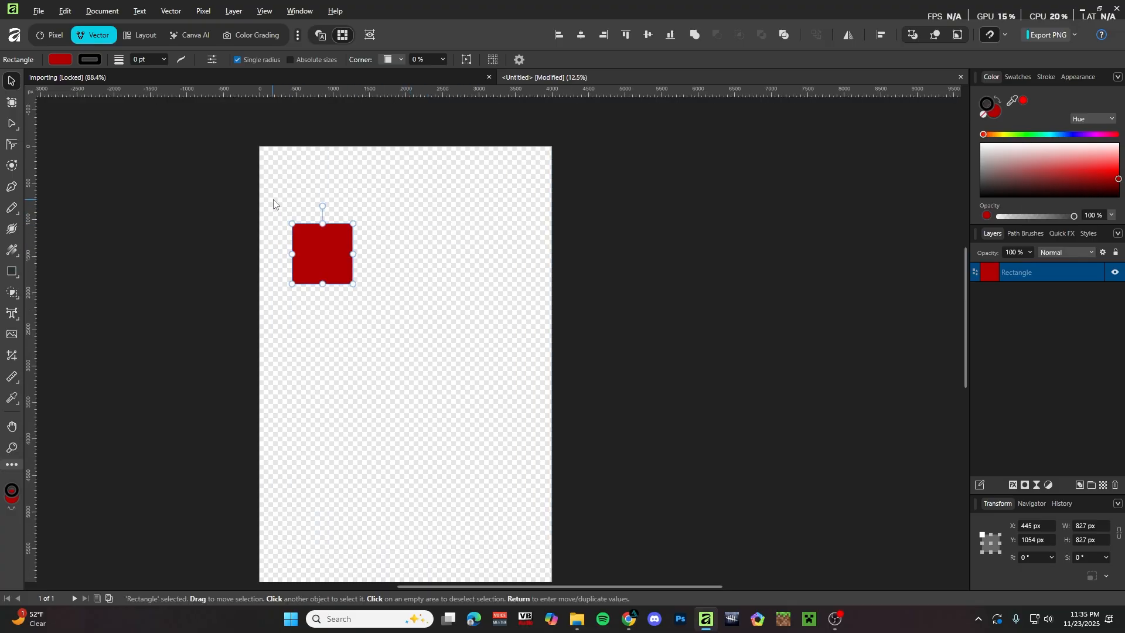
left_click(581, 36)
left_click(650, 36)
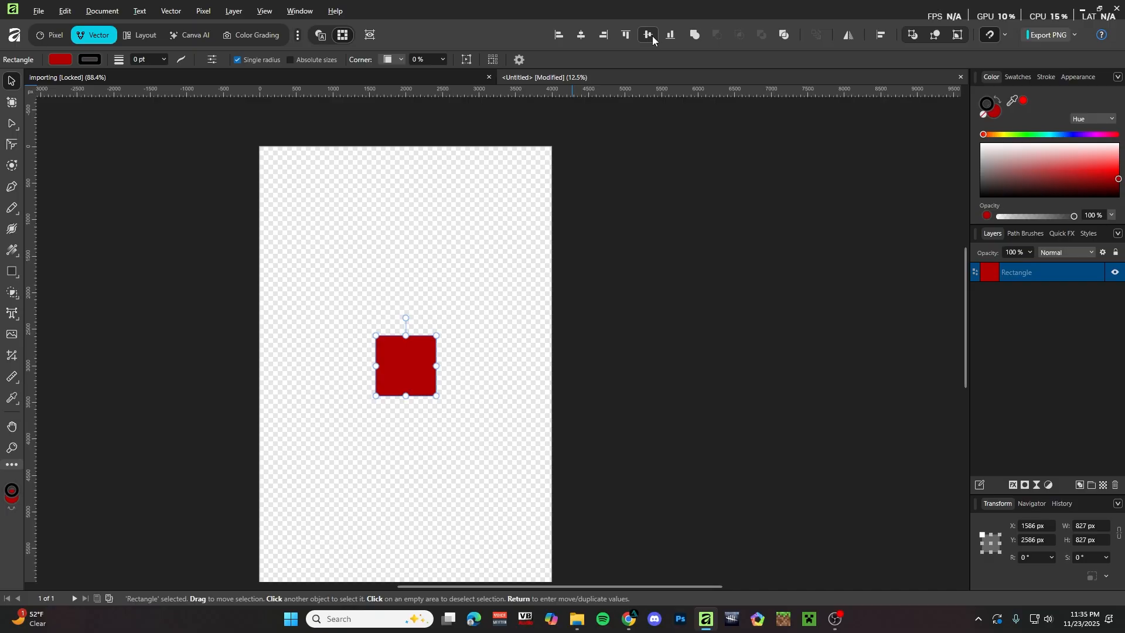
scroll(457, 243, "down", 1)
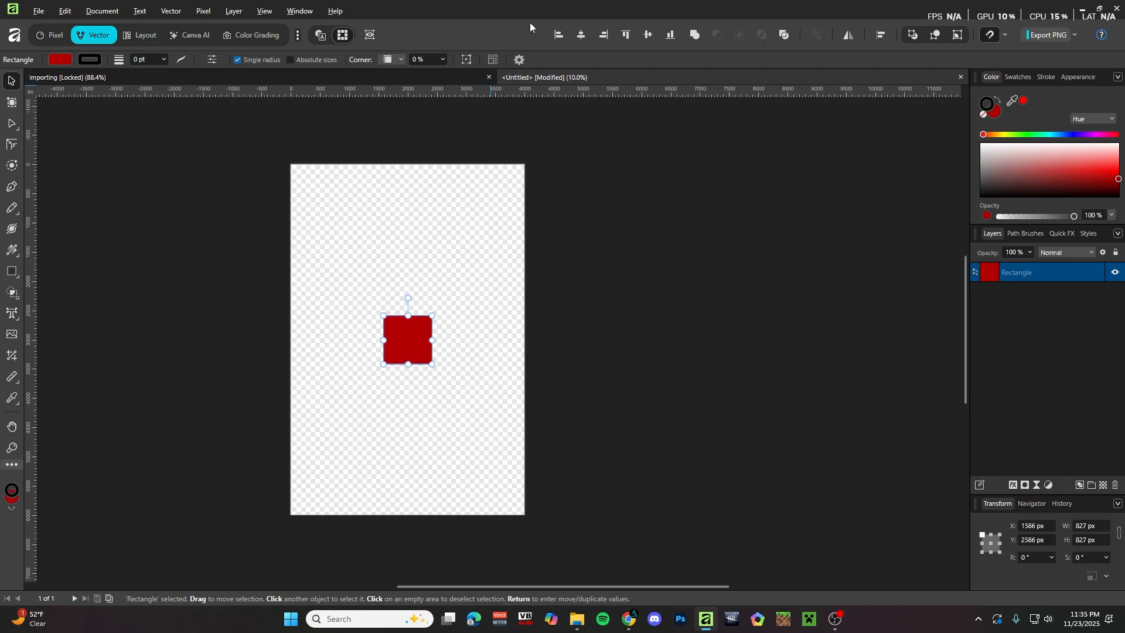
Open the Vector studio's toolbar customization to view the available Align commands, and close it.
right_click(506, 32)
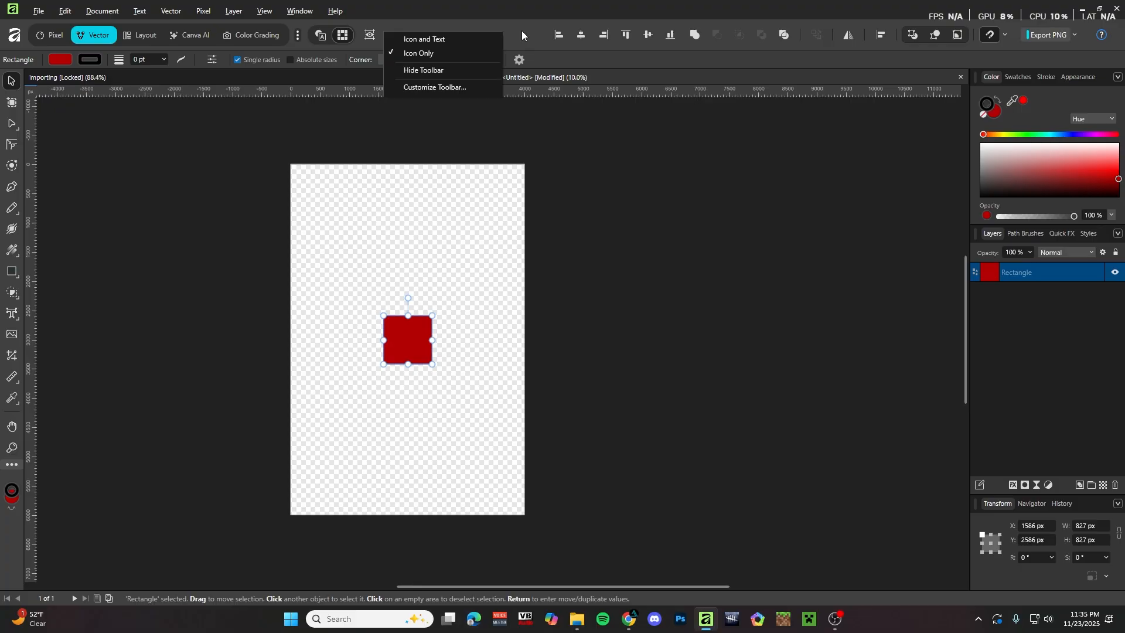
left_click(455, 89)
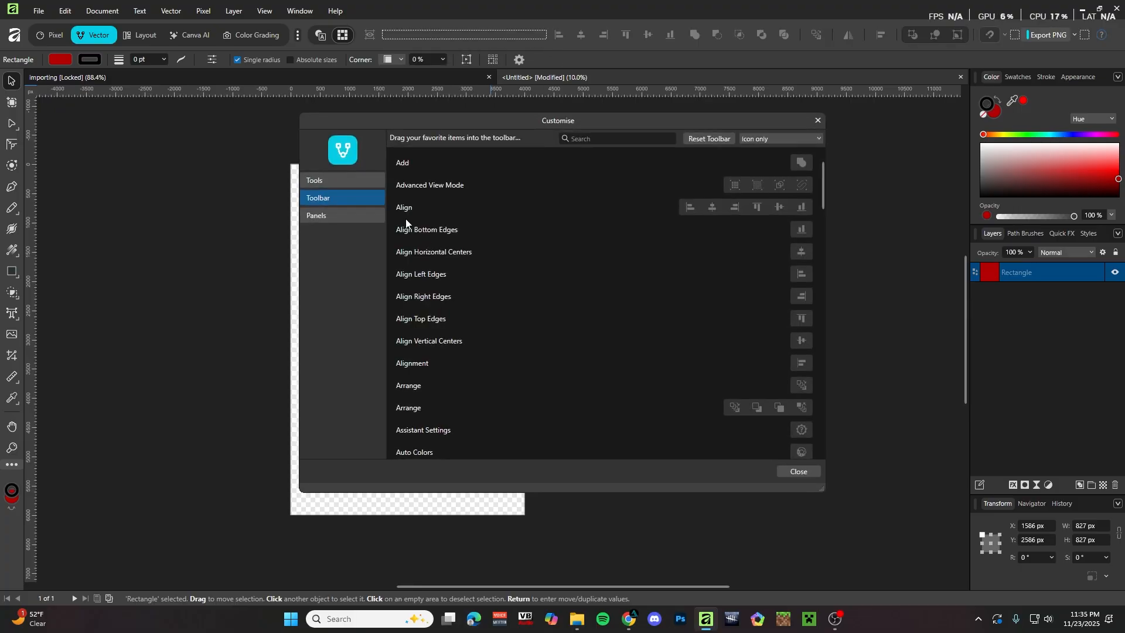
left_click(799, 472)
Move the red square horizontally toward the page's left edge, to about X 290 px, and deselect it.
scroll(413, 404, "up", 2)
left_click_drag(410, 333, 290, 333)
left_click(417, 333)
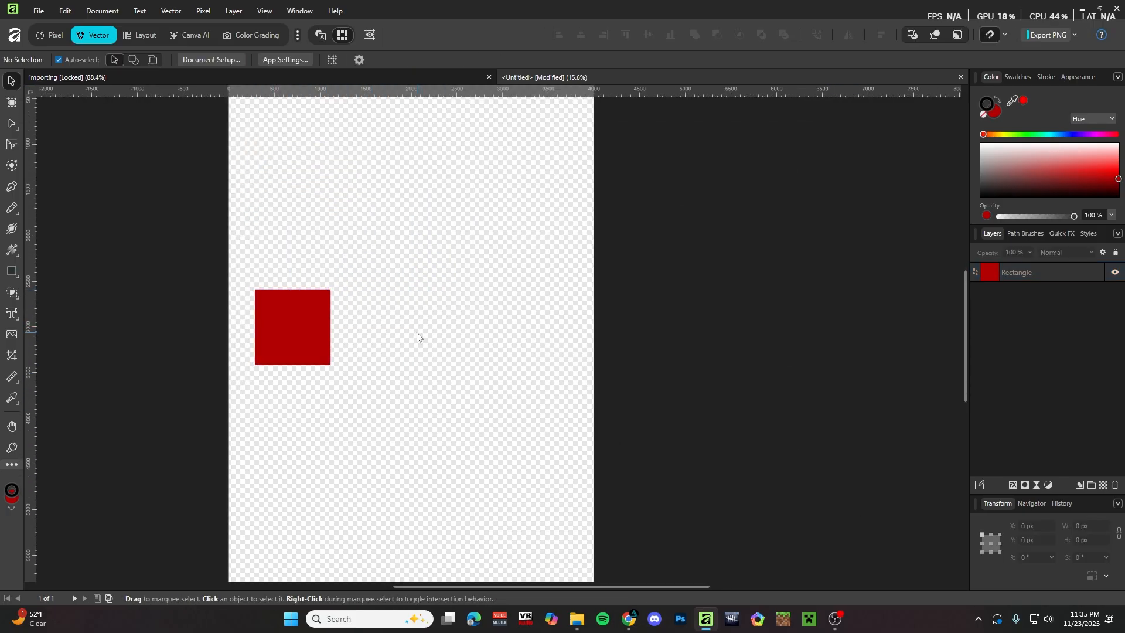
scroll(410, 334, "down", 1)
scroll(369, 341, "up", 1)
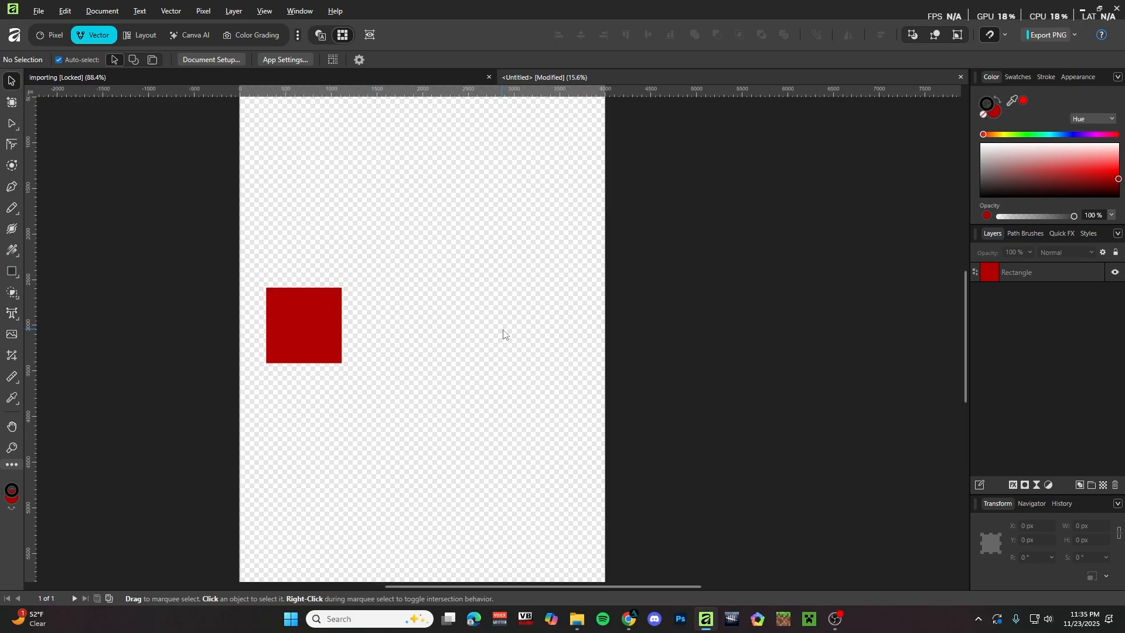
scroll(652, 328, "down", 1)
scroll(653, 329, "up", 1)
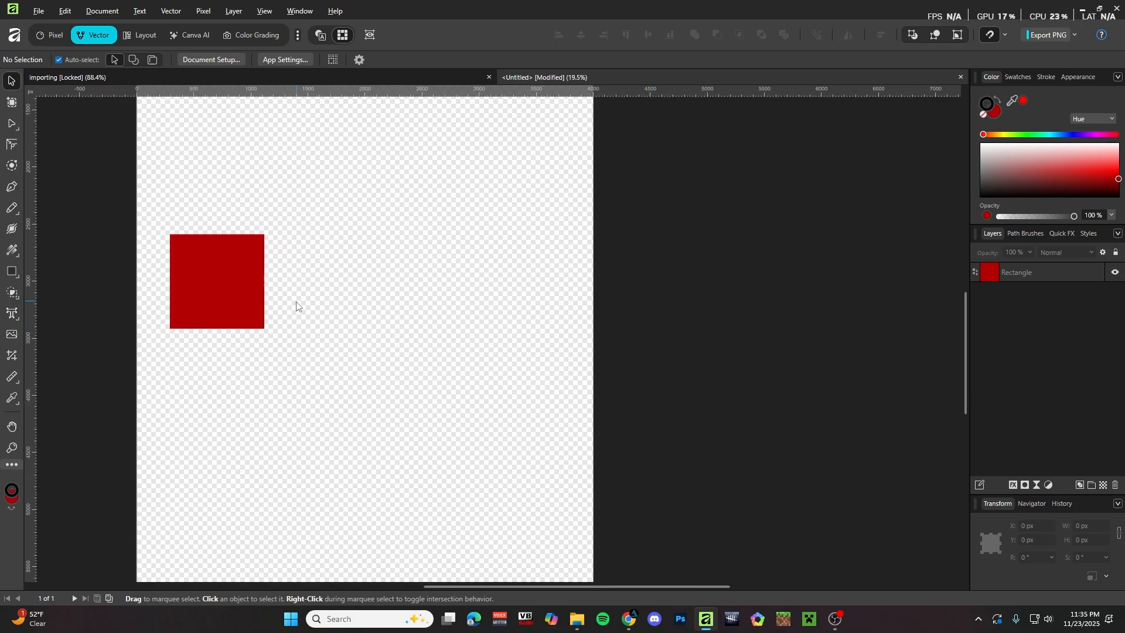
Try moving the red square across the page and pulling out a duplicate of it, undoing each attempt.
left_click(237, 288)
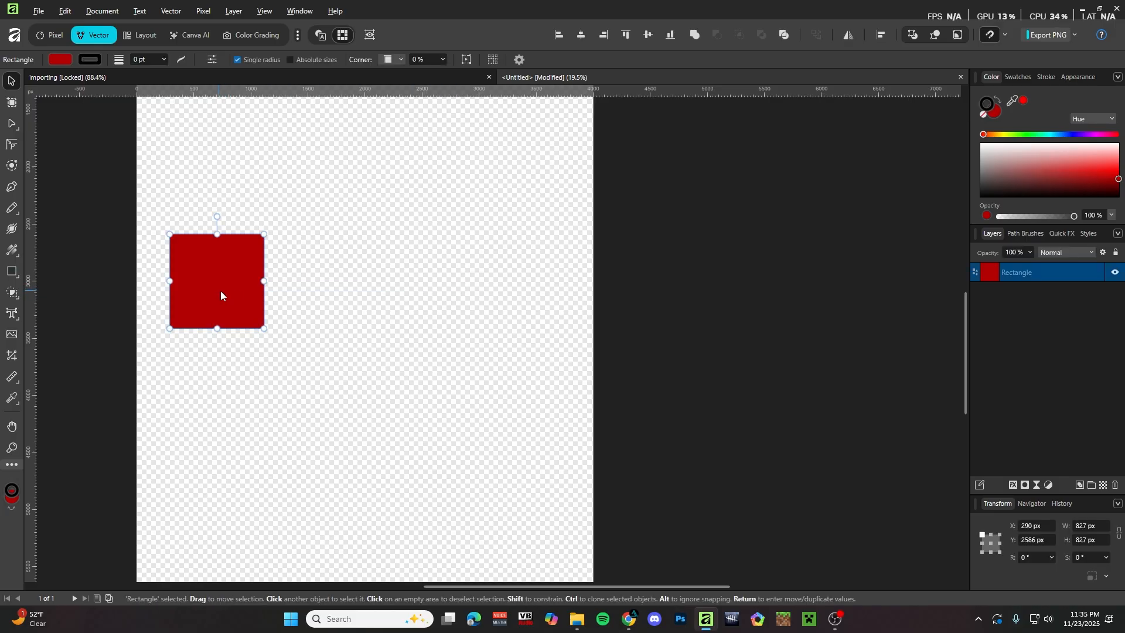
left_click_drag(221, 296, 481, 296)
key("ctrl+z")
left_click_drag(228, 288, 453, 302)
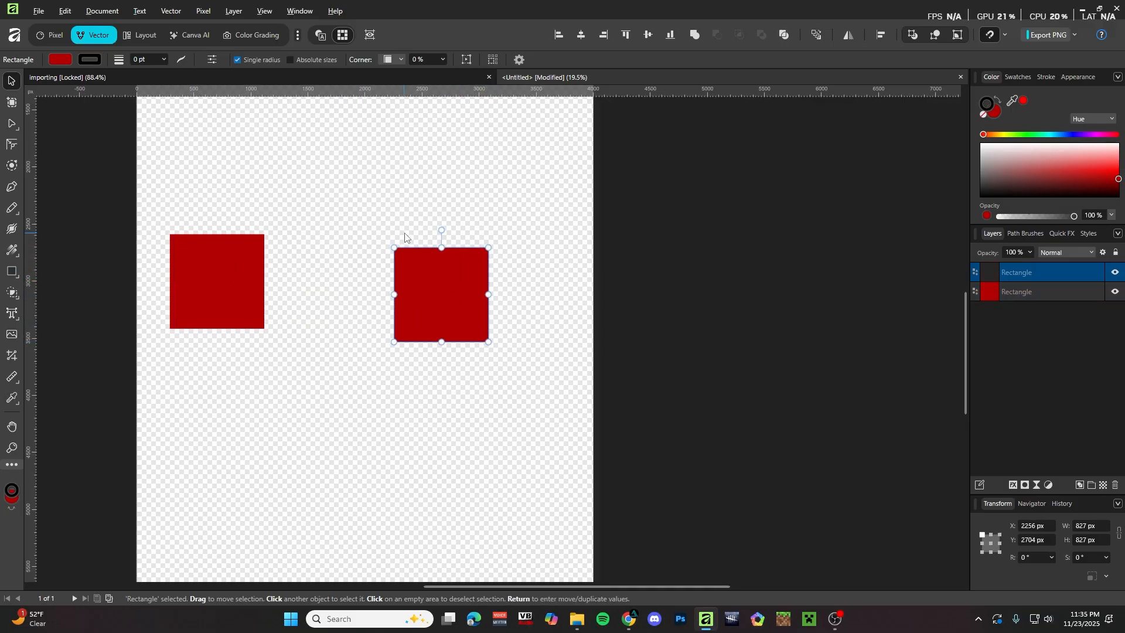
key("ctrl+z")
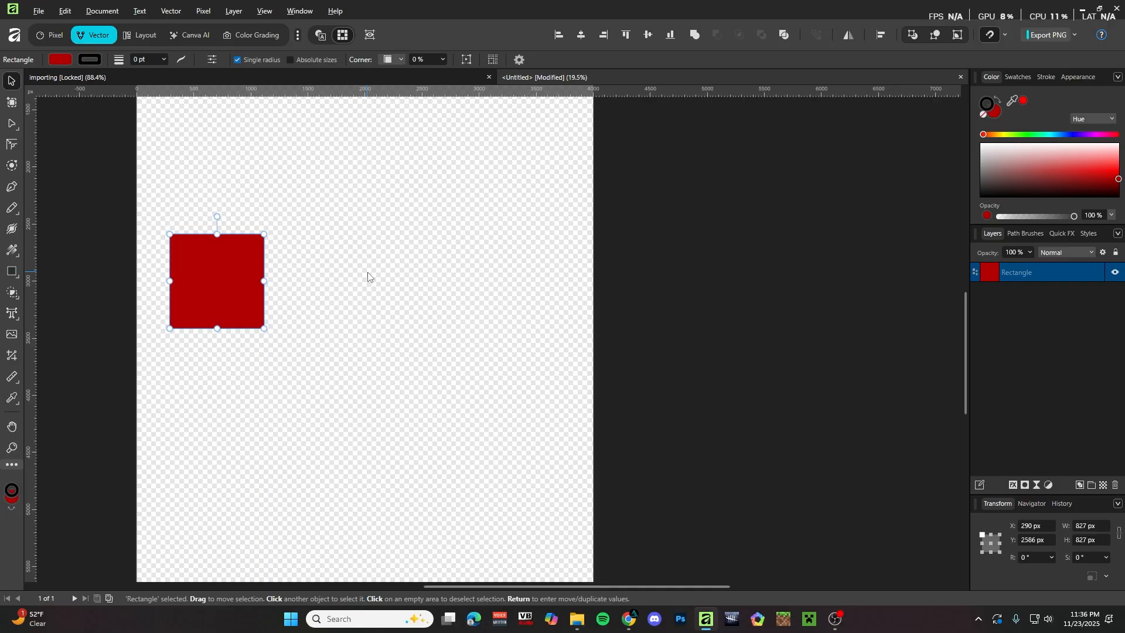
Open Move / Duplicate for the red square and set the horizontal offset to 500 px.
key("Return")
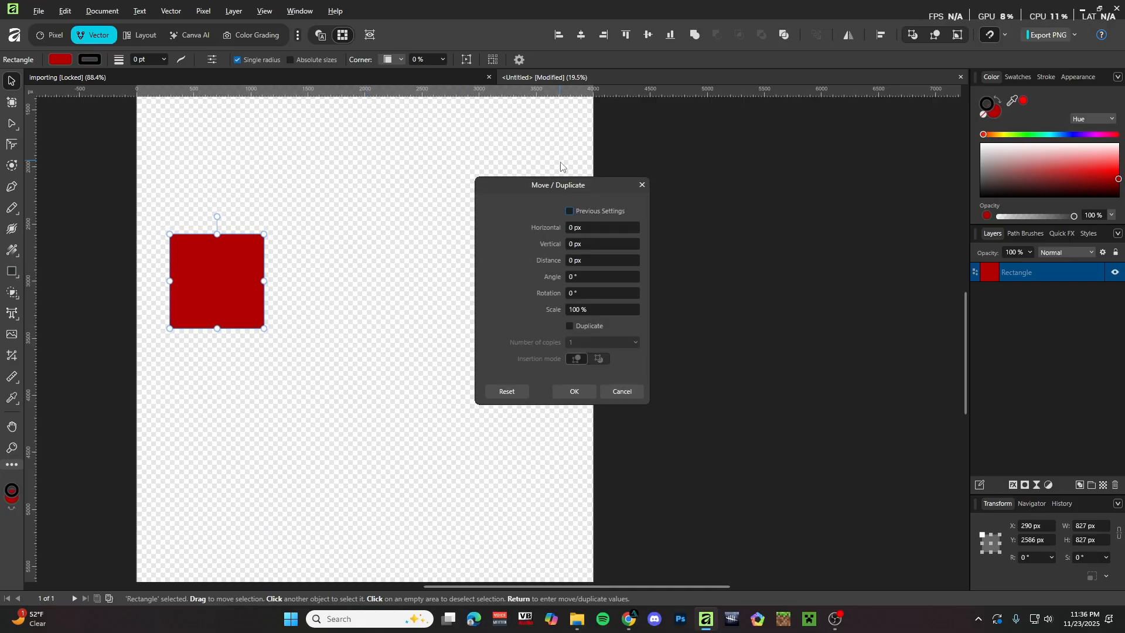
mouse_move(559, 188)
left_mouse_down()
mouse_move(538, 194)
mouse_move(556, 187)
left_mouse_up()
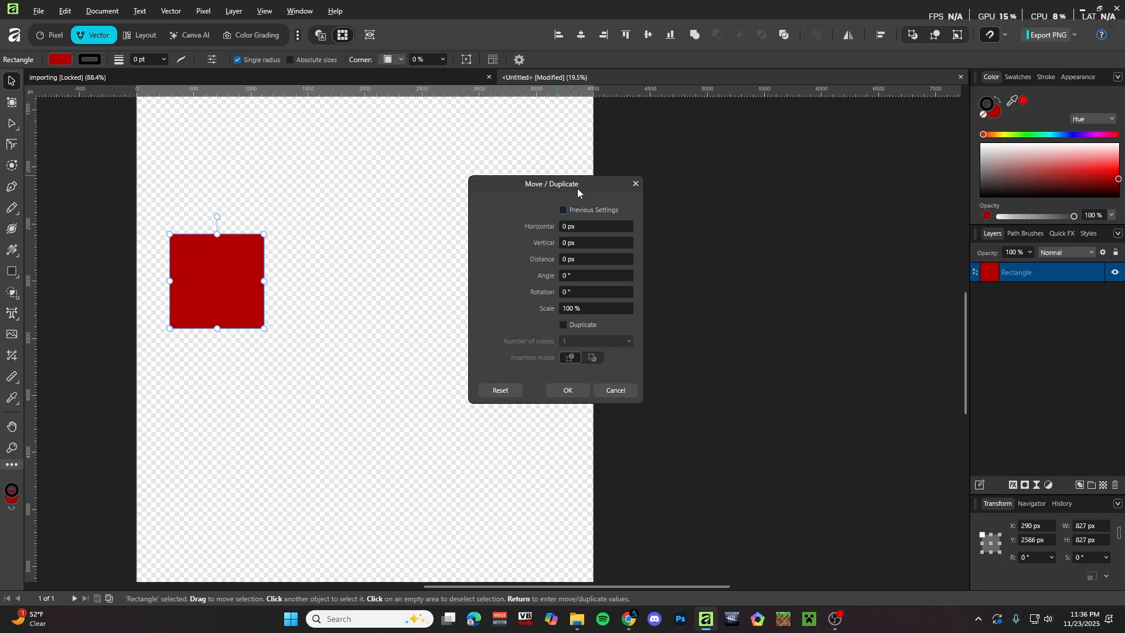
left_click(575, 229)
key("BackSpace")
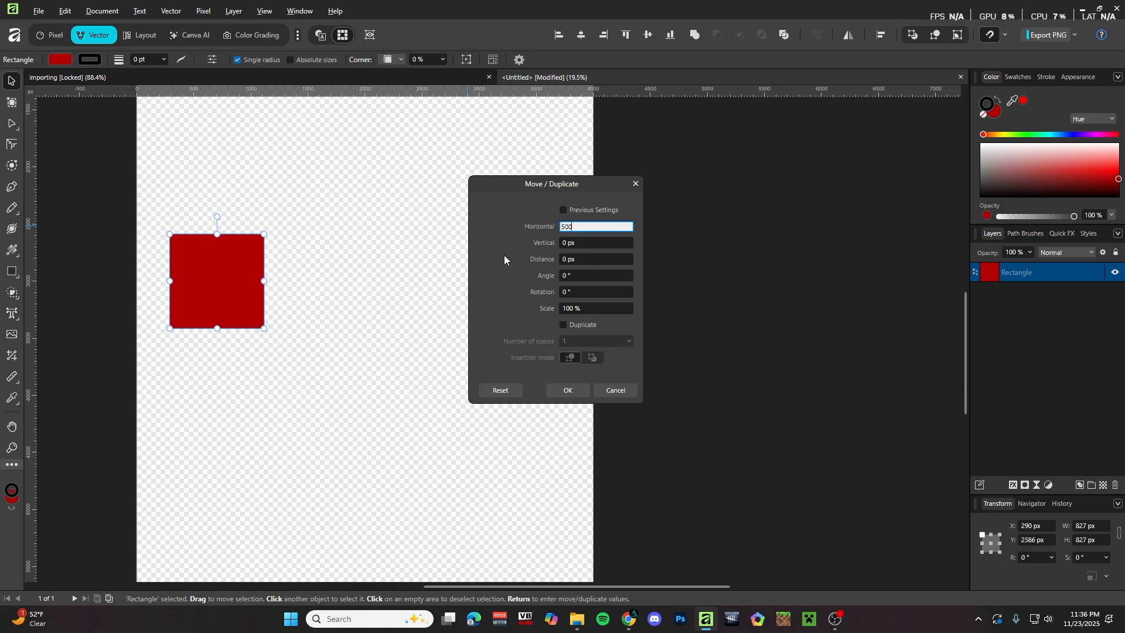
key("Tab")
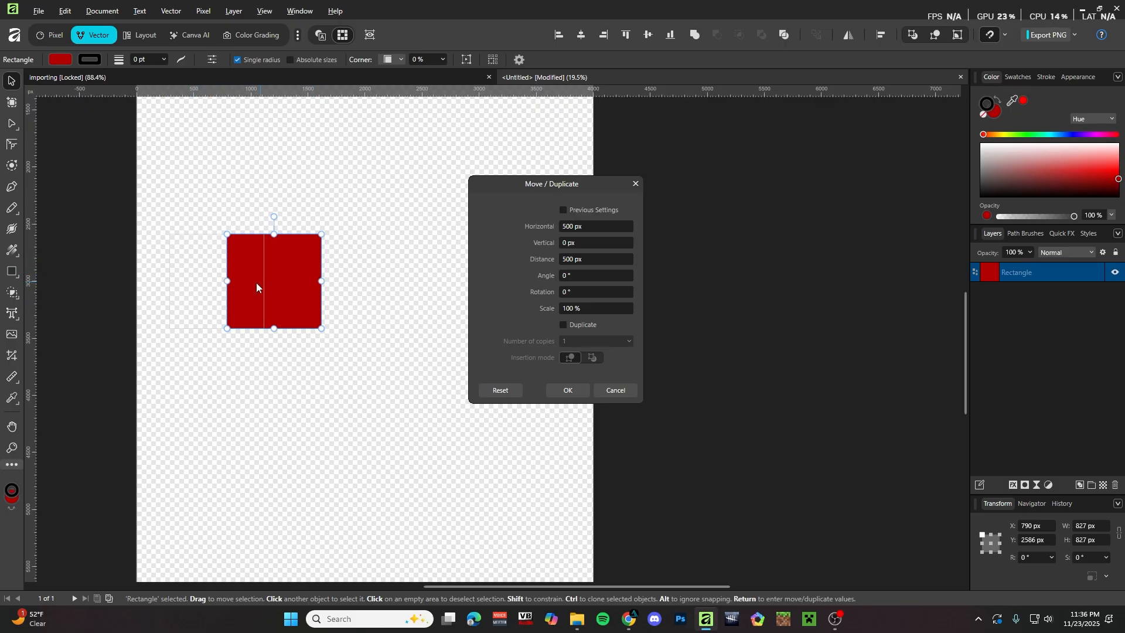
Change the red square's horizontal offset to 700 px.
left_click(591, 228)
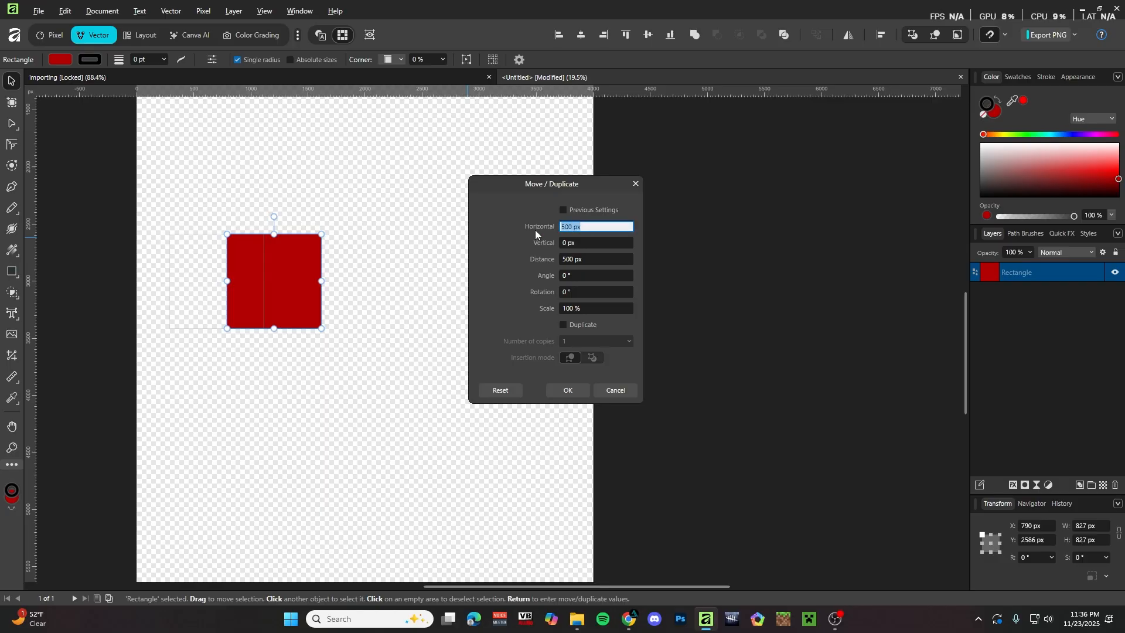
key("BackSpace")
type("700")
key("Return")
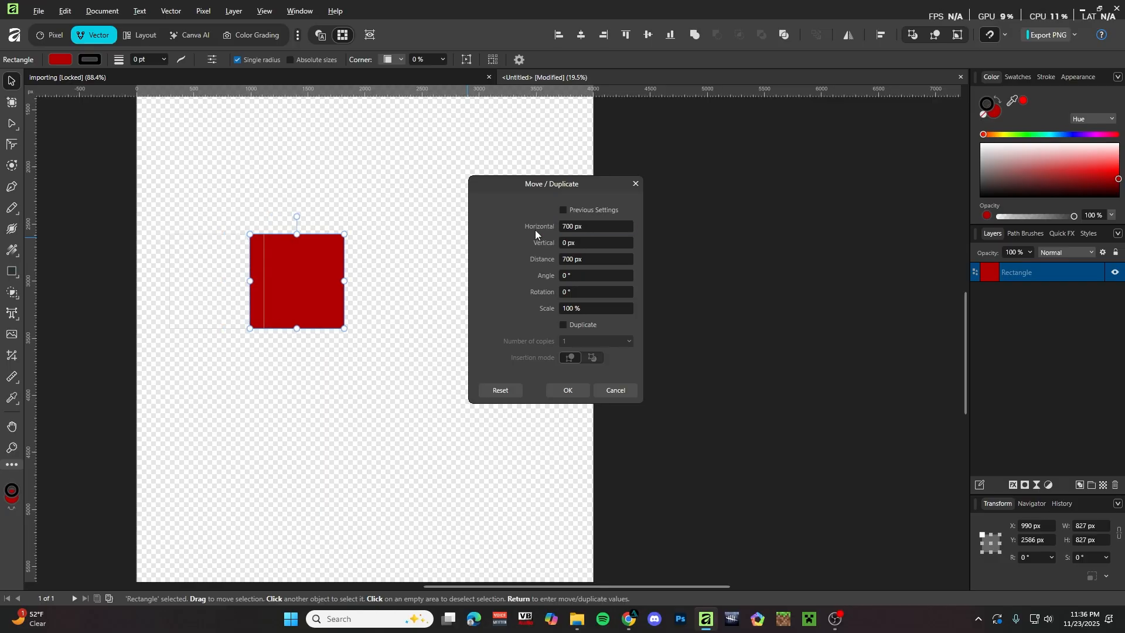
Set the red square's horizontal offset to 1000 px and its rotation to 45°.
left_click(593, 230)
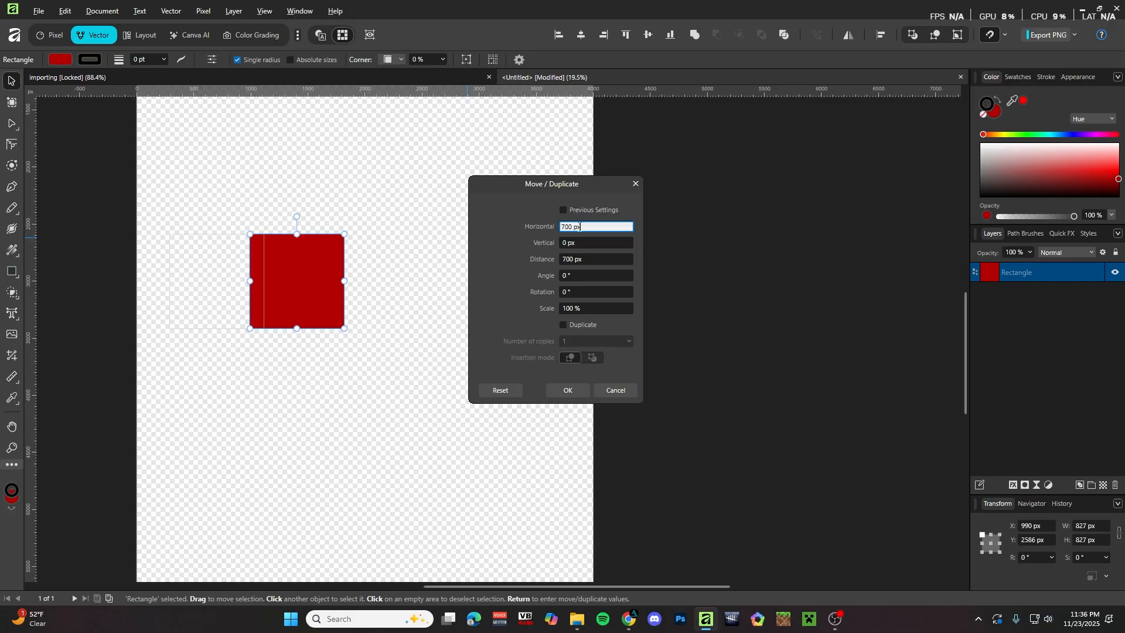
type("1000")
key("Return")
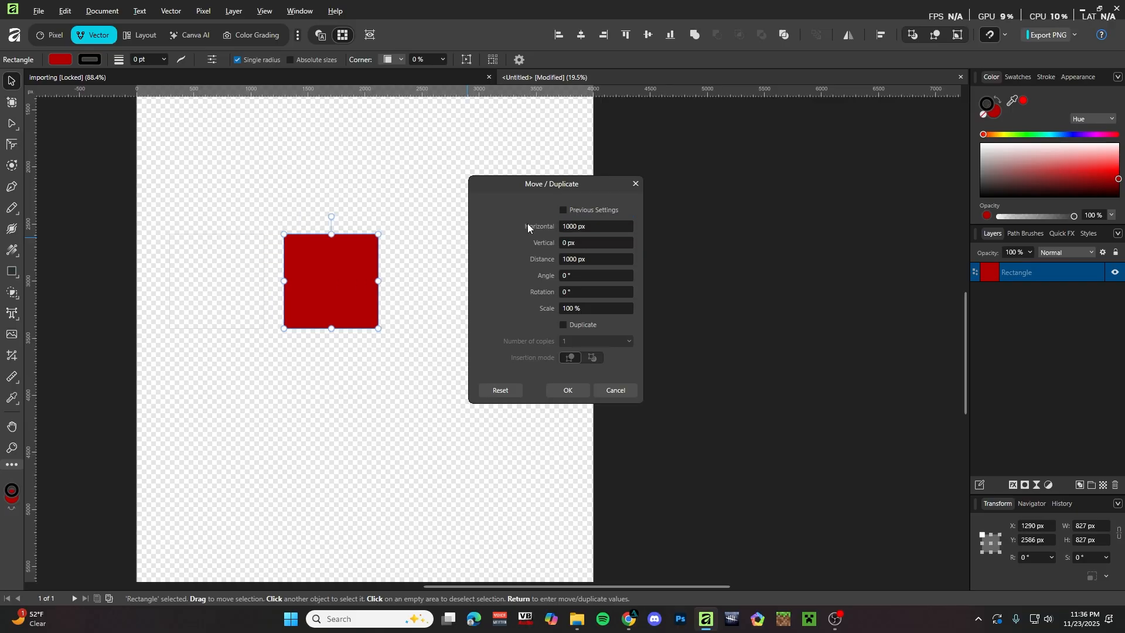
left_click(569, 293)
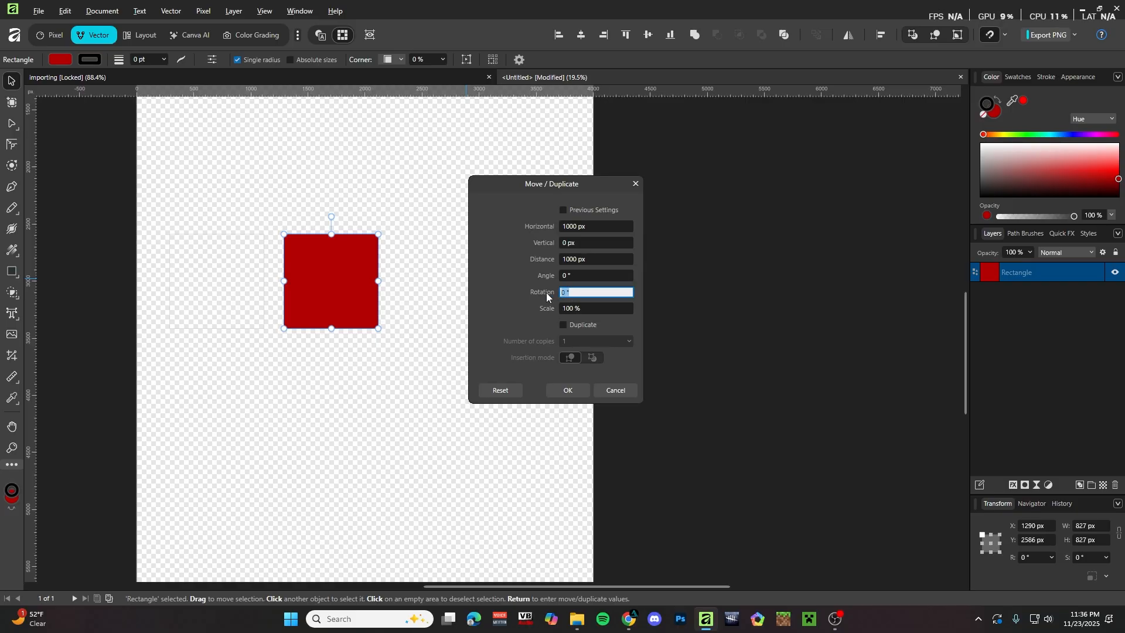
type("45")
key("Return")
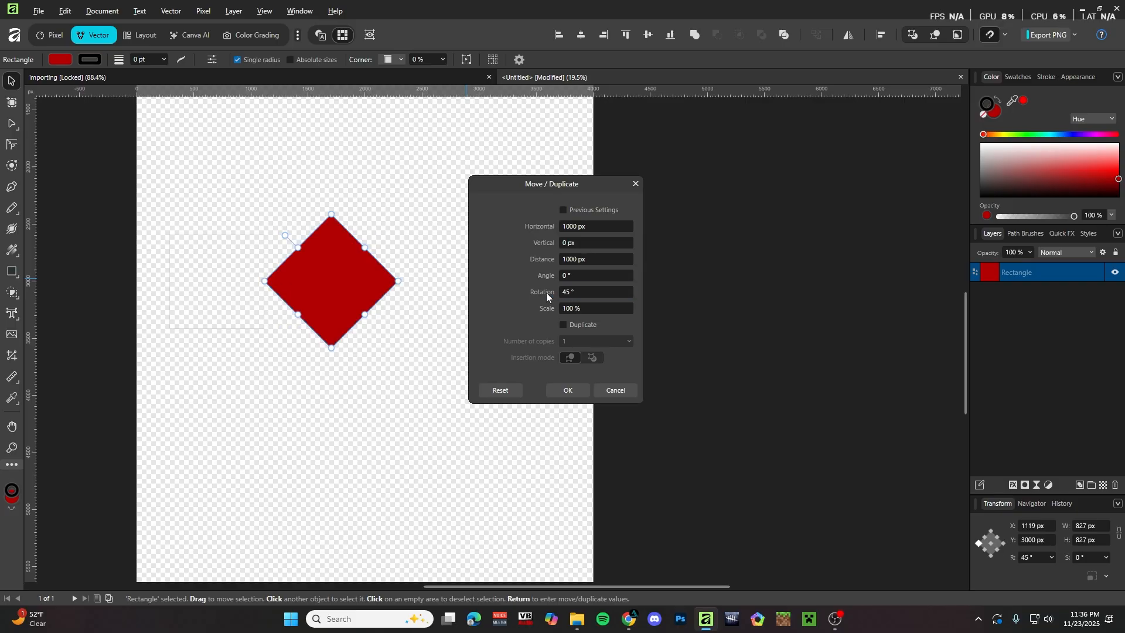
Enable duplication of the red square with one copy and move the Move / Duplicate dialog clear of the page.
left_click(564, 325)
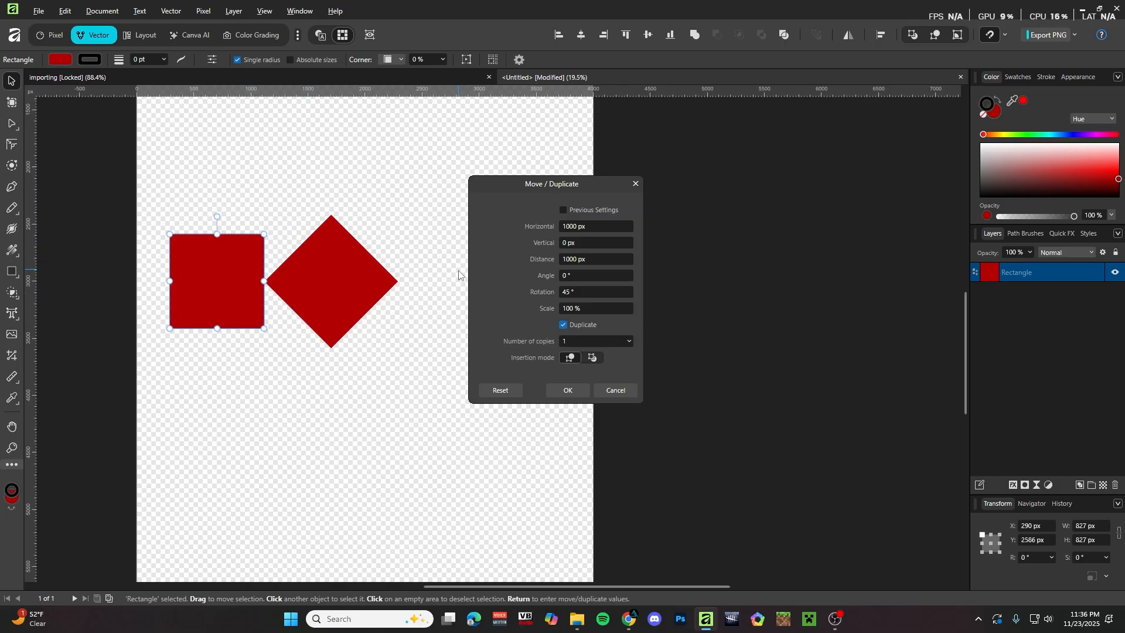
left_click(630, 342)
left_click(562, 185)
left_click_drag(584, 185, 792, 181)
left_click(839, 338)
left_click_drag(842, 351, 791, 337)
Scale the square's duplicates to 50%, set the number of copies to 13, and apply the duplication.
left_click(793, 303)
left_click(793, 304)
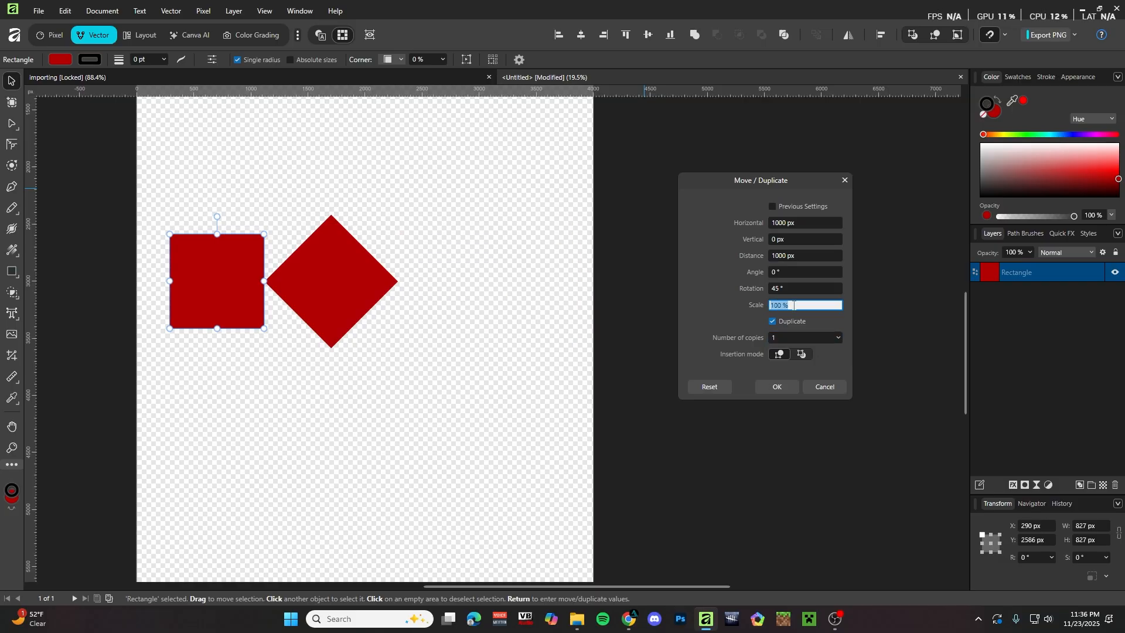
key("BackSpace")
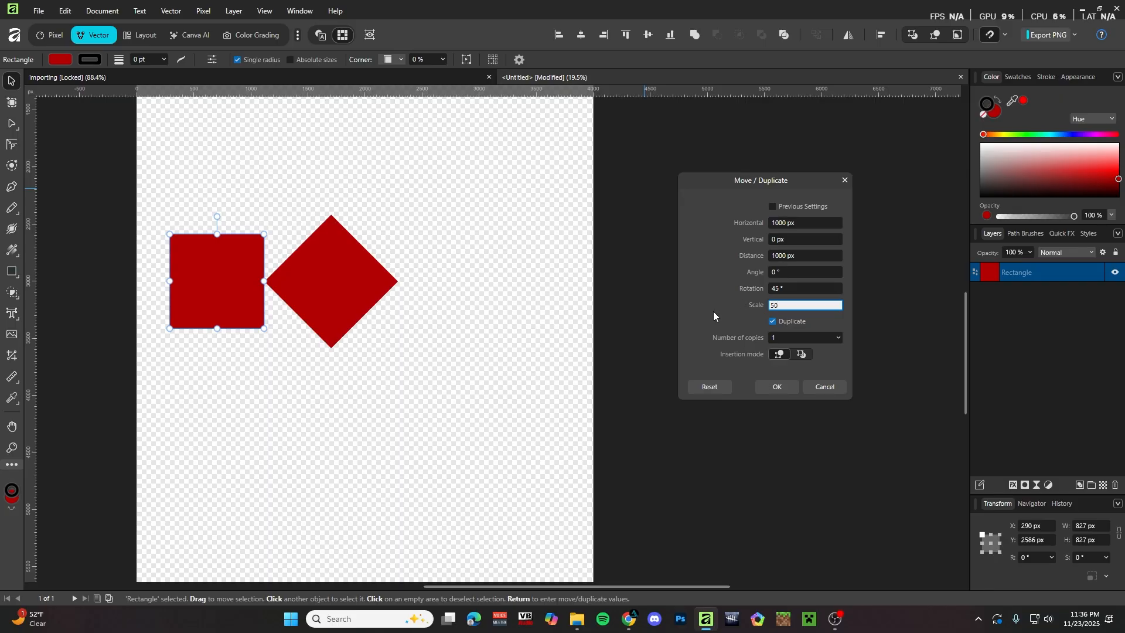
left_click(839, 338)
mouse_move(843, 352)
left_mouse_down()
mouse_move(861, 354)
mouse_move(851, 356)
left_mouse_up()
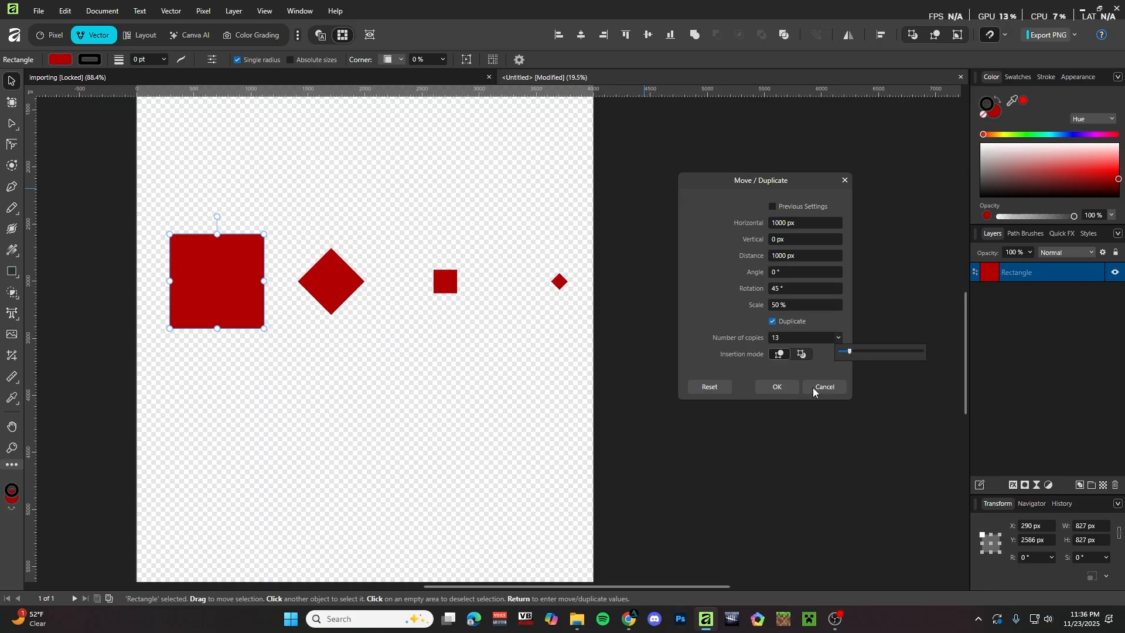
left_click(775, 385)
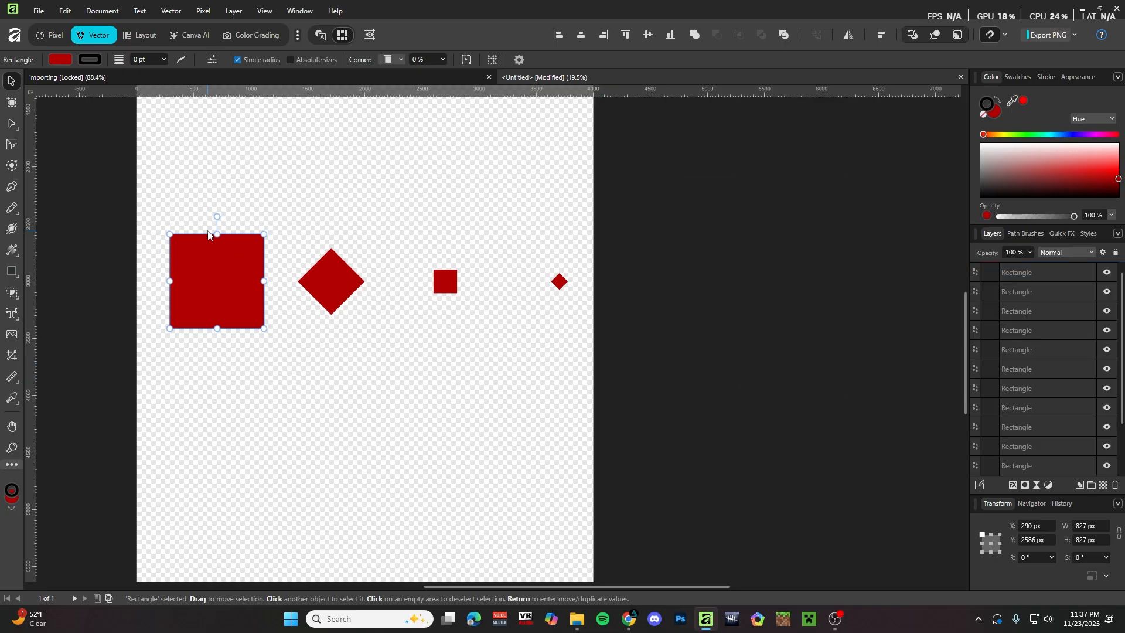
Delete the original square and all of its duplicates, including the tiny ones beyond the page.
scroll(210, 229, "down", 2)
left_click_drag(150, 196, 533, 299)
key("Delete")
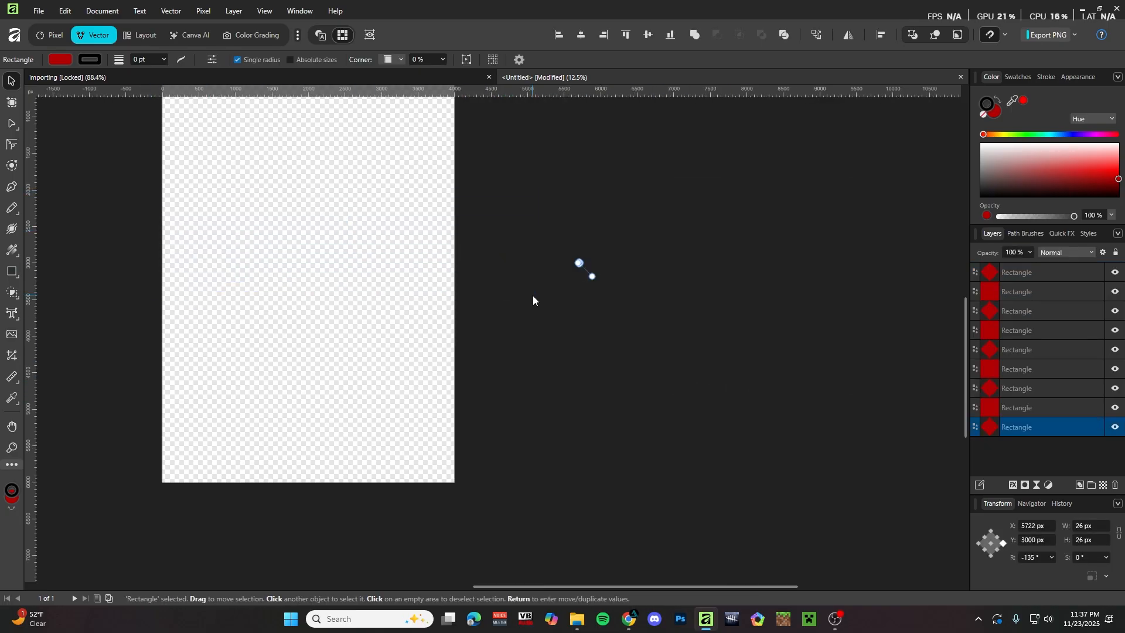
scroll(162, 213, "up", 1)
scroll(163, 213, "down", 3)
scroll(98, 191, "up", 2)
scroll(133, 206, "up", 1)
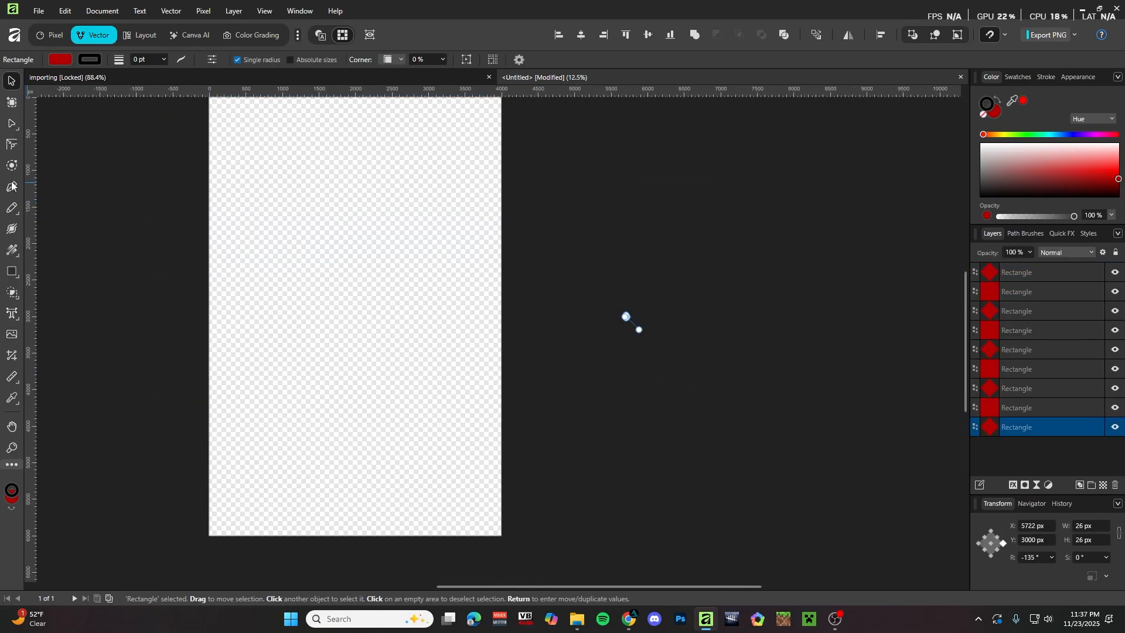
key("Delete")
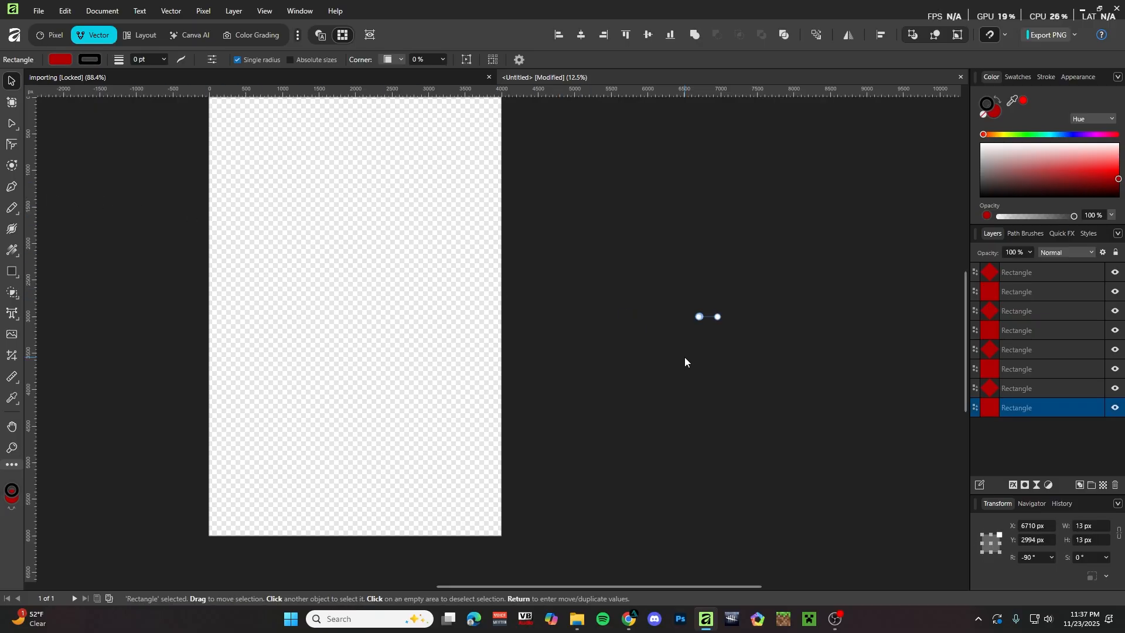
left_click(1036, 273)
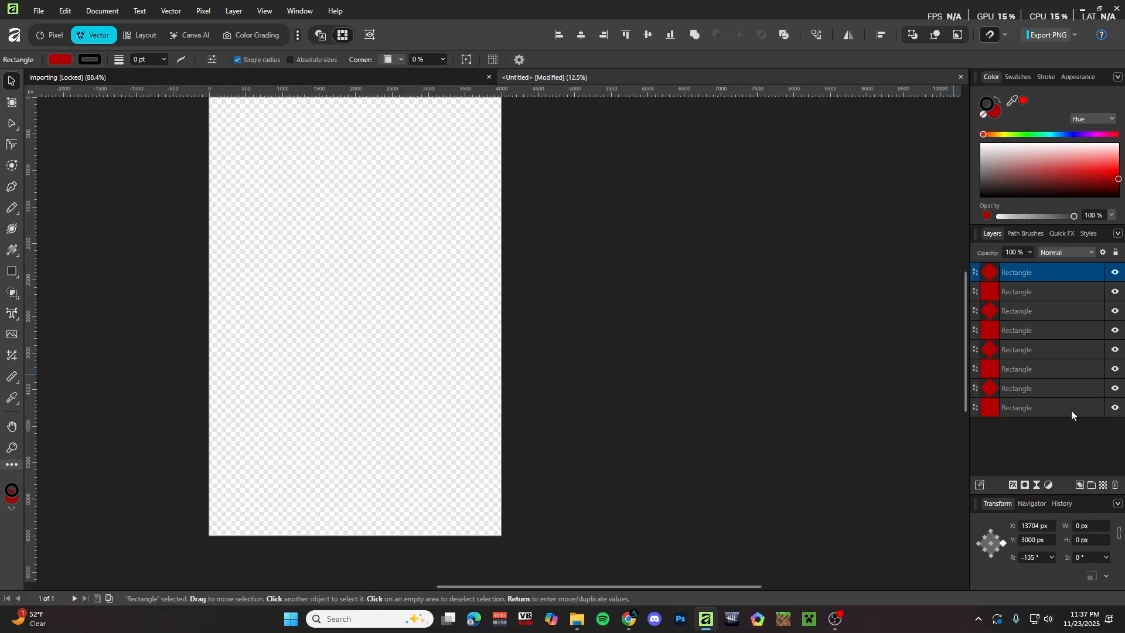
left_click(1070, 408, "shift")
key("Delete")
scroll(238, 231, "up", 1)
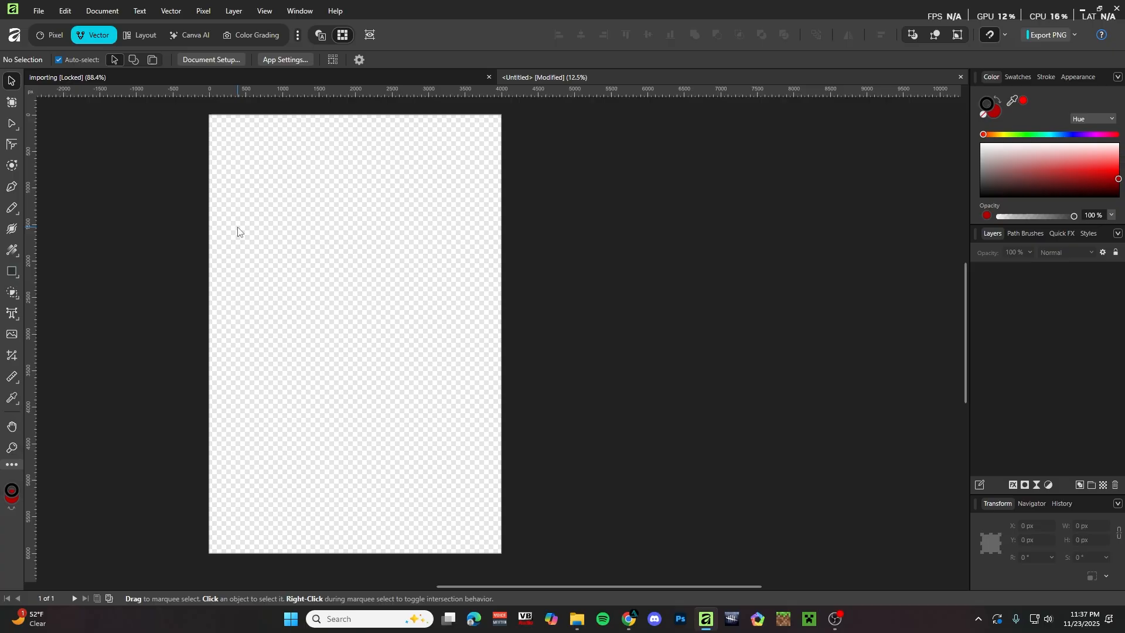
Draw a five-node zigzag line down the page's left side with the Pen tool, about 652 px wide and 4883 px high.
scroll(183, 223, "left", 1)
left_click(15, 195)
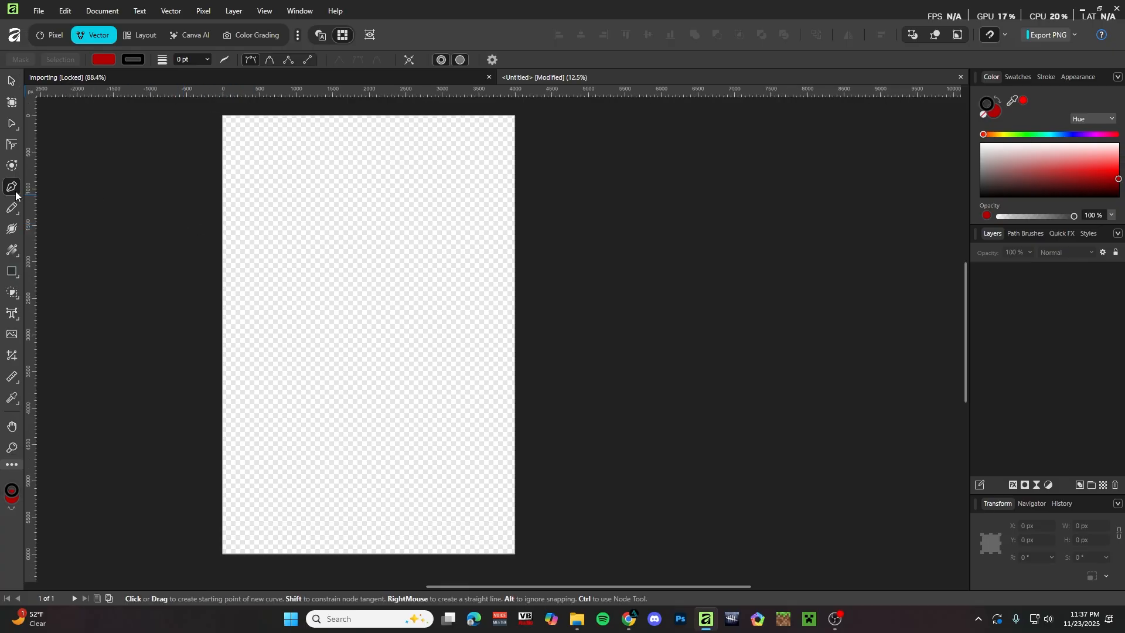
scroll(281, 247, "down", 1)
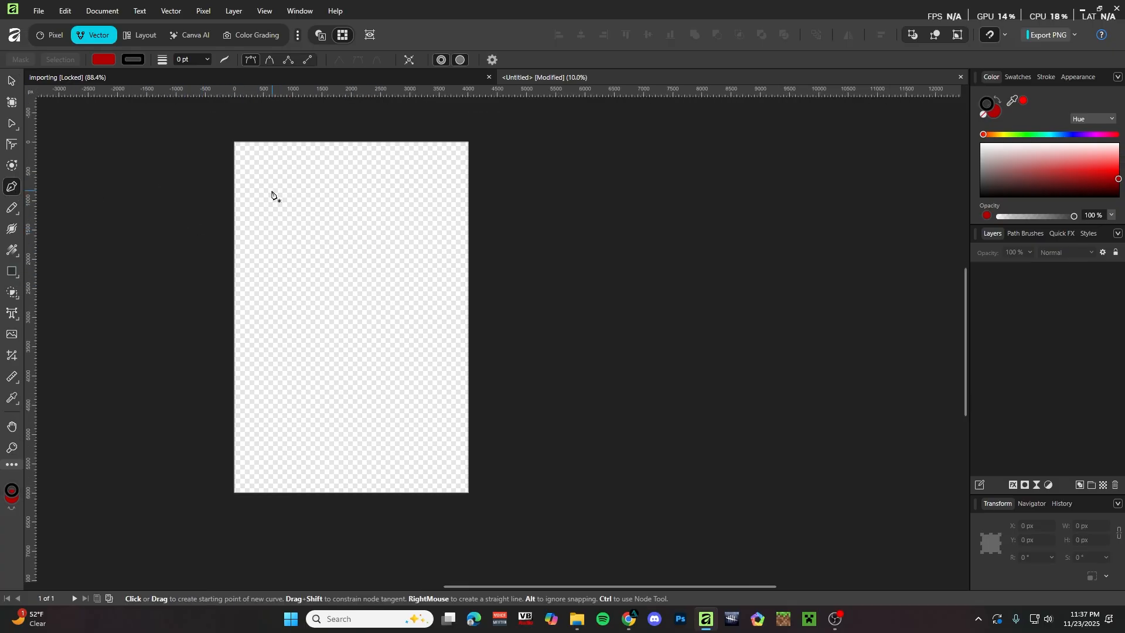
left_click(260, 173)
left_click(276, 260)
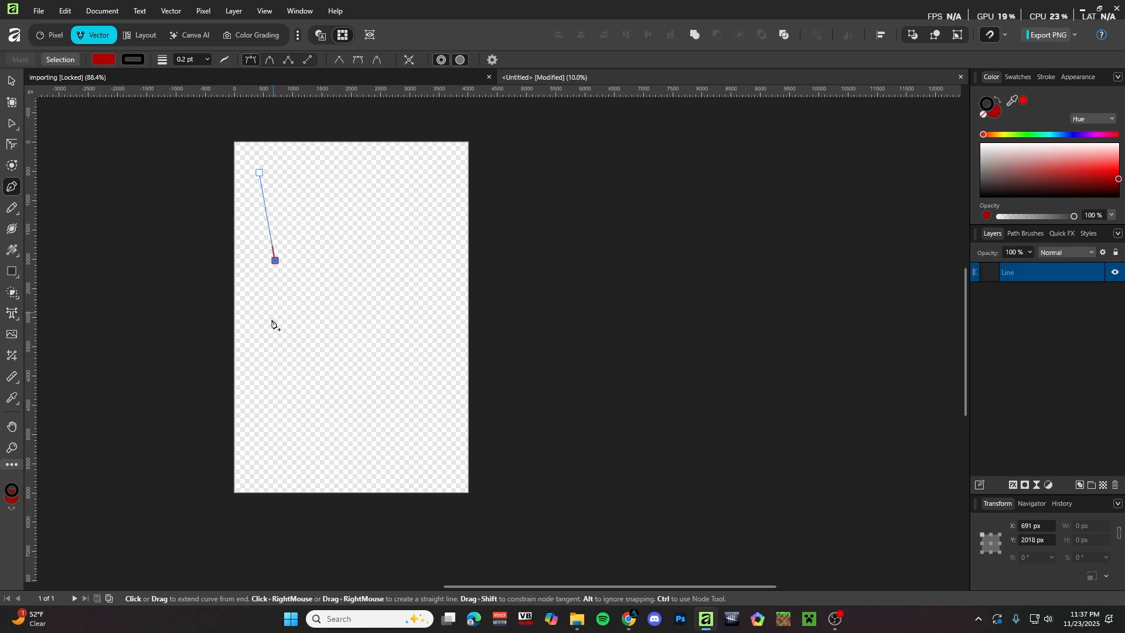
left_click(258, 337)
left_click(298, 419)
left_click(263, 458)
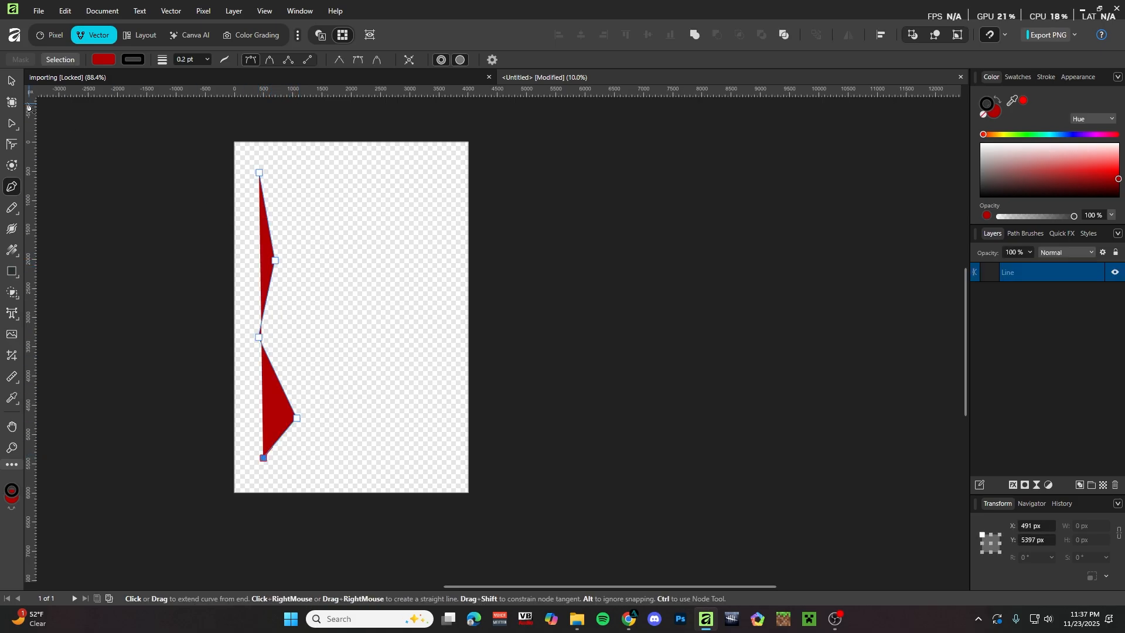
Open Move / Duplicate for the zigzag shape and set its horizontal offset to 1000 px.
left_click(10, 84)
scroll(339, 292, "up", 1)
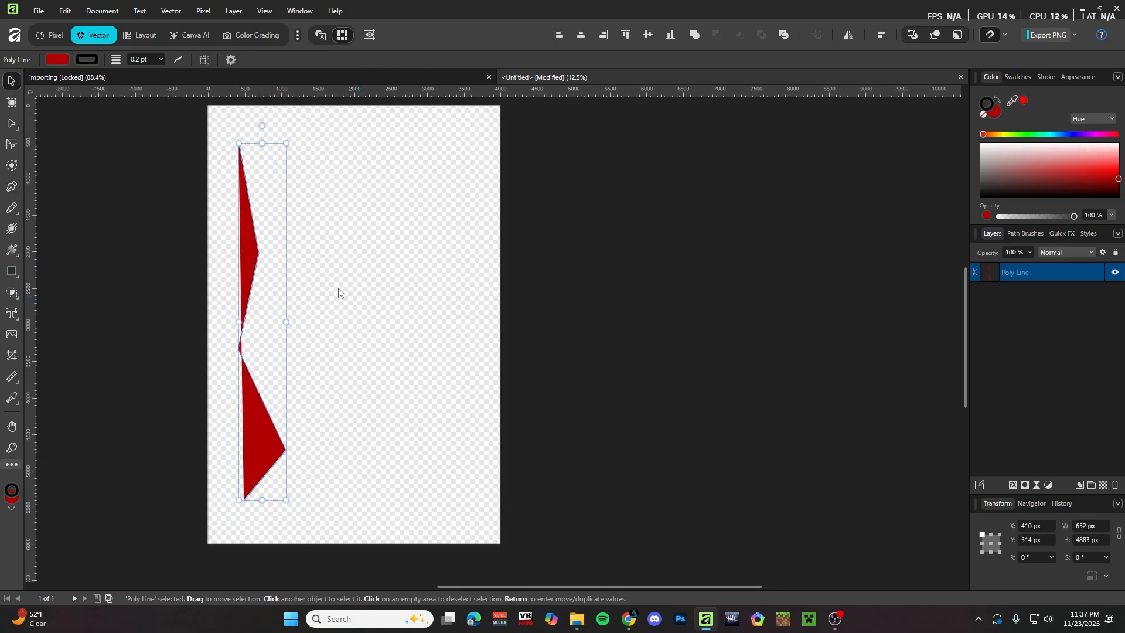
key("Return")
left_click_drag(749, 189, 677, 185)
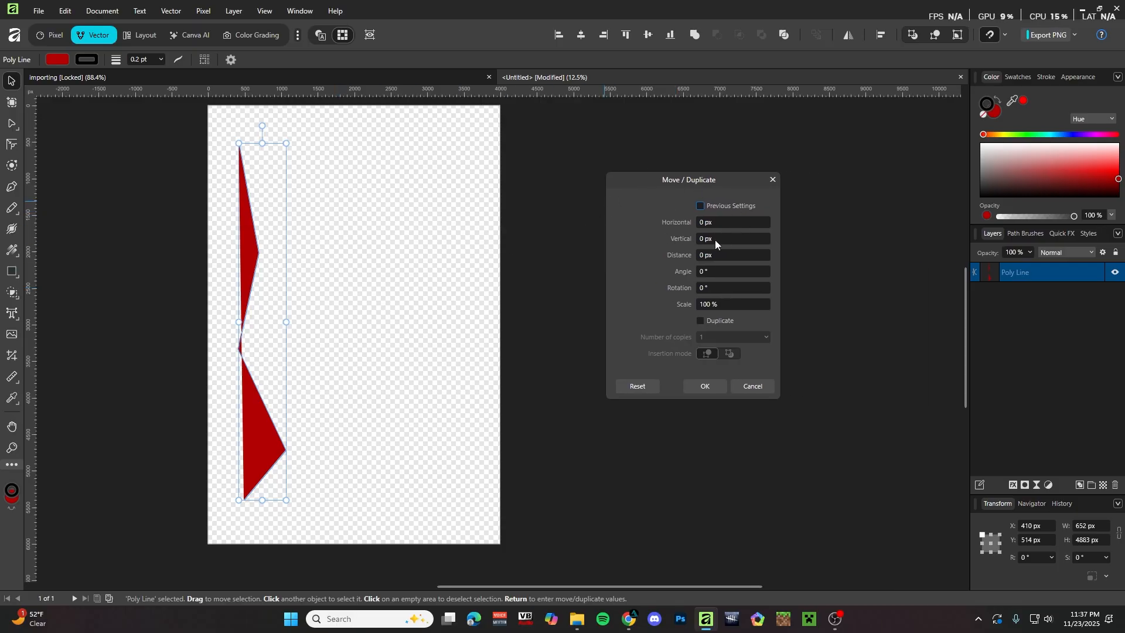
left_click(715, 224)
type("100")
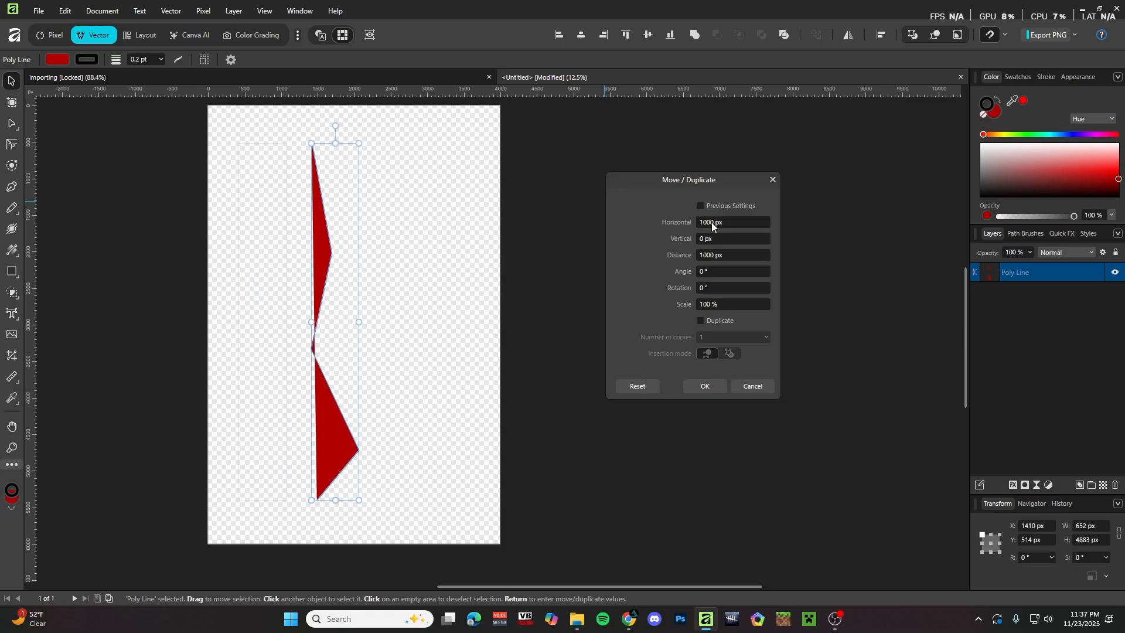
key("Tab")
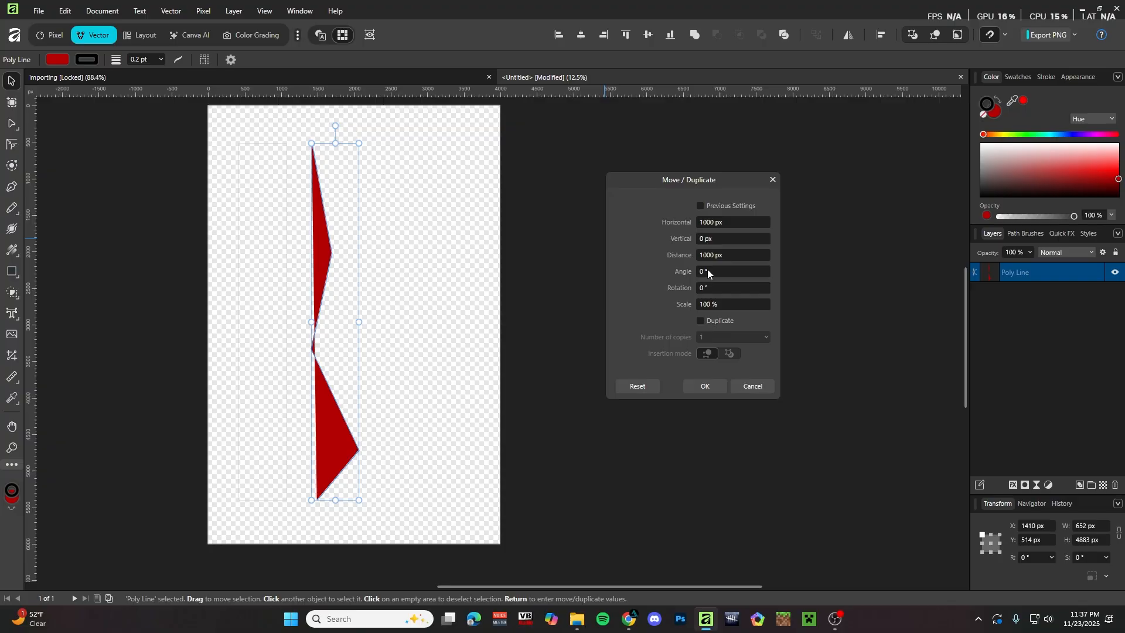
Set the zigzag shape's scale to 50% and enable duplication with 7 copies.
left_click(727, 308)
type("50")
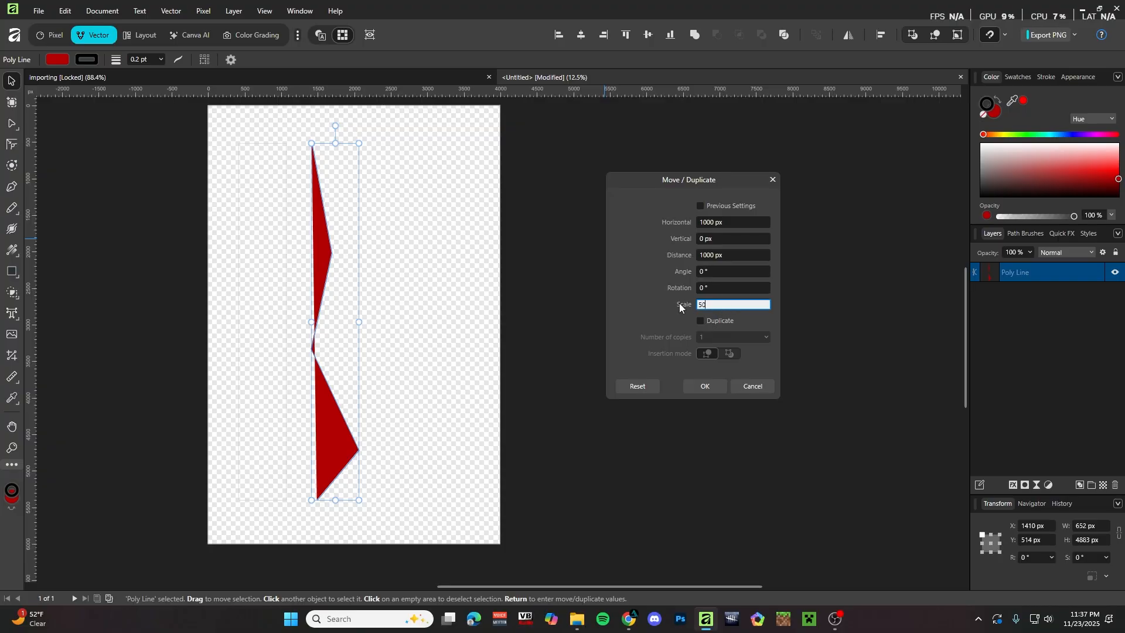
key("Tab")
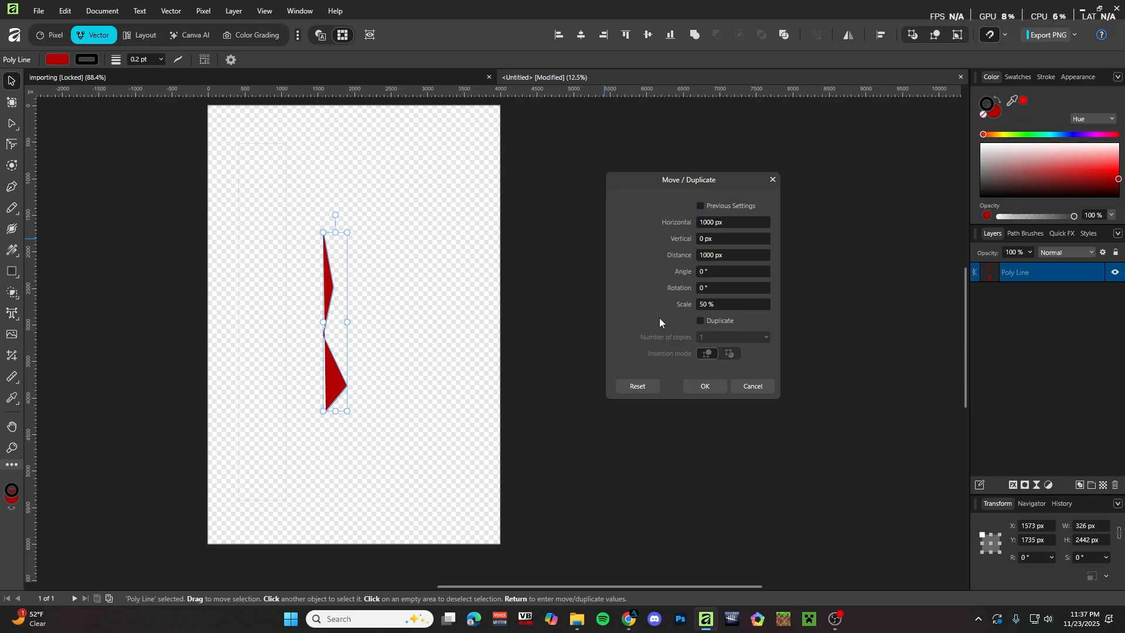
left_click(702, 321)
left_click(767, 337)
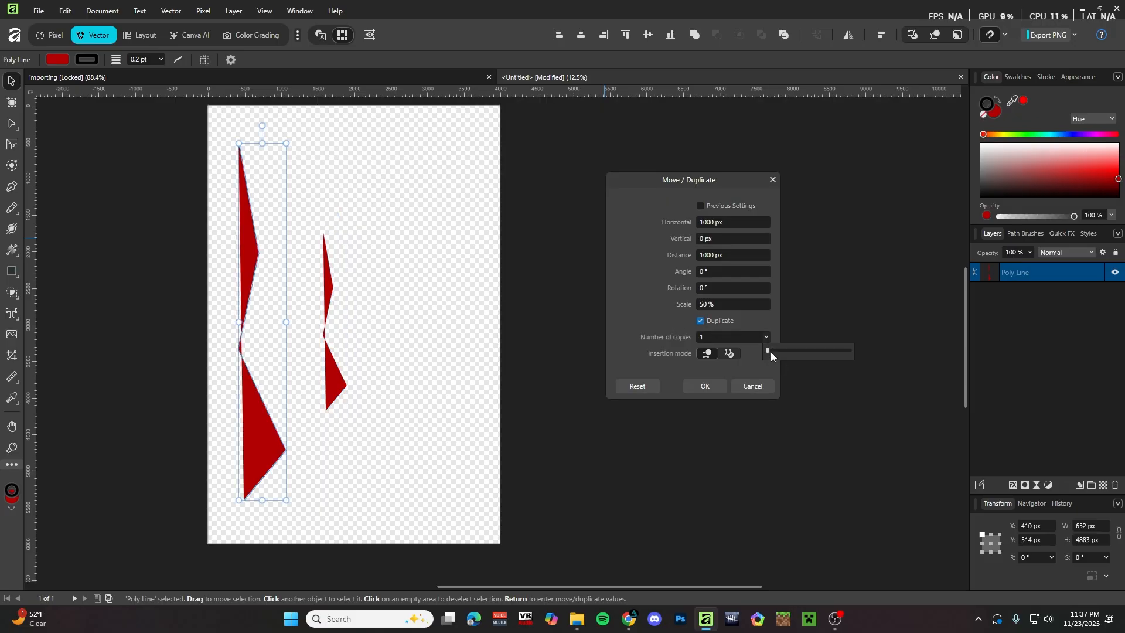
left_click_drag(768, 351, 776, 352)
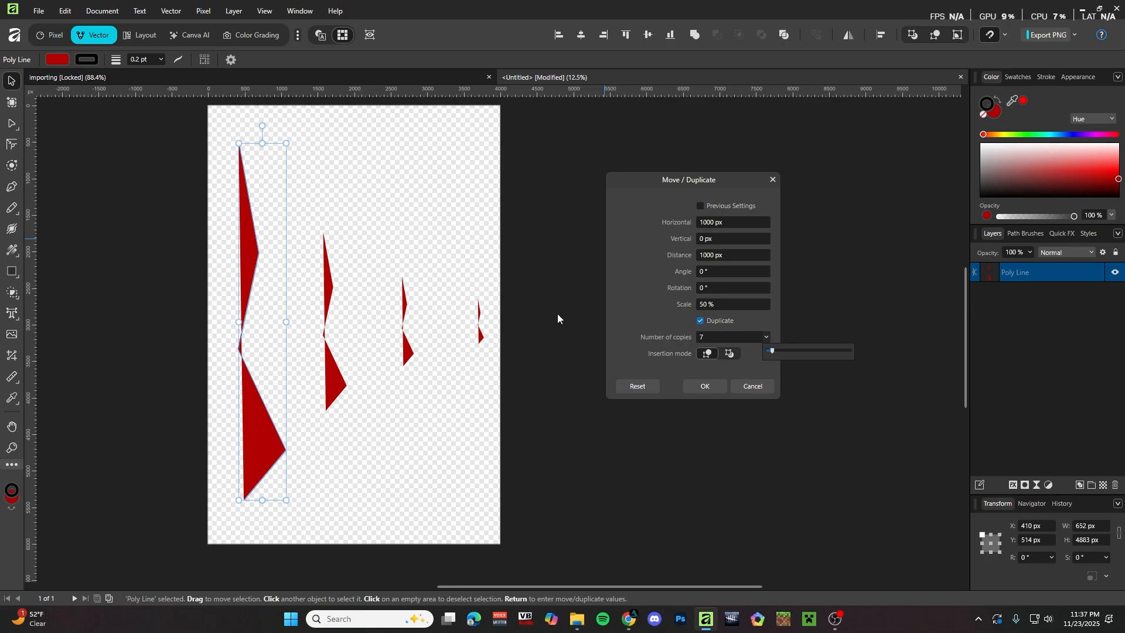
Set the zigzag duplicates' scale to 100% and the number of copies to 5, and apply the duplication.
left_click(715, 305)
type("1")
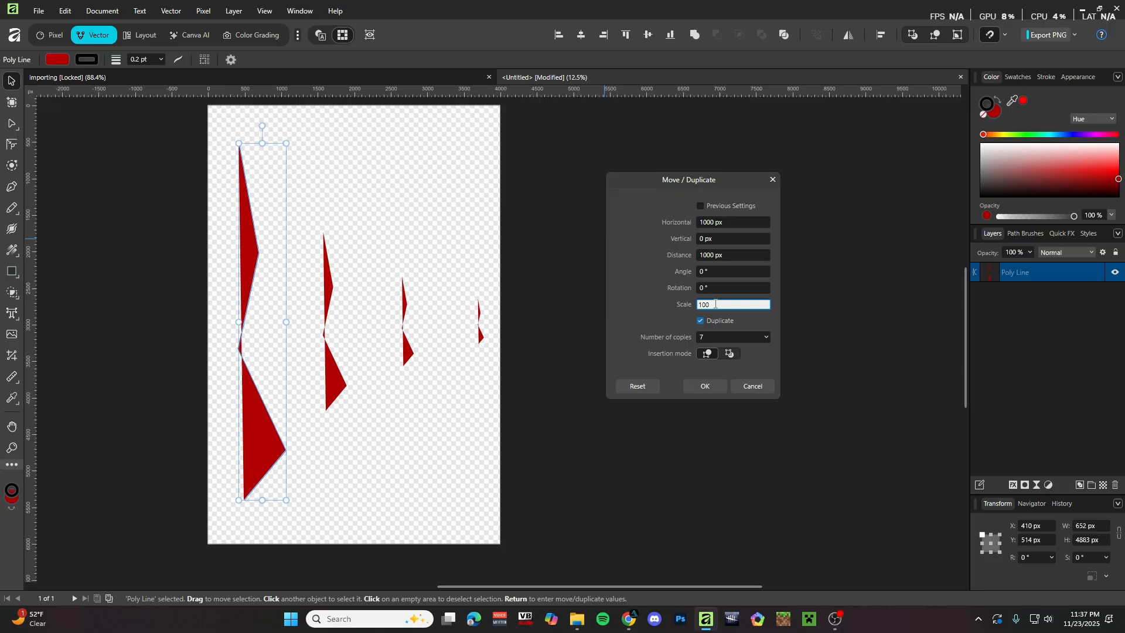
type("00")
key("Return")
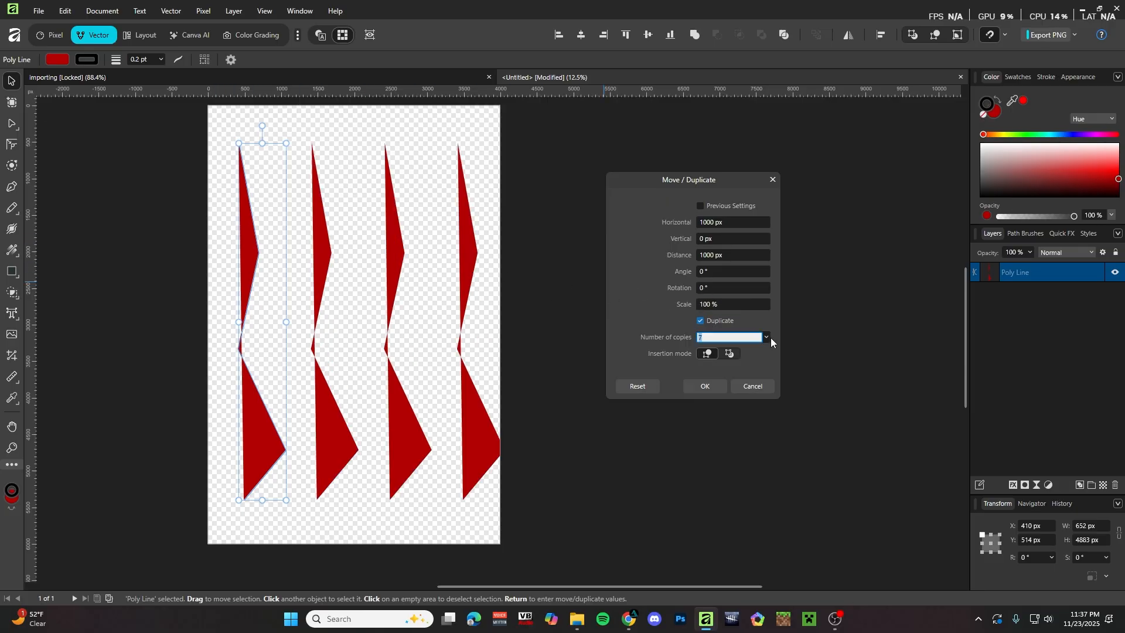
left_click(766, 337)
left_click(766, 352)
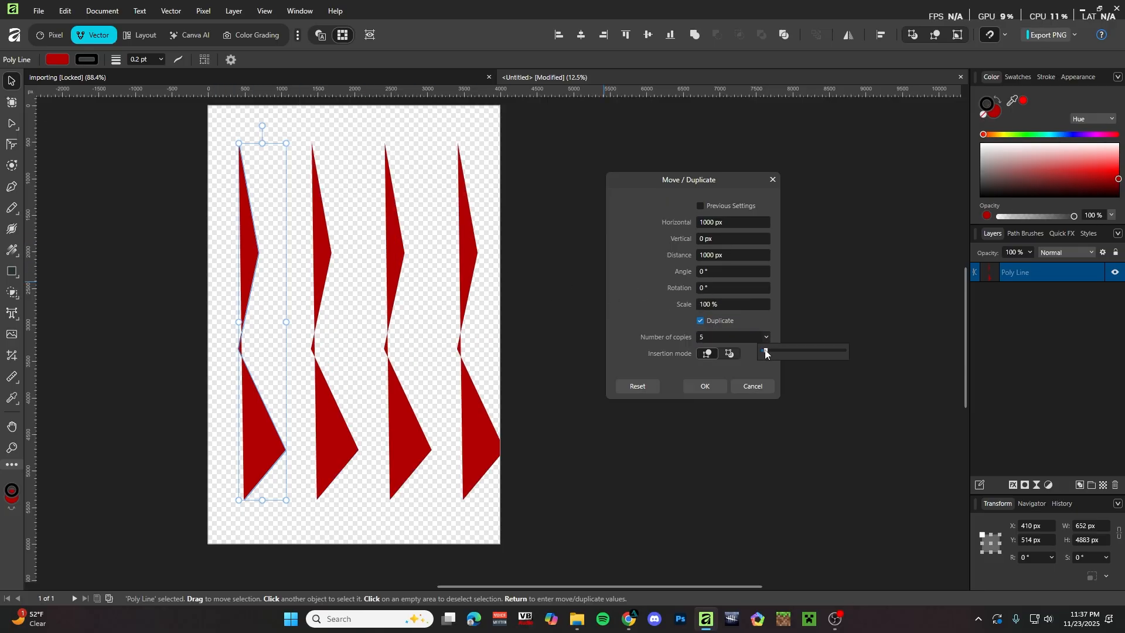
left_click(708, 384)
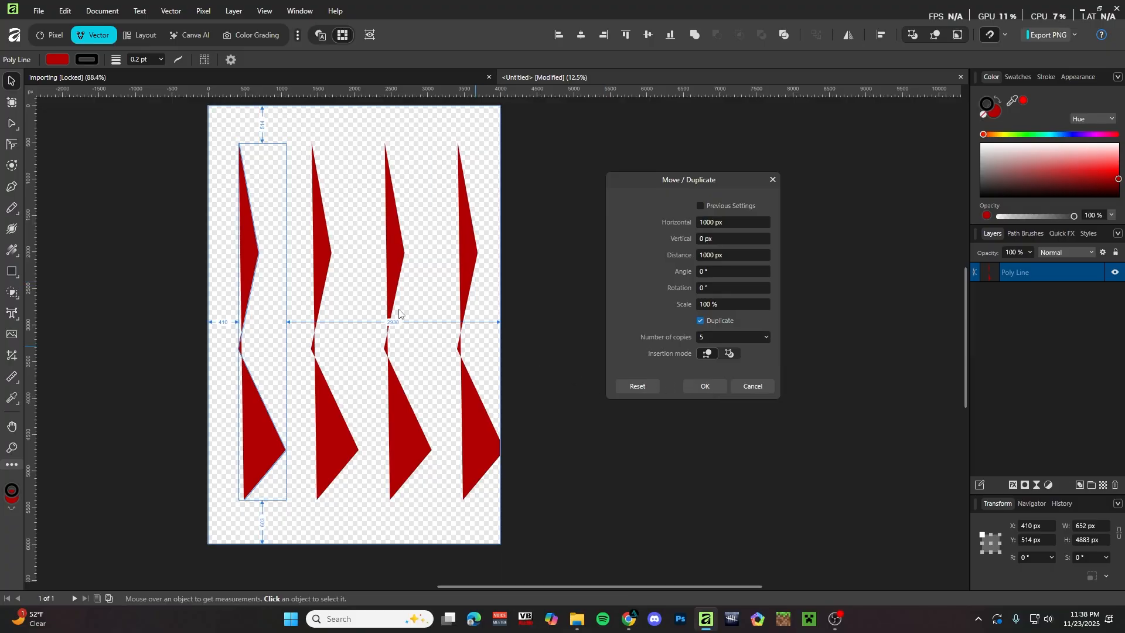
scroll(394, 306, "down", 3)
left_click(707, 392)
Select the zigzag shape together with all its copies and delete them.
scroll(417, 346, "up", 1)
left_click_drag(223, 171, 564, 459)
key("Delete")
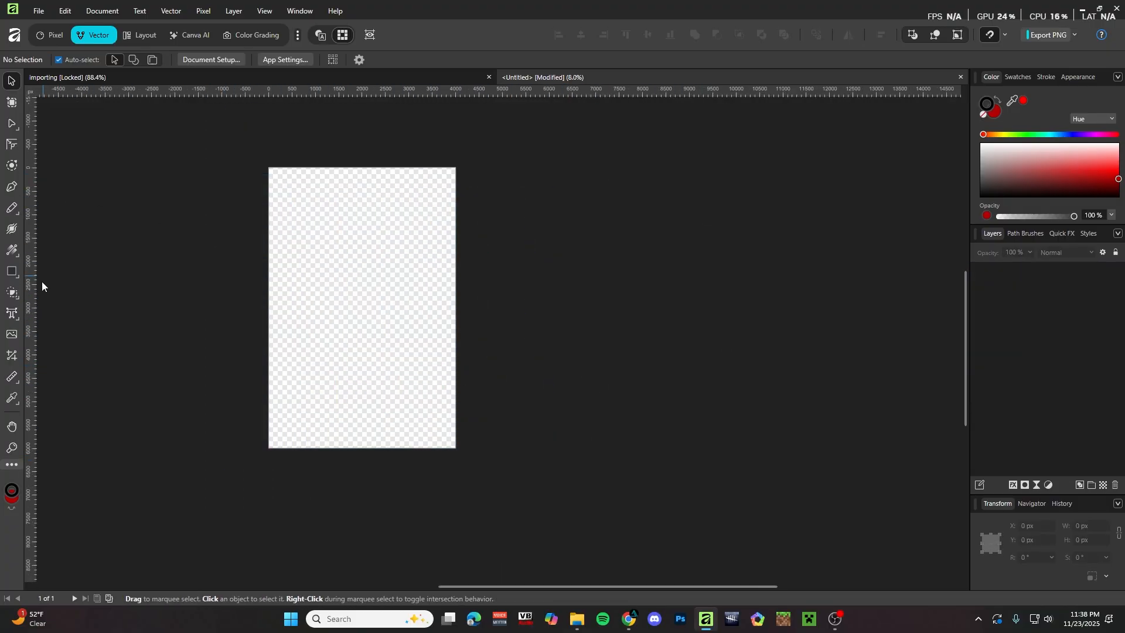
Draw a red square about 2187 px wide in the upper half of the page and deselect it.
left_click(11, 273)
left_click_drag(298, 226, 401, 327)
key("v")
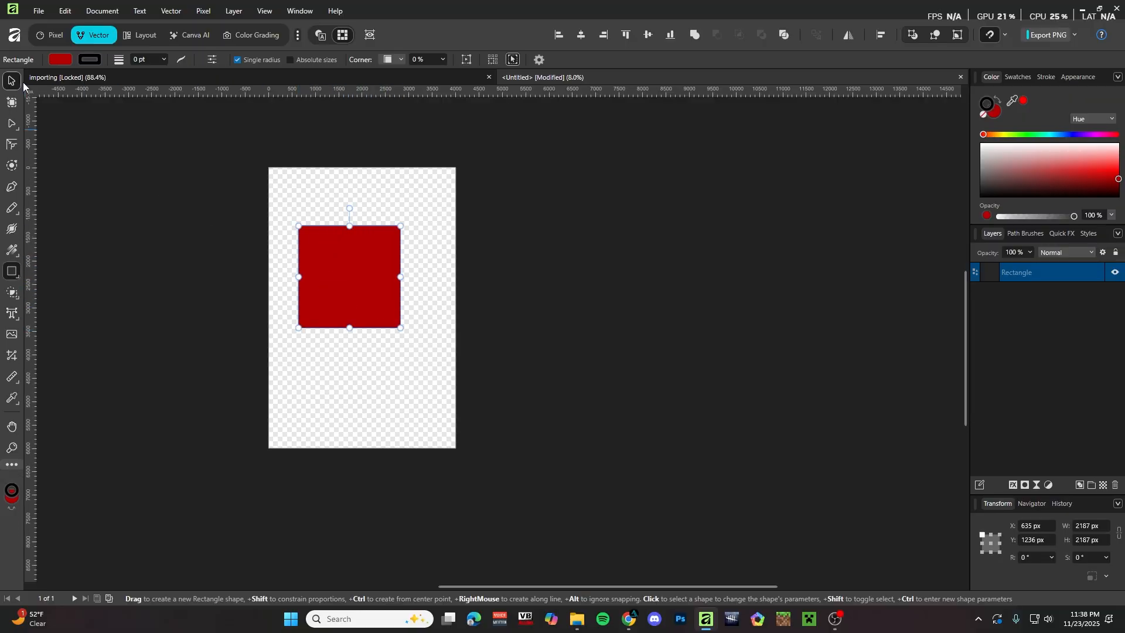
left_click(410, 235)
scroll(377, 254, "up", 1)
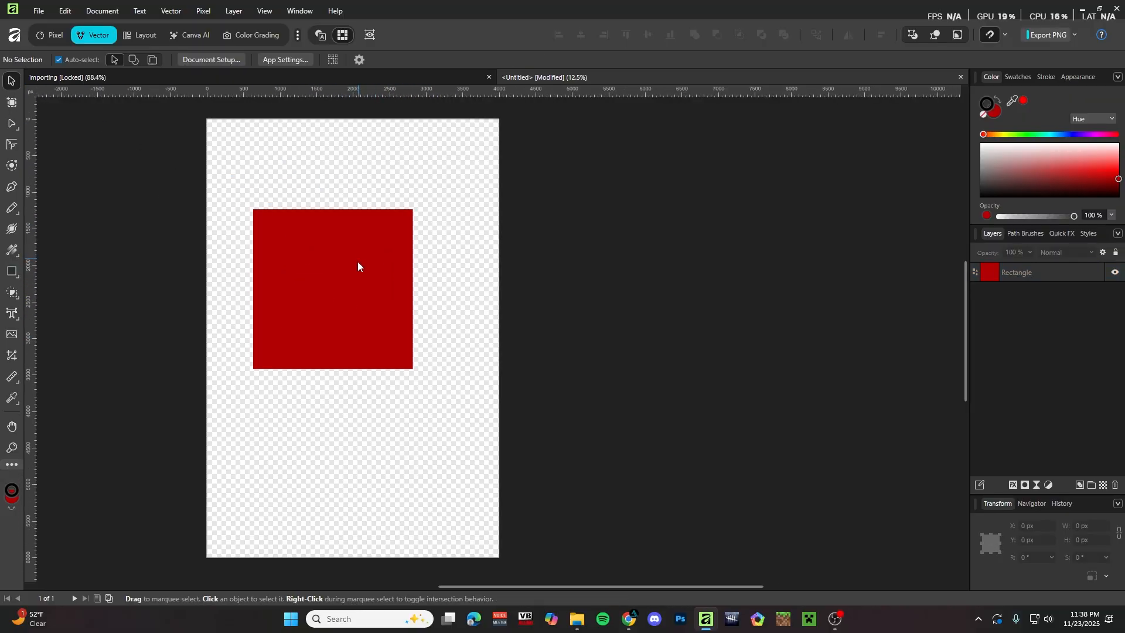
scroll(358, 261, "down", 2)
scroll(253, 250, "up", 1)
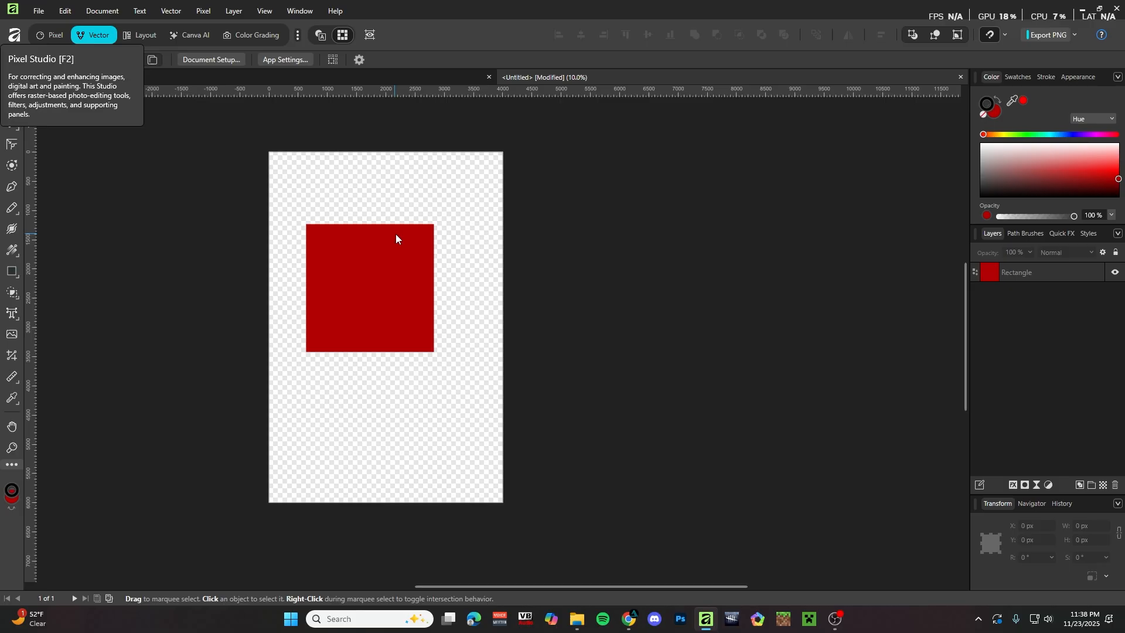
scroll(396, 262, "down", 2)
scroll(424, 271, "up", 2)
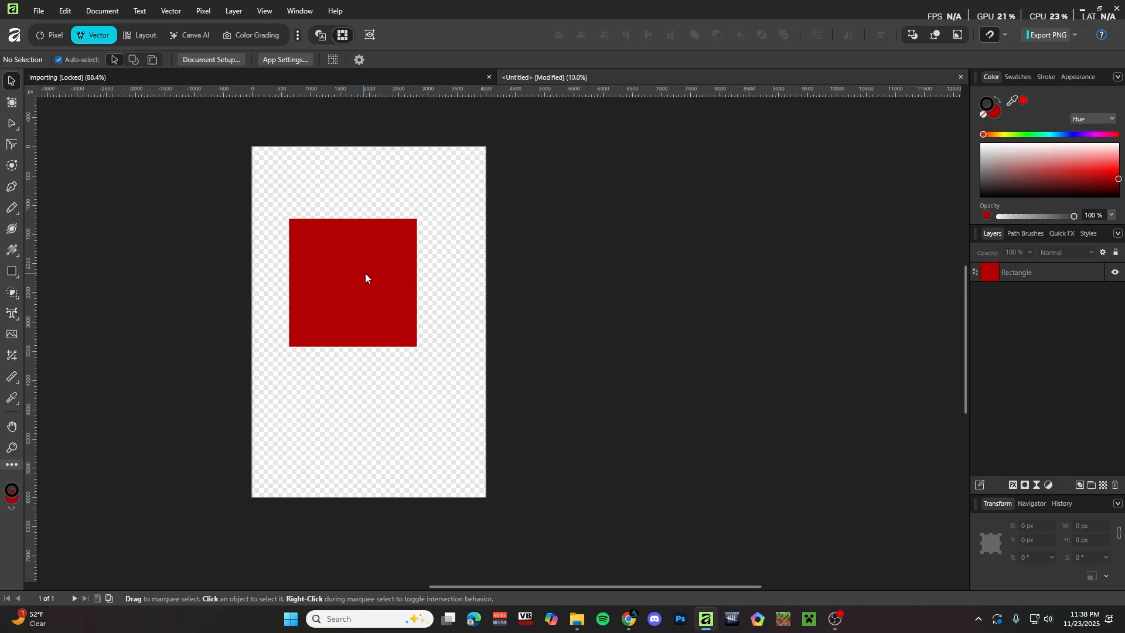
Move the red square to about X 779 px, Y 1244 px and examine its left edge at high magnification.
scroll(374, 273, "up", 1)
scroll(372, 273, "down", 1)
scroll(352, 270, "up", 1)
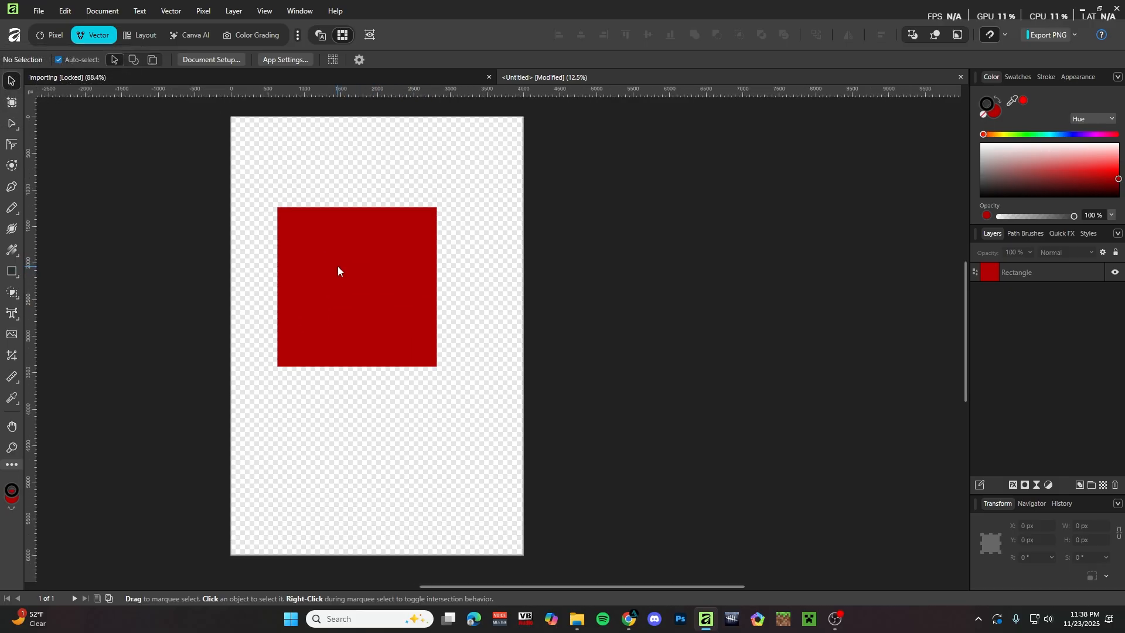
mouse_move(347, 274)
left_mouse_down()
mouse_move(360, 290)
mouse_move(343, 280)
mouse_move(357, 271)
left_mouse_up()
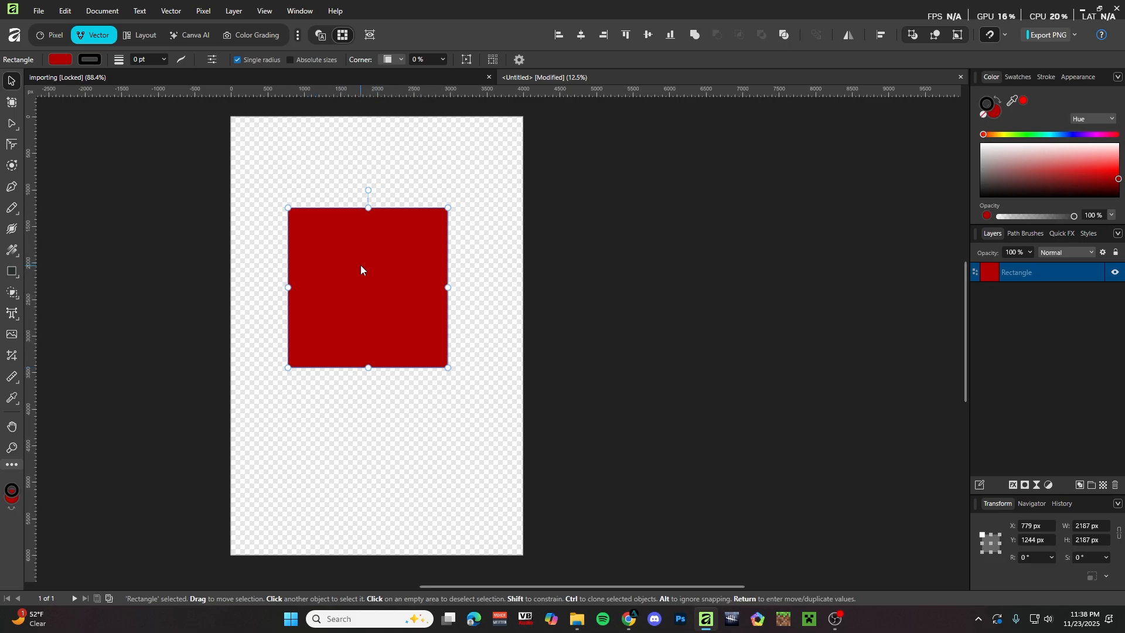
scroll(365, 261, "up", 2)
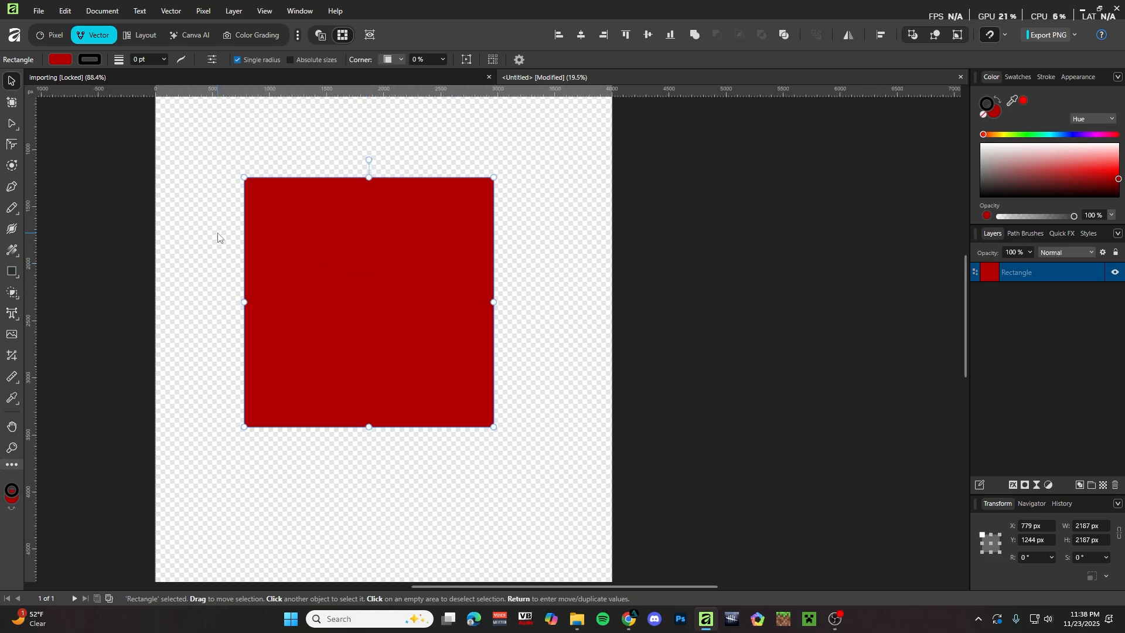
scroll(228, 237, "up", 15)
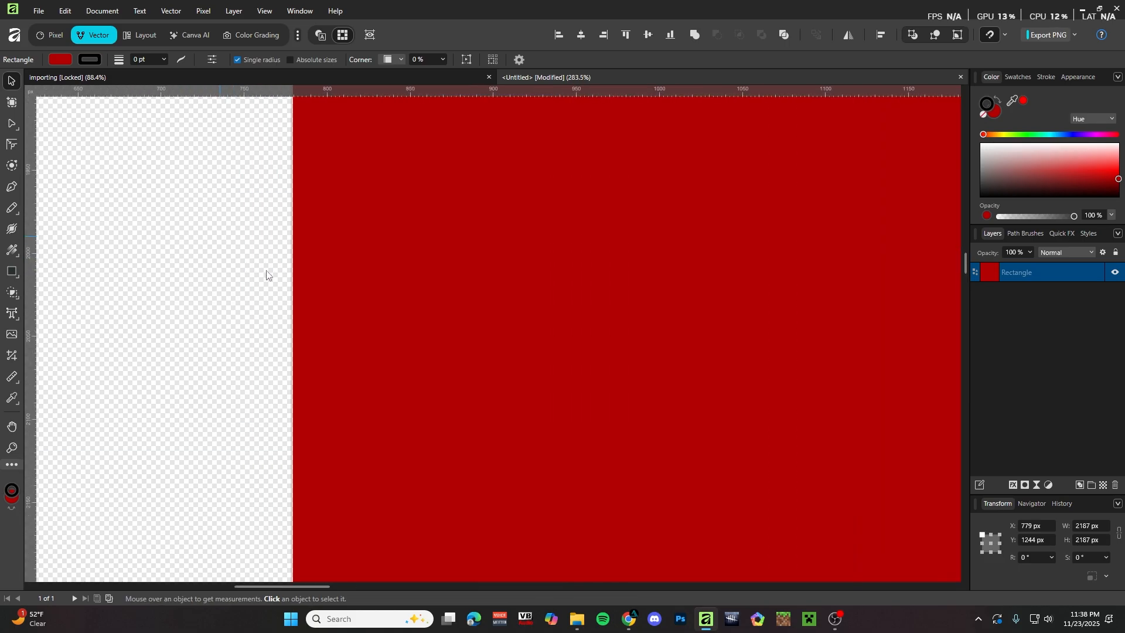
scroll(276, 262, "down", 15)
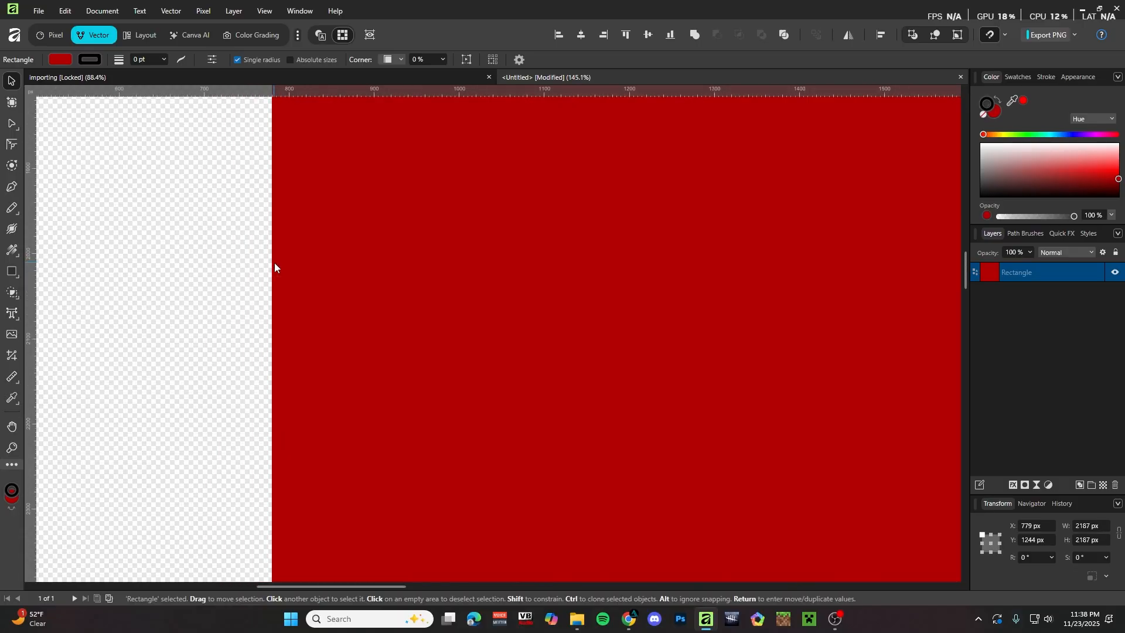
scroll(269, 225, "up", 3)
scroll(270, 225, "down", 6)
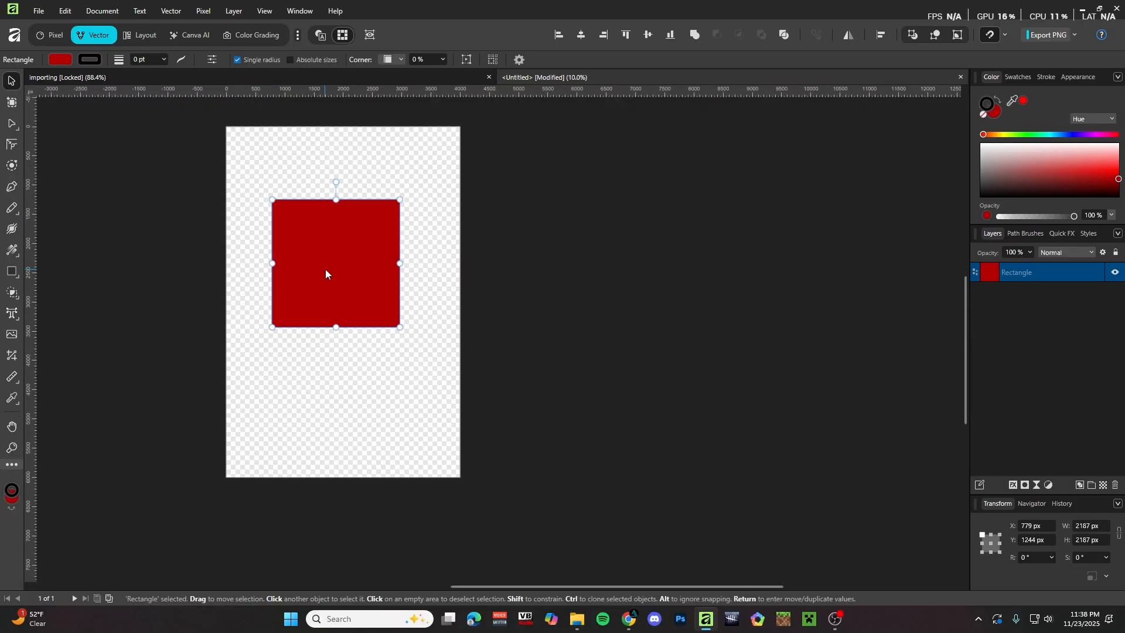
Move the red square up and stretch it to about 4934 px wide and 3781 px high.
left_click_drag(325, 269, 323, 244)
left_click_drag(334, 302, 334, 395)
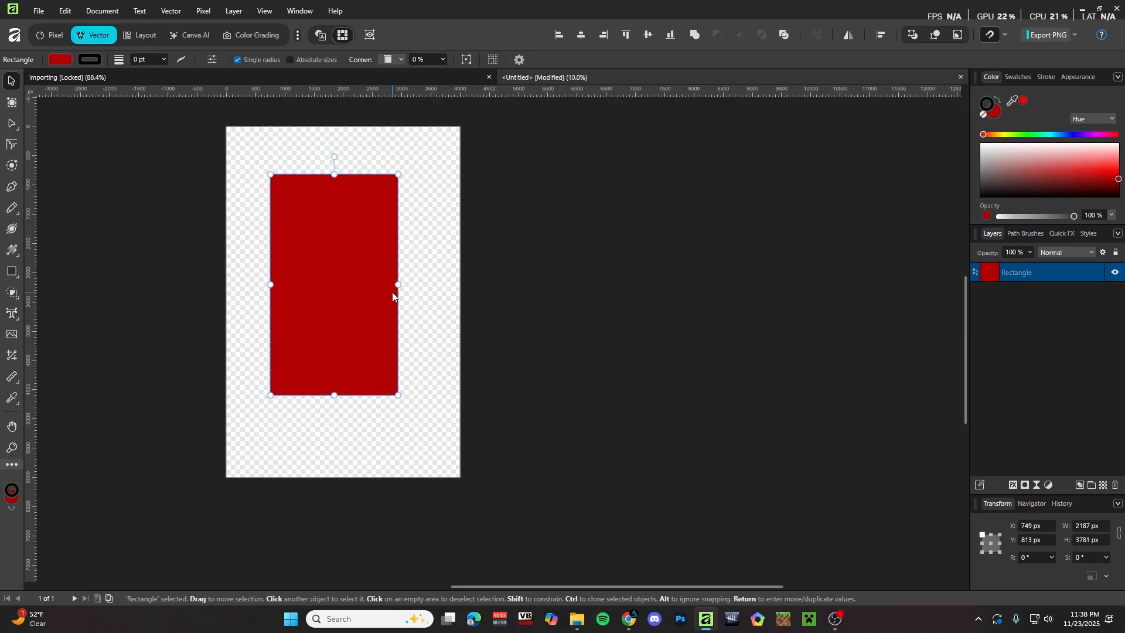
left_click_drag(398, 286, 334, 281)
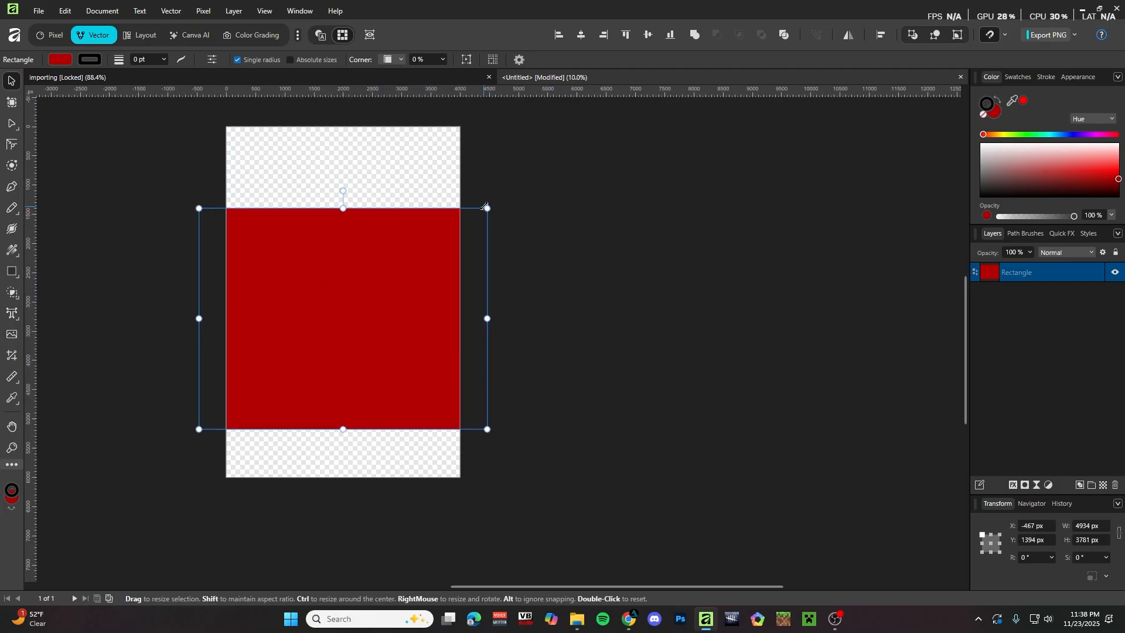
Shrink the red rectangle to about 1485 by 1636 px and place it in the left half of the page.
left_click_drag(487, 209, 327, 305)
left_click_drag(275, 359, 327, 294)
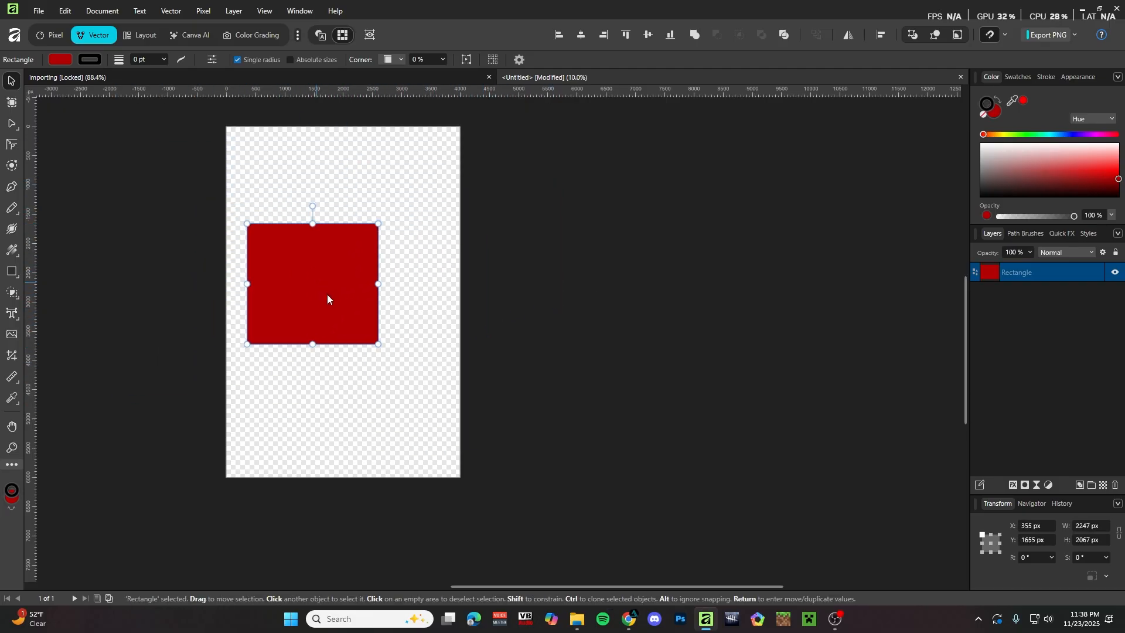
left_click_drag(376, 344, 333, 318)
scroll(286, 263, "up", 3)
mouse_move(286, 263)
left_mouse_down()
mouse_move(344, 280)
mouse_move(304, 269)
left_mouse_up()
scroll(312, 265, "down", 2)
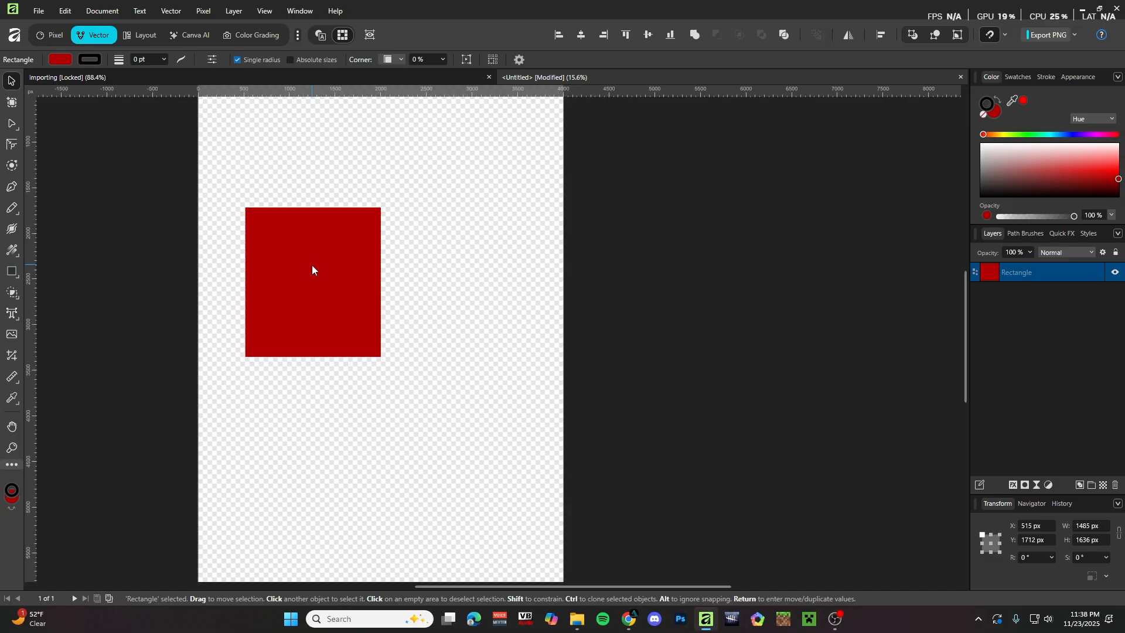
Bring the football player photo into the document in the Pixel studio and scale it to about 4050 px wide.
left_click(52, 35)
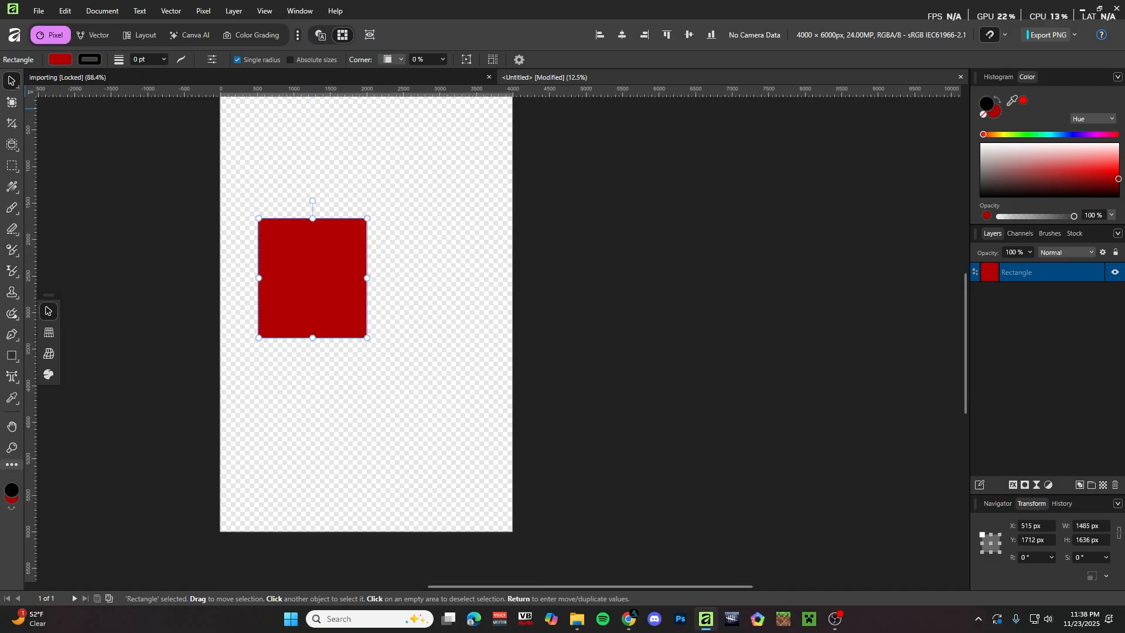
key("alt+Tab")
left_click_drag(252, 279, 317, 277)
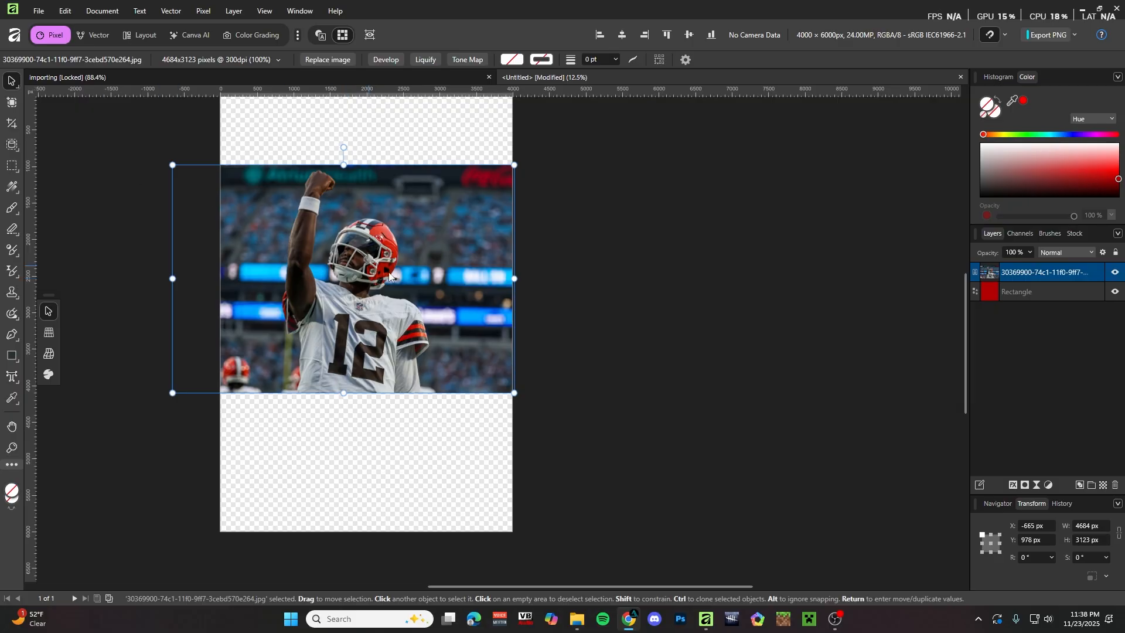
left_click_drag(415, 285, 445, 330)
left_click_drag(545, 323, 499, 324)
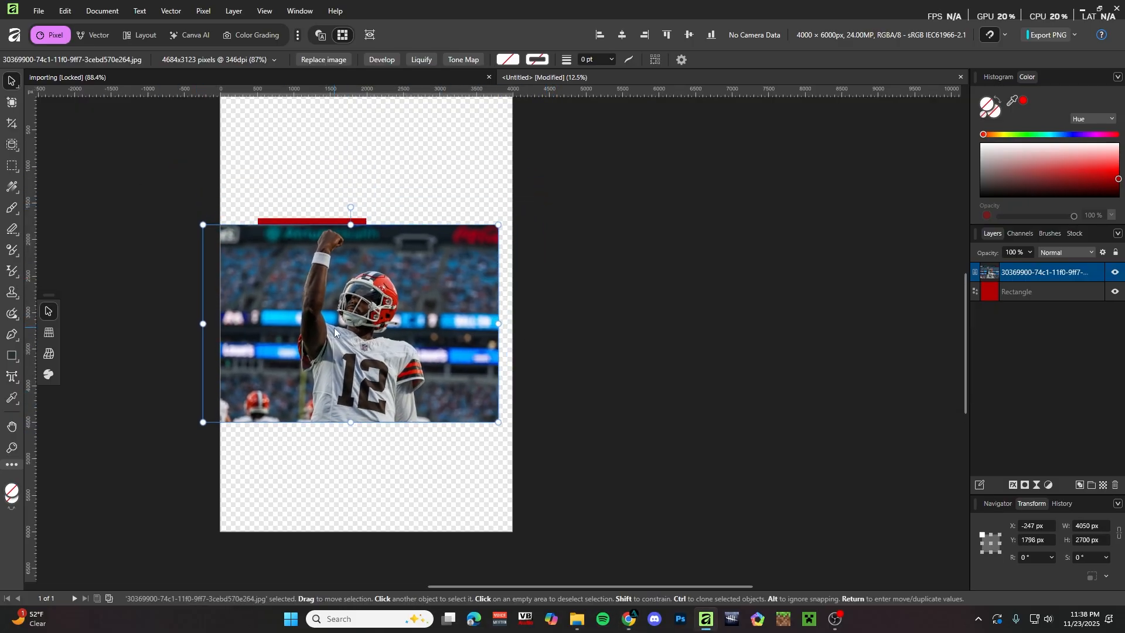
Arrange the red rectangle above the photo, fit the photo to the page's 4000 px width, and deselect it.
left_click_drag(334, 328, 351, 427)
left_click_drag(314, 280, 314, 193)
left_click_drag(377, 402, 377, 371)
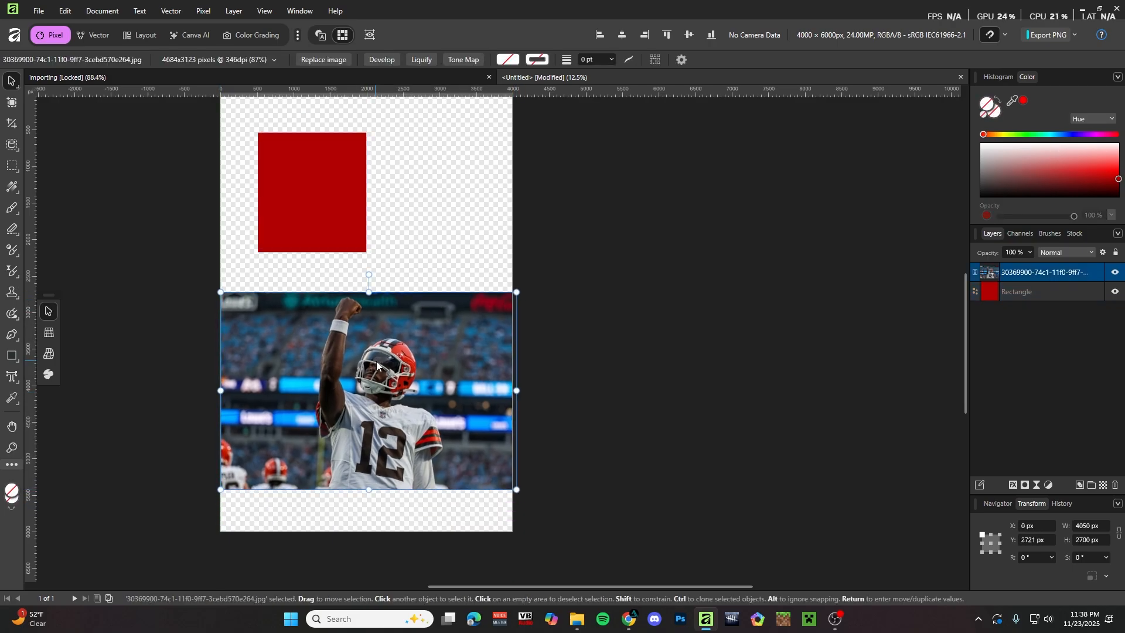
left_click_drag(522, 390, 517, 390)
left_click(517, 399)
Examine the photo's pixels at high magnification along the edge of the player's raised arm, compared with the whole page.
scroll(337, 396, "up", 12)
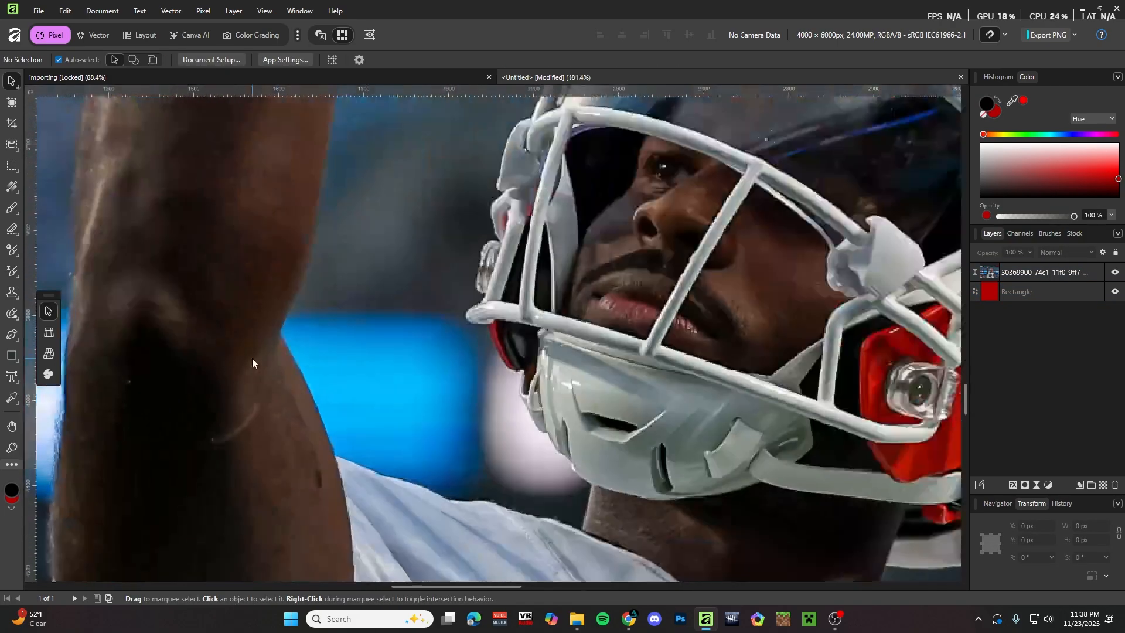
scroll(253, 362, "up", 8)
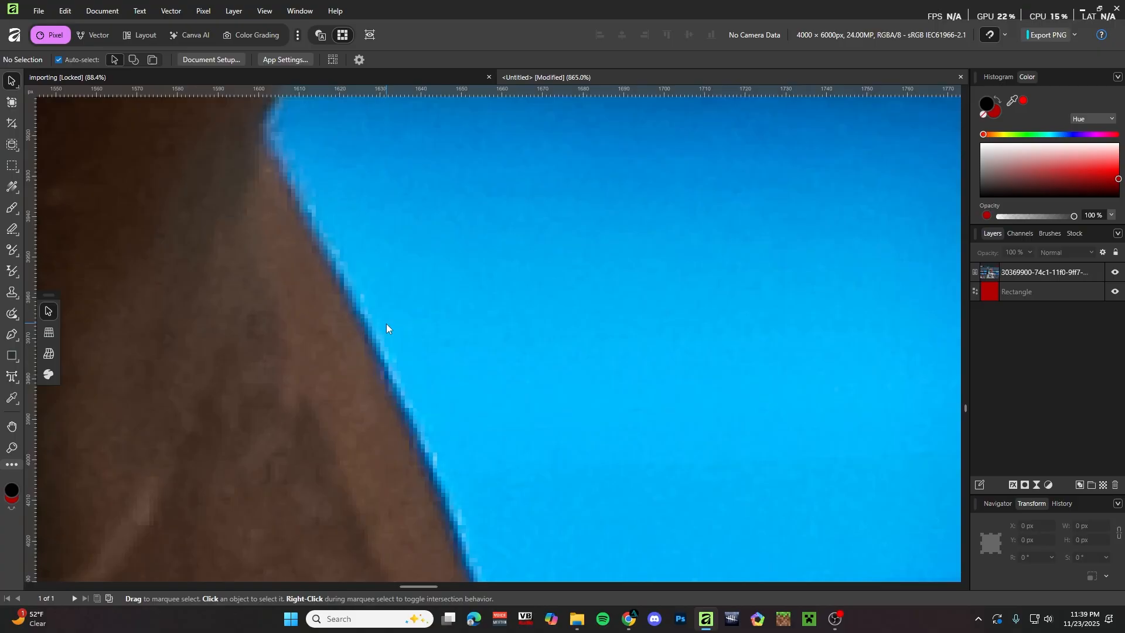
scroll(319, 312, "down", 20)
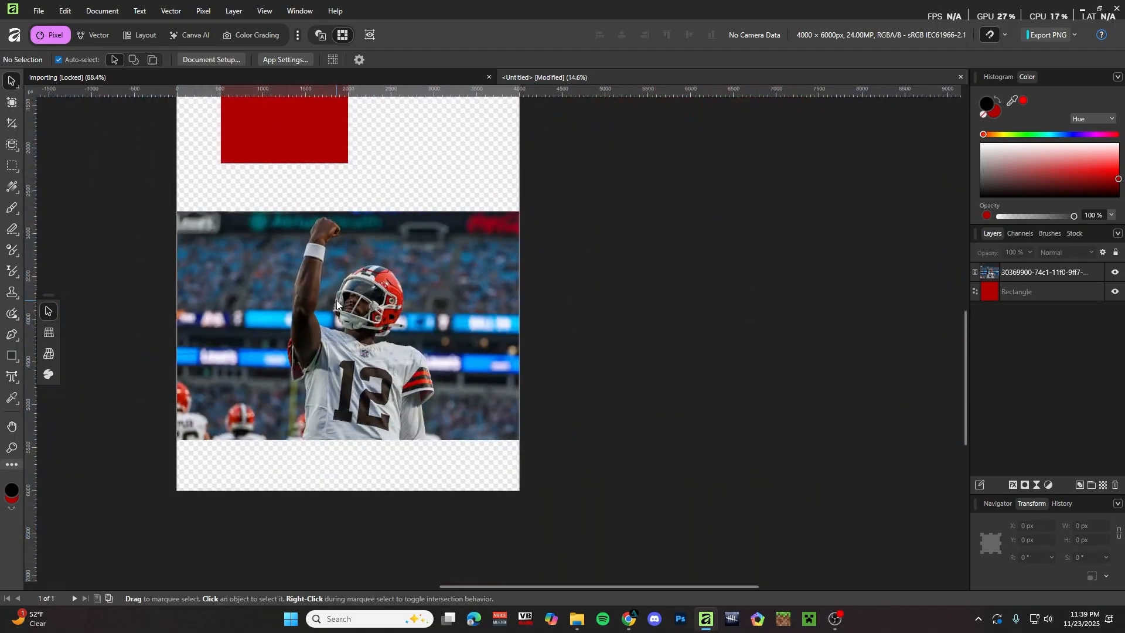
scroll(337, 302, "down", 3)
scroll(335, 287, "up", 2)
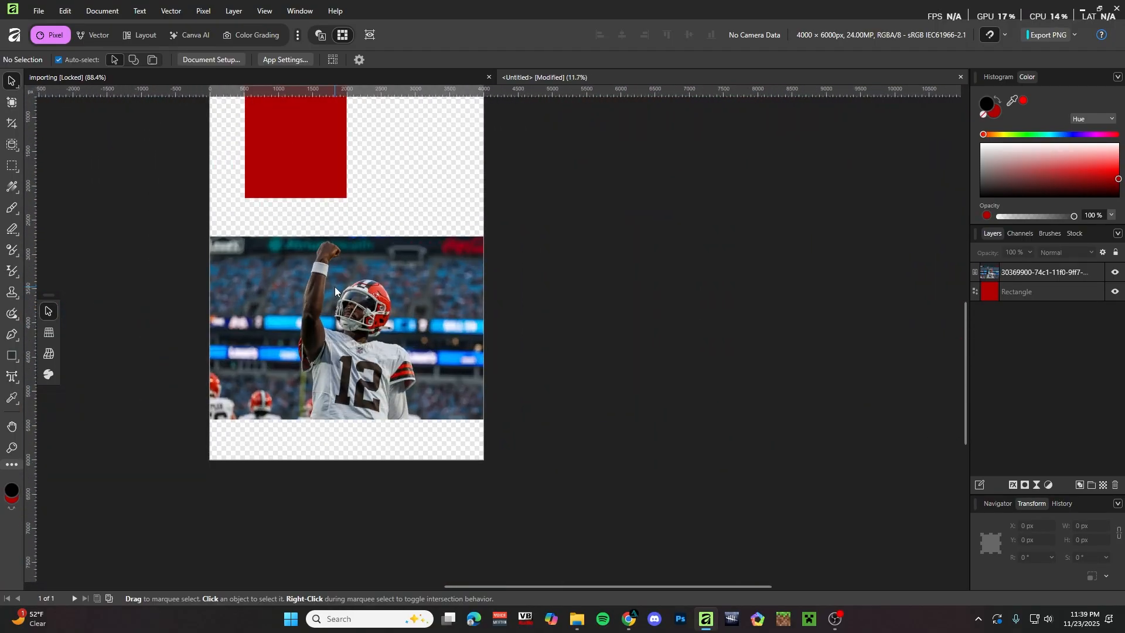
scroll(195, 178, "up", 1)
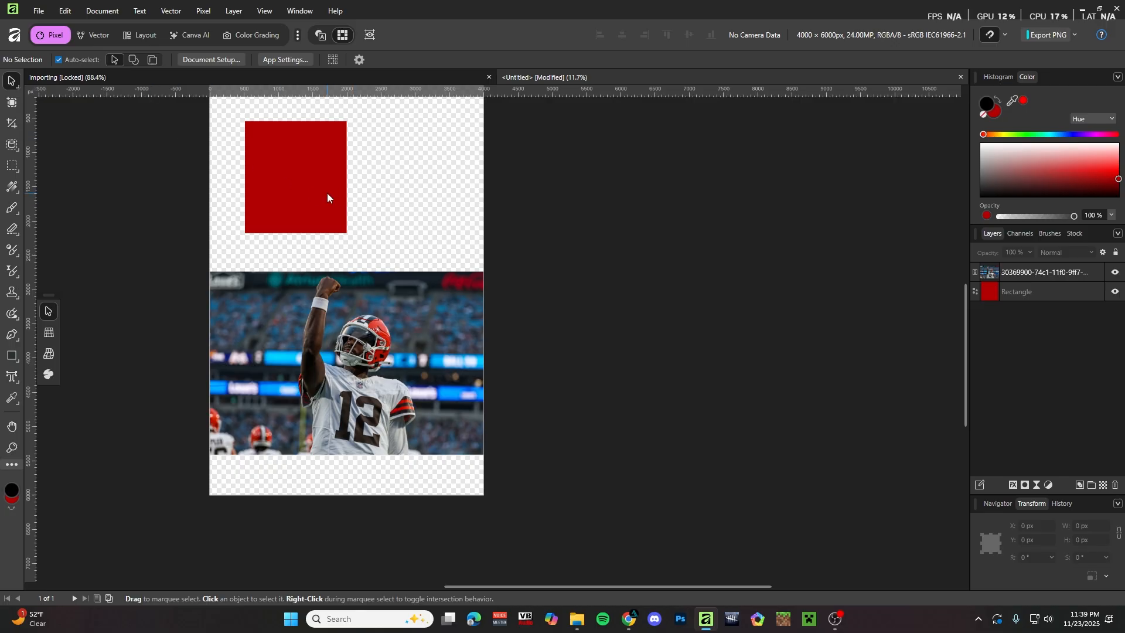
scroll(326, 192, "up", 1)
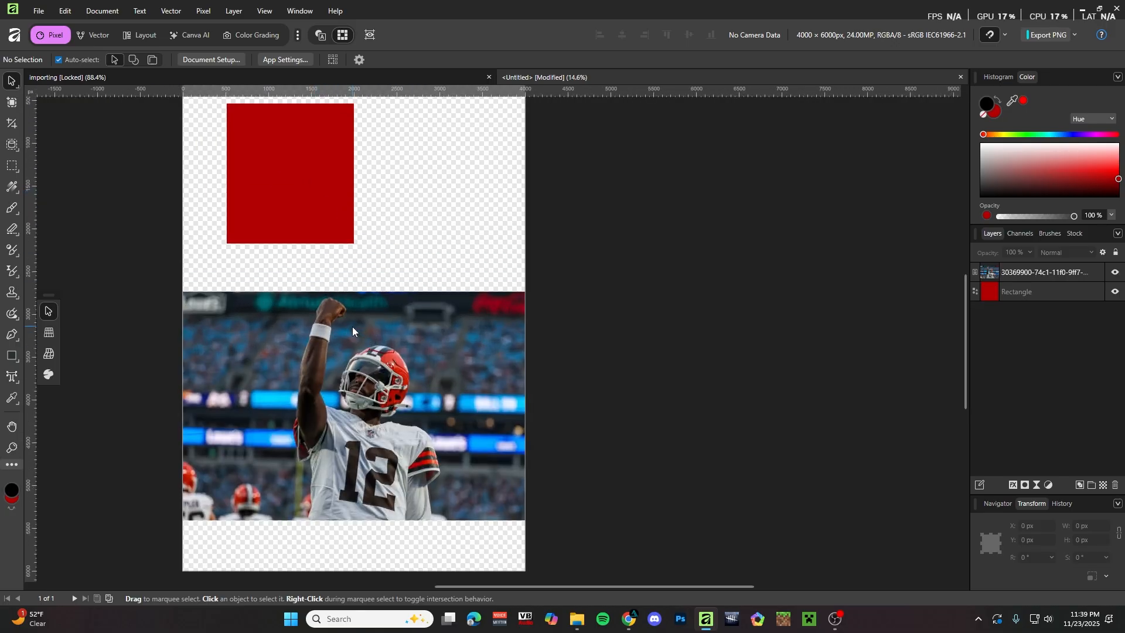
scroll(338, 246, "down", 3)
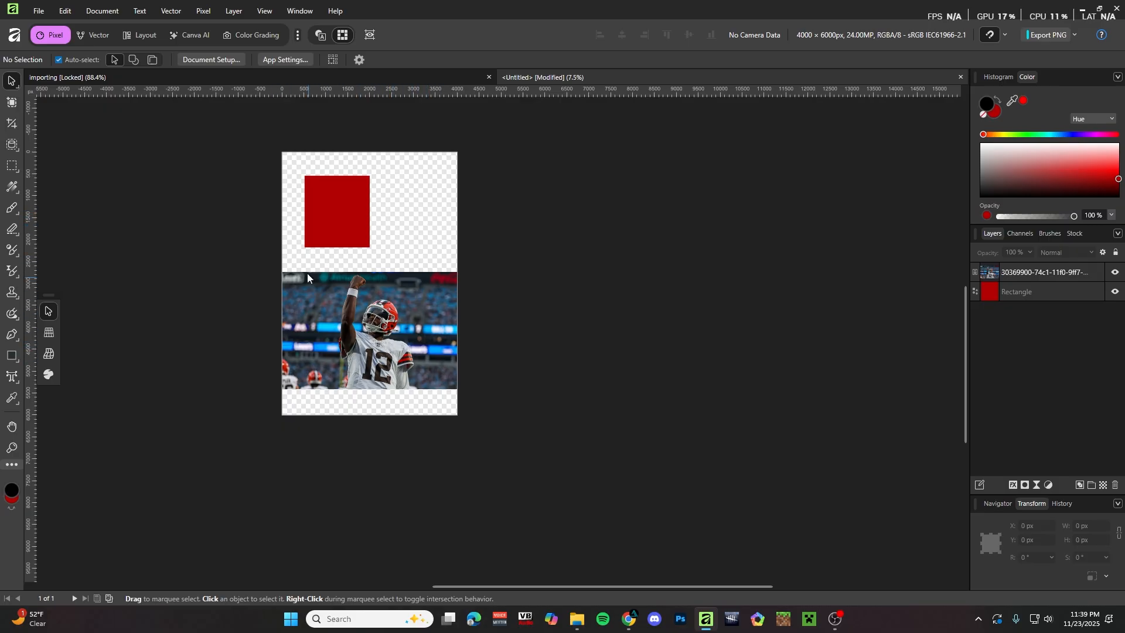
scroll(398, 325, "up", 2)
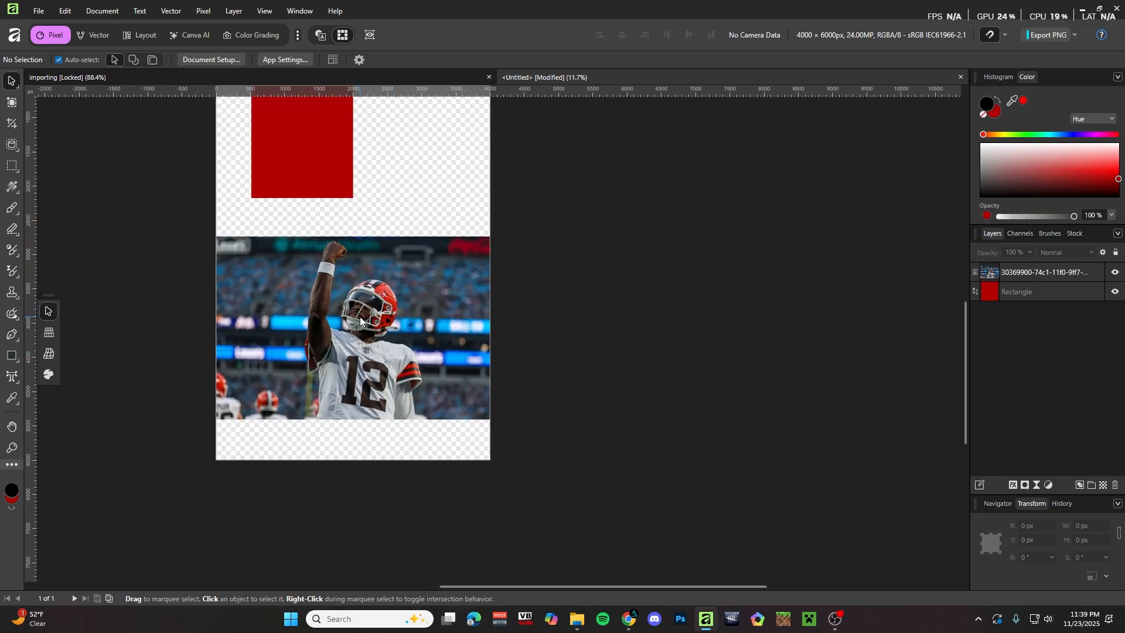
Select the football player photo, examine it up close and at full-page view, and deselect it.
left_click(375, 315)
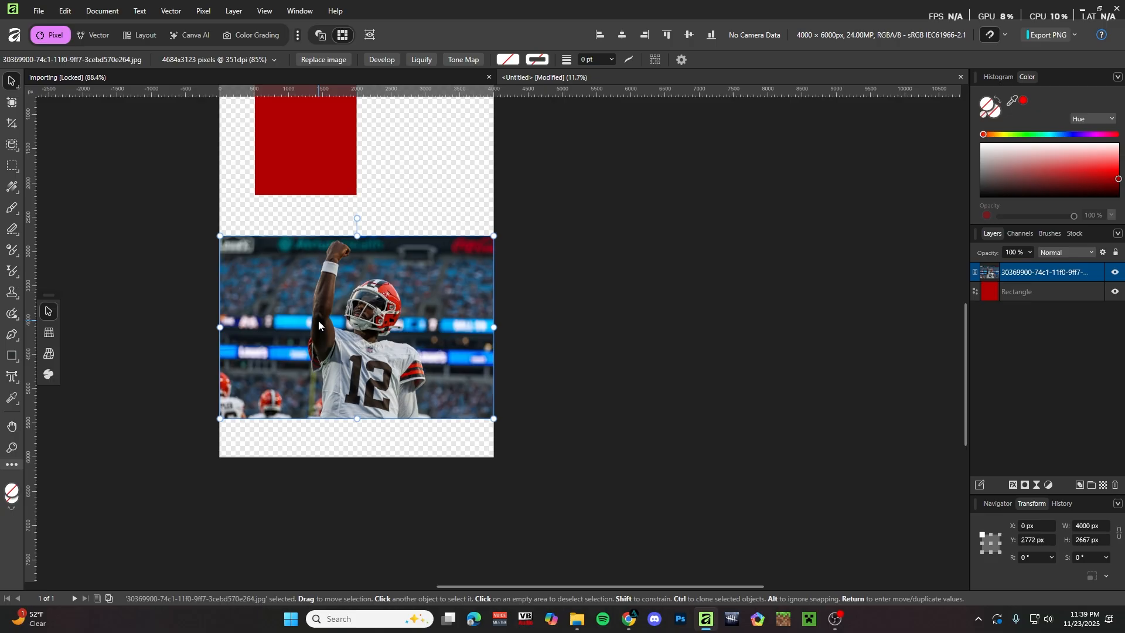
scroll(327, 305, "down", 1)
scroll(327, 282, "up", 1)
scroll(327, 282, "up", 1)
mouse_move(363, 355)
left_mouse_down()
mouse_move(311, 355)
mouse_move(363, 356)
left_mouse_up()
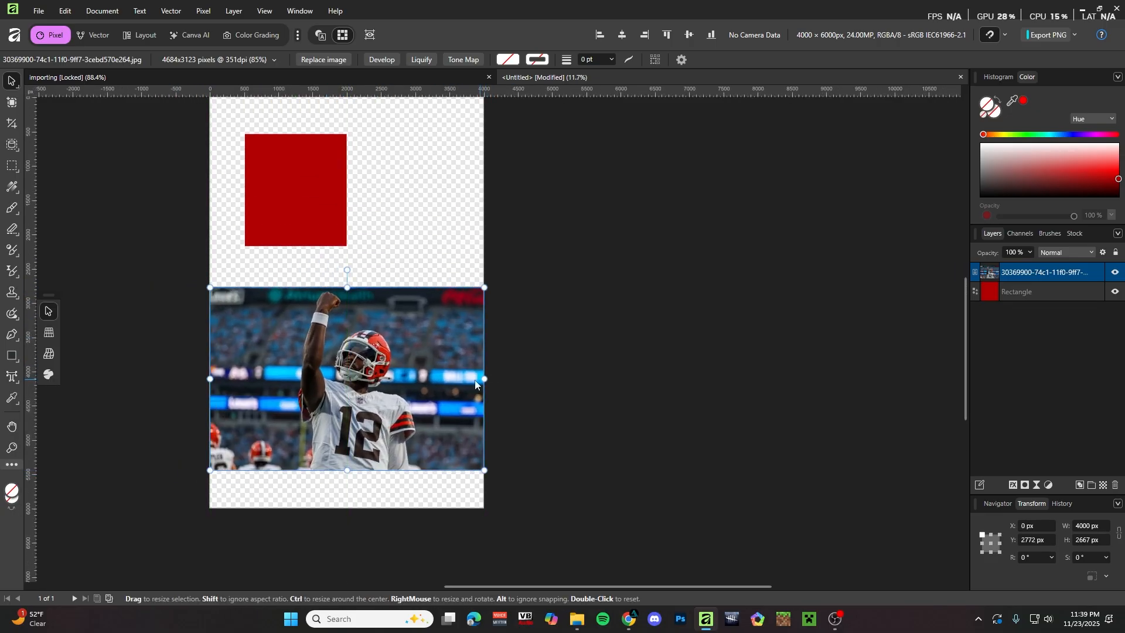
scroll(351, 358, "up", 2)
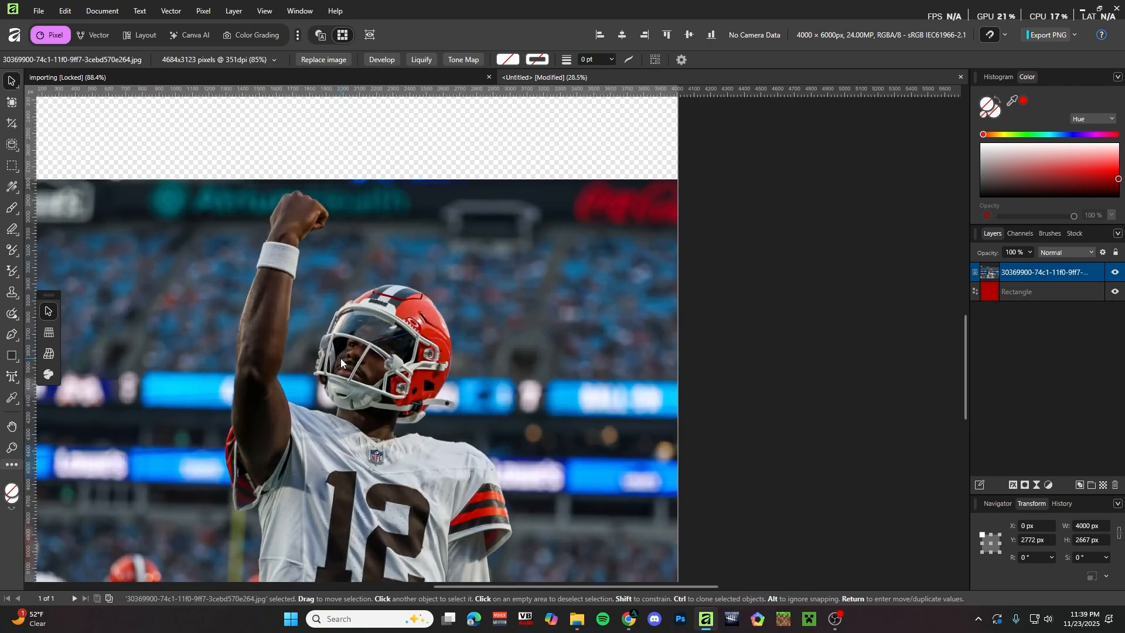
scroll(341, 359, "down", 3)
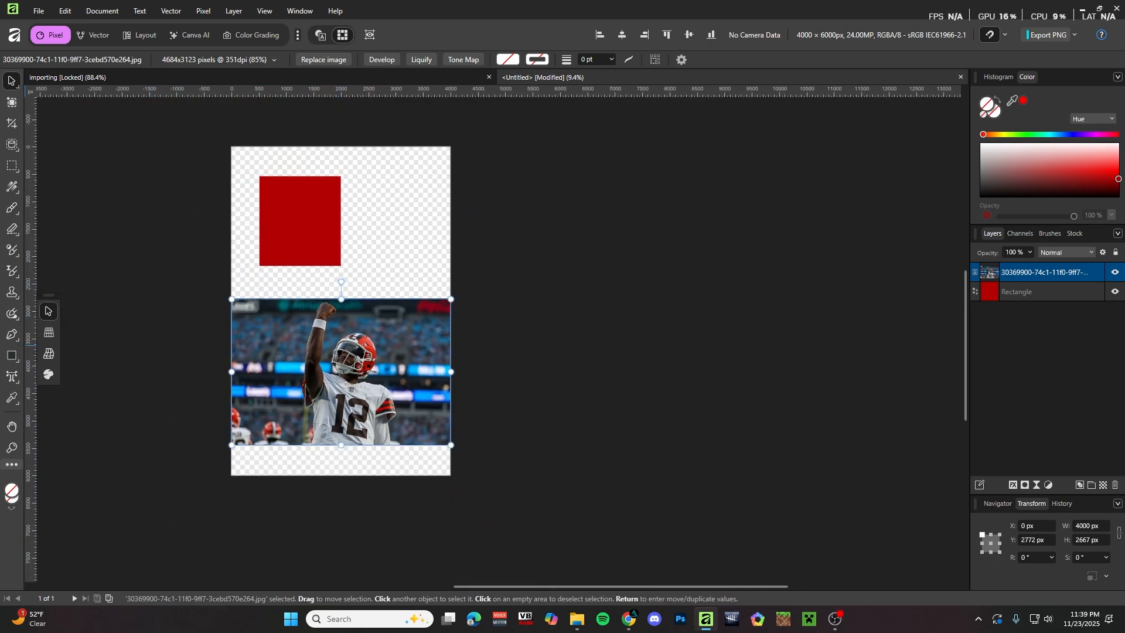
left_click(151, 336)
scroll(345, 265, "up", 1)
scroll(352, 265, "down", 2)
scroll(269, 251, "up", 1)
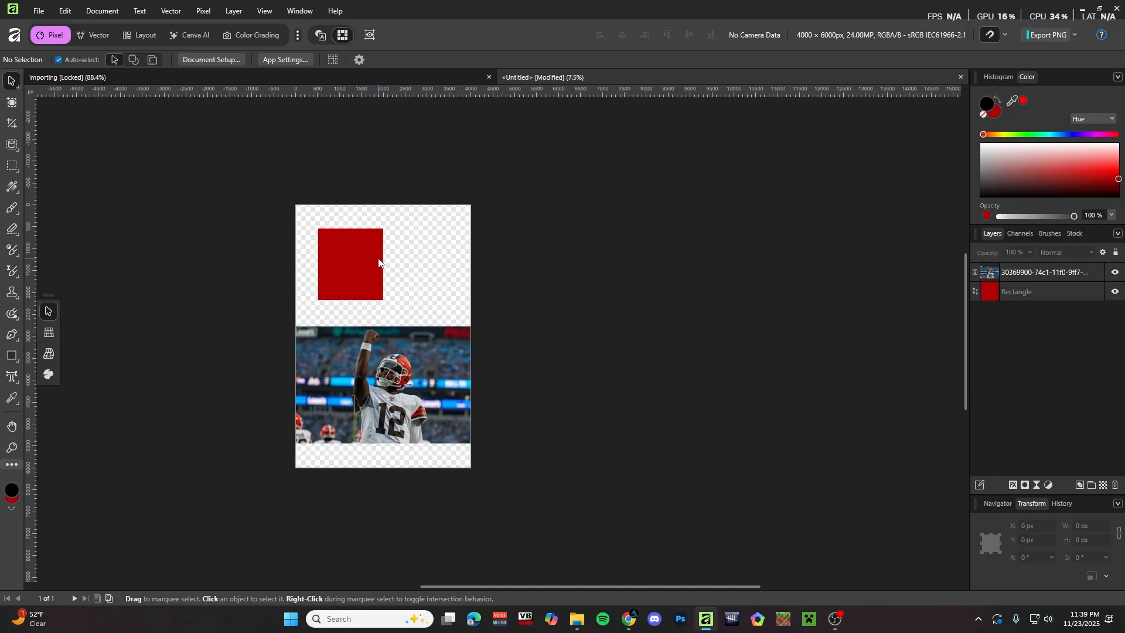
scroll(246, 258, "down", 1)
scroll(360, 269, "up", 2)
scroll(312, 275, "down", 2)
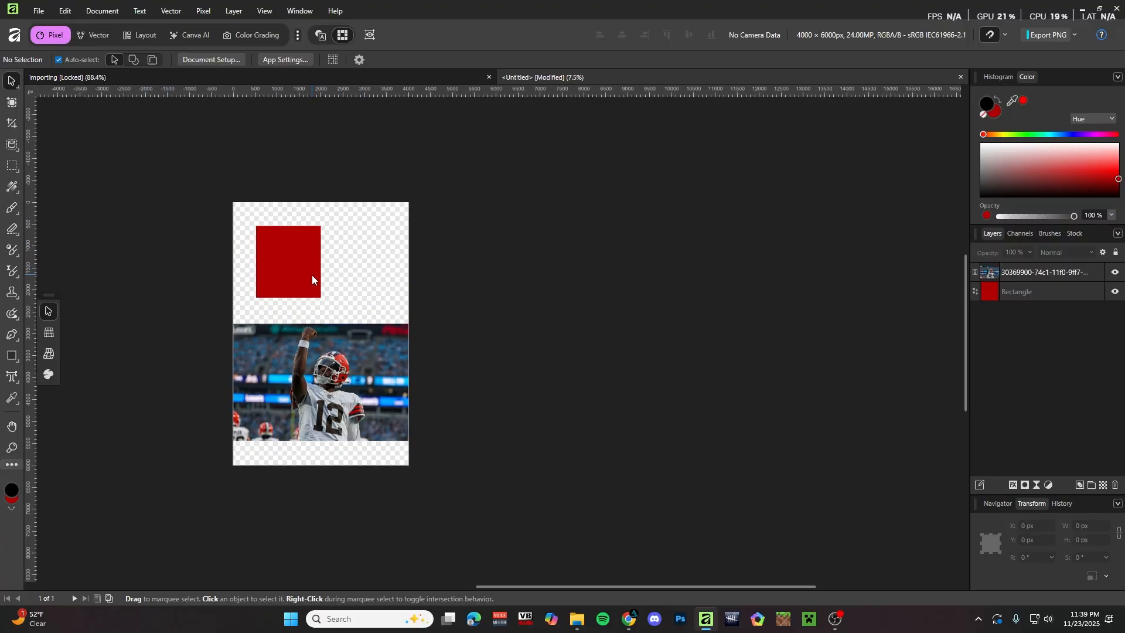
scroll(322, 285, "down", 1)
scroll(330, 292, "up", 1)
scroll(232, 310, "down", 2)
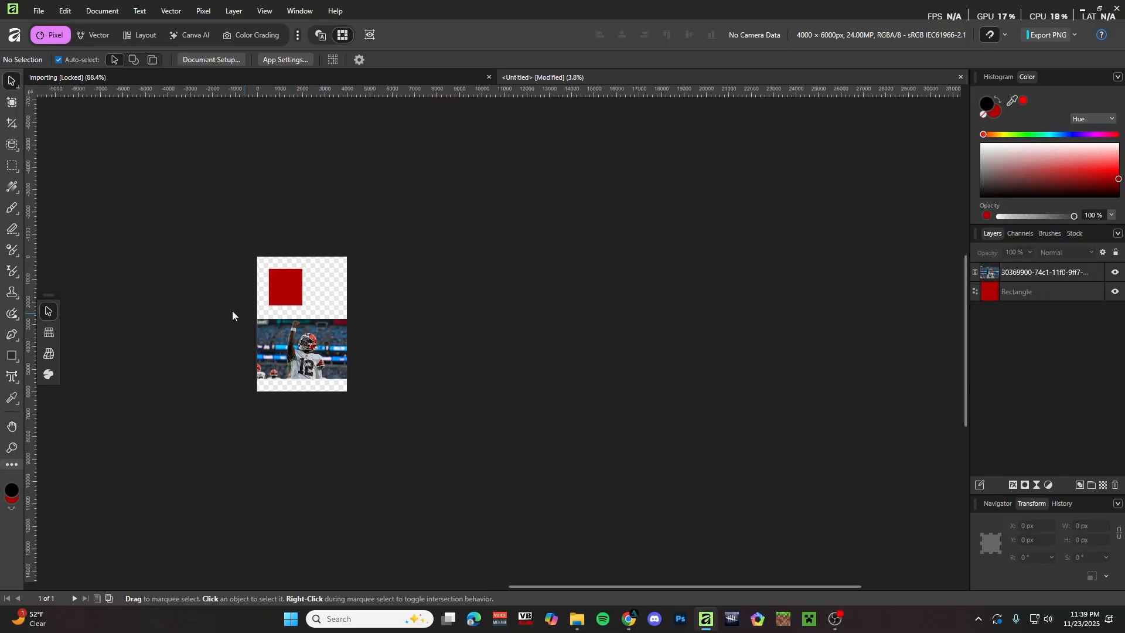
scroll(197, 304, "up", 3)
scroll(467, 322, "down", 1)
scroll(512, 325, "up", 1)
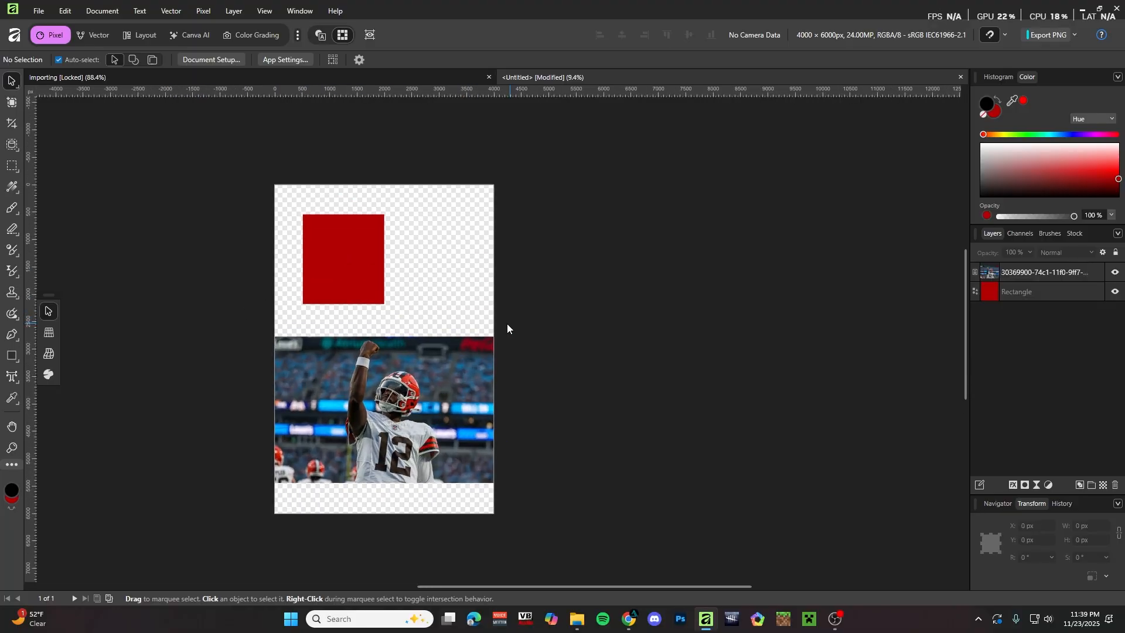
scroll(437, 319, "down", 2)
scroll(510, 317, "up", 1)
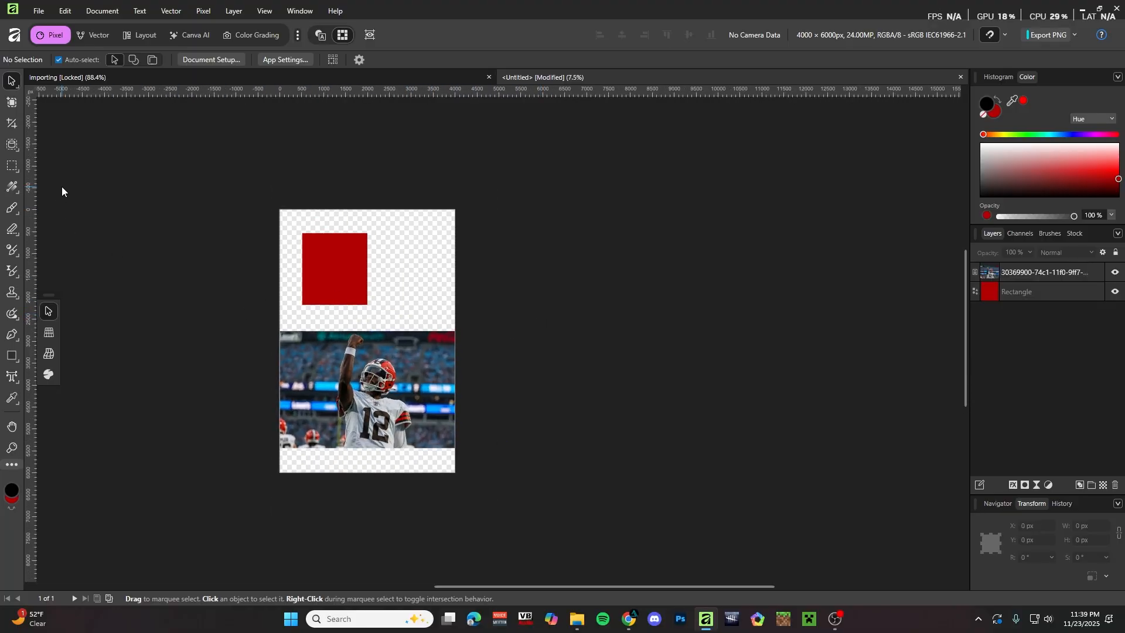
In the Vector studio, use the Artboard tool to add two duplicate 4000 x 6000 px artboards in a row beside the original page.
left_click(11, 105)
scroll(240, 230, "down", 1)
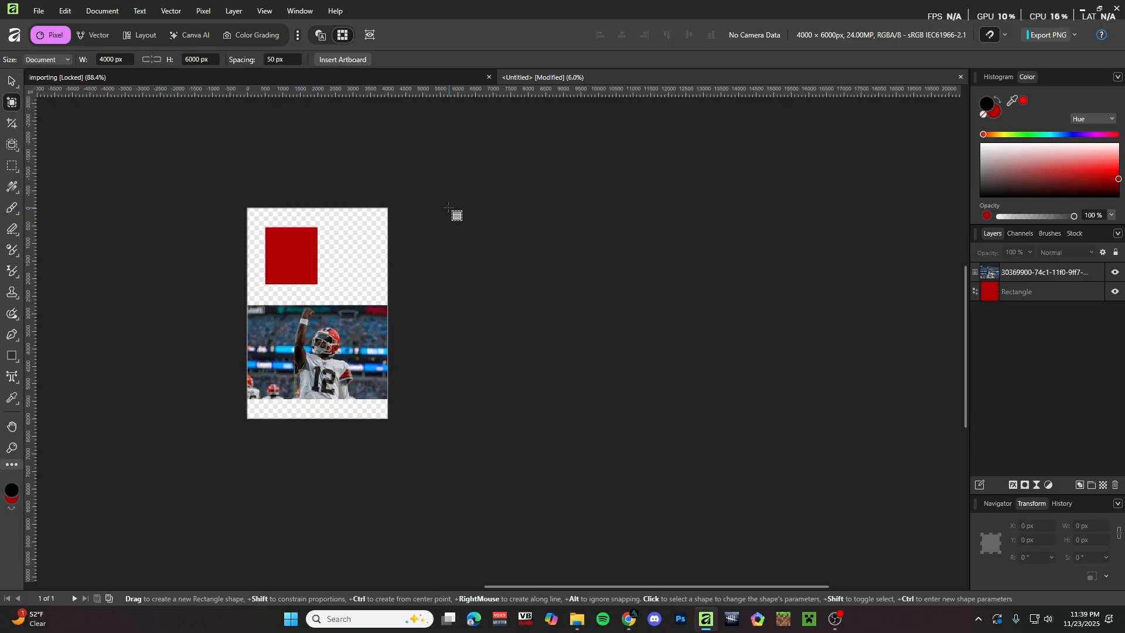
left_click(97, 34)
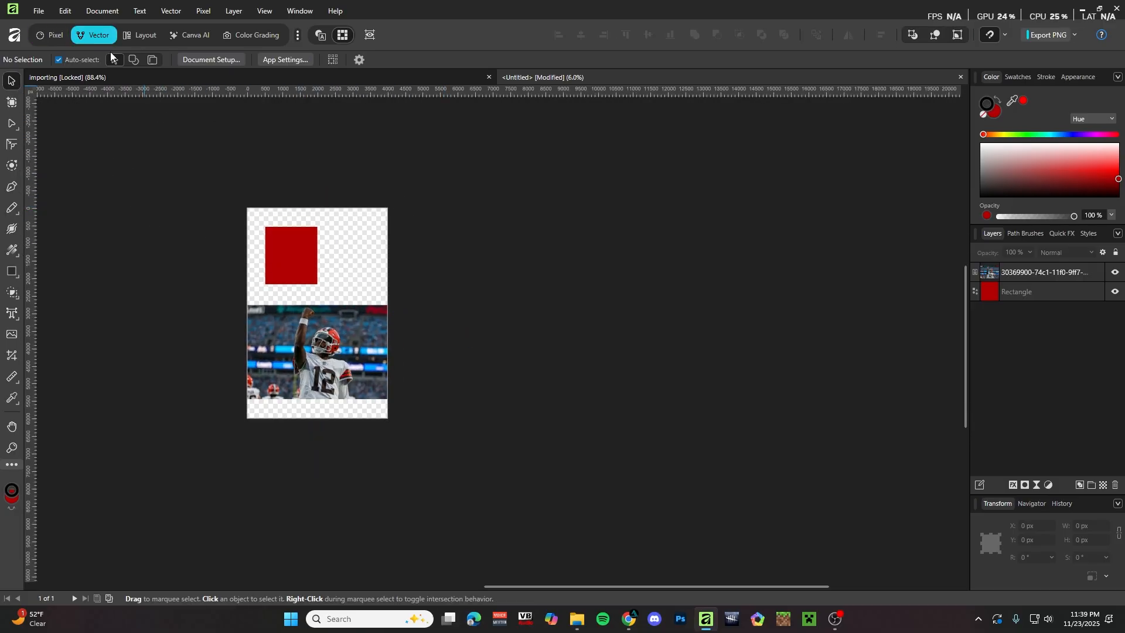
left_click(11, 105)
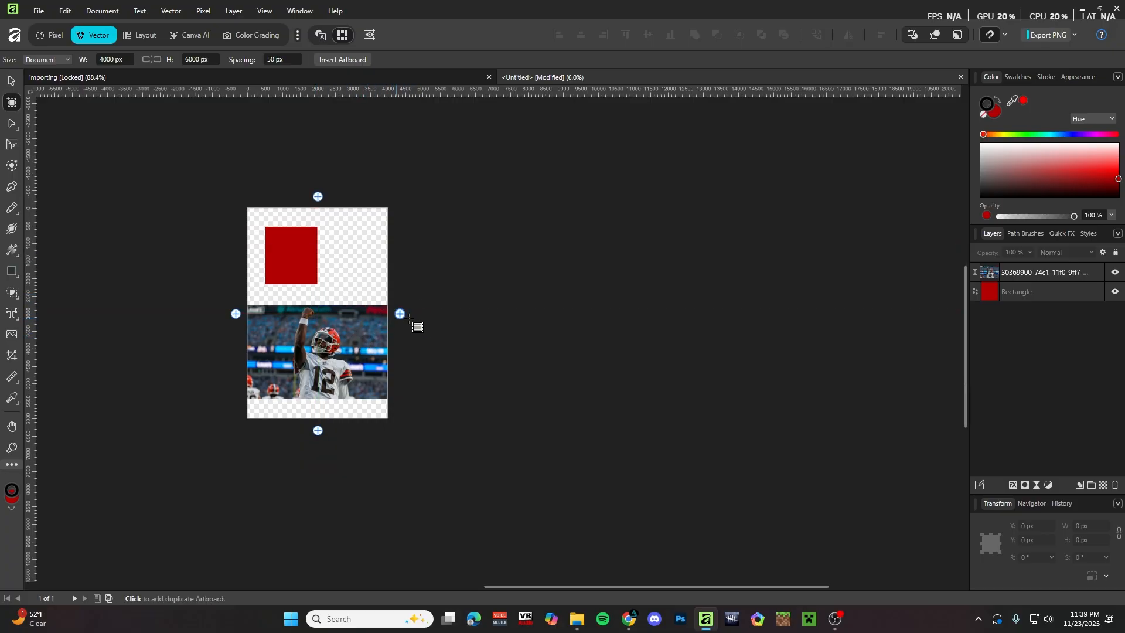
scroll(403, 317, "up", 1)
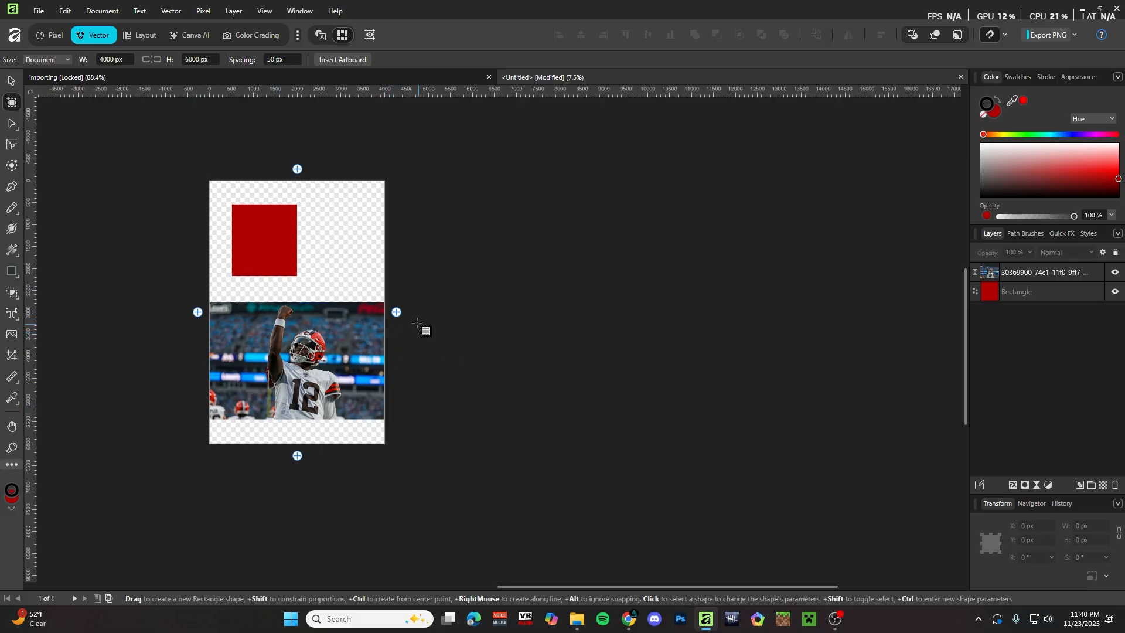
left_click(396, 312)
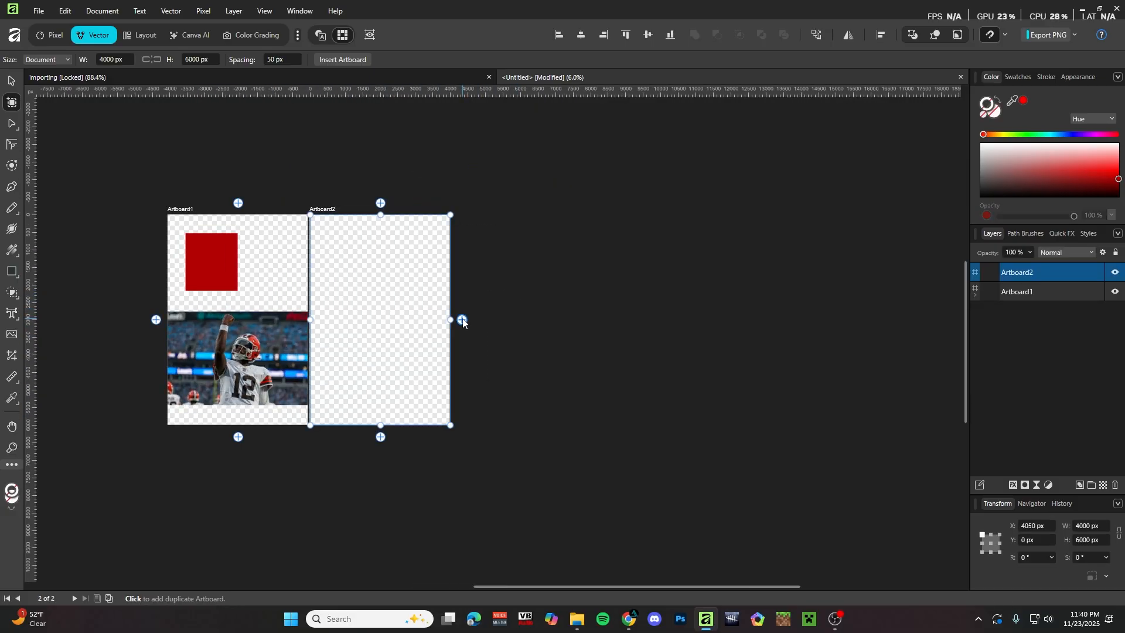
left_click(463, 321)
scroll(446, 281, "down", 2)
scroll(417, 238, "up", 2)
Draw a wide freehand artboard above the row of three artboards, and undo it.
left_click_drag(206, 106, 593, 227)
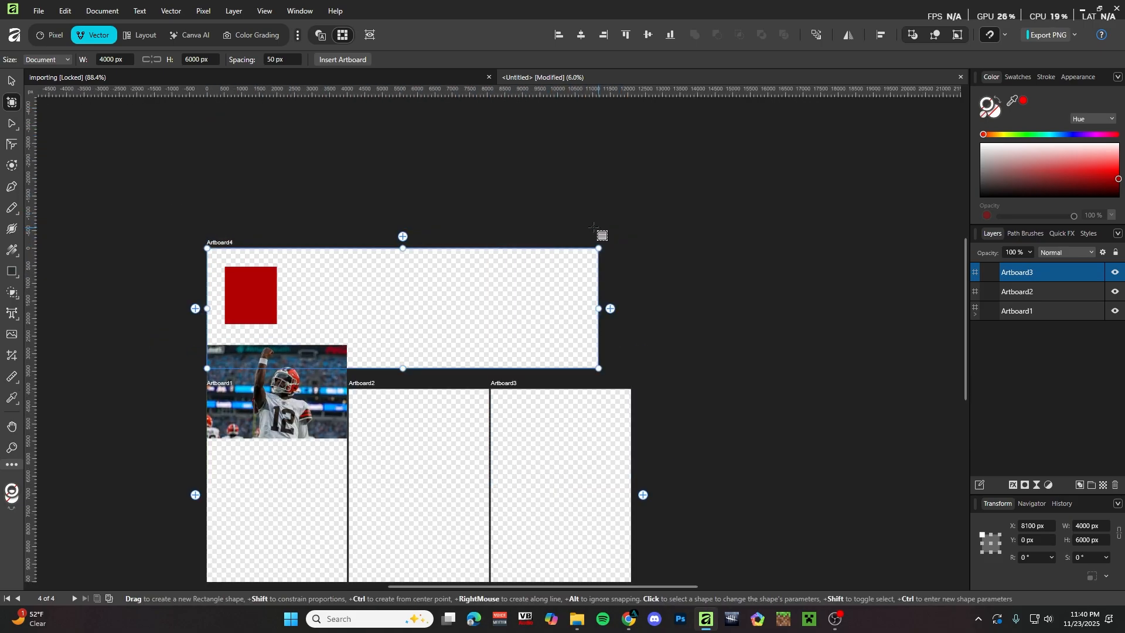
scroll(591, 252, "down", 2)
scroll(644, 218, "up", 1)
key("ctrl+z")
scroll(580, 376, "up", 1)
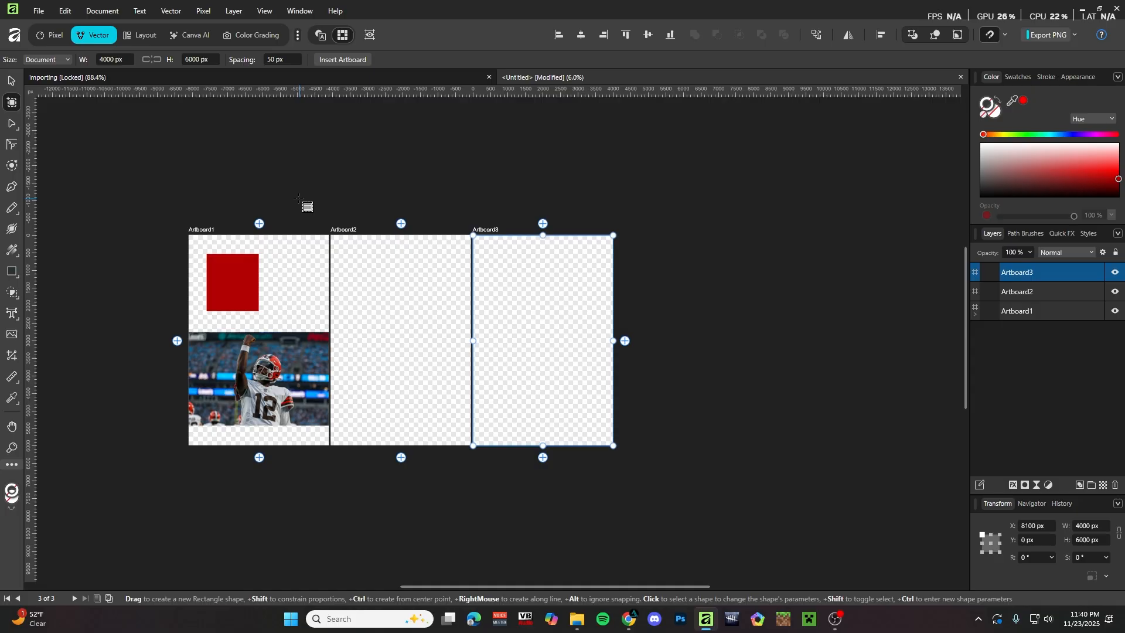
scroll(299, 199, "down", 1)
scroll(443, 309, "up", 2)
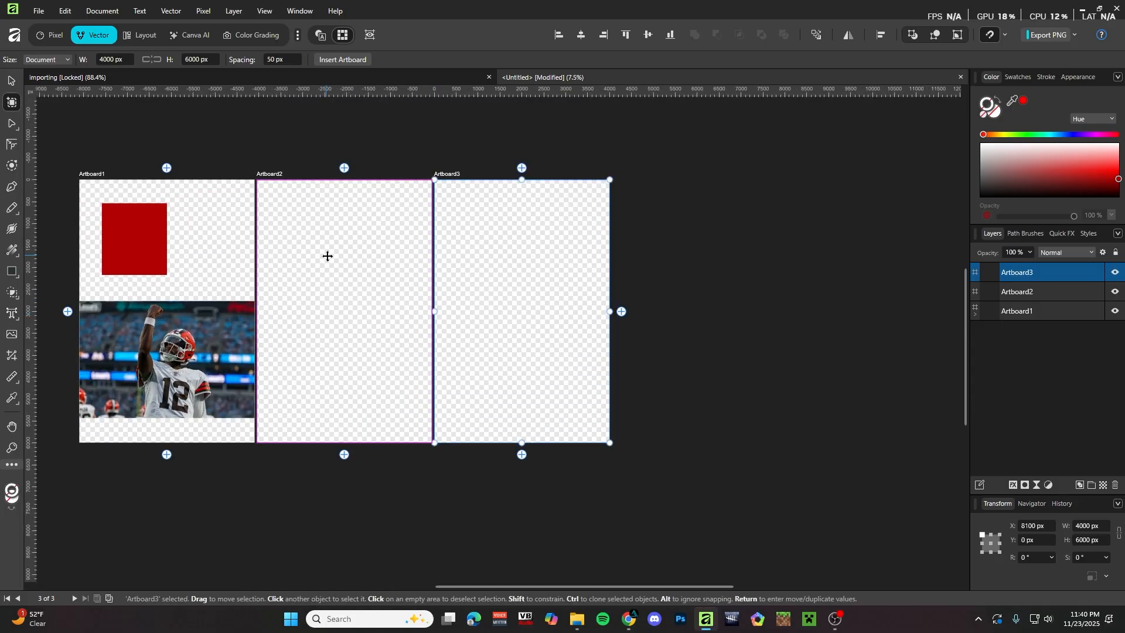
Select the empty middle artboard with the Move tool and fill it with bright red, hex E11313.
key("v")
left_click(326, 288)
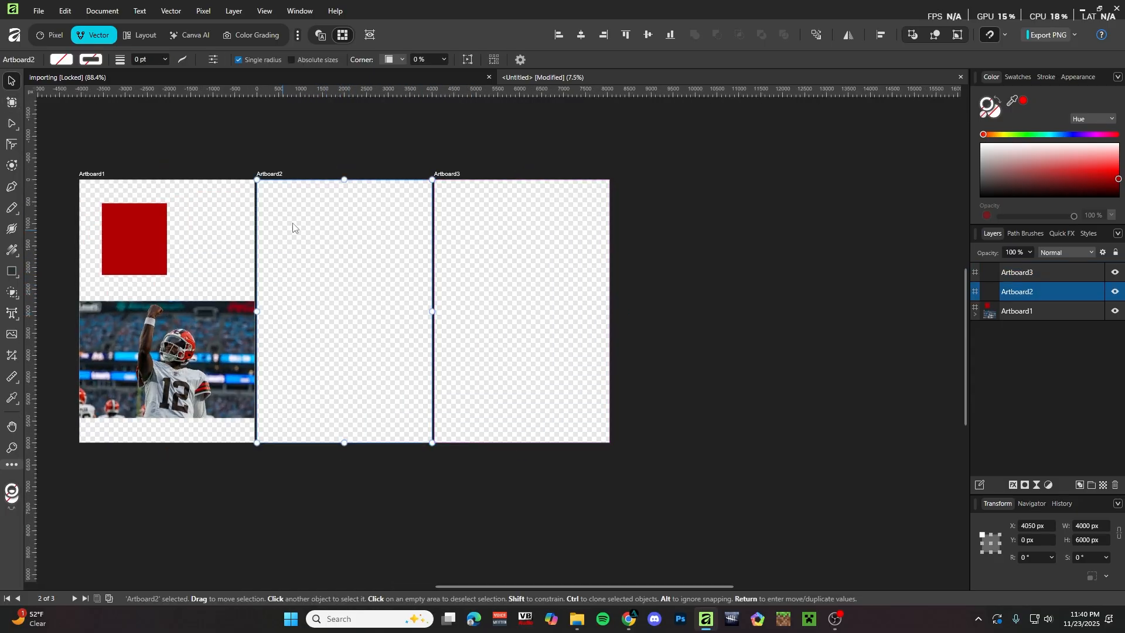
mouse_move(1084, 170)
left_mouse_down()
mouse_move(1119, 172)
mouse_move(1102, 174)
left_mouse_up()
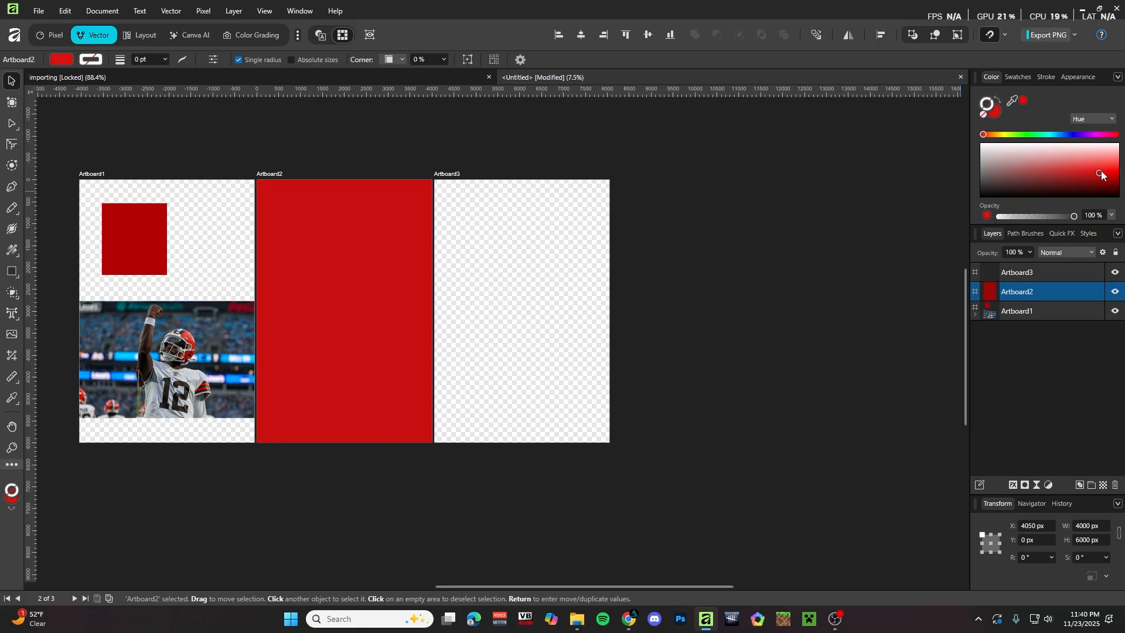
scroll(395, 249, "down", 2)
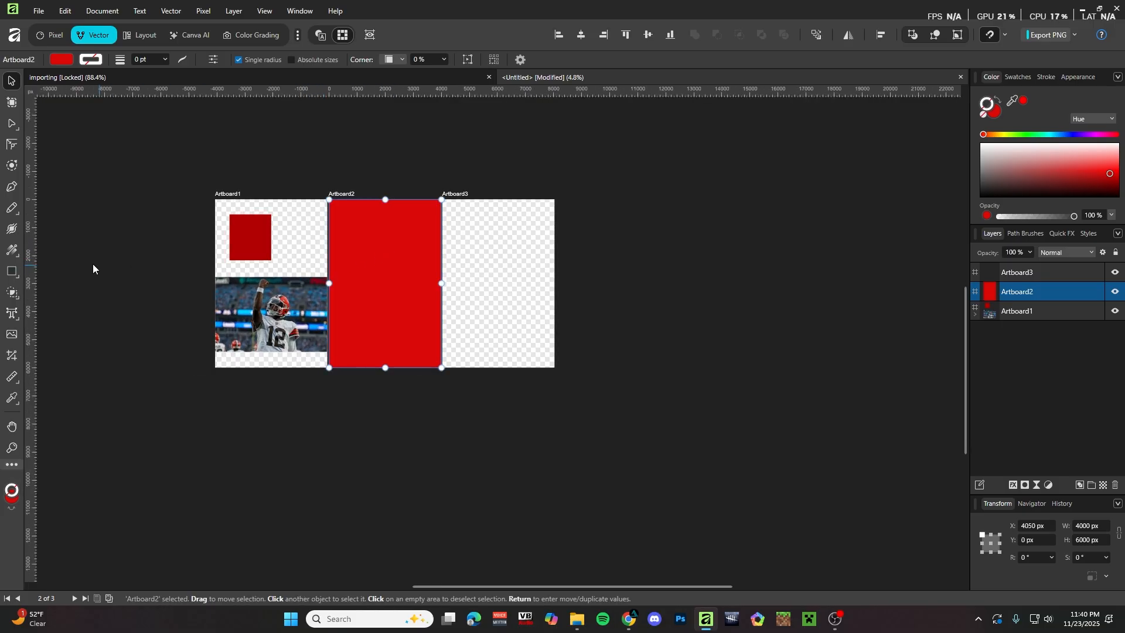
left_click_drag(1090, 182, 1098, 172)
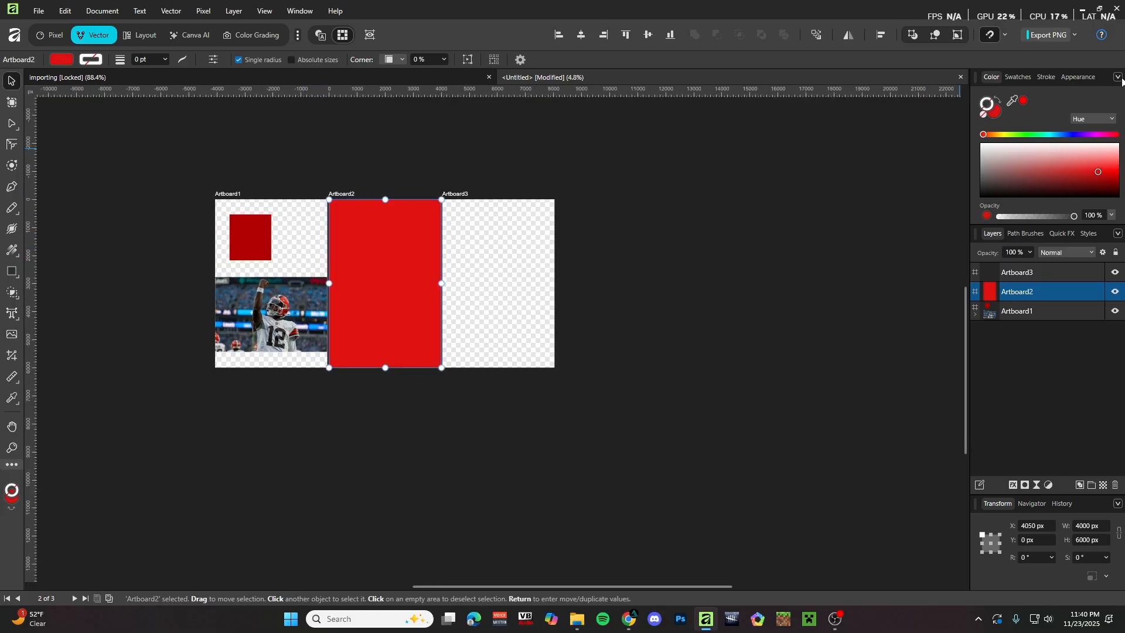
Change the middle artboard's fill to blue using the colour wheel, and adjust the shade with the colour display set back to Boxes.
left_click(1120, 78)
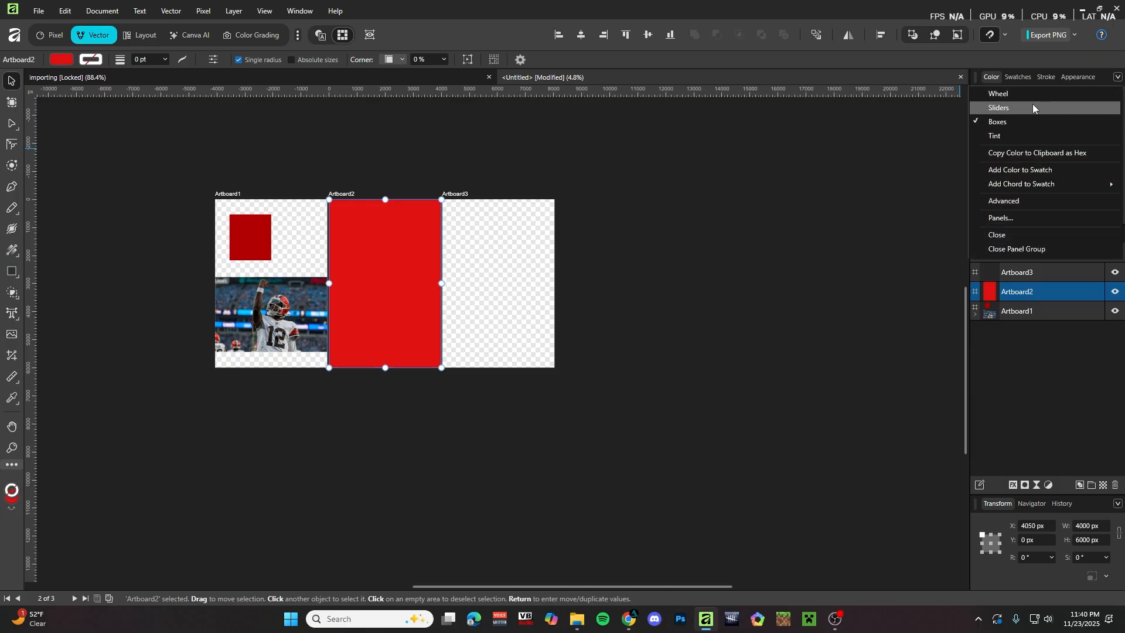
left_click(1018, 95)
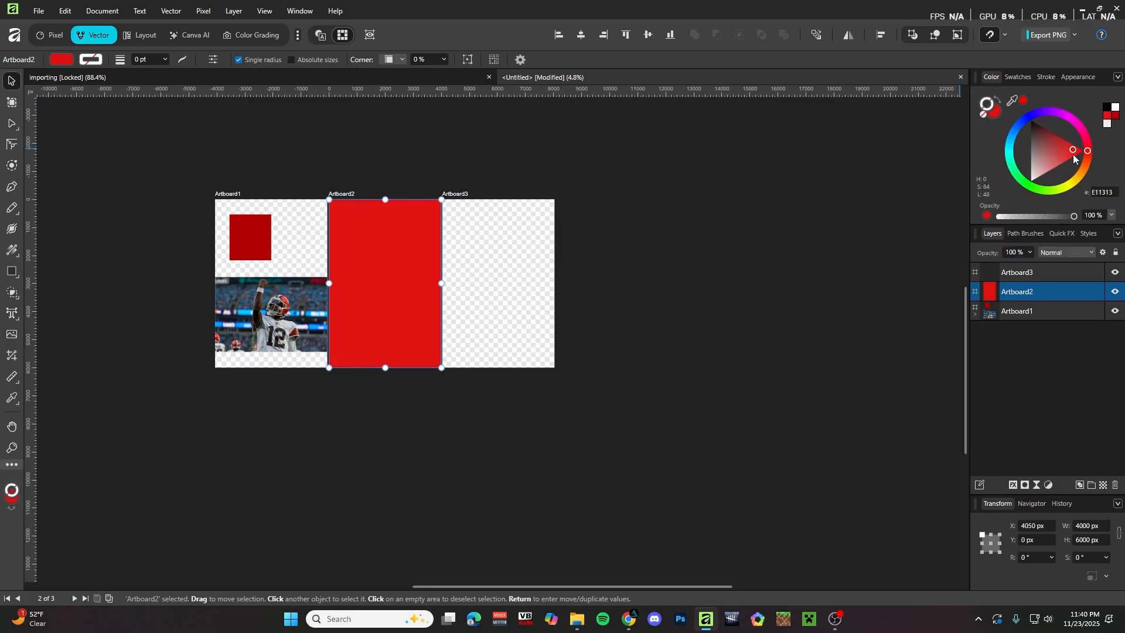
mouse_move(1077, 147)
left_mouse_down()
mouse_move(1064, 142)
mouse_move(1079, 181)
mouse_move(1015, 170)
mouse_move(1014, 121)
mouse_move(1026, 116)
left_mouse_up()
left_click(1118, 77)
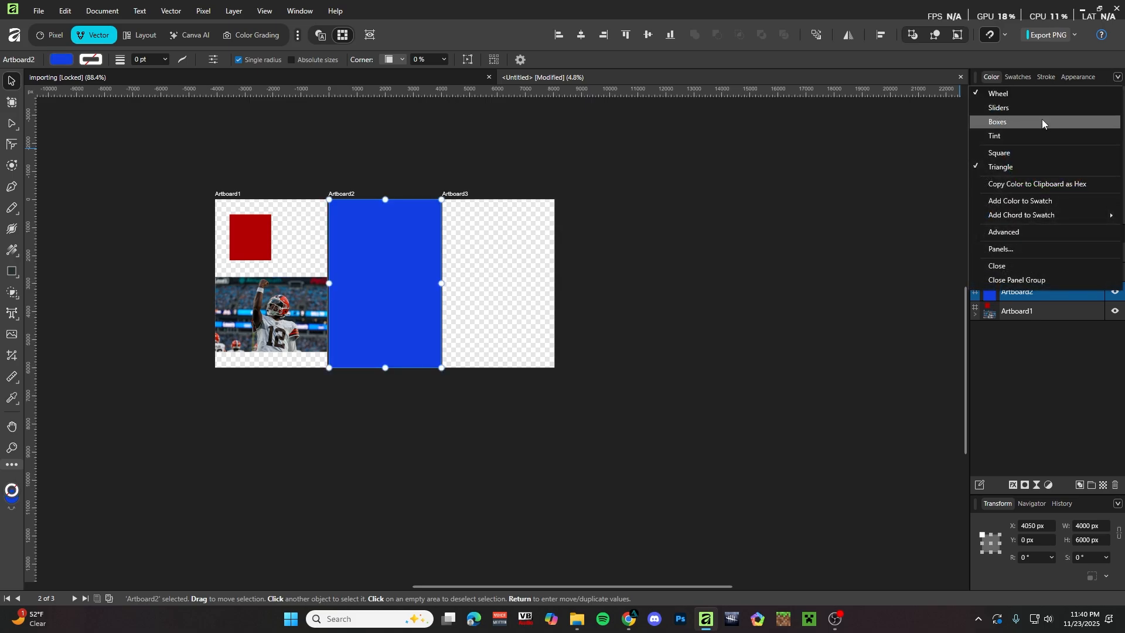
left_click(1042, 121)
left_click_drag(1100, 168, 1106, 173)
Delete the blue middle artboard and the empty third artboard, keeping the one with the rectangle and photo.
left_click(700, 269)
scroll(334, 291, "up", 2)
left_click(355, 291)
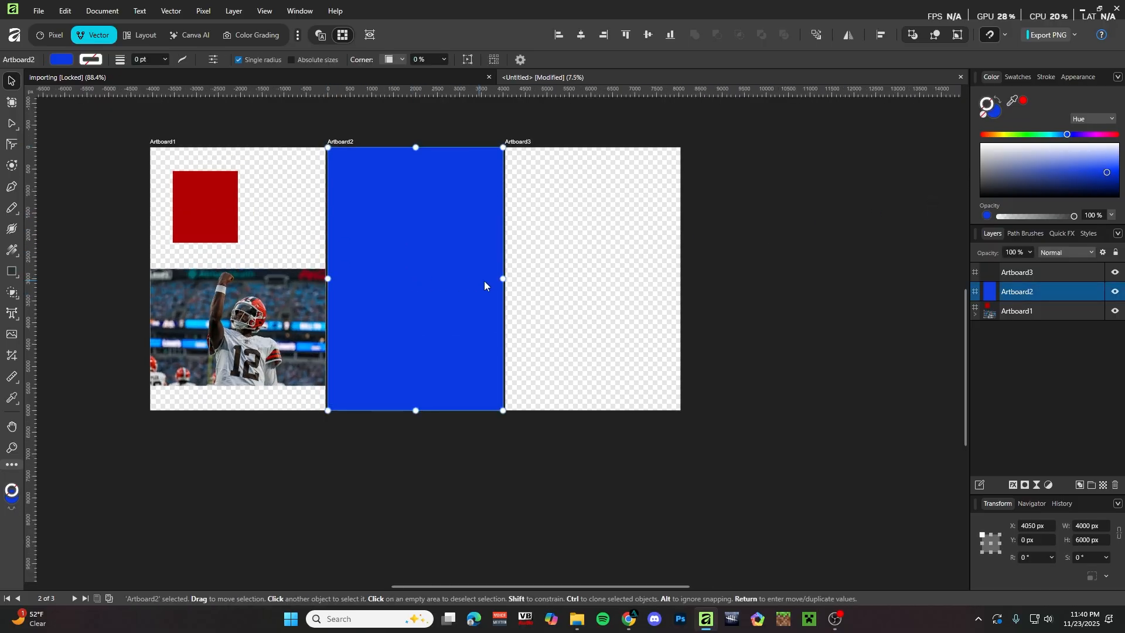
key("Delete")
left_click(585, 262)
key("Delete")
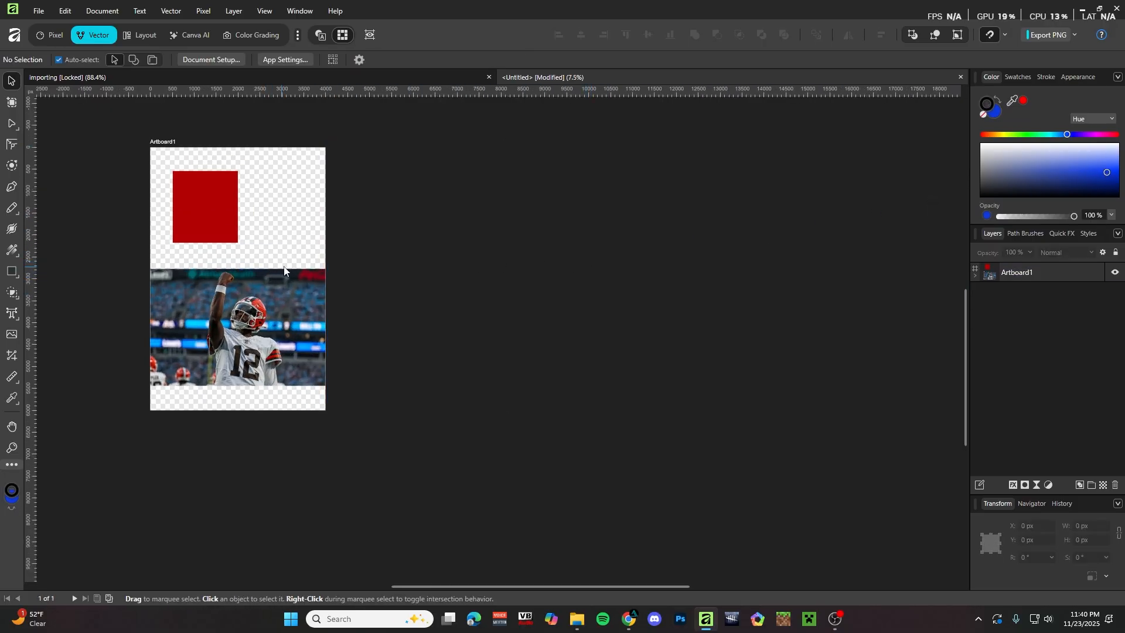
scroll(138, 258, "left", 3)
scroll(141, 255, "up", 1)
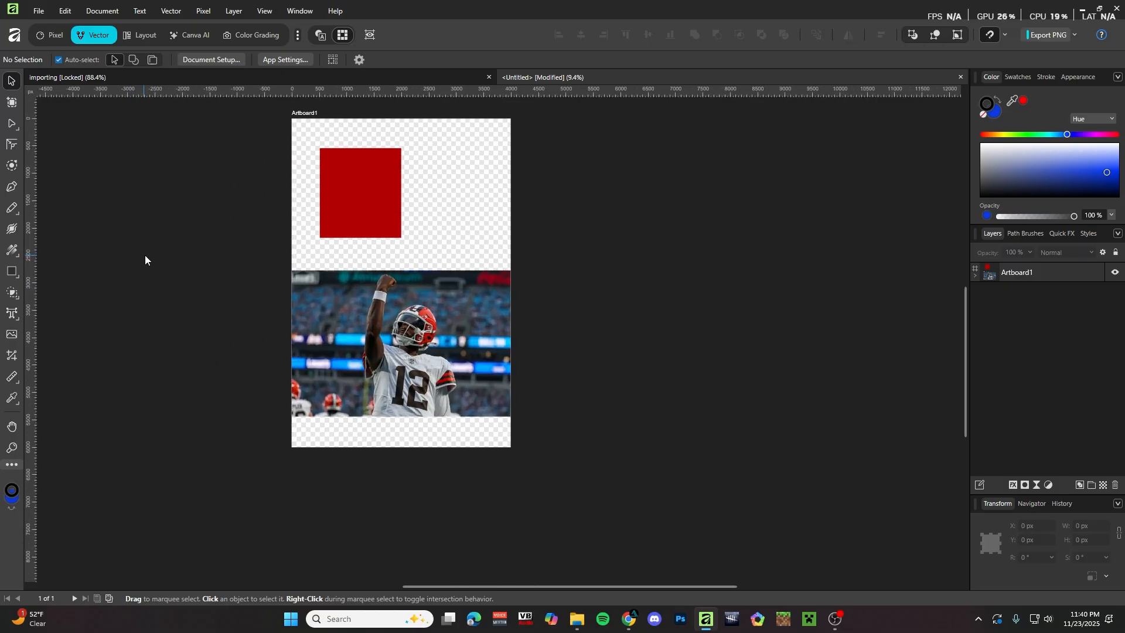
scroll(146, 255, "down", 1)
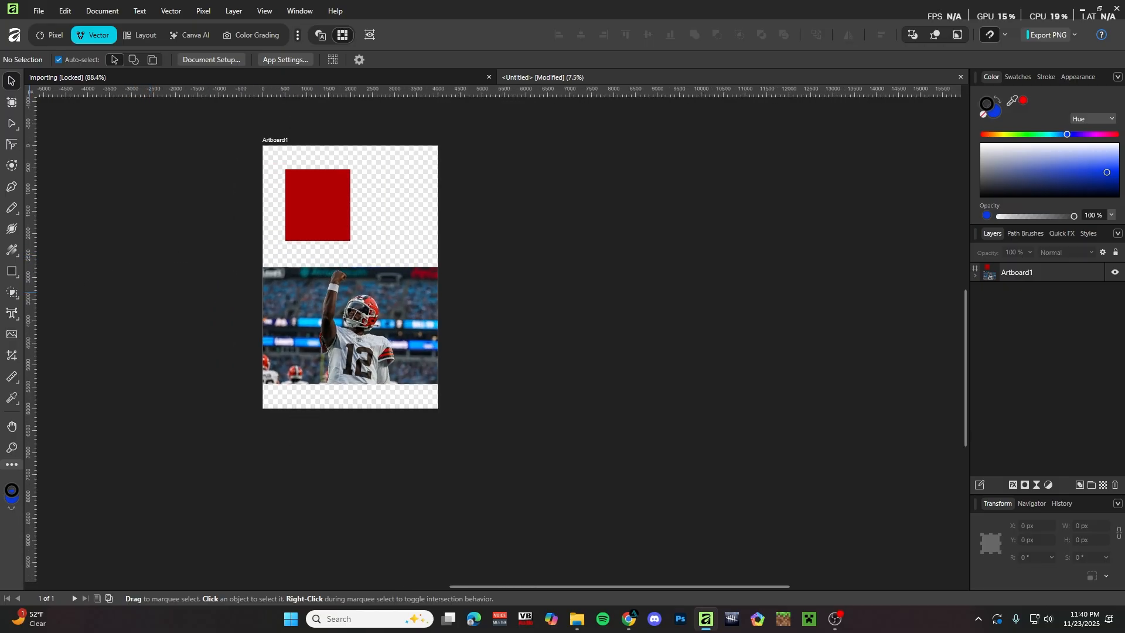
scroll(284, 349, "up", 2)
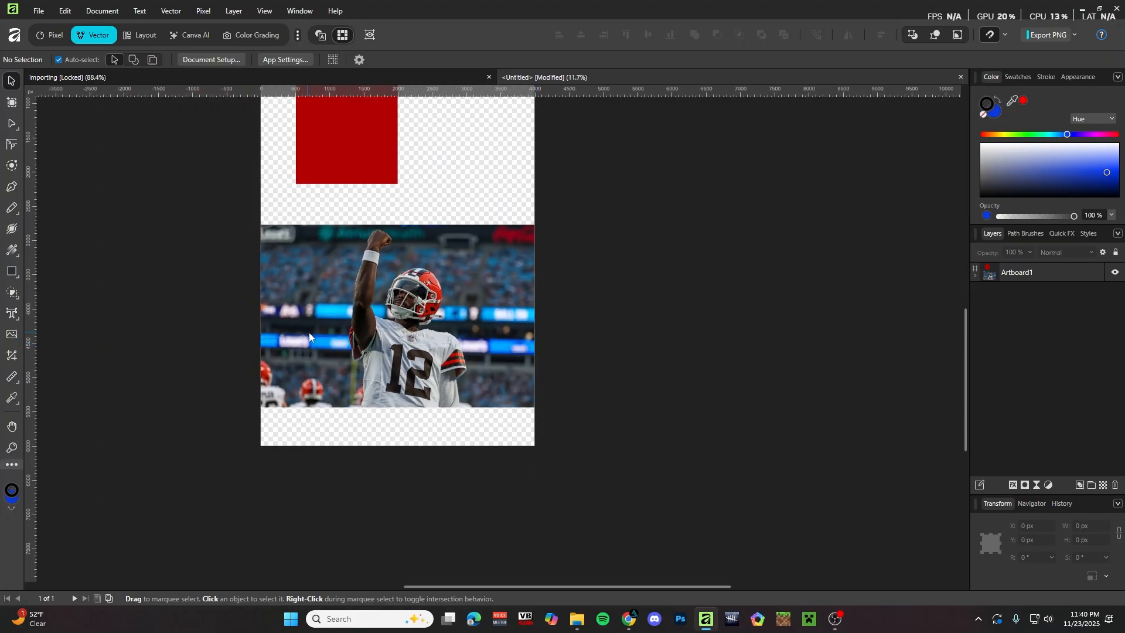
scroll(312, 331, "up", 1)
scroll(316, 331, "down", 1)
scroll(241, 326, "up", 1)
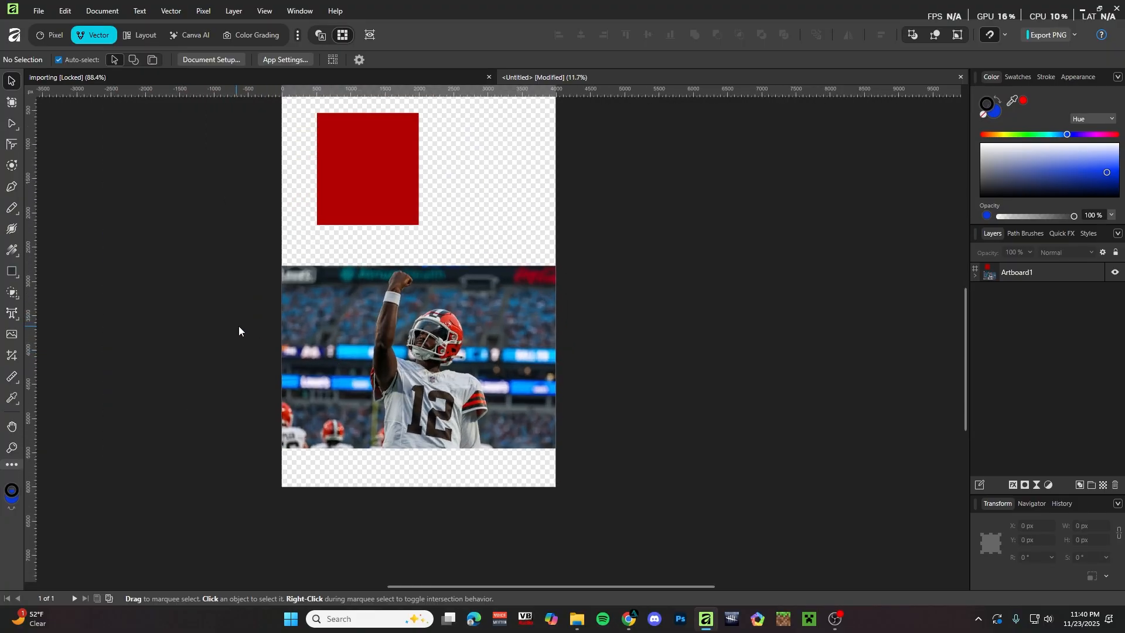
scroll(319, 323, "up", 2)
scroll(417, 328, "down", 1)
scroll(417, 329, "up", 1)
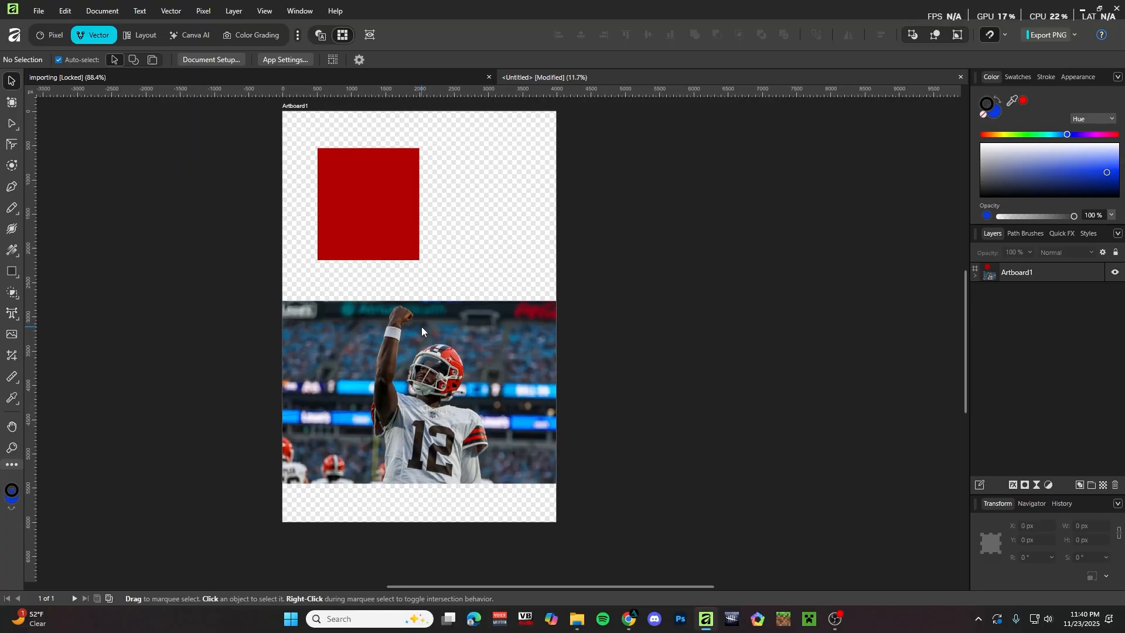
Switch to the Canva AI studio, try a premium AI tool on the football player photo, and dismiss the upgrade offer.
left_click(194, 36)
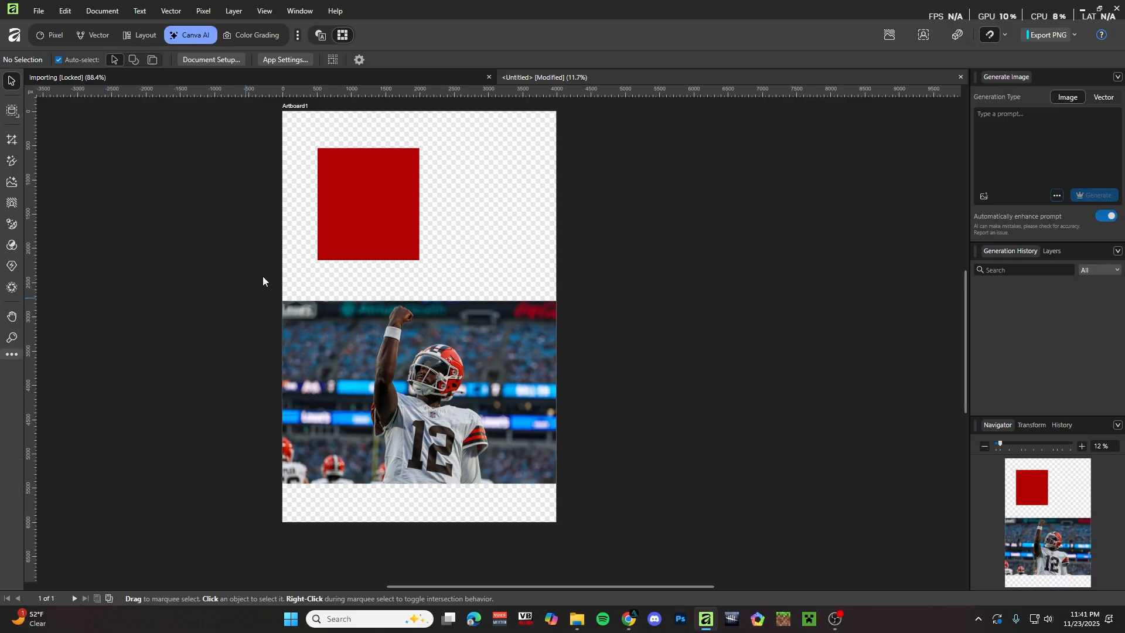
left_click(467, 424)
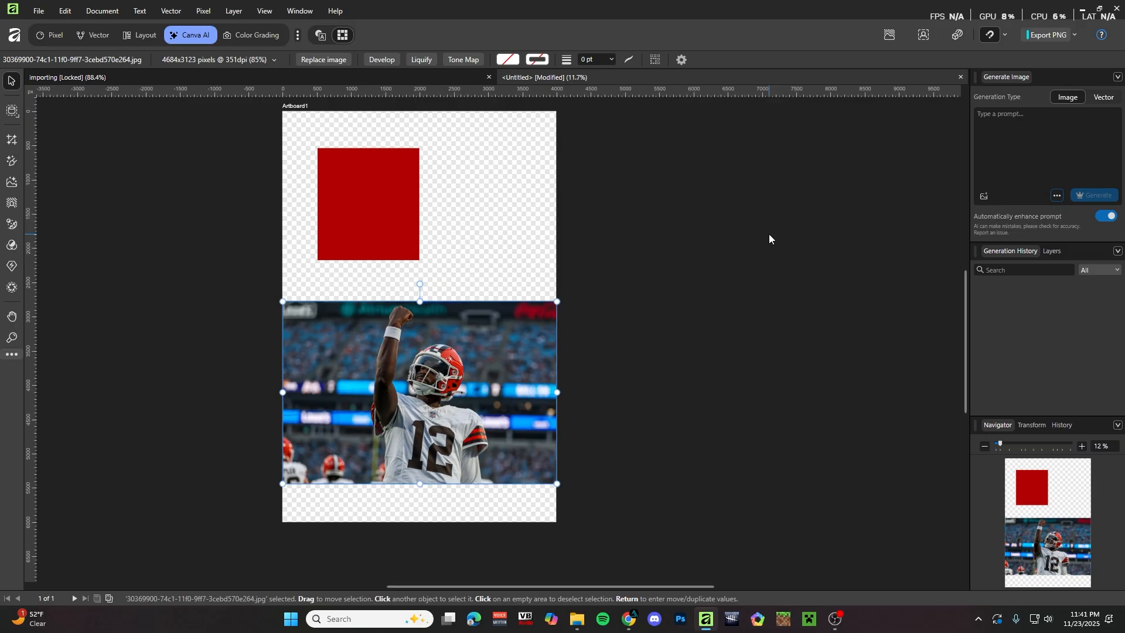
left_click(925, 36)
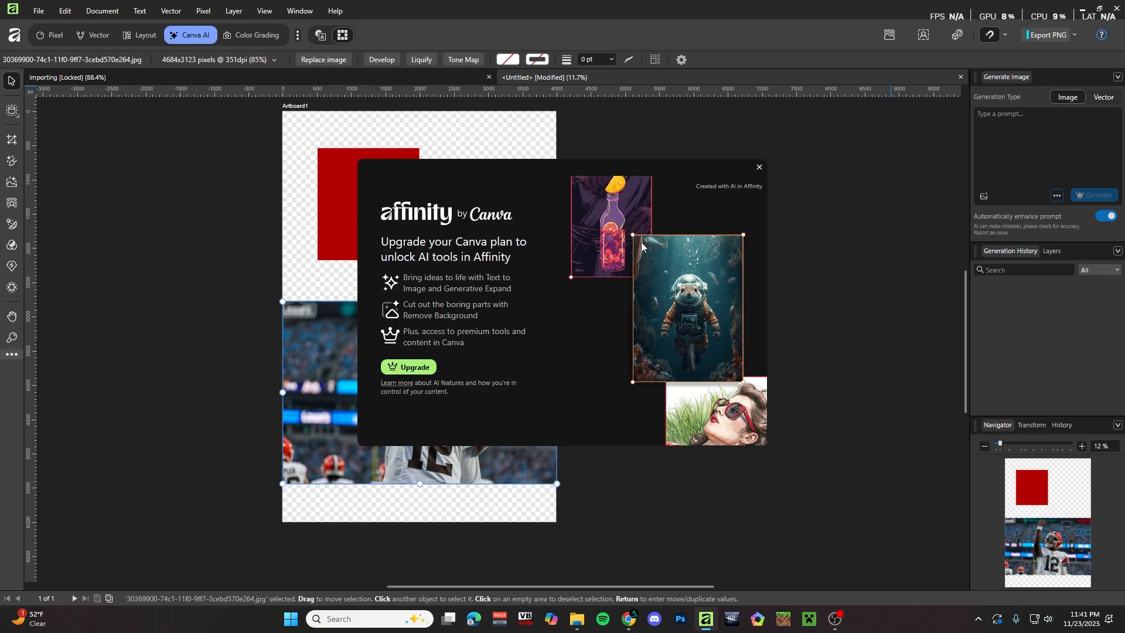
left_click_drag(565, 173, 540, 176)
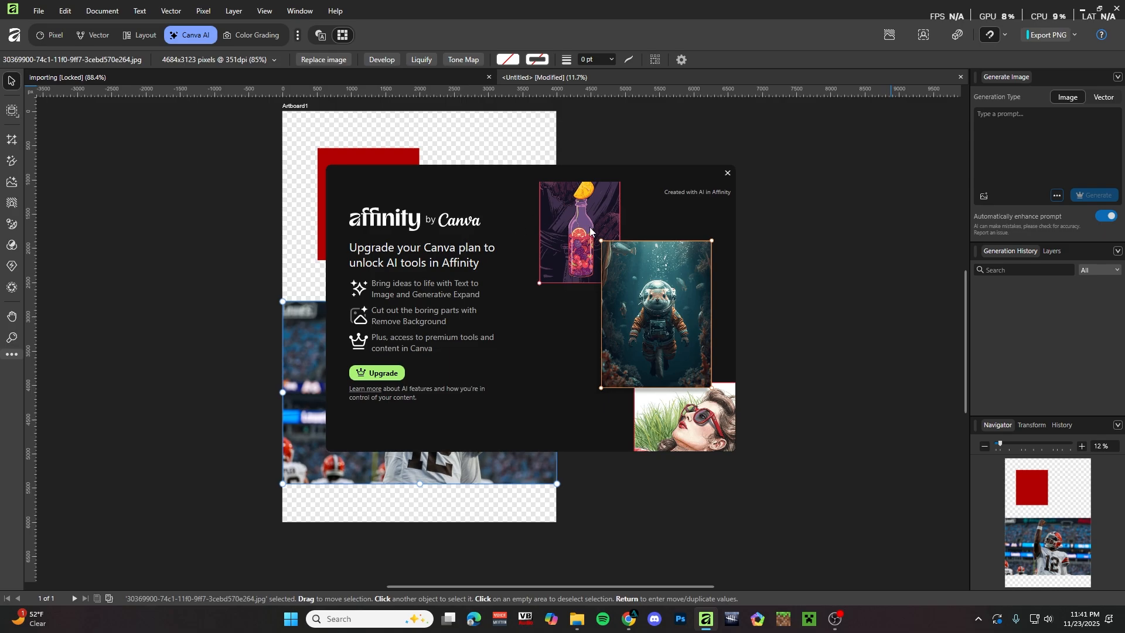
mouse_move(534, 182)
left_mouse_down()
mouse_move(500, 171)
mouse_move(521, 176)
left_mouse_up()
left_click(706, 168)
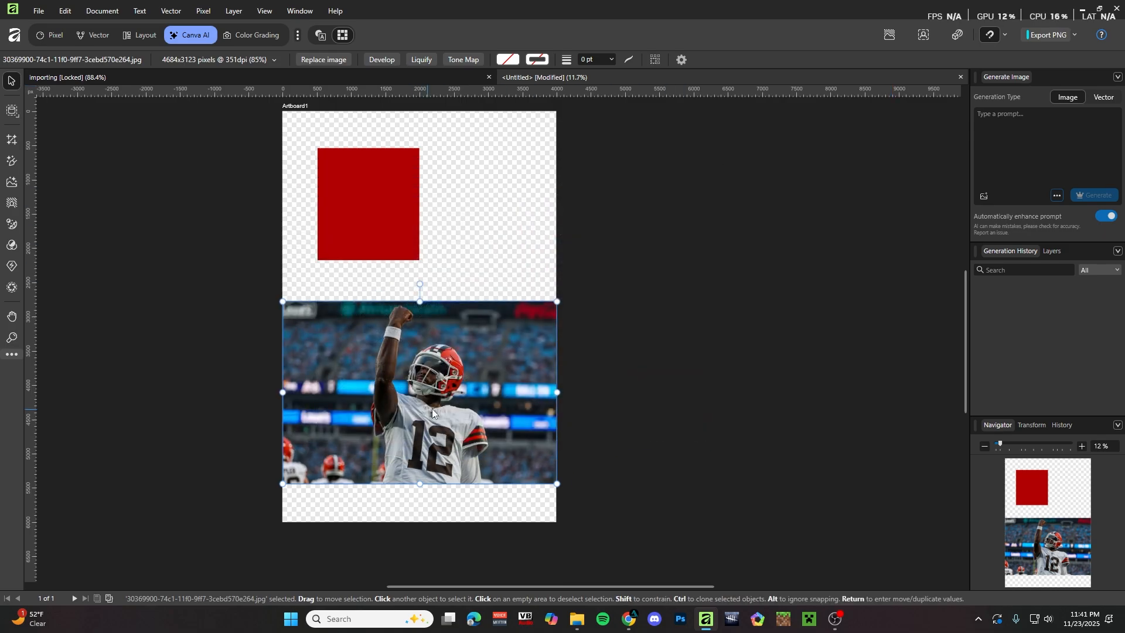
Deselect the photo and open the application settings at the Machine Learning section to review the optional models.
scroll(443, 448, "up", 3)
scroll(434, 481, "up", 2)
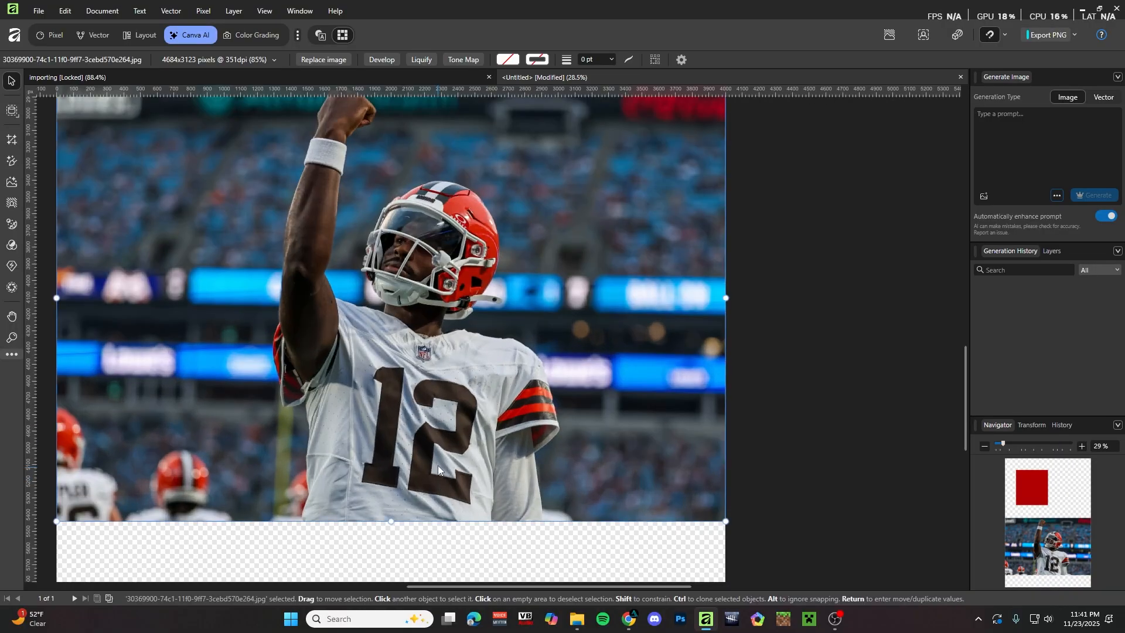
scroll(440, 458, "down", 1)
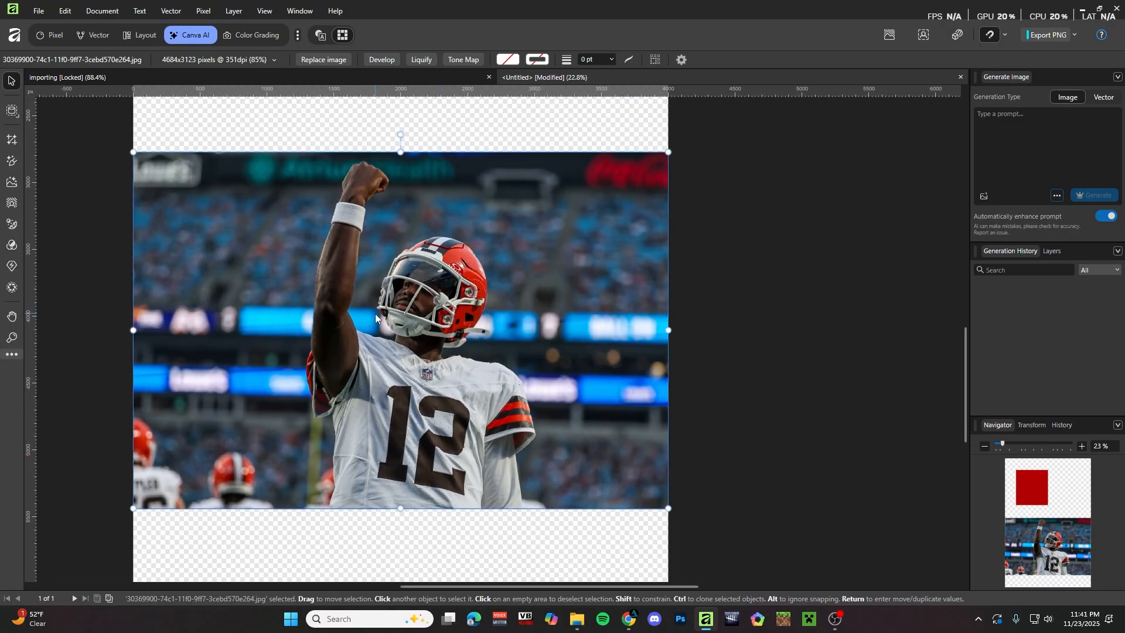
scroll(463, 240, "down", 2)
scroll(440, 224, "up", 1)
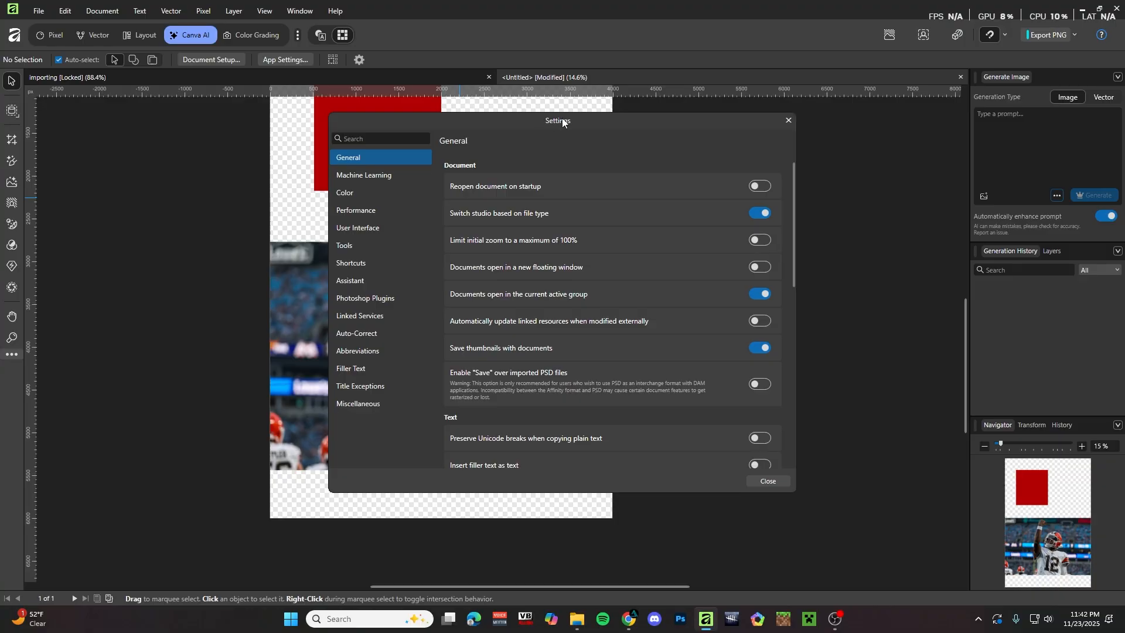
left_click_drag(563, 120, 565, 118)
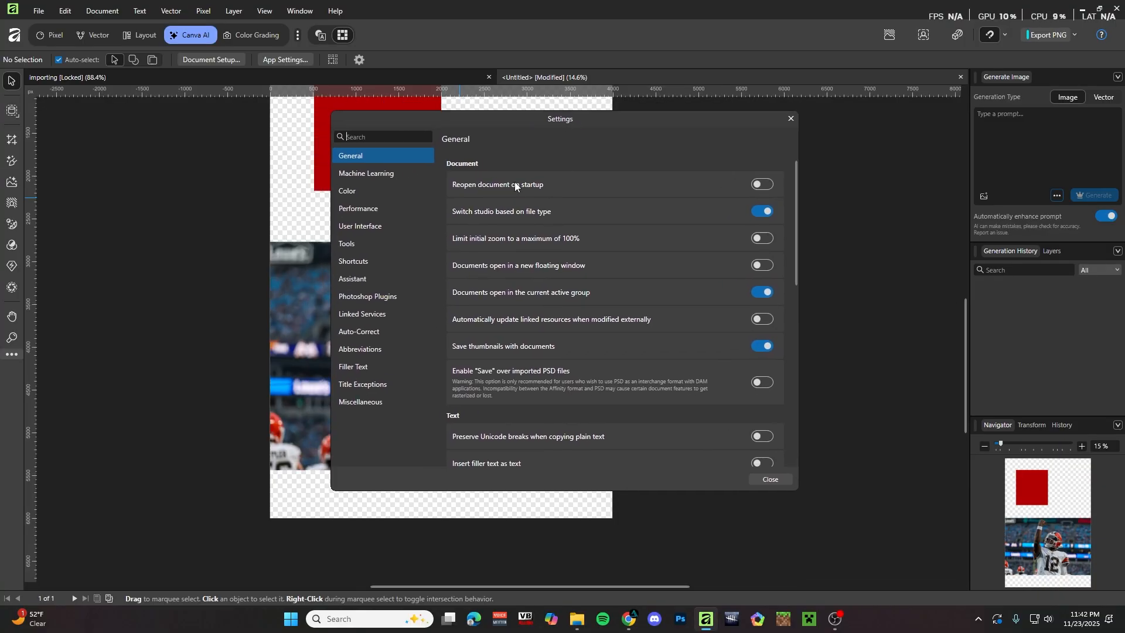
left_click(369, 173)
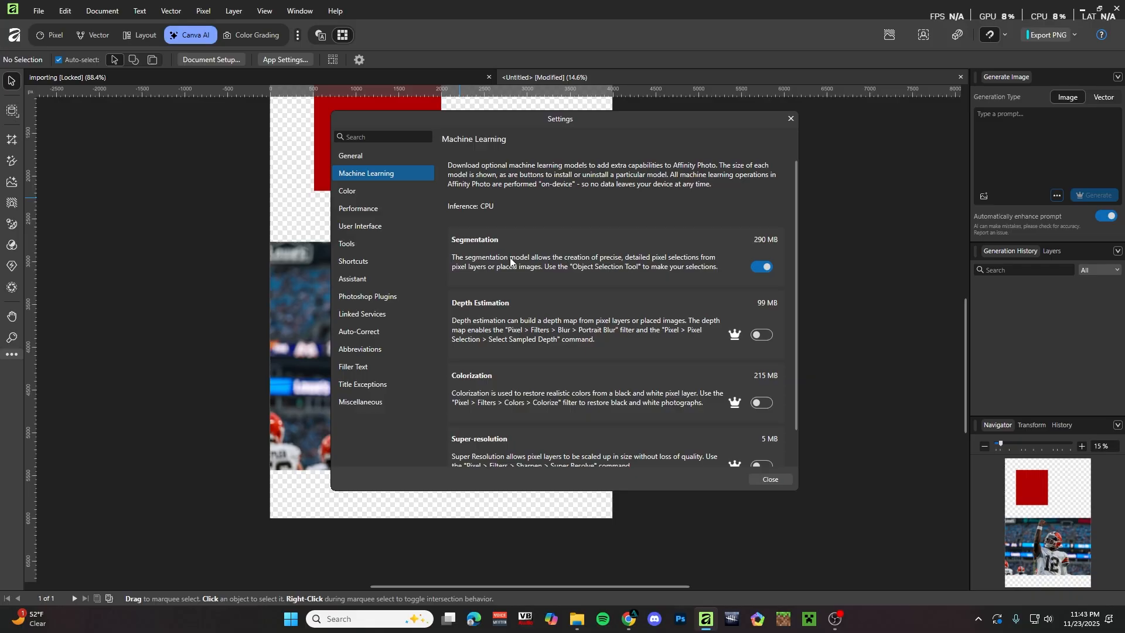
Review the optional machine learning models in the settings, from Segmentation to Super-resolution, and close the settings.
scroll(674, 261, "down", 1)
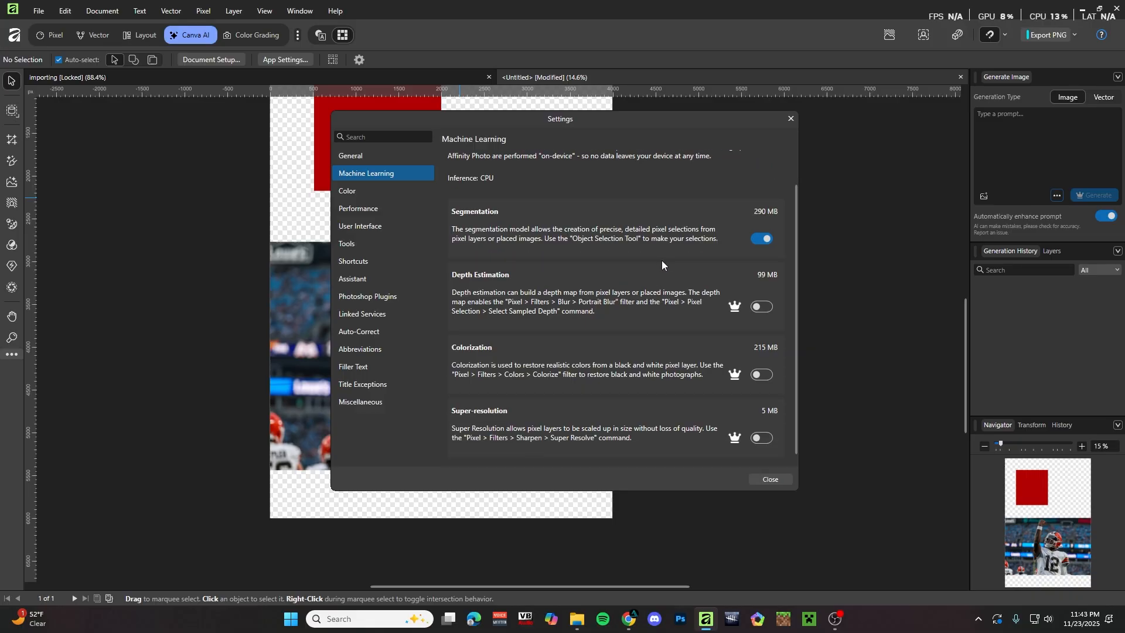
scroll(599, 294, "up", 1)
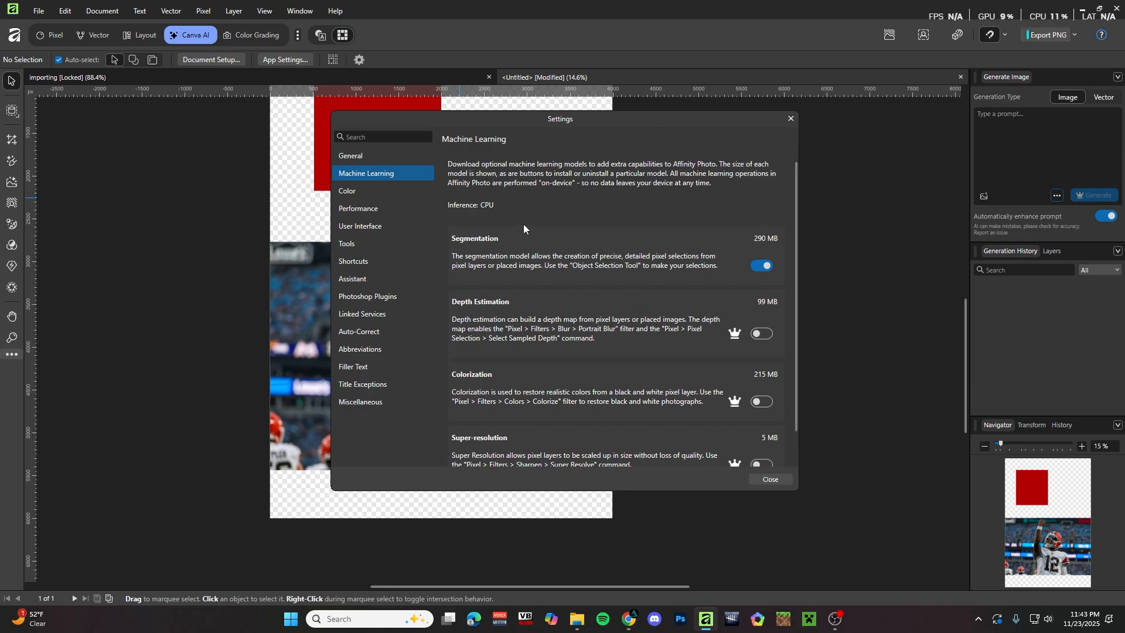
scroll(687, 268, "down", 1)
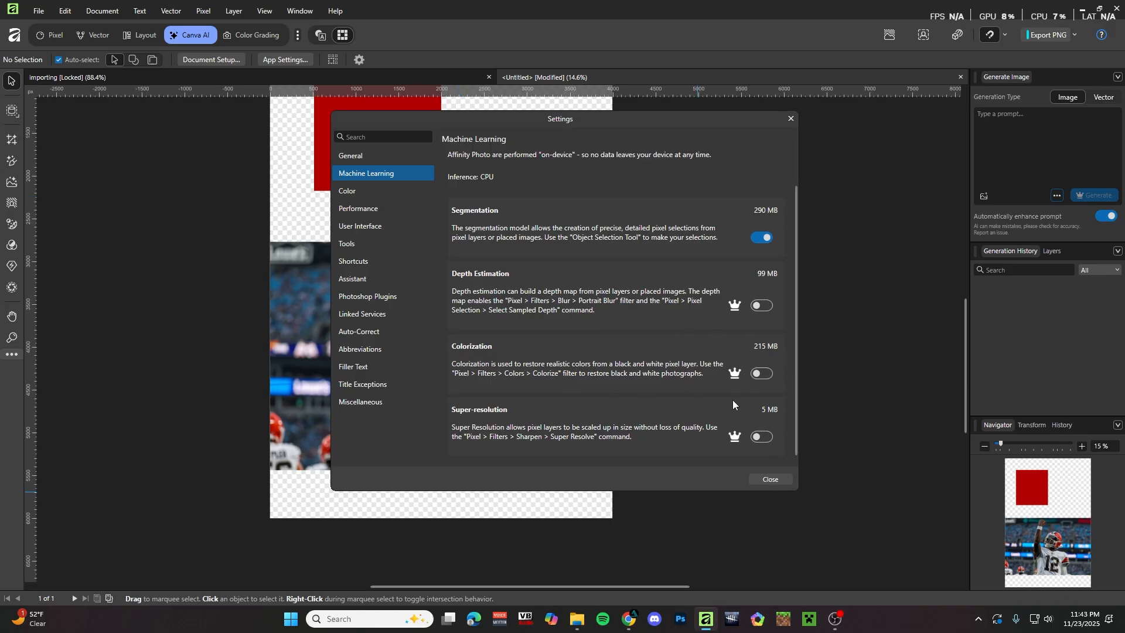
left_click(771, 479)
Switch to the Pixel studio and delete the red rectangle from the artboard.
scroll(568, 385, "up", 2)
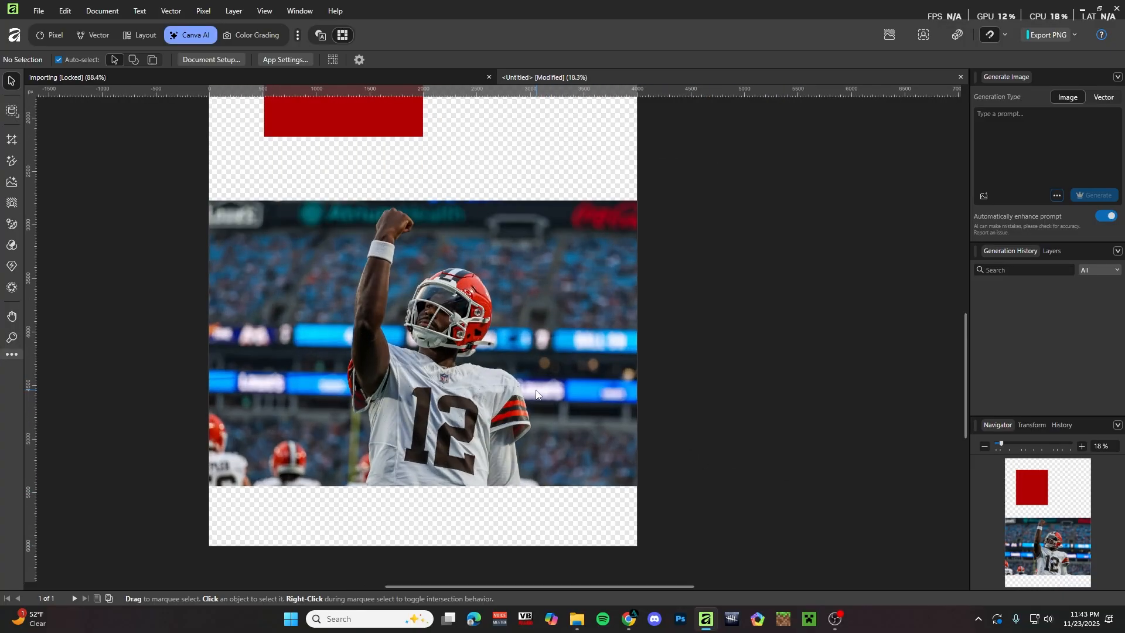
scroll(536, 391, "down", 1)
scroll(520, 308, "down", 1)
scroll(520, 293, "up", 1)
scroll(520, 308, "down", 1)
scroll(504, 293, "up", 3)
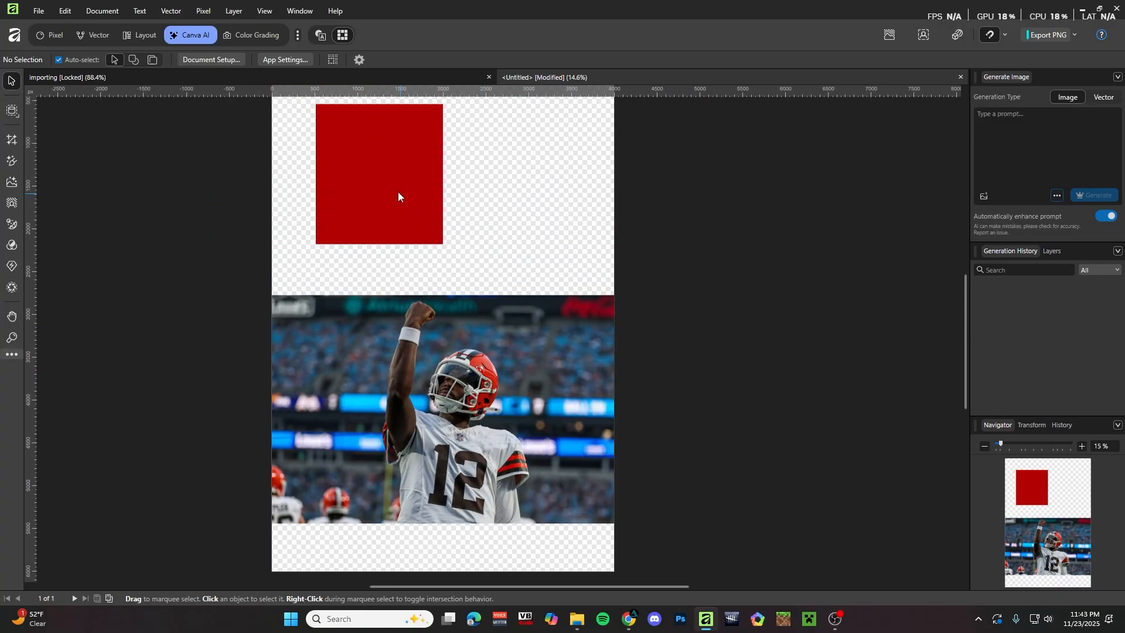
left_click(399, 192)
left_click(51, 35)
scroll(375, 190, "down", 3)
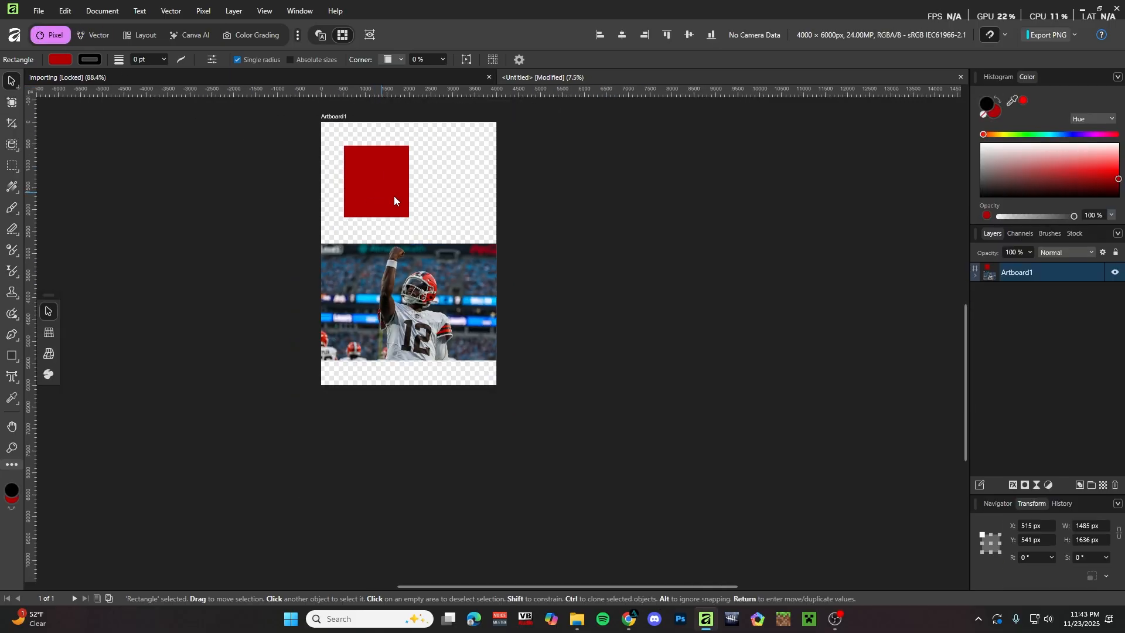
scroll(448, 206, "up", 1)
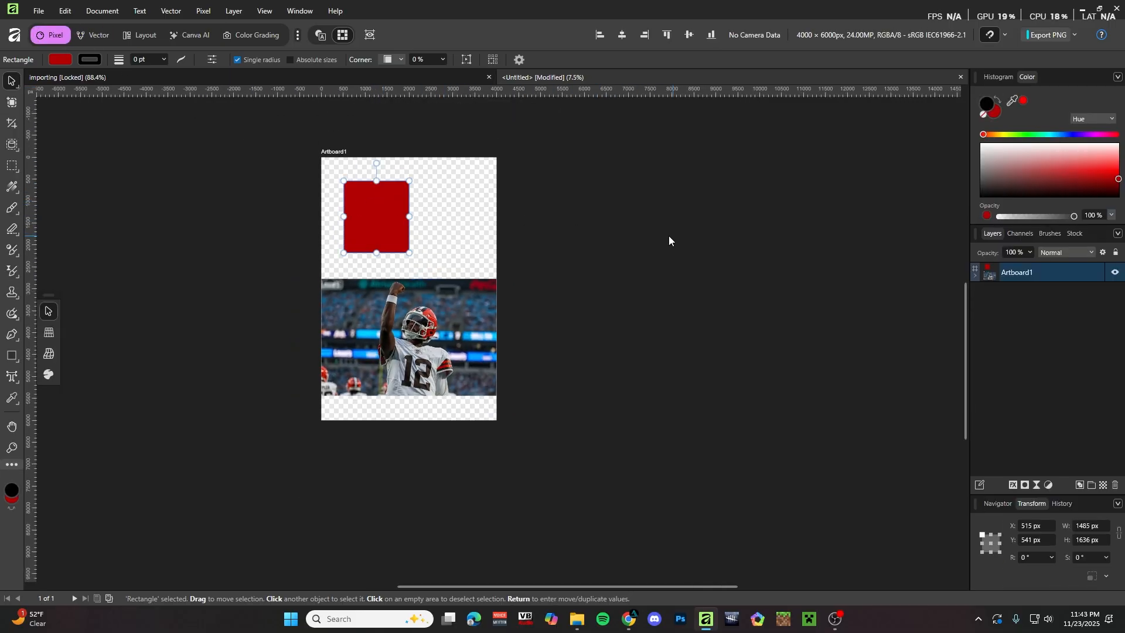
scroll(427, 215, "up", 1)
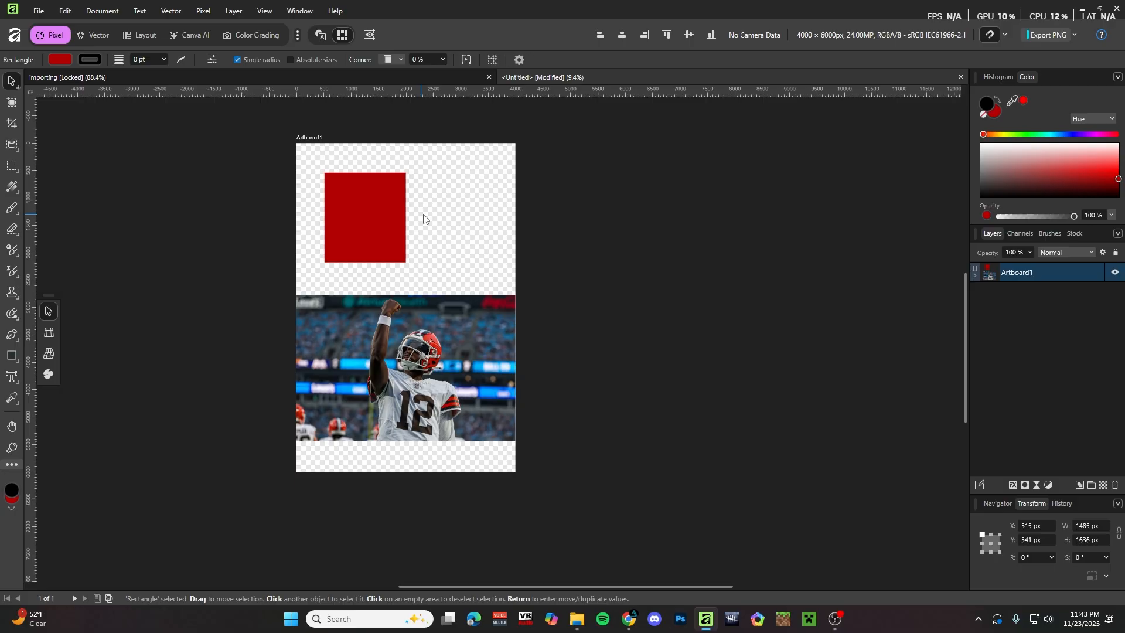
scroll(366, 225, "up", 1)
key("Delete")
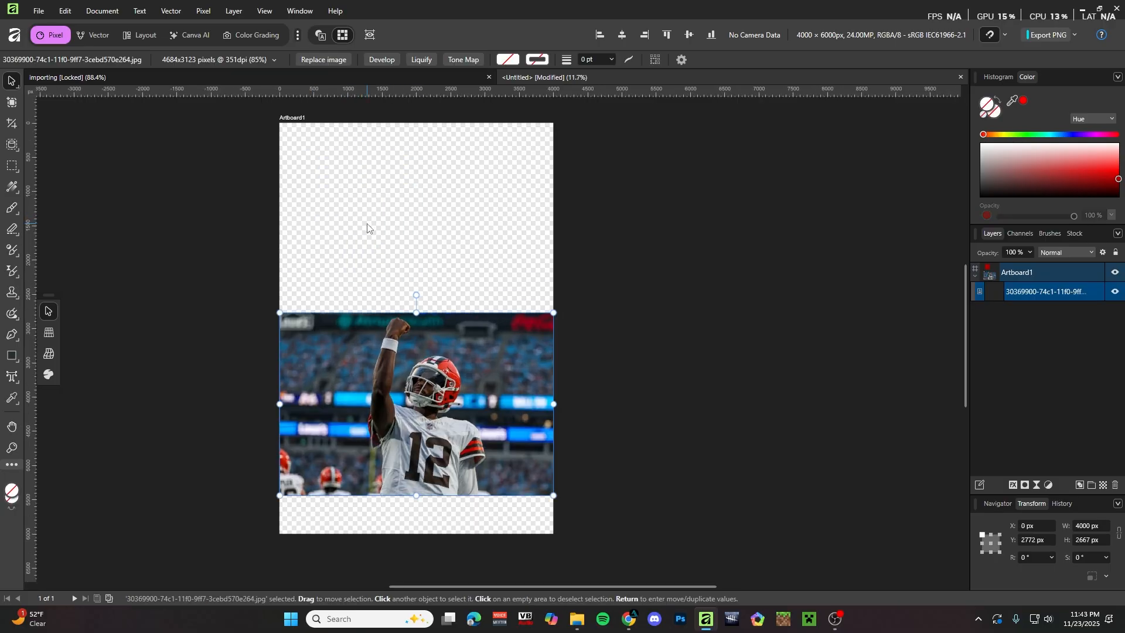
Move the football photo up to the vertical middle of the artboard, at about Y 1796 px, and deselect it.
scroll(438, 321, "down", 1)
left_click_drag(438, 322, 543, 255)
scroll(542, 256, "up", 1)
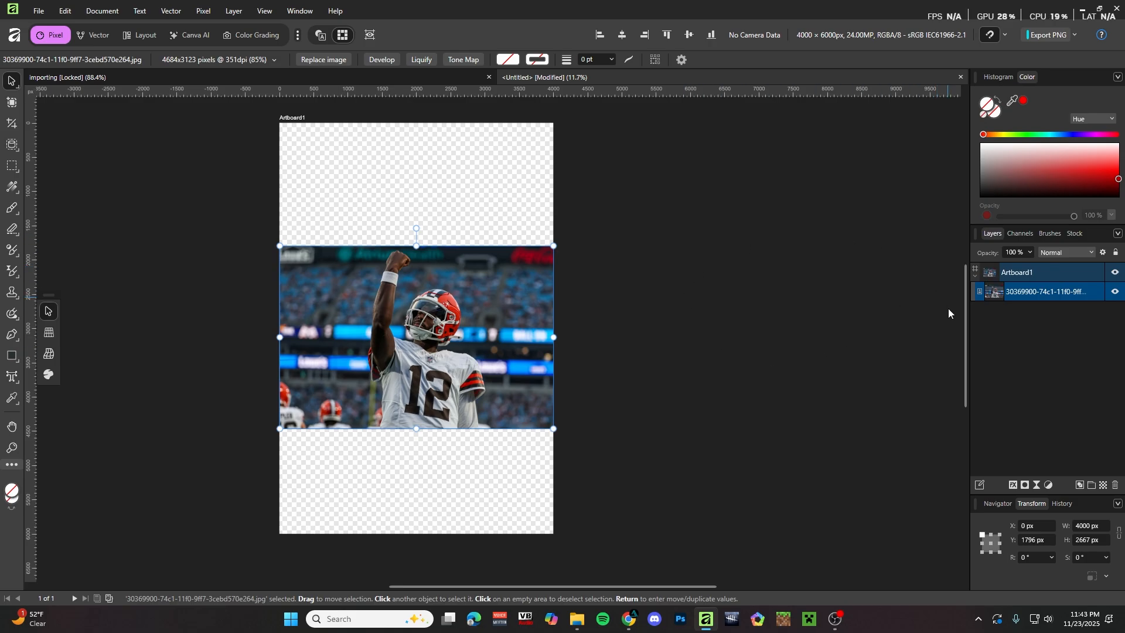
left_click(995, 315)
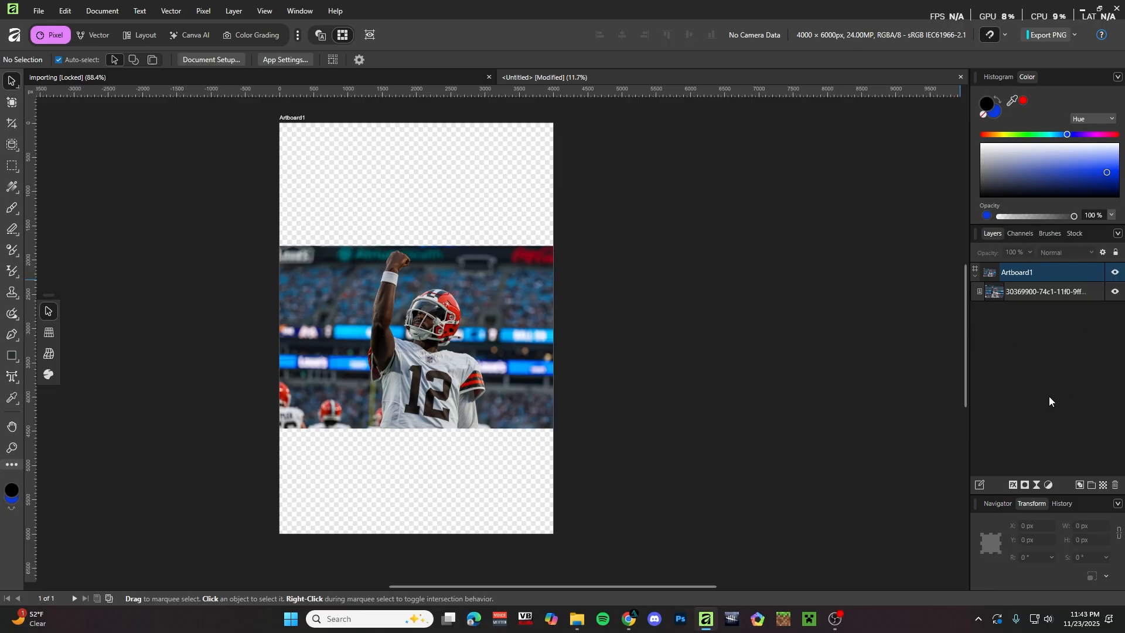
View the list of available layer effects beside the artboard and close it without applying any.
left_click(1014, 485)
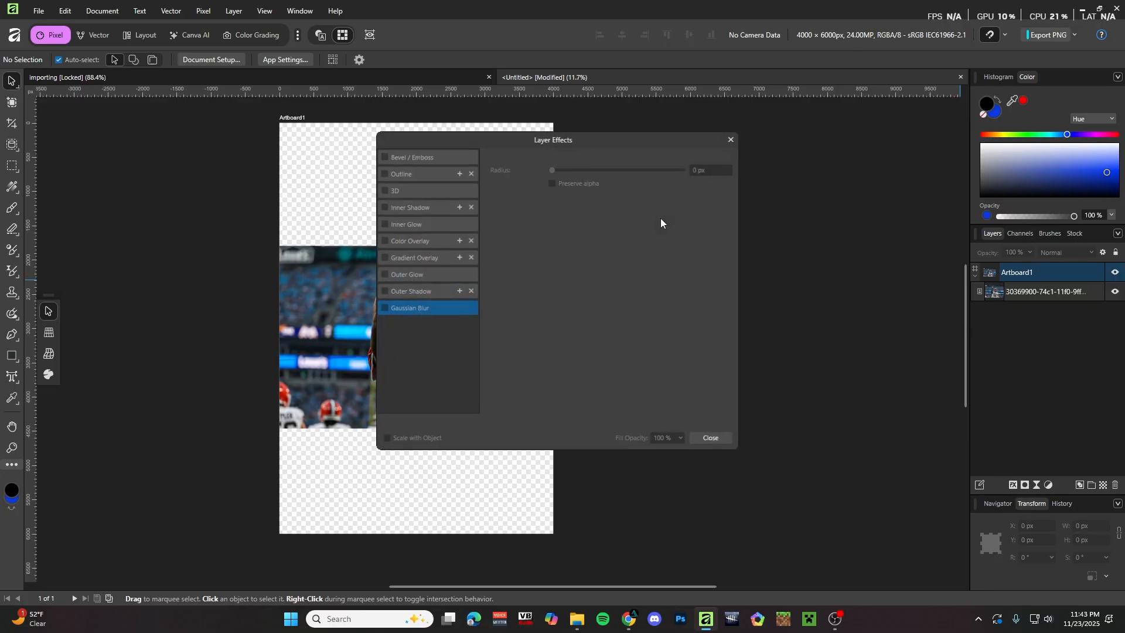
left_click_drag(507, 139, 690, 141)
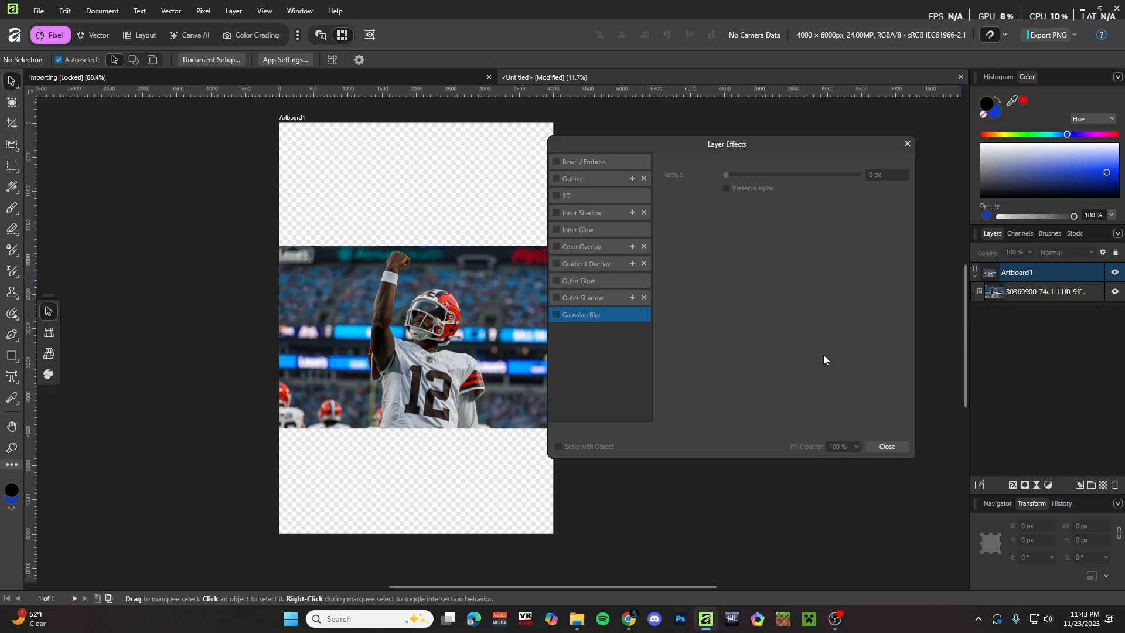
left_click(888, 447)
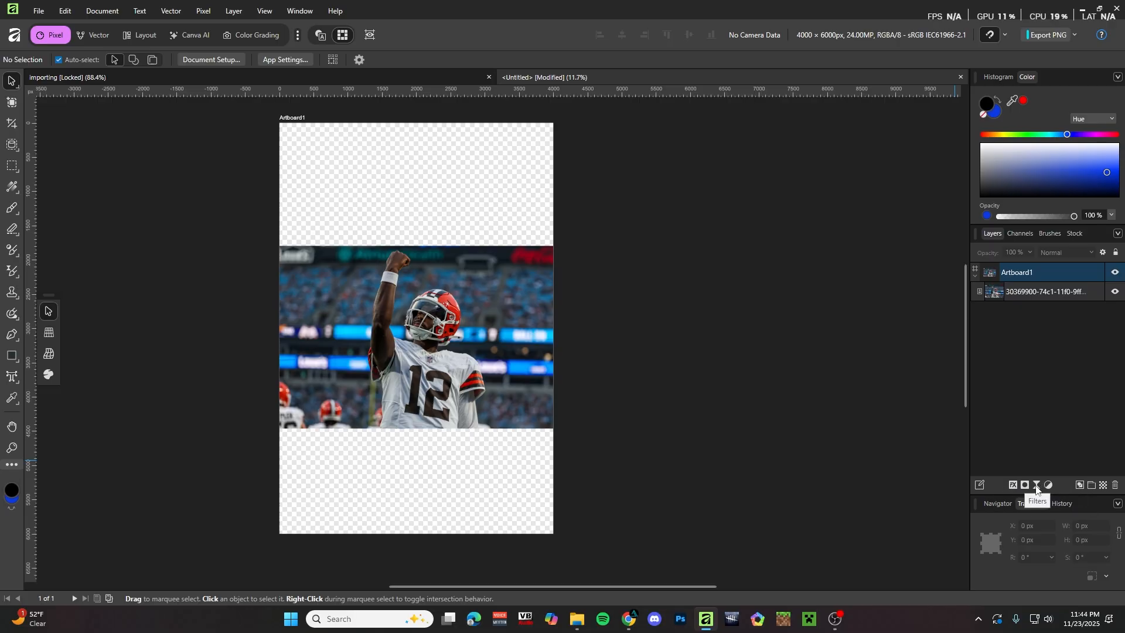
Browse the live filters for the football photo layer and add a Glitch filter to it.
left_click(1035, 287)
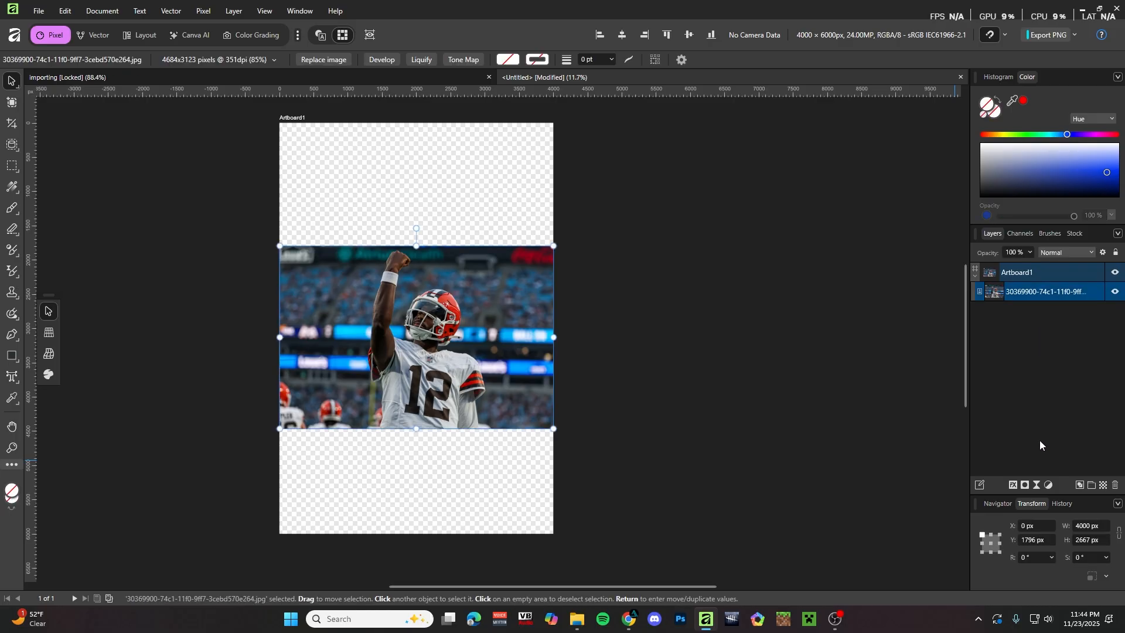
left_click(1037, 485)
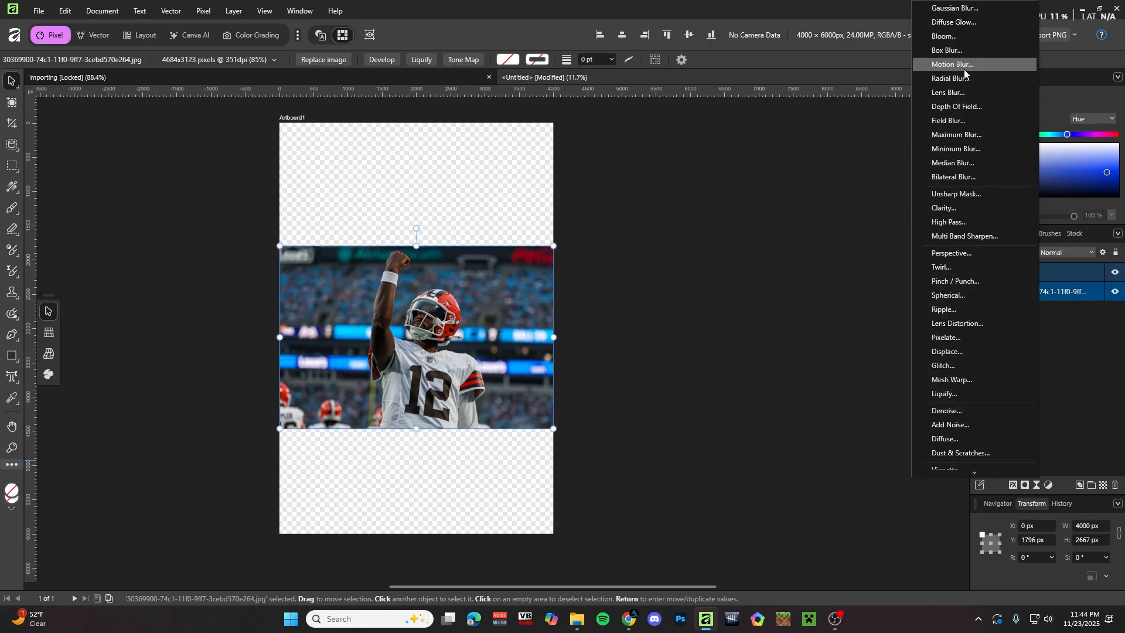
scroll(996, 456, "down", 3)
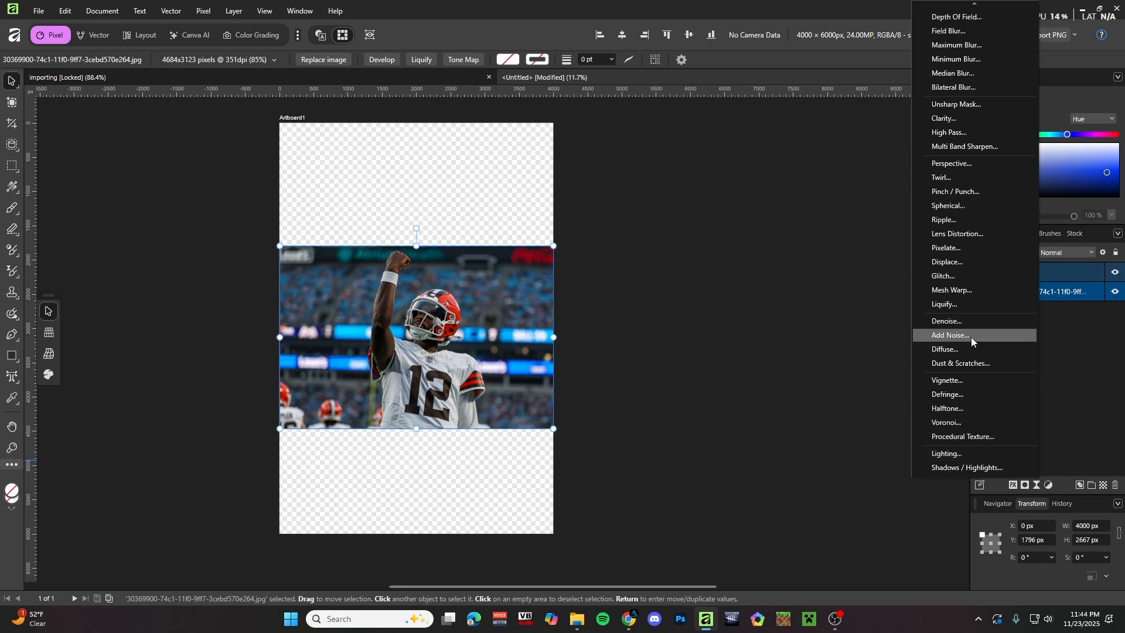
scroll(972, 252, "up", 3)
scroll(973, 346, "down", 3)
scroll(970, 273, "up", 3)
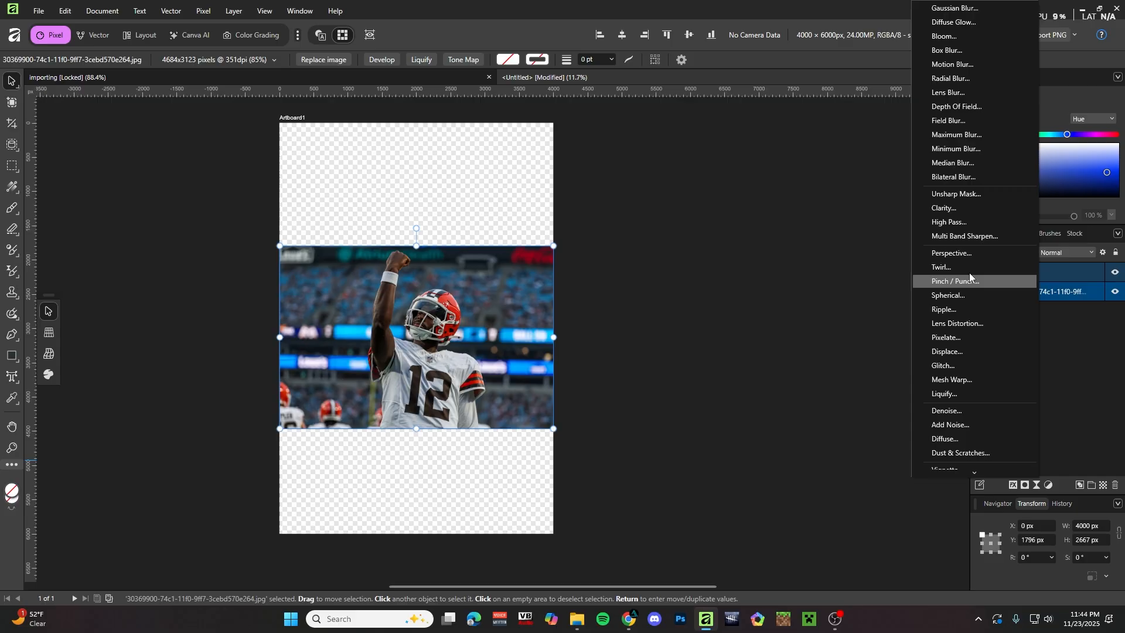
scroll(970, 287, "down", 2)
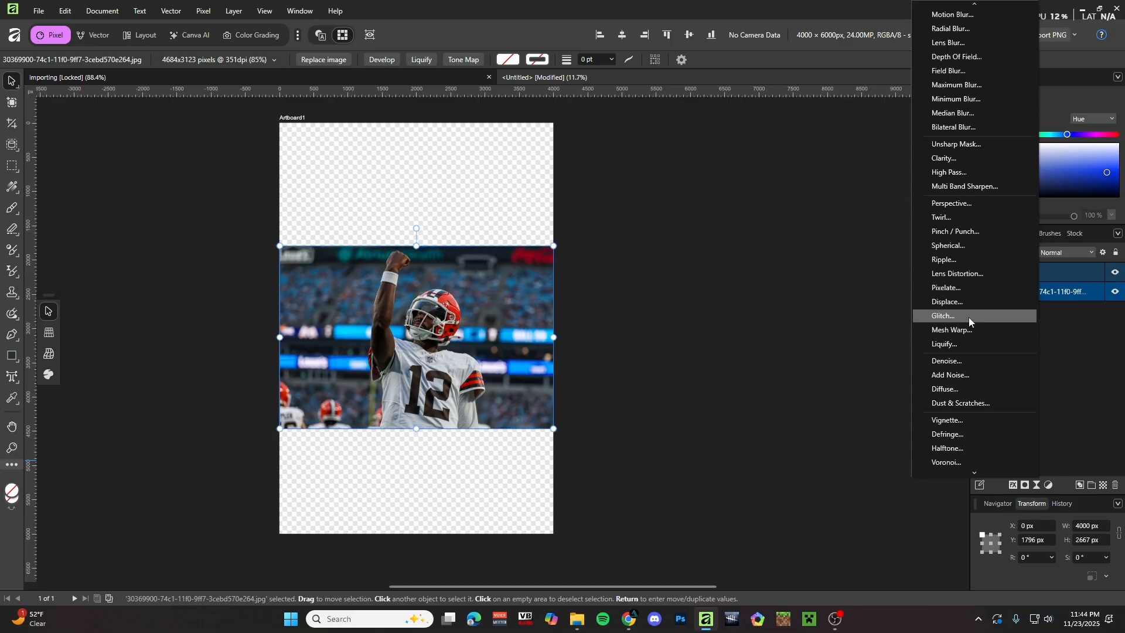
left_click(966, 315)
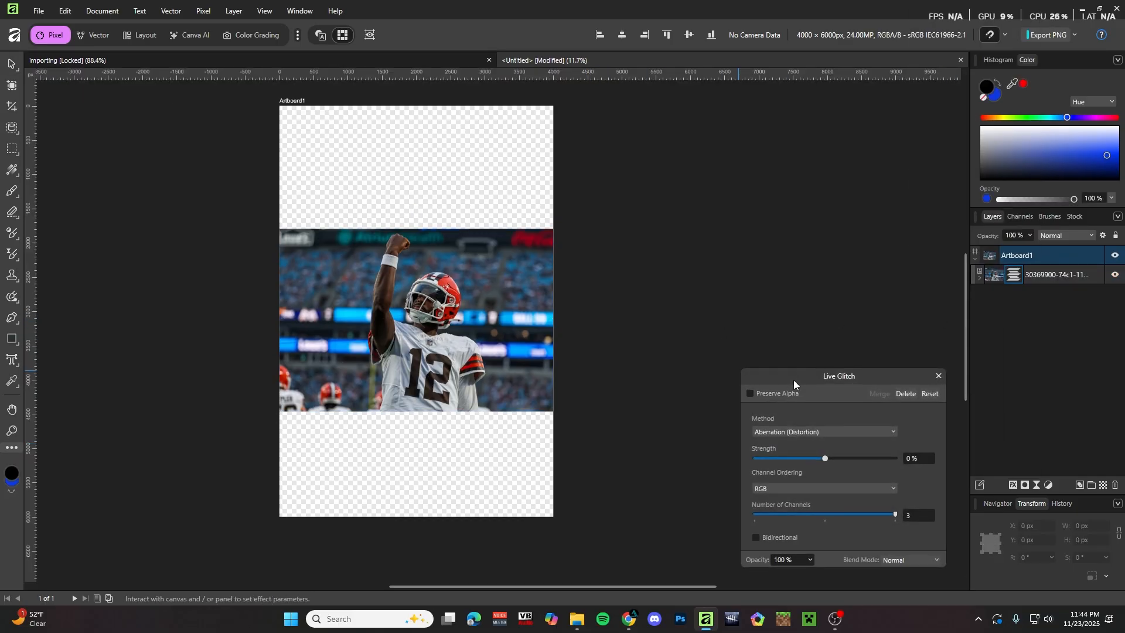
left_click_drag(794, 378, 730, 221)
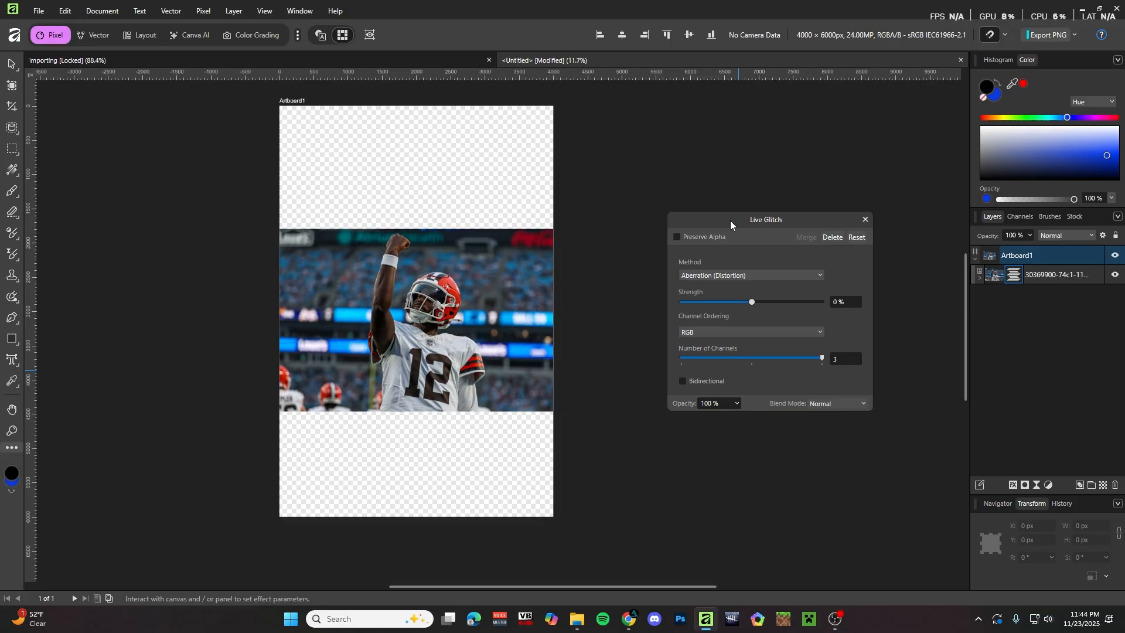
Set the Glitch filter to Shred (Color) with 86% horizontal strength, 47% vertical strength and 379 pixel spacing.
left_click(809, 275)
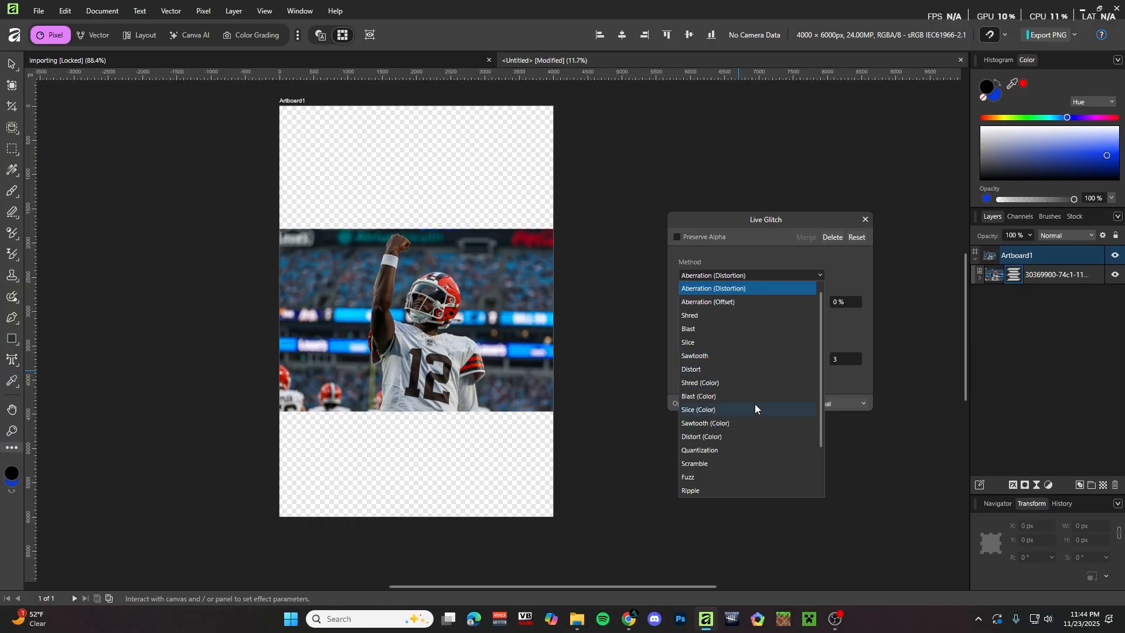
left_click(731, 382)
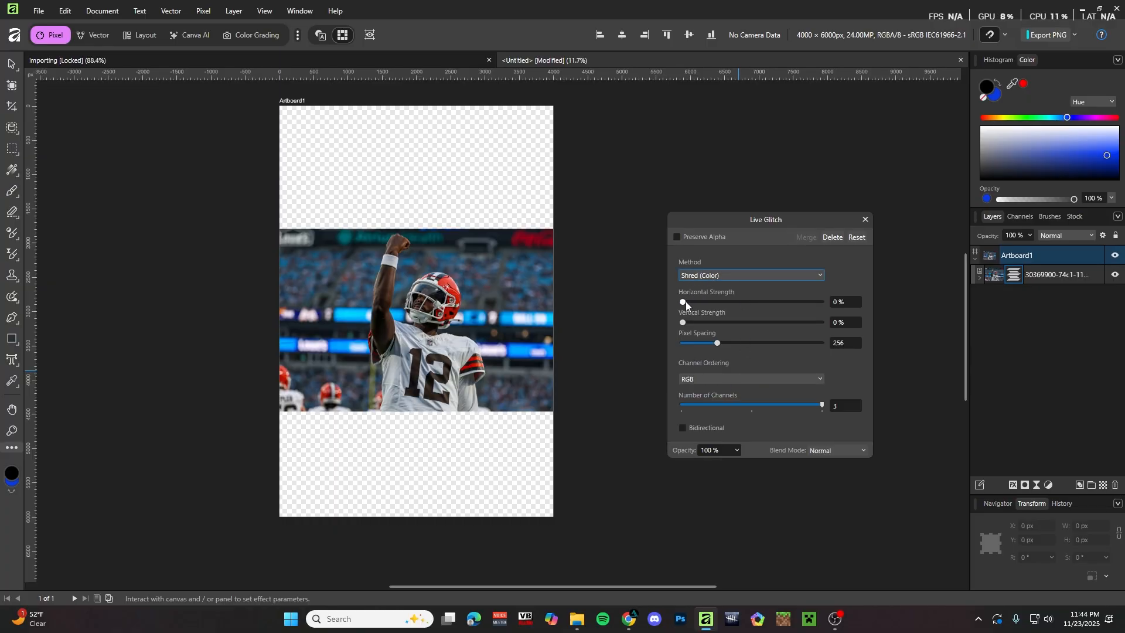
left_click_drag(687, 302, 733, 343)
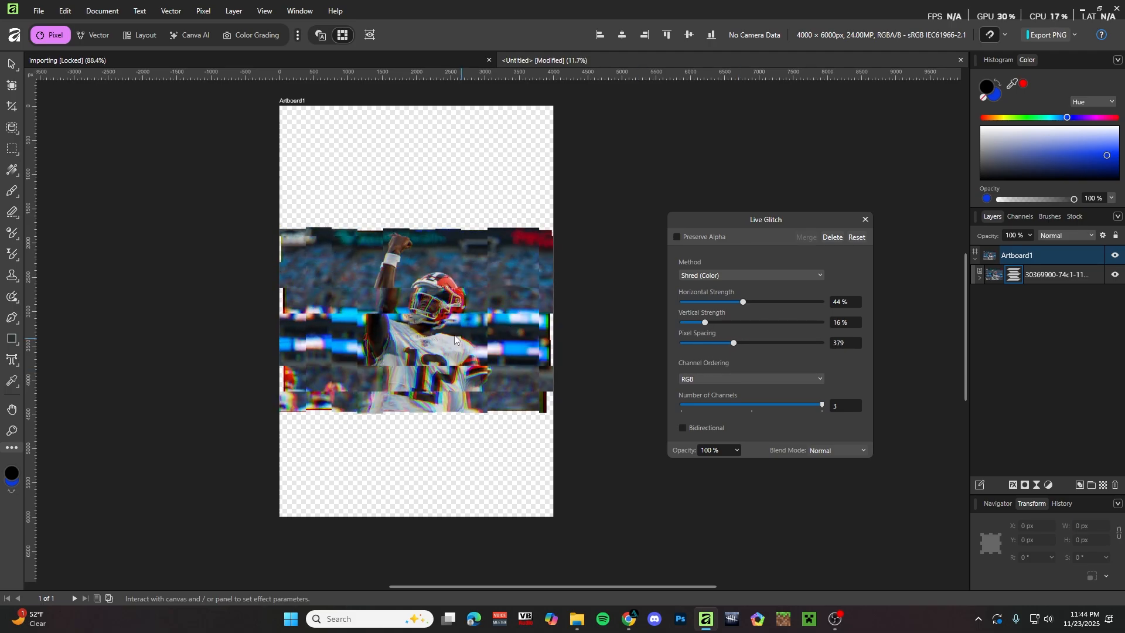
left_click_drag(417, 306, 351, 282)
left_click_drag(476, 287, 462, 320)
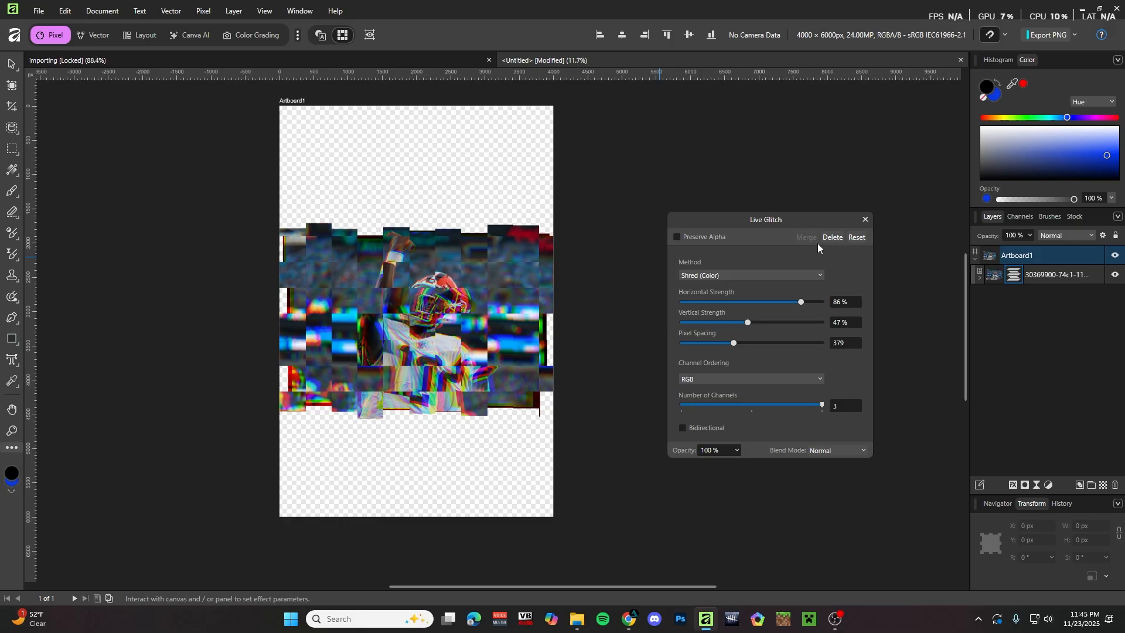
left_click(866, 221)
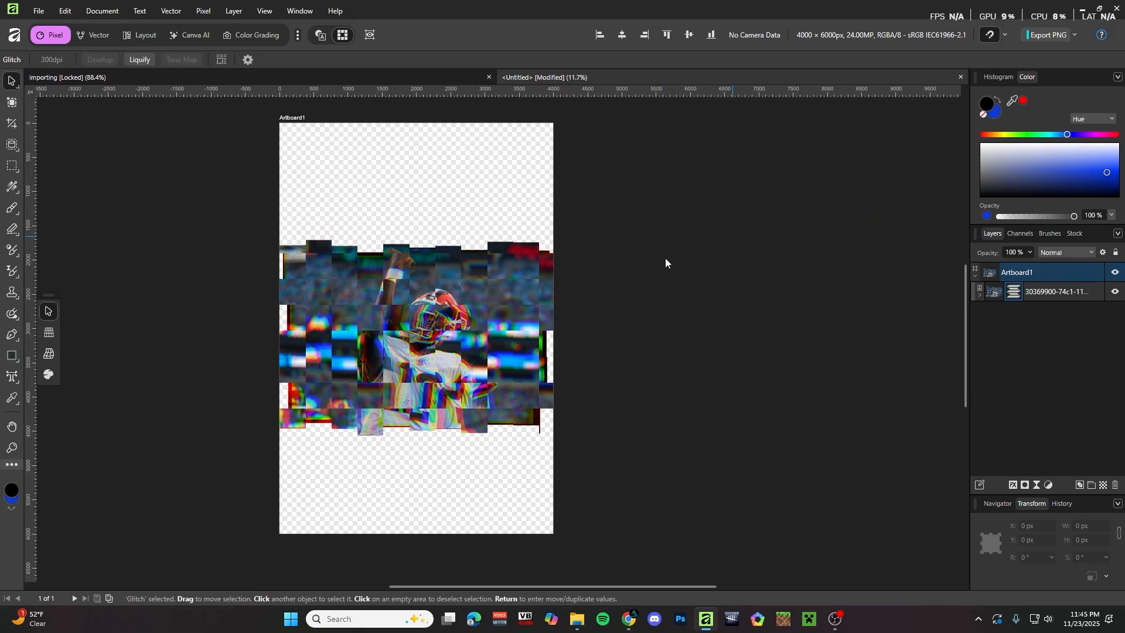
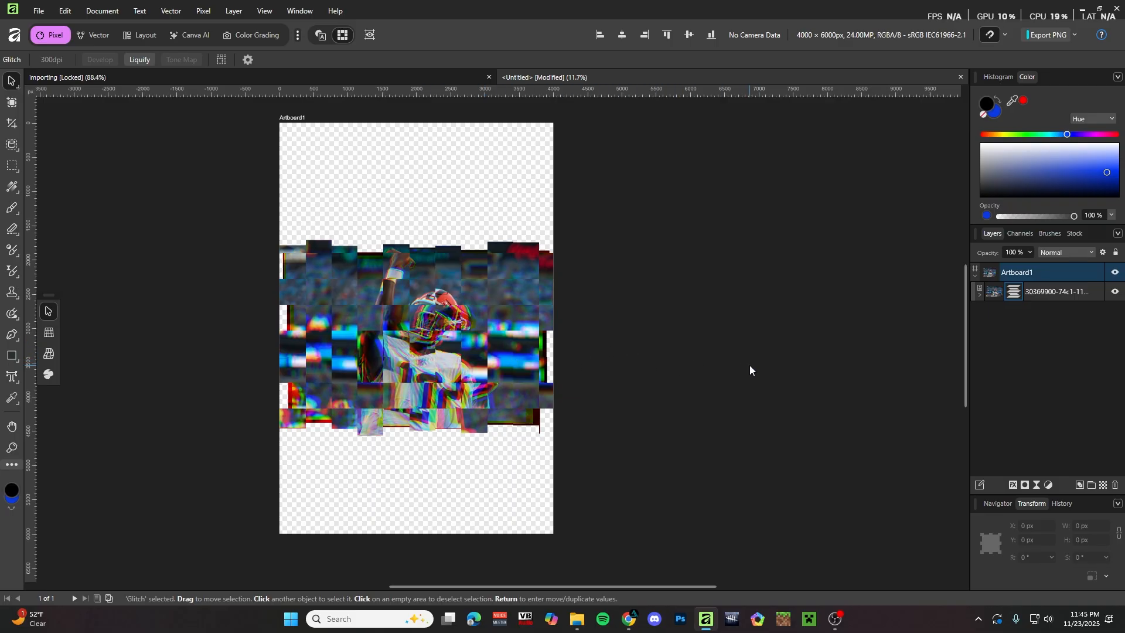
Reopen the Glitch filter nested under the photo and set horizontal strength to 18%, vertical strength to 10% and pixel spacing to 392.
left_click(980, 295)
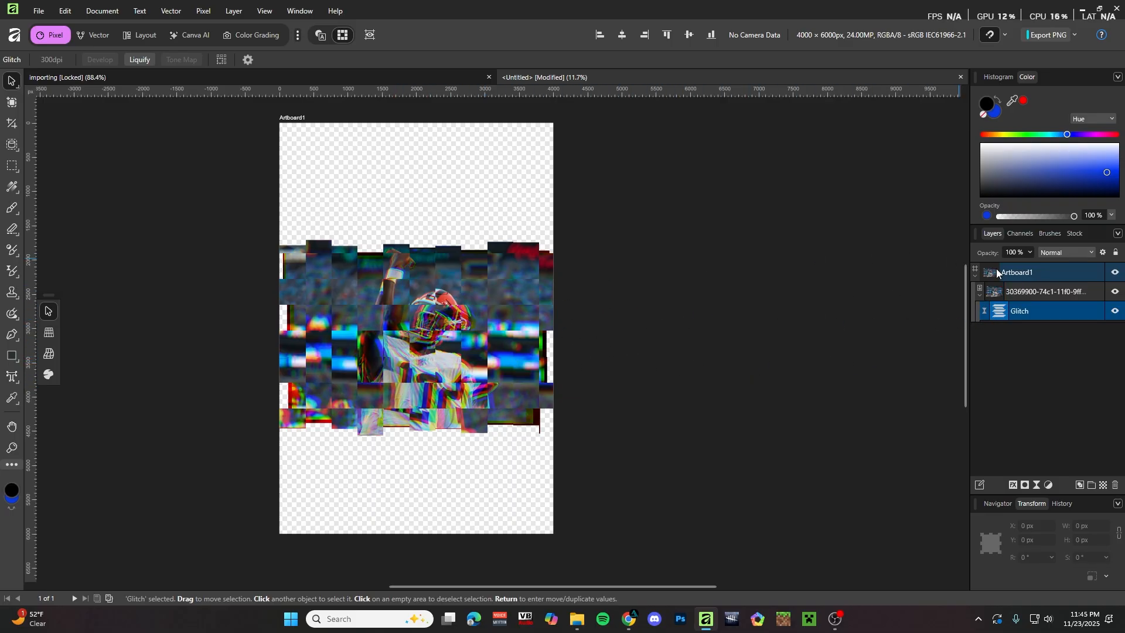
double_click(1006, 314)
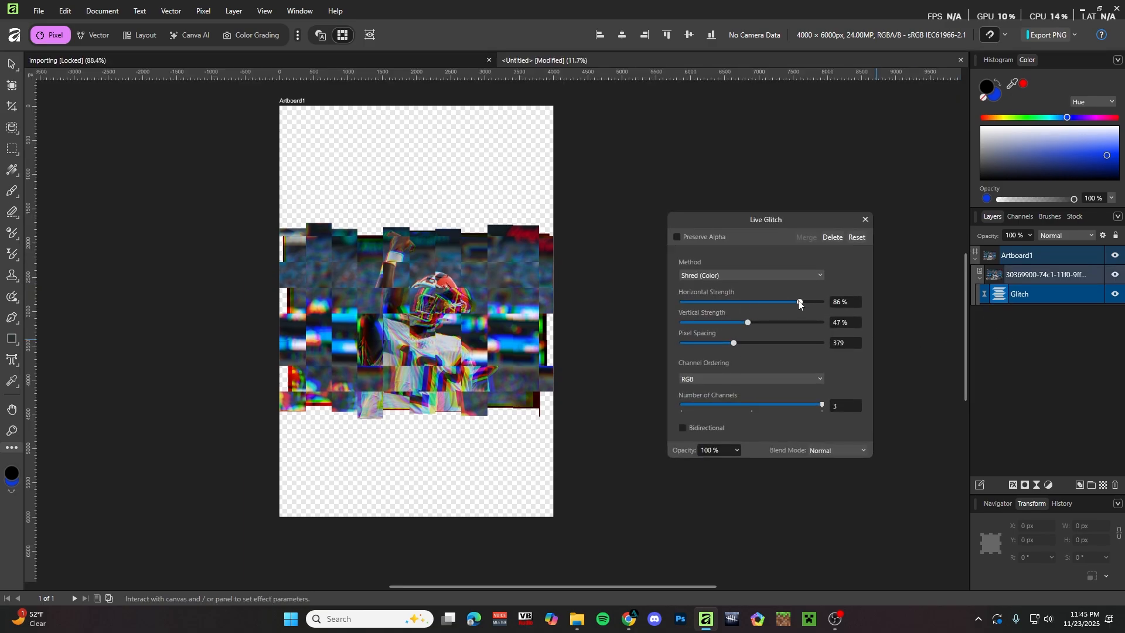
left_click_drag(801, 302, 726, 346)
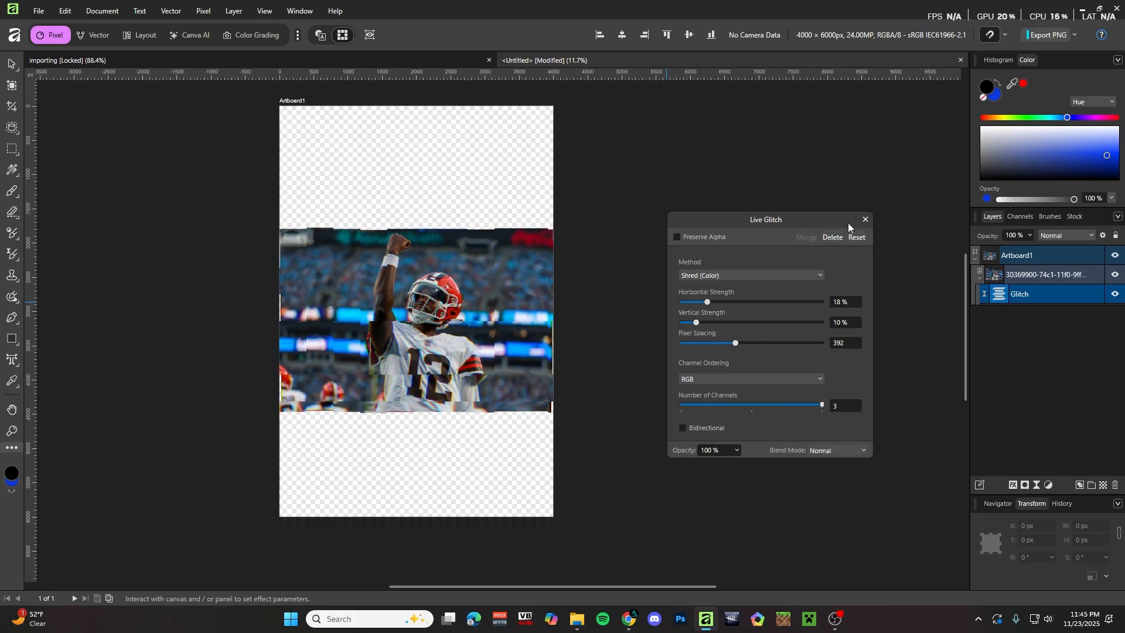
left_click(866, 220)
Delete the Glitch filter from the photo layer.
left_click(1005, 314)
left_click(833, 237)
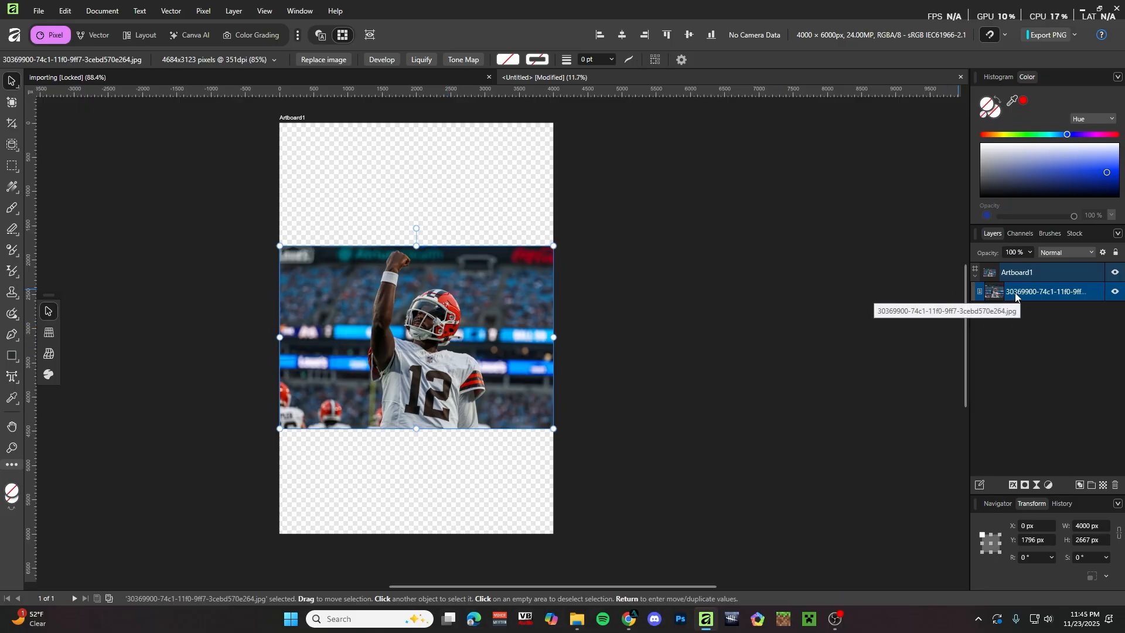
Add a live Glitch filter to the photo using the Shred method with 15% horizontal and 5% vertical strength.
left_click(1036, 484)
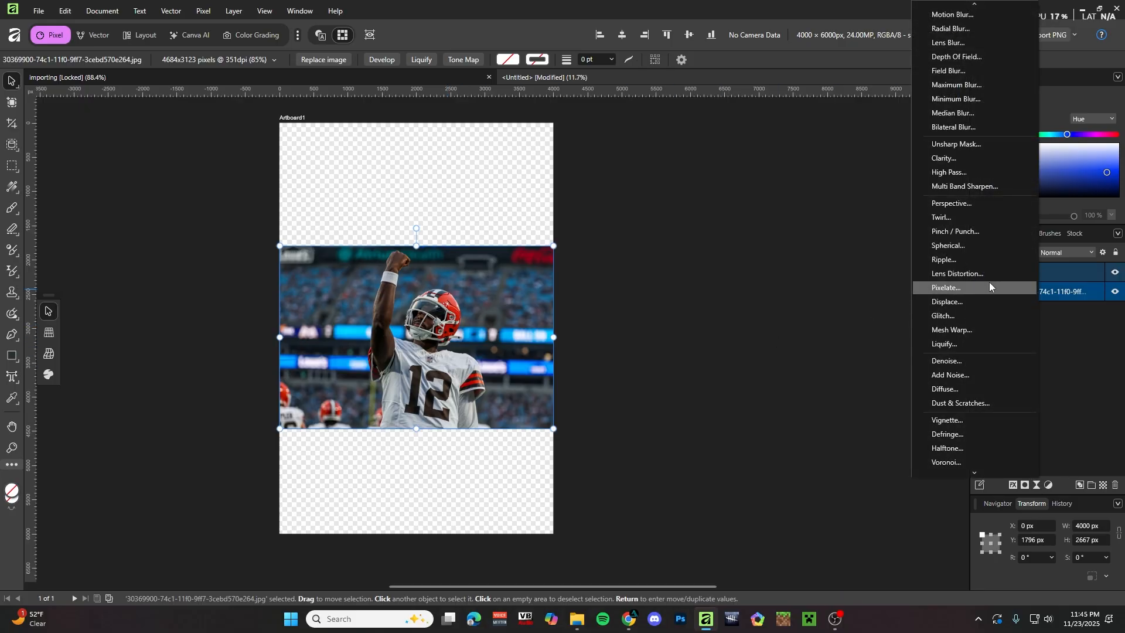
left_click(985, 321)
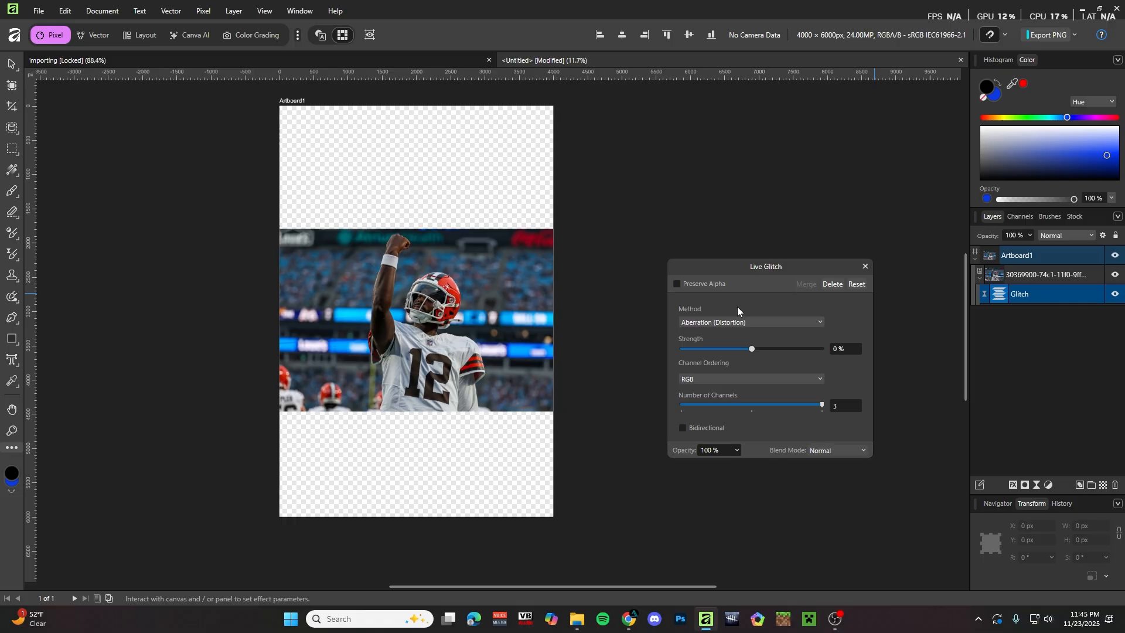
left_click(766, 322)
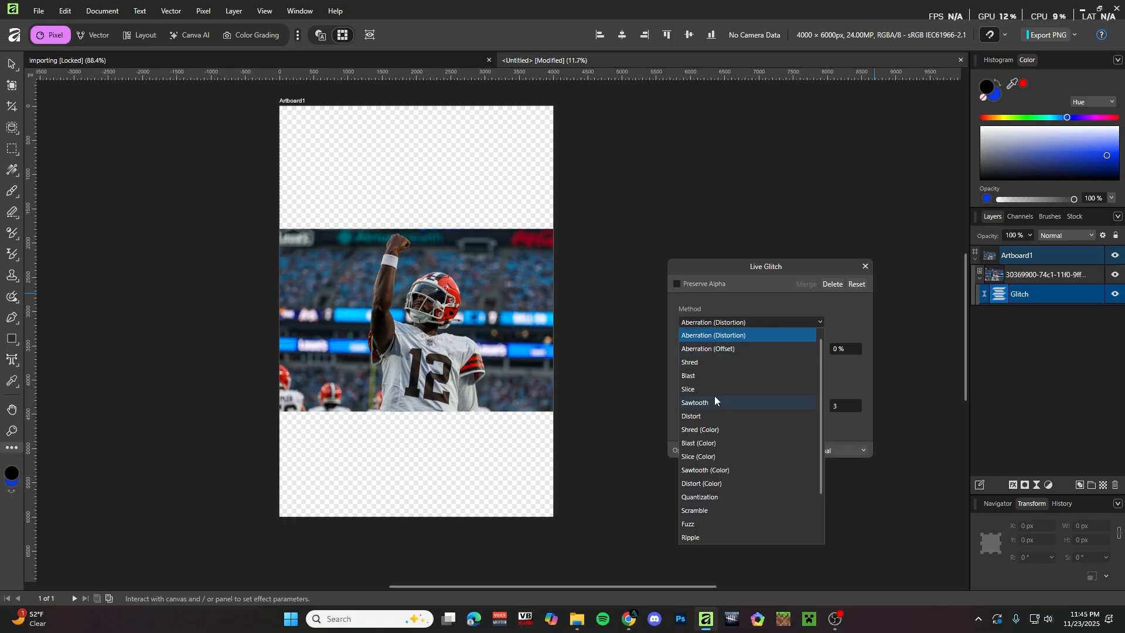
left_click(710, 367)
mouse_move(682, 349)
left_mouse_down()
mouse_move(707, 350)
mouse_move(713, 371)
mouse_move(689, 370)
left_mouse_up()
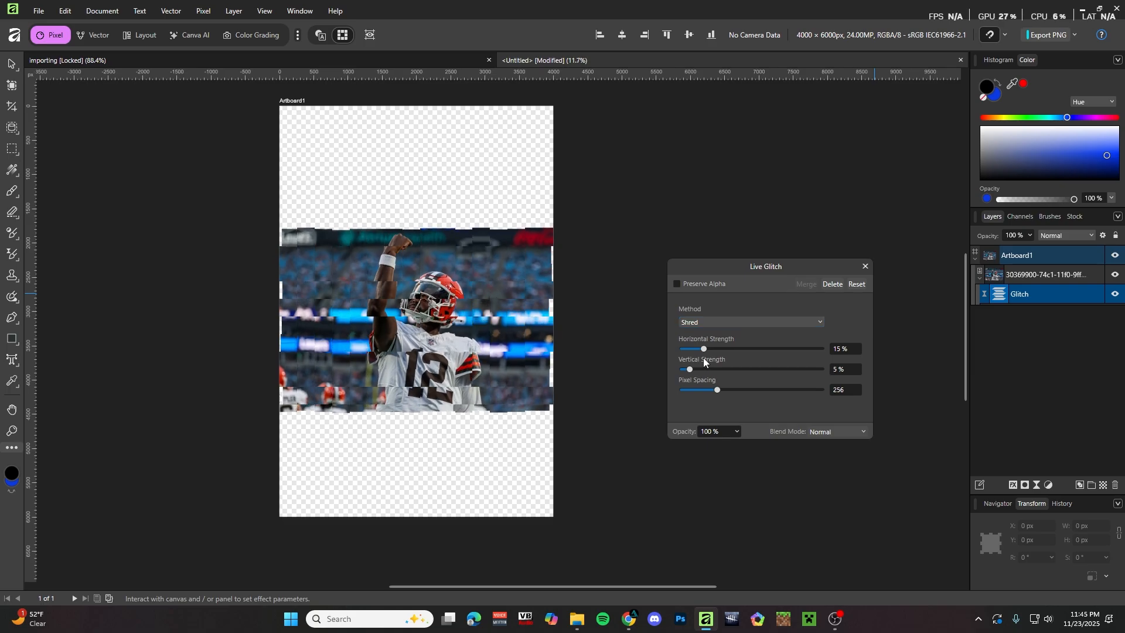
Raise the live Glitch filter's horizontal strength to 18% and close its settings.
left_click(704, 350)
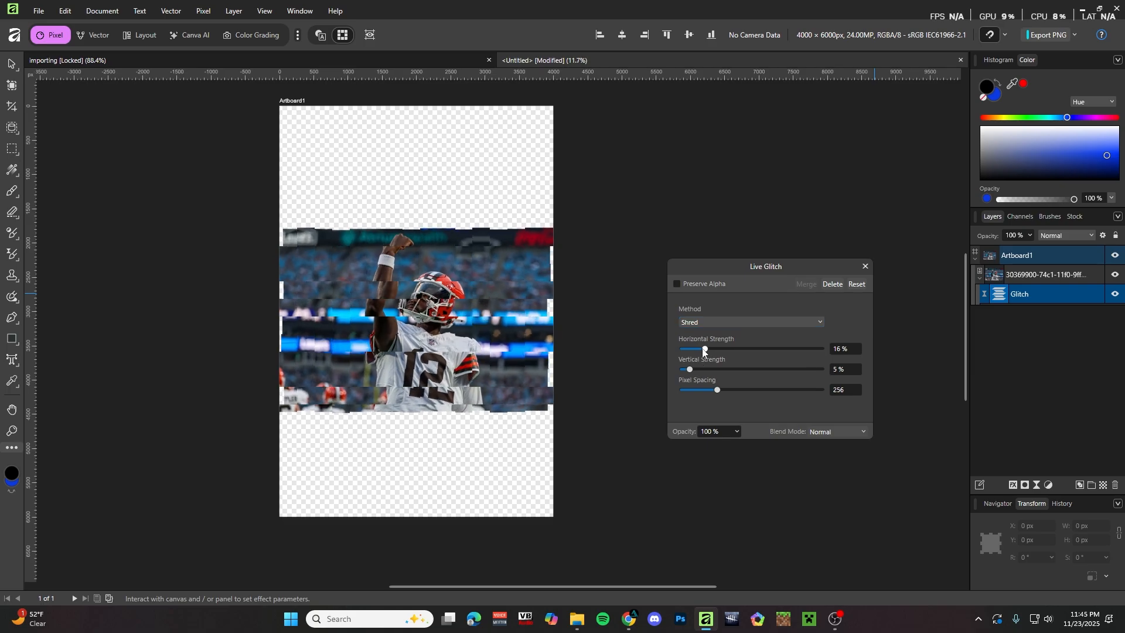
left_click(865, 266)
double_click(1002, 311)
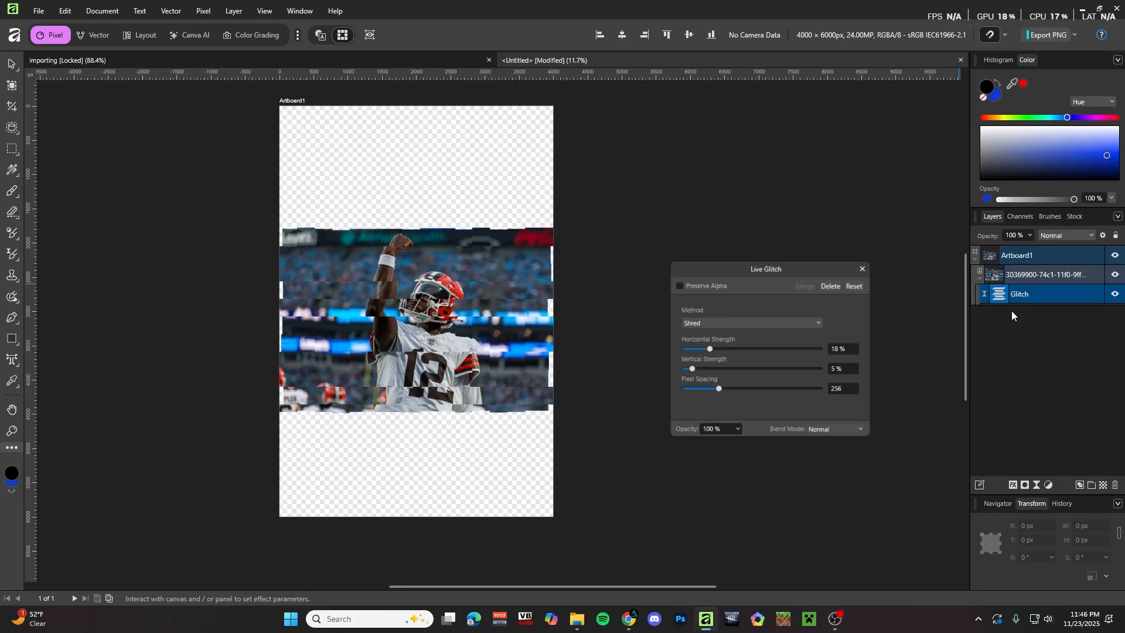
left_click(866, 267)
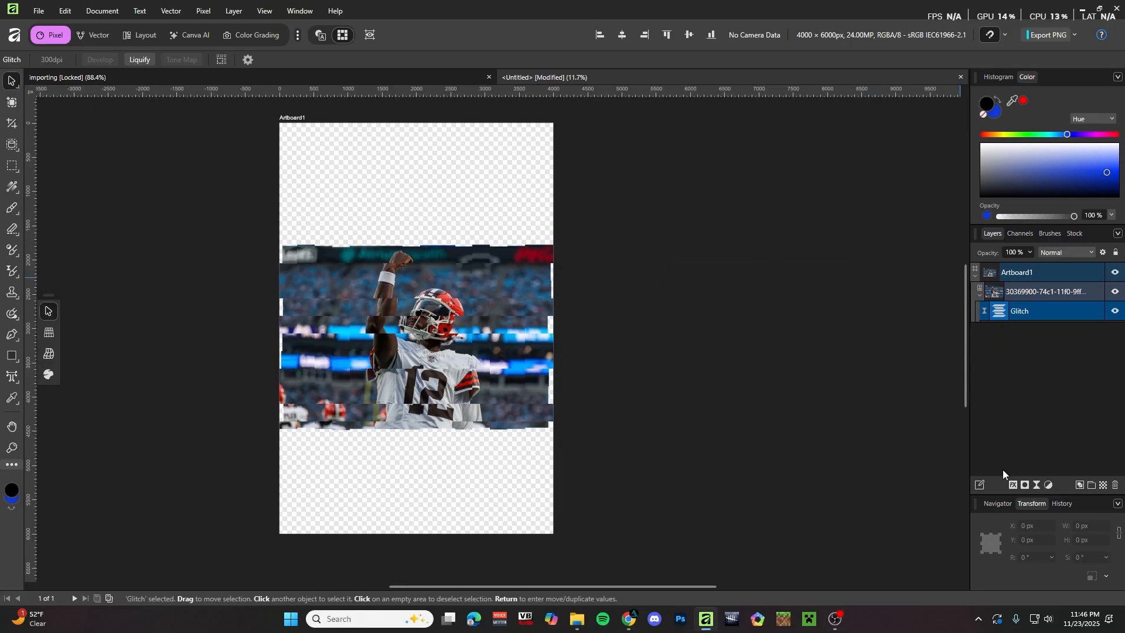
Add a mask, nest it inside the Glitch filter and expand the filter layer.
left_click(1025, 485)
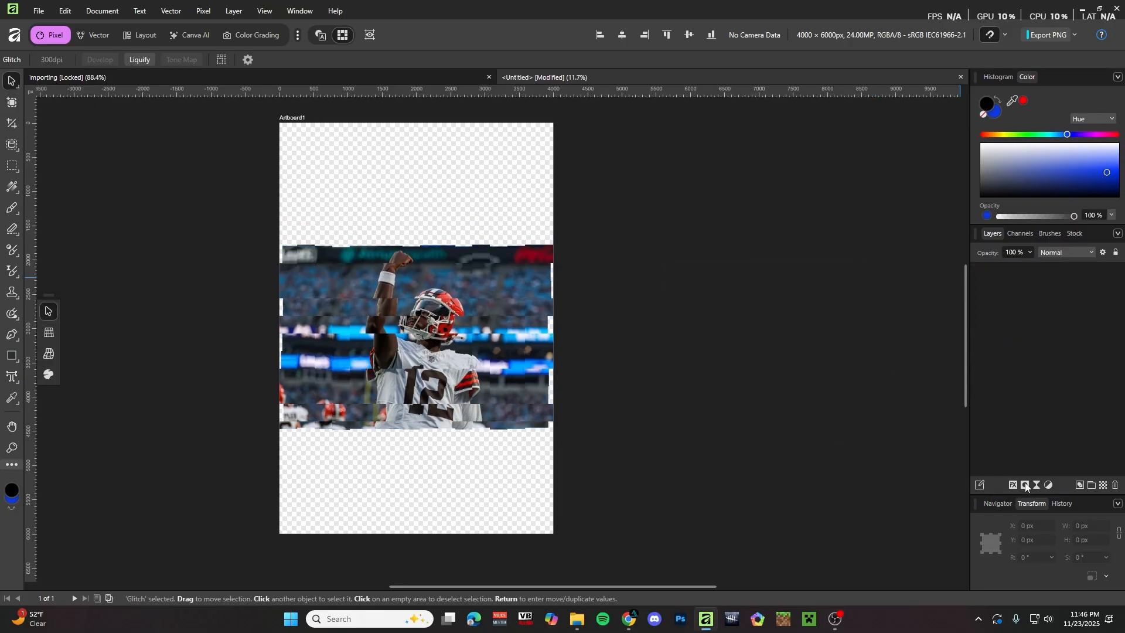
left_click_drag(1016, 295, 1040, 326)
left_click(986, 316)
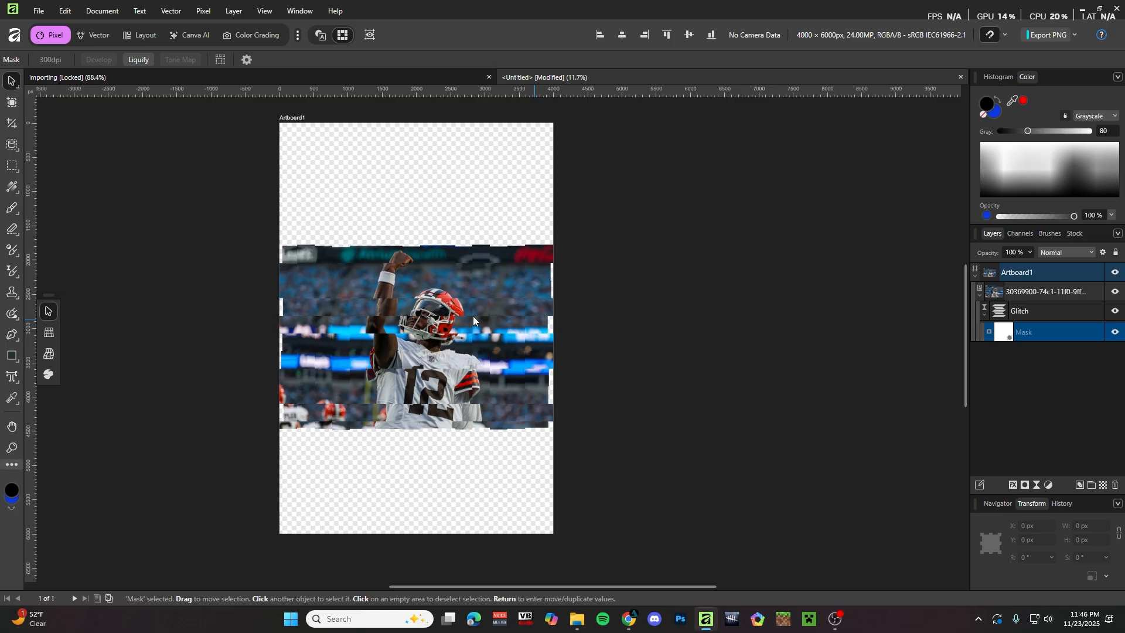
Set up a black 512 px paint brush with 0% hardness for painting on the Glitch mask.
scroll(315, 322, "up", 3)
key("b")
scroll(357, 302, "down", 2)
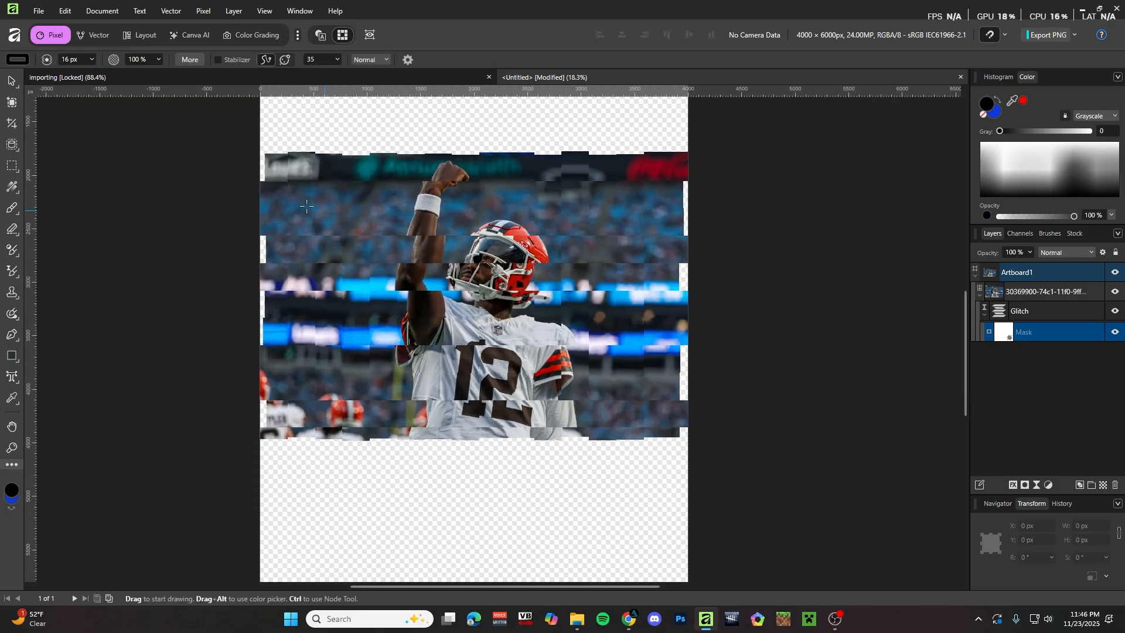
left_click(92, 59)
left_click(119, 72)
key("b")
scroll(440, 331, "down", 3)
scroll(551, 305, "up", 1)
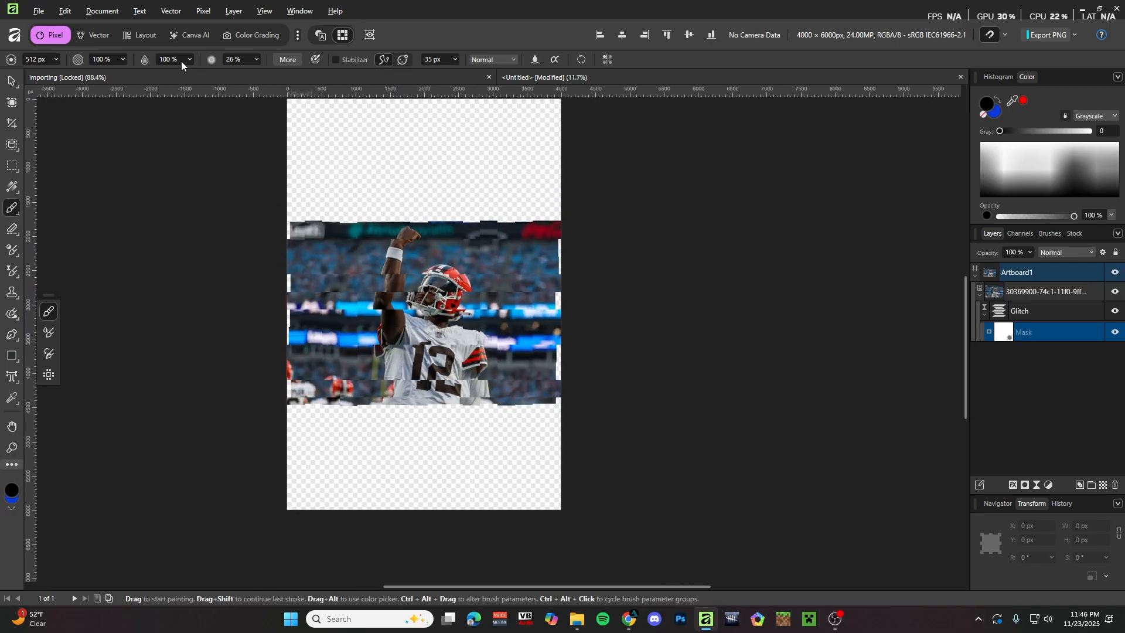
left_click(256, 60)
left_click_drag(256, 74, 234, 75)
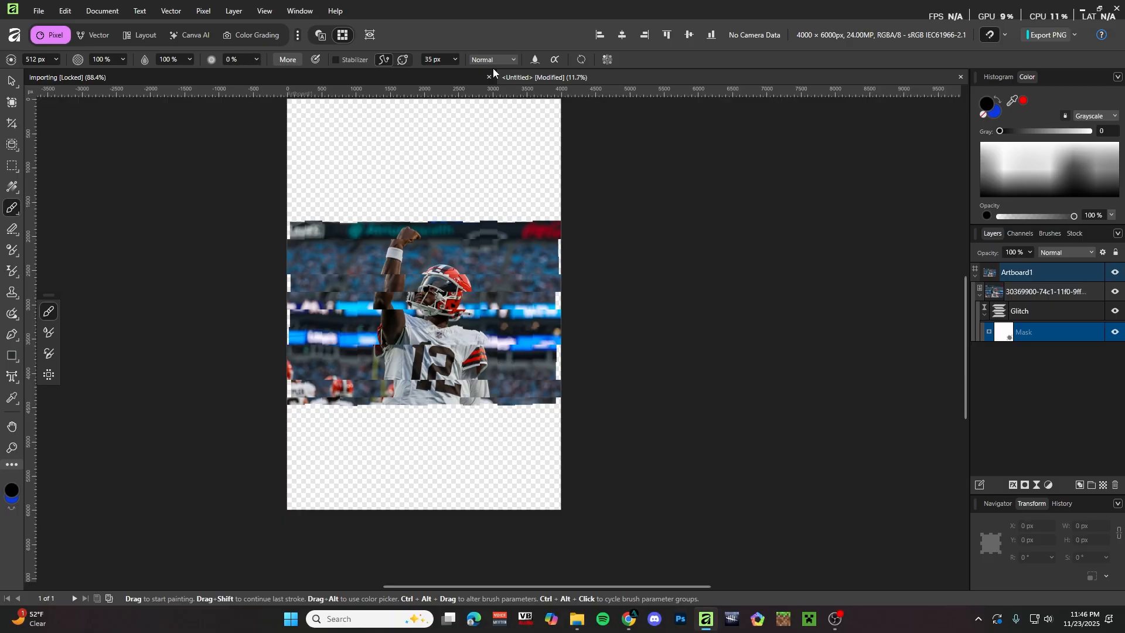
scroll(473, 219, "up", 3)
scroll(421, 273, "down", 3)
scroll(249, 199, "up", 1)
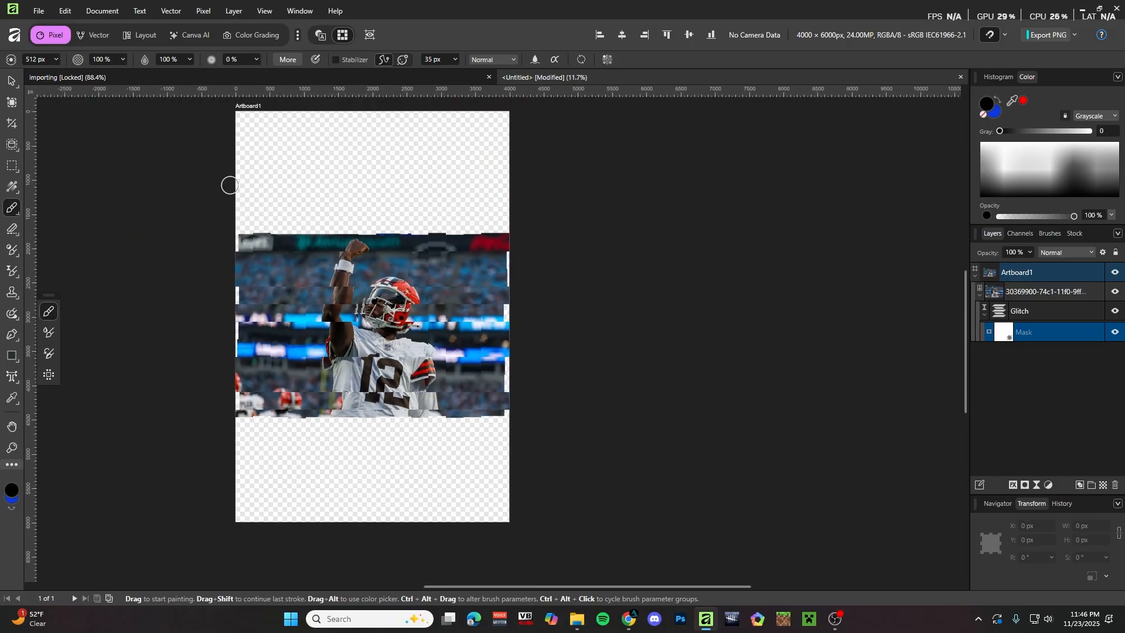
Resize the soft brush and paint black on the Glitch mask over the player's helmet and upper body to hide the effect.
left_click_drag(432, 313, 470, 309)
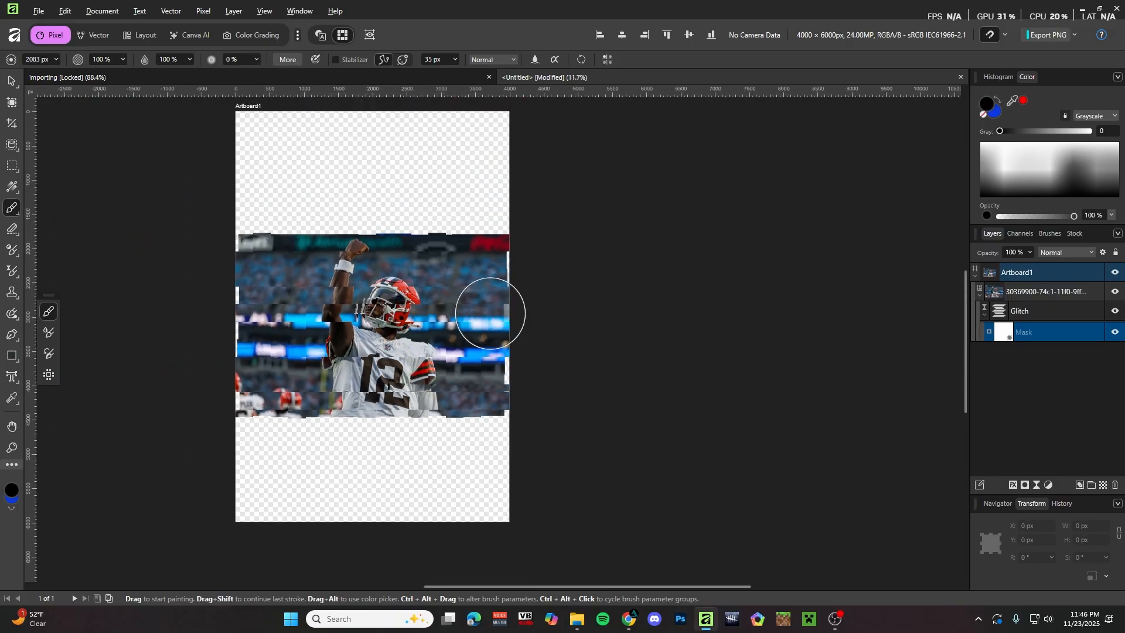
scroll(491, 308, "down", 1)
mouse_move(399, 298)
left_mouse_down()
mouse_move(393, 276)
mouse_move(344, 277)
left_mouse_up()
scroll(390, 297, "up", 3)
mouse_move(392, 272)
left_mouse_down()
mouse_move(370, 297)
mouse_move(357, 256)
mouse_move(390, 300)
mouse_move(370, 351)
mouse_move(384, 368)
mouse_move(422, 354)
left_mouse_up()
scroll(422, 354, "down", 7)
scroll(499, 356, "up", 3)
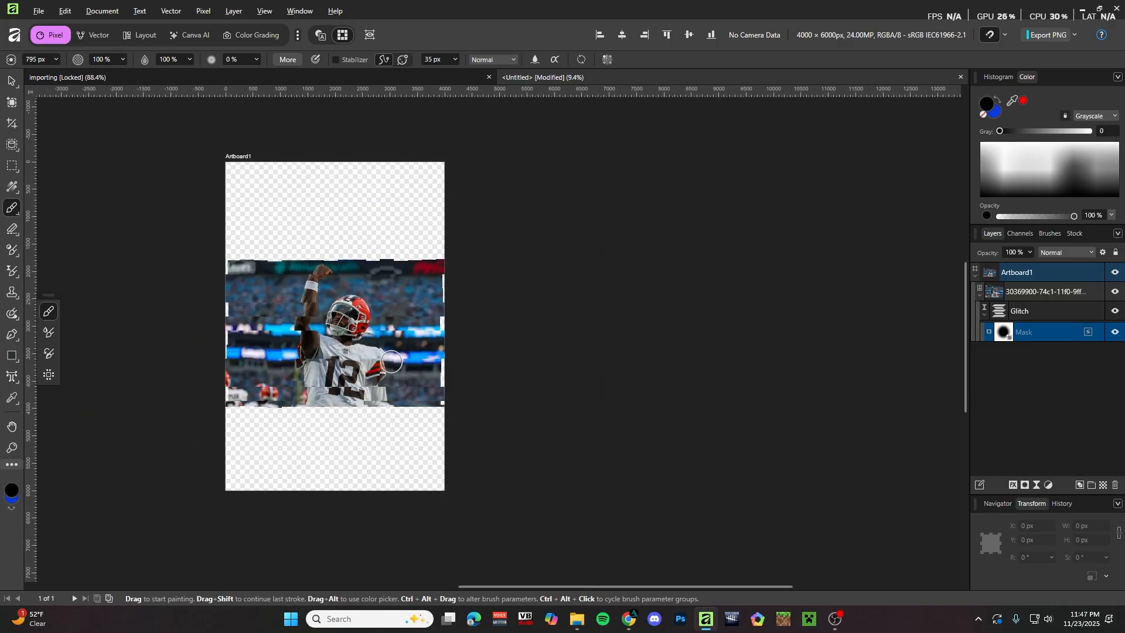
scroll(346, 380, "up", 1)
scroll(308, 289, "up", 3)
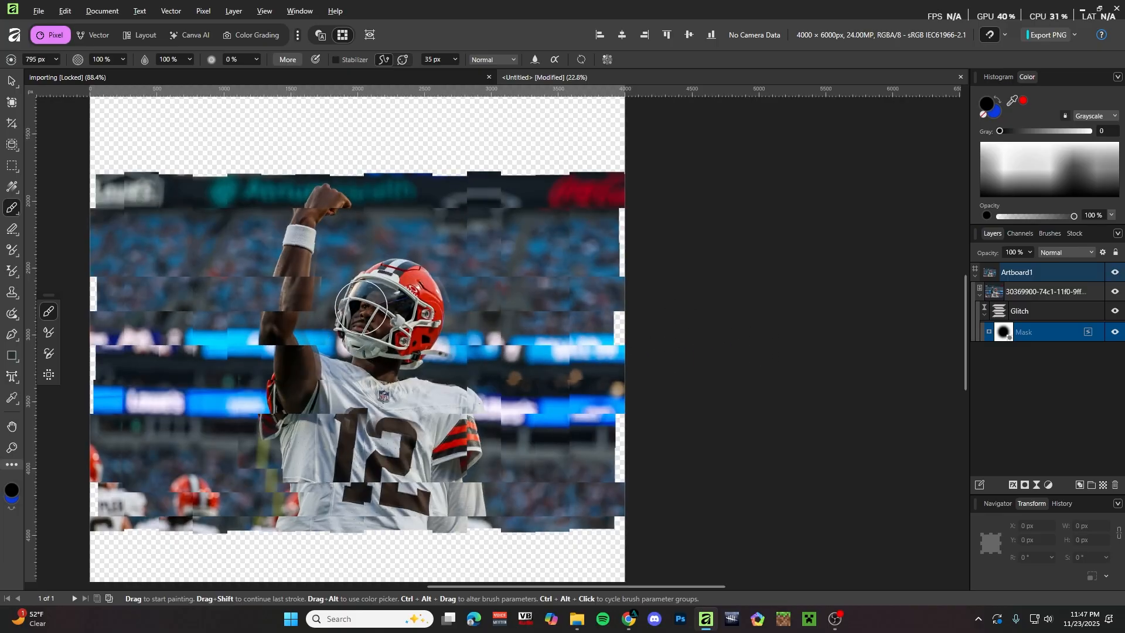
With the Move tool, inspect the Glitch filter and its painted mask against the photo.
key("v")
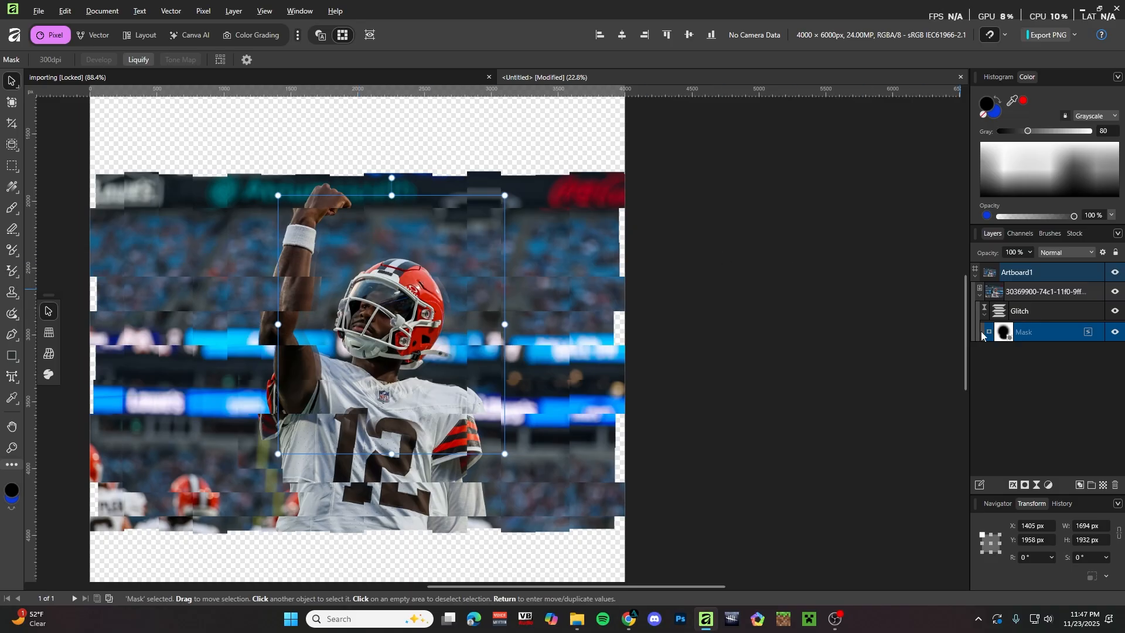
left_click(1036, 314)
left_click(1032, 331)
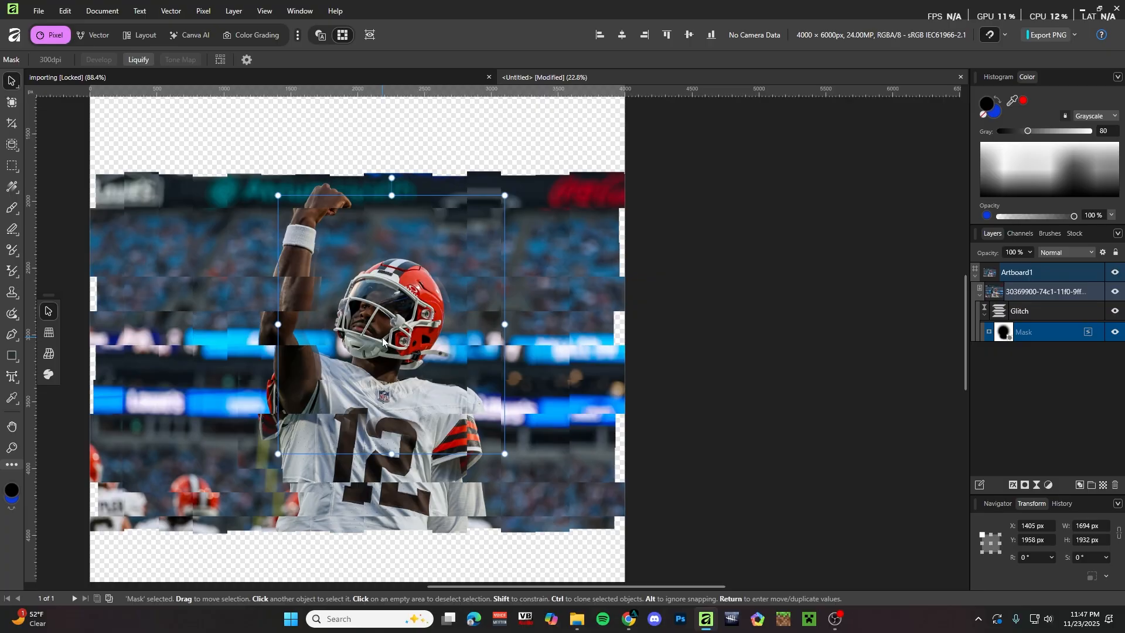
scroll(383, 342, "down", 3)
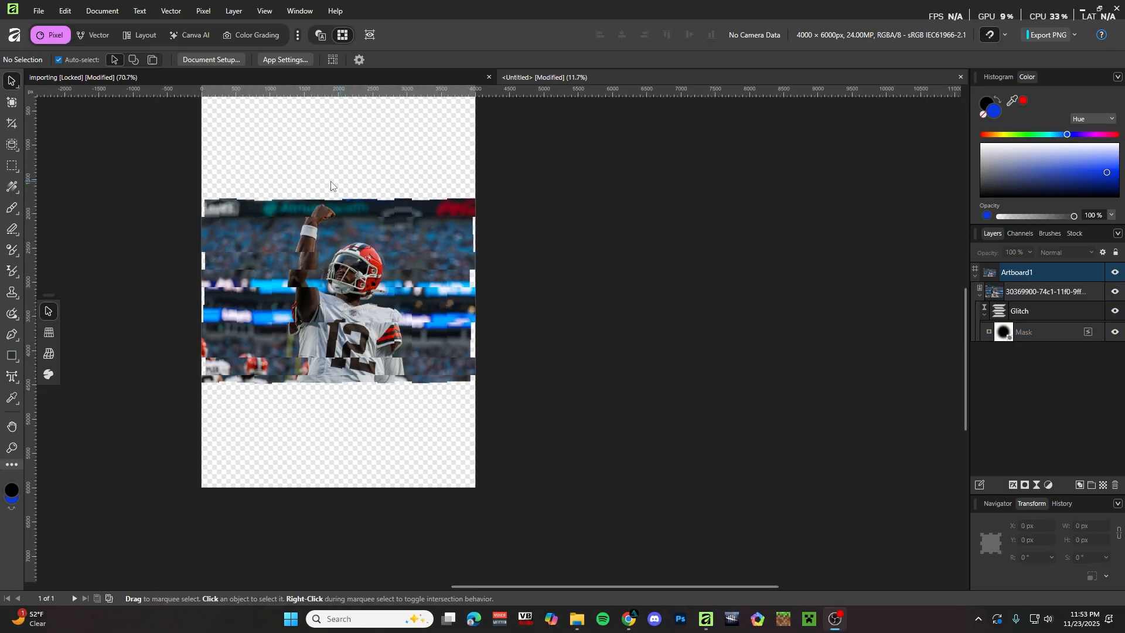
scroll(277, 184, "up", 1)
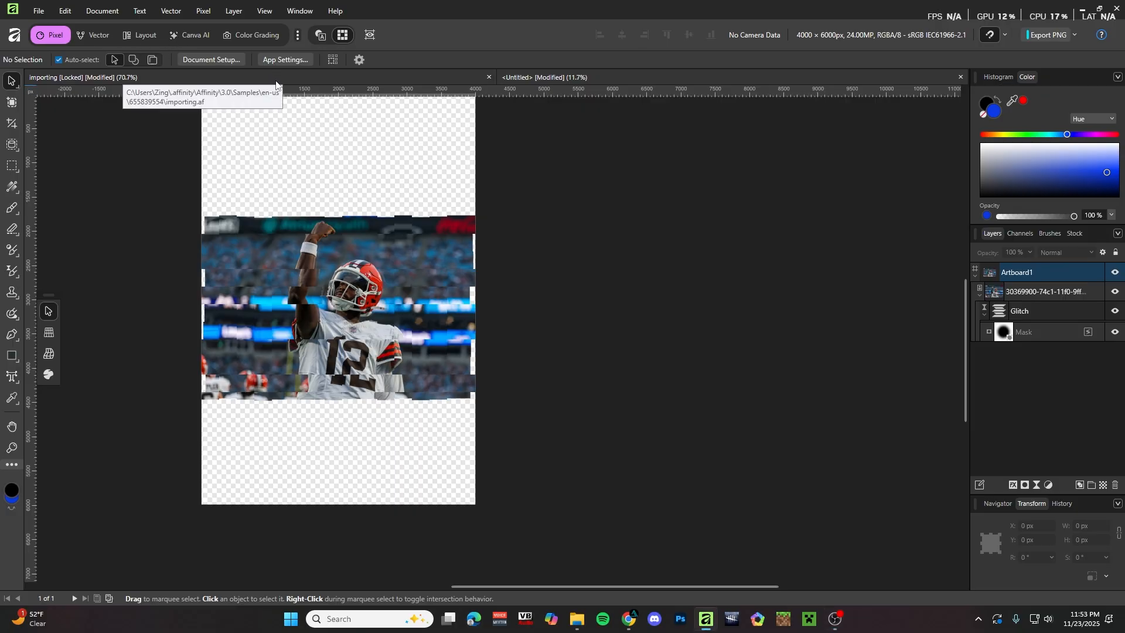
Switch to the importing document in the Layout workspace and expand its master pages.
left_click(276, 80)
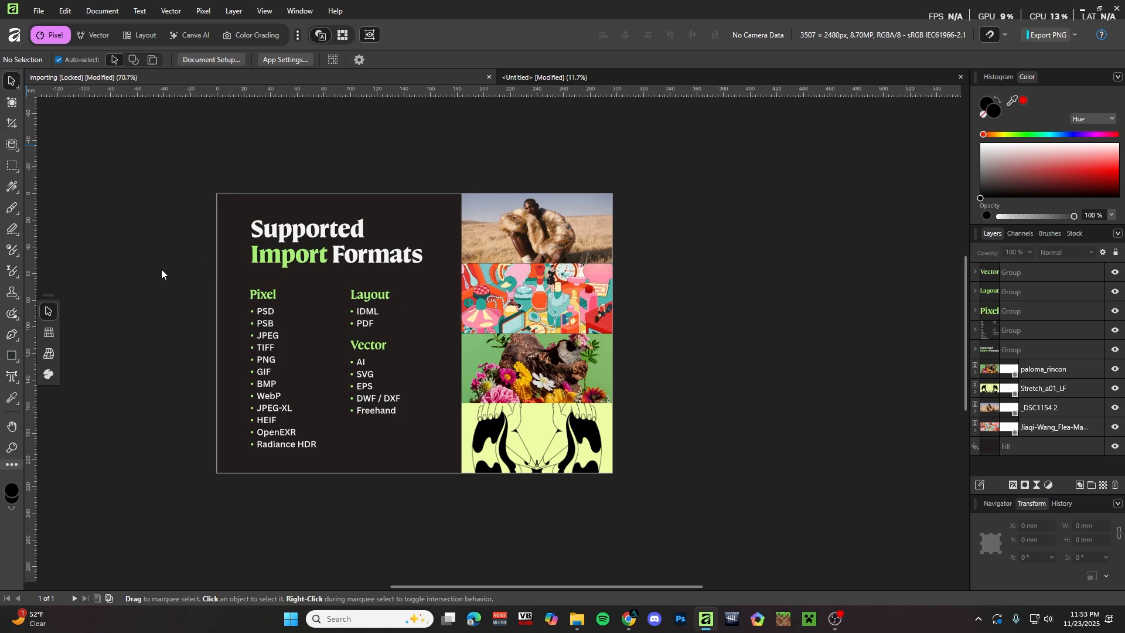
left_click(140, 36)
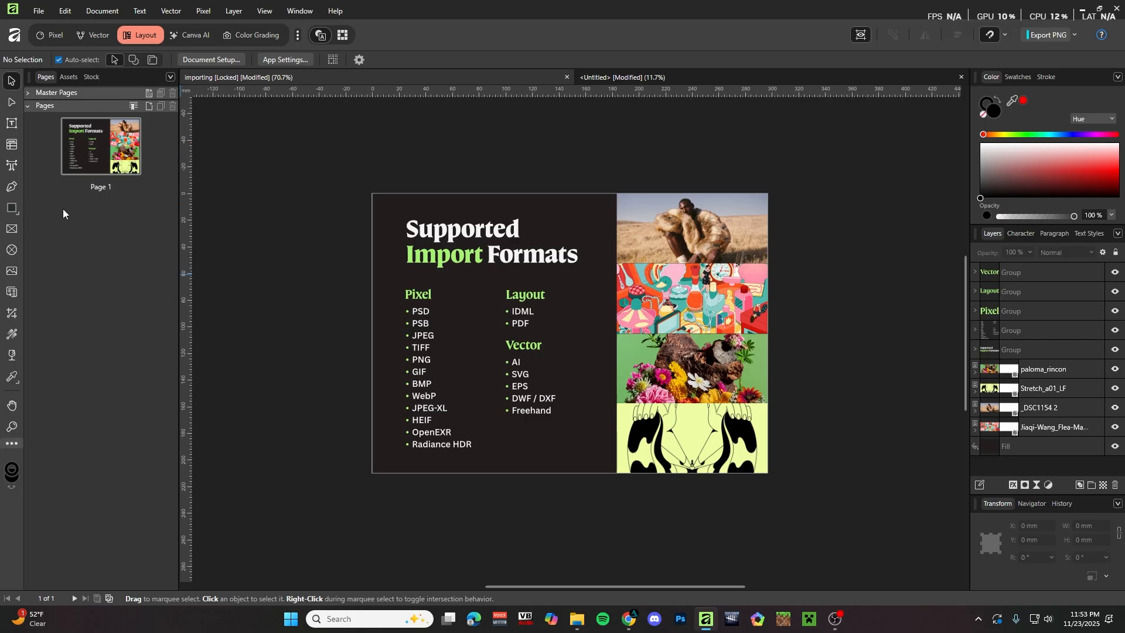
left_click(26, 93)
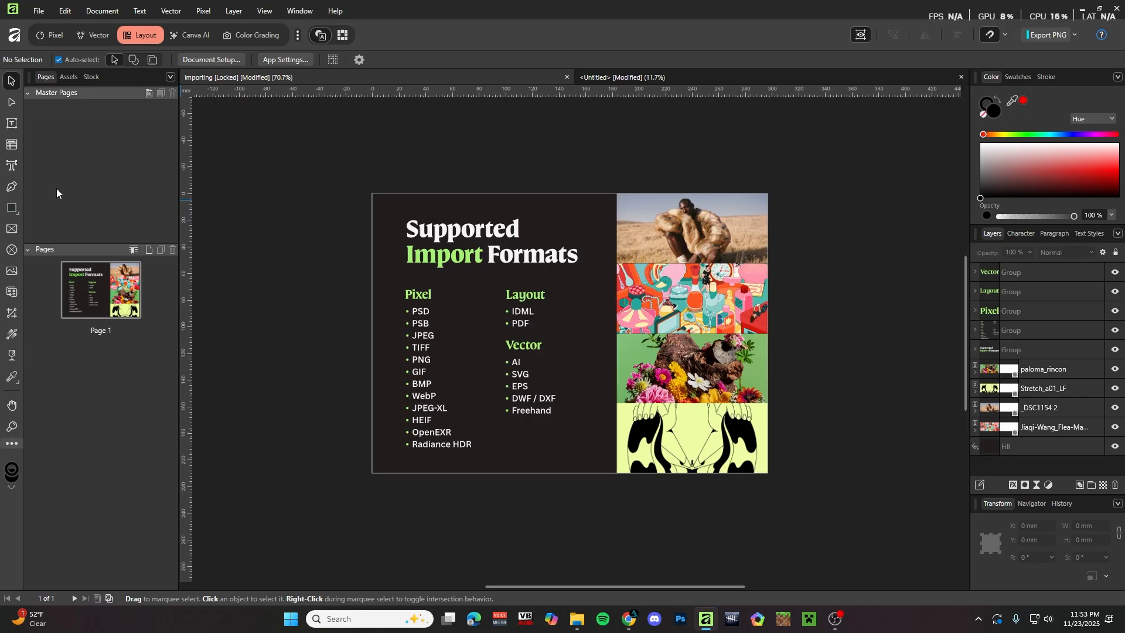
Add a single-page A4 landscape master, 297 × 210 mm, without margins.
right_click(91, 127)
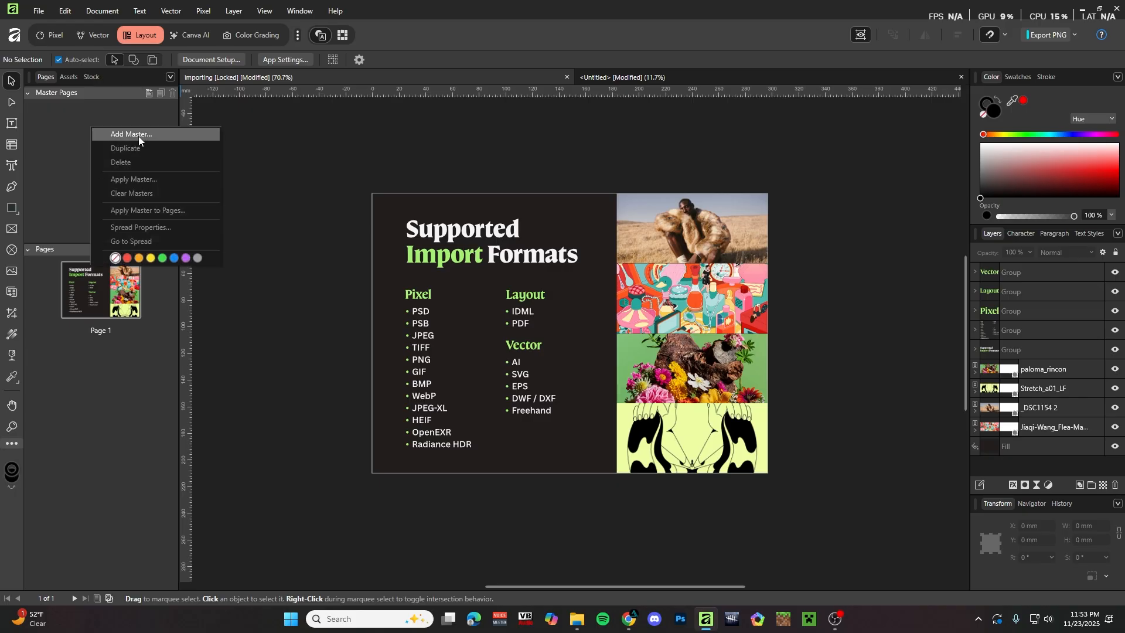
left_click(139, 136)
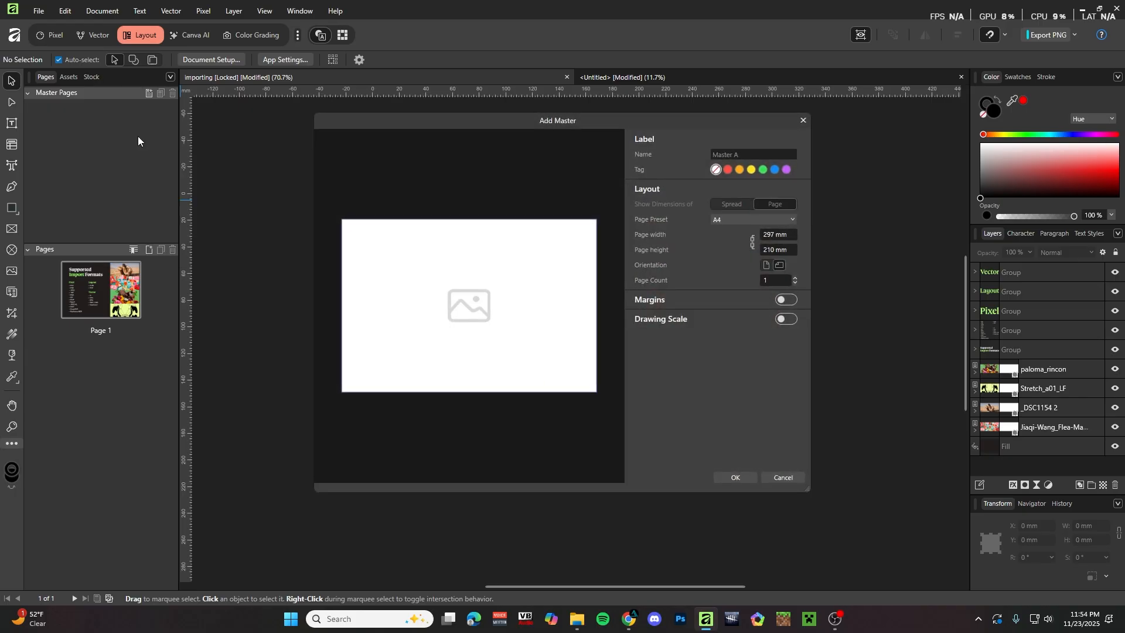
left_click(736, 478)
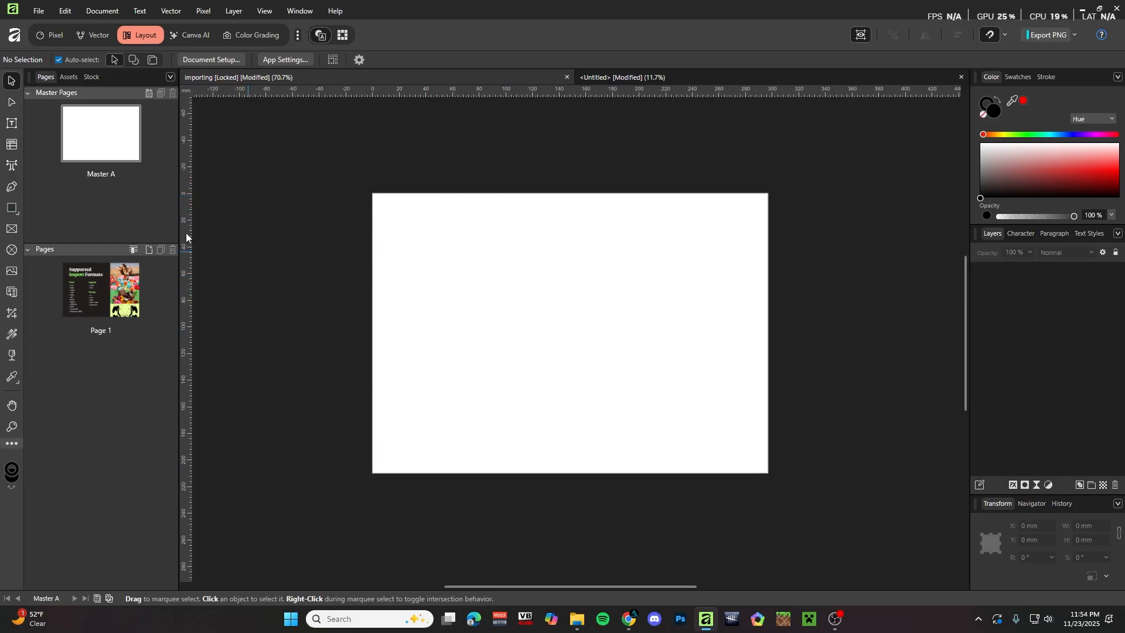
Add a second master page with the same A4 landscape settings.
right_click(102, 207)
left_click(148, 217)
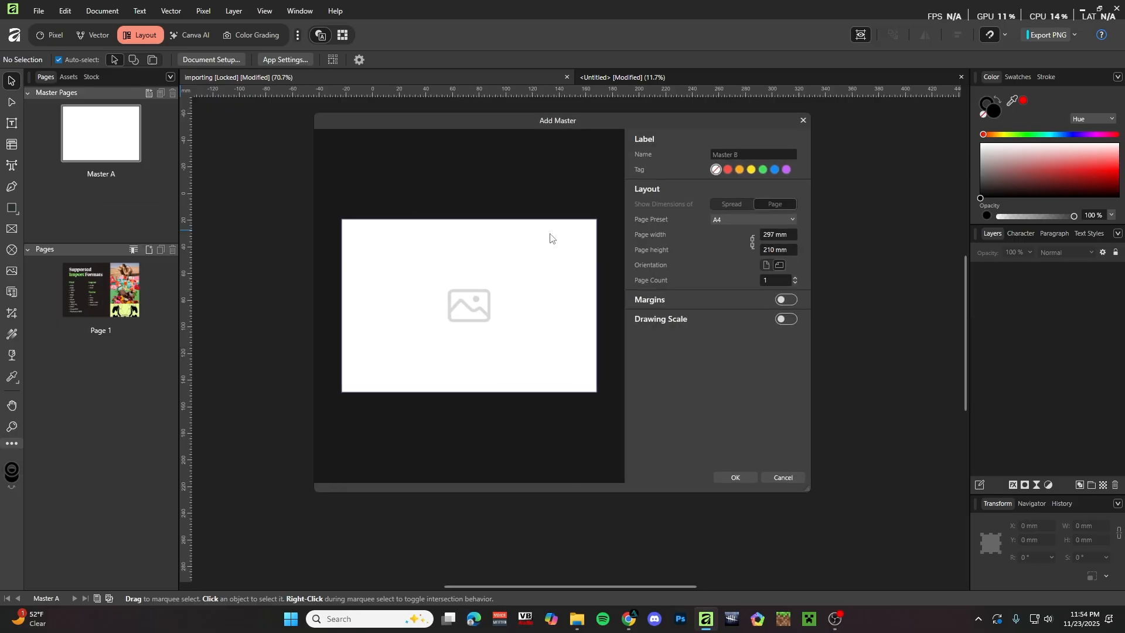
left_click(736, 478)
scroll(118, 180, "down", 1)
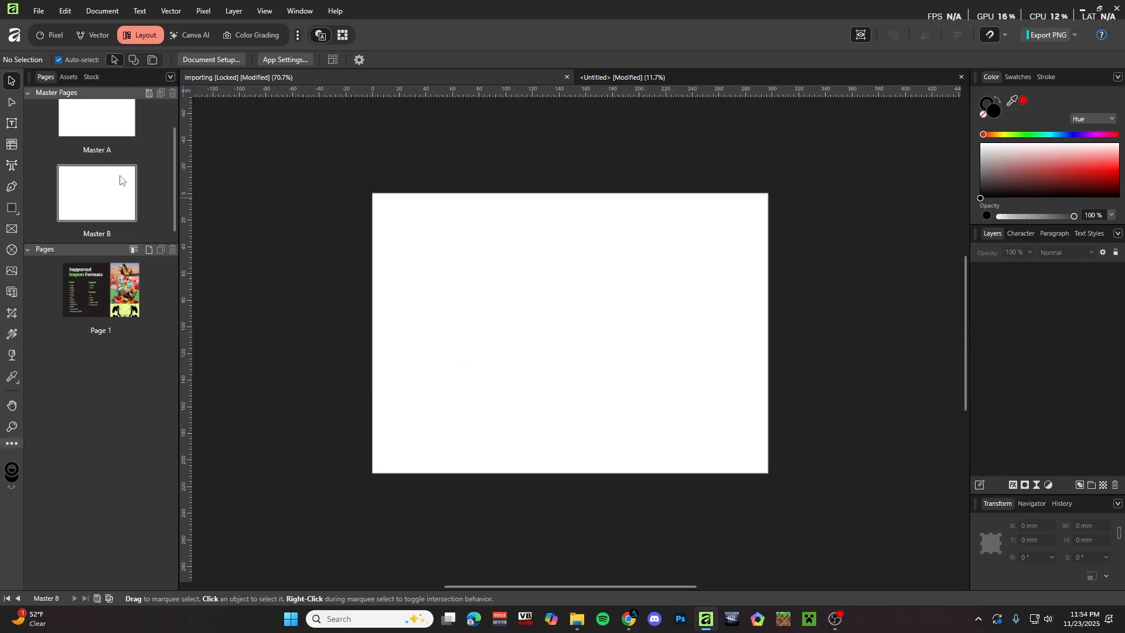
scroll(118, 188, "up", 1)
scroll(111, 202, "down", 1)
Create a pixel layer on Master B and fill it with black.
left_click(112, 202)
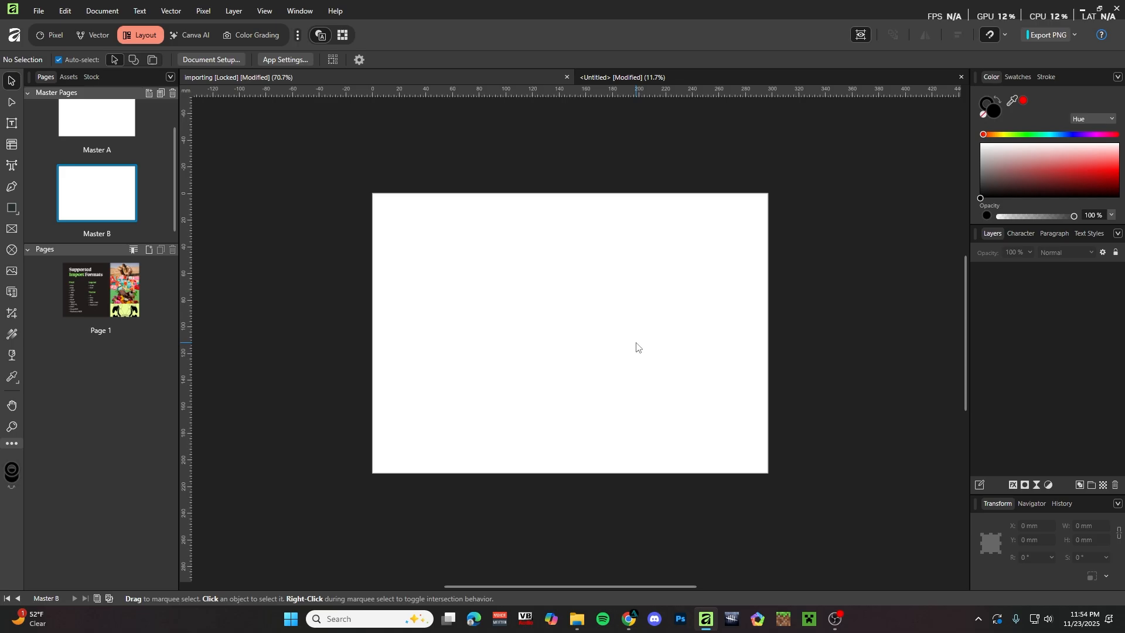
key("ctrl+shift+n")
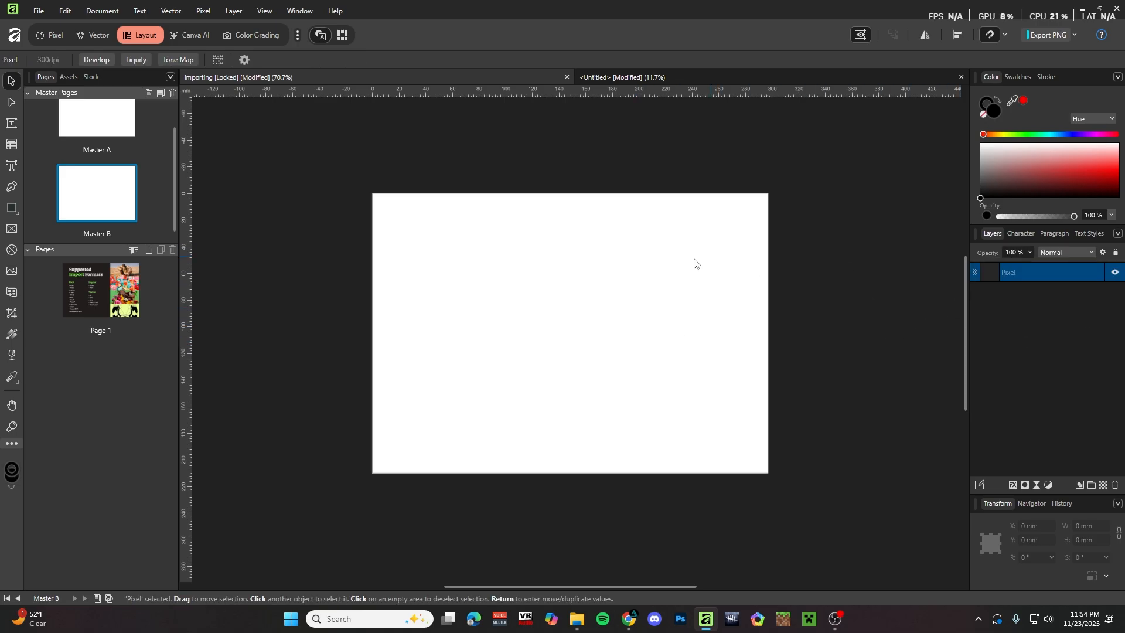
scroll(115, 201, "up", 1)
scroll(115, 200, "down", 1)
scroll(59, 196, "up", 1)
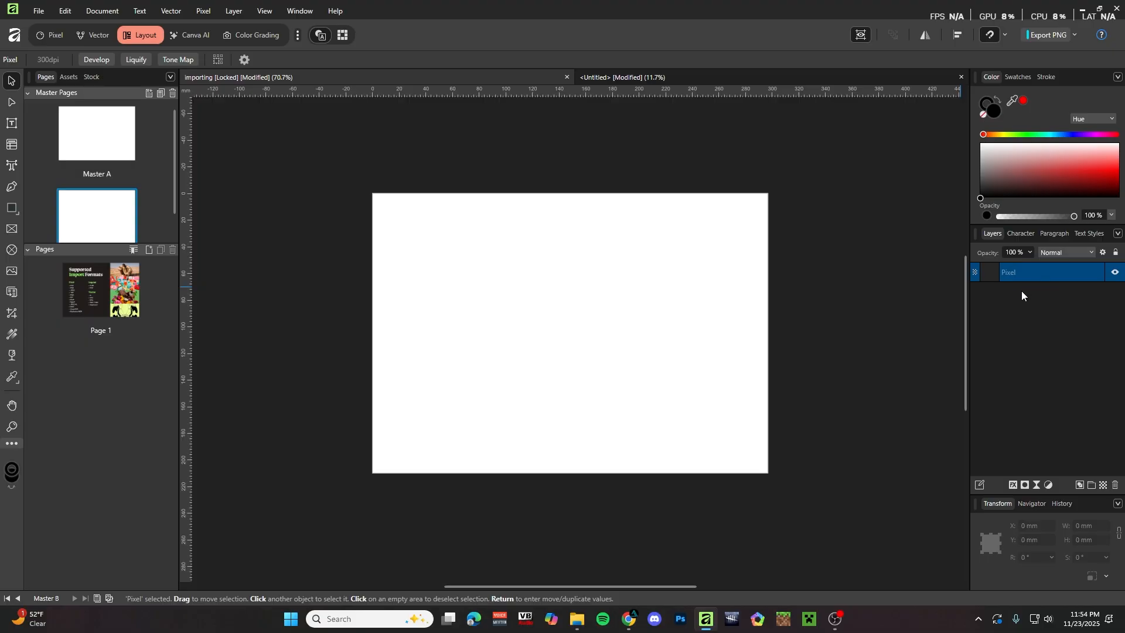
key("alt+BackSpace")
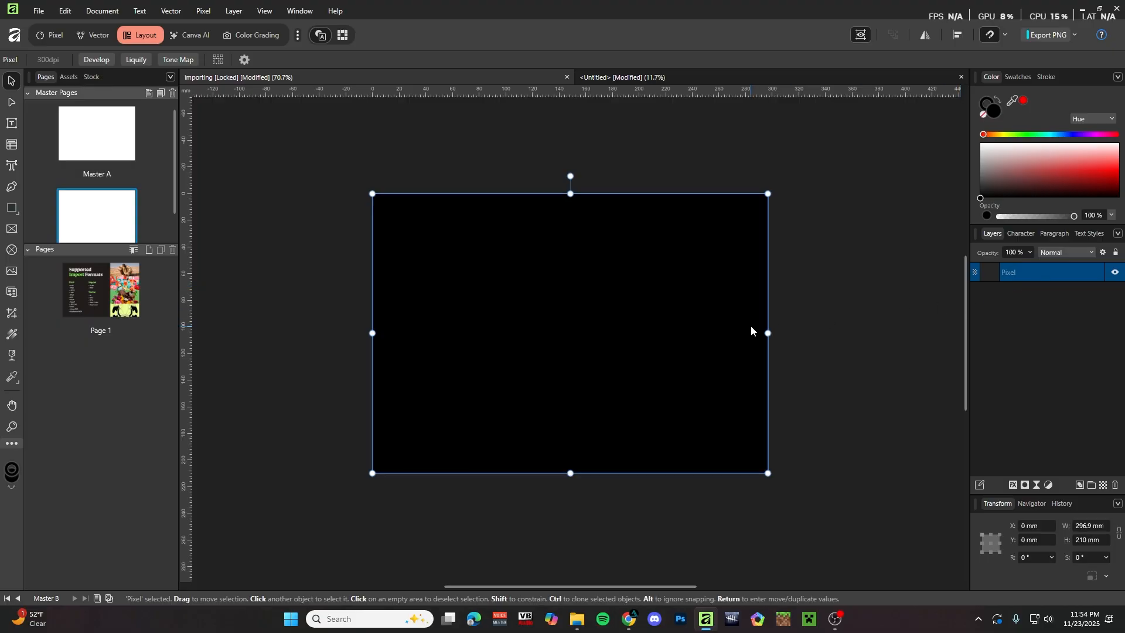
scroll(365, 210, "down", 1)
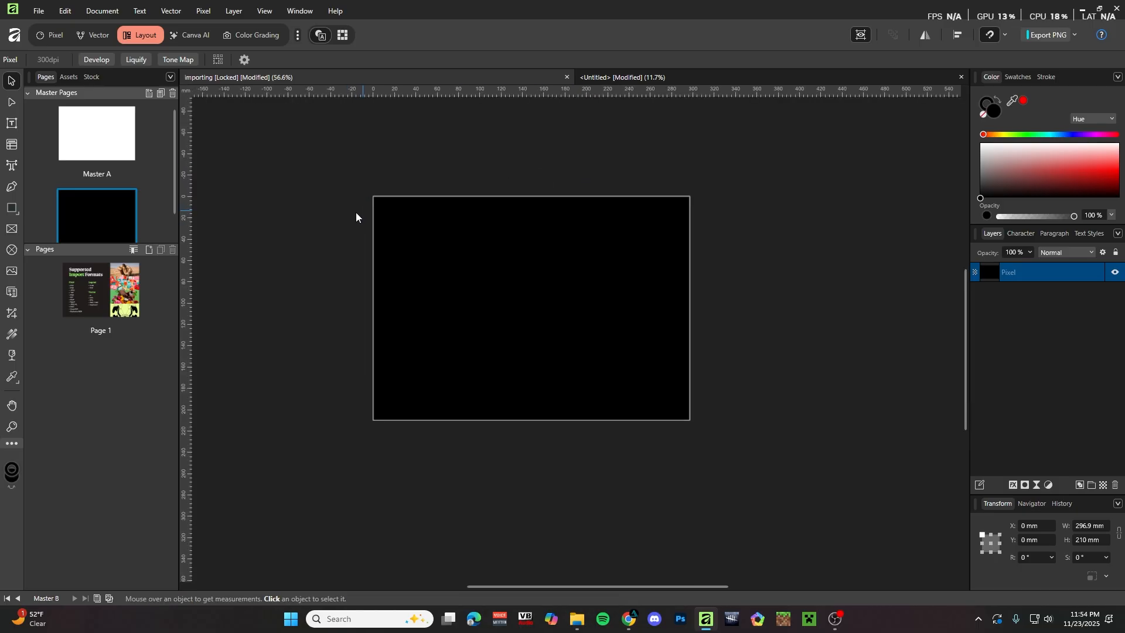
Sample the dark brown 221D1D from the Page 1 thumbnail and fill Master B's pixel layer with it.
scroll(114, 231, "down", 1)
left_click(98, 290)
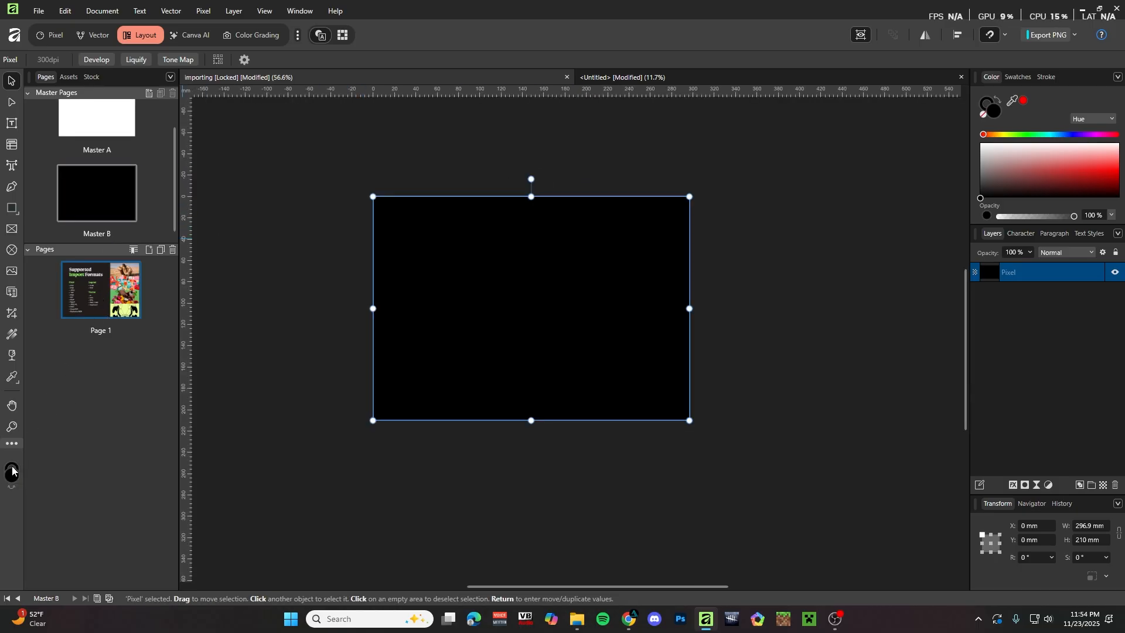
double_click(12, 473)
left_click_drag(795, 319, 101, 309)
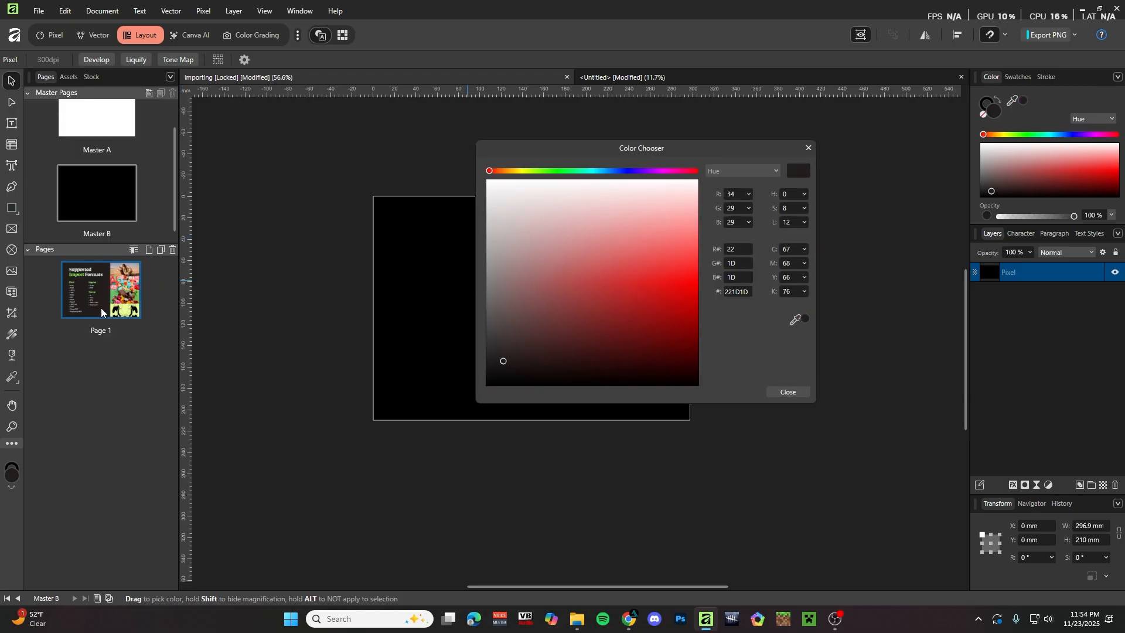
left_click(803, 396)
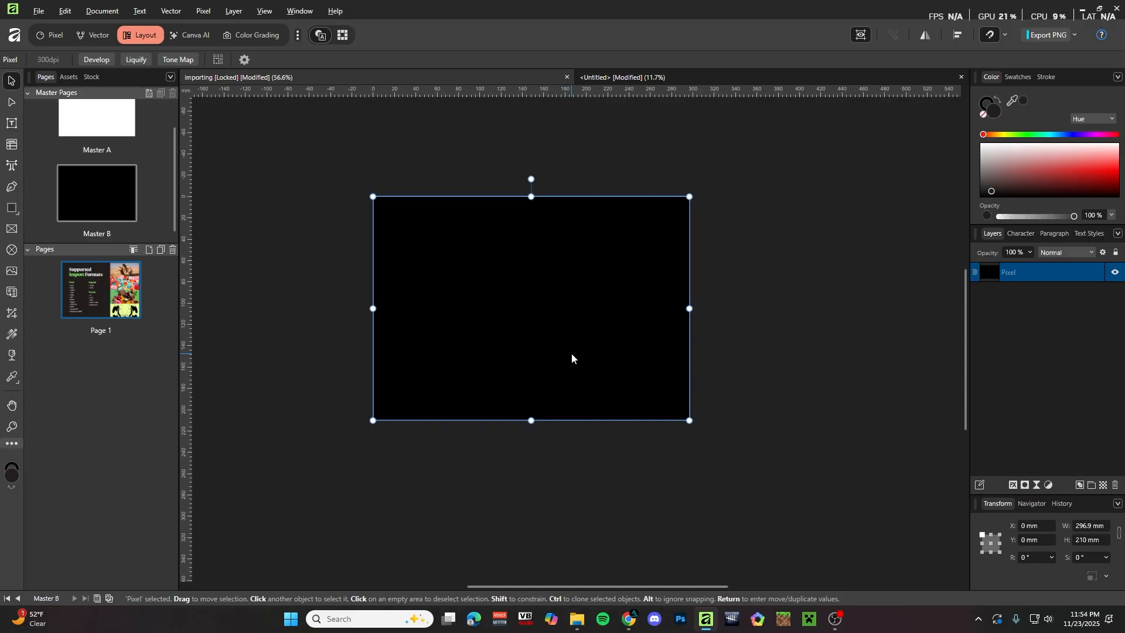
key("alt+BackSpace")
scroll(426, 183, "up", 1)
left_click(425, 183)
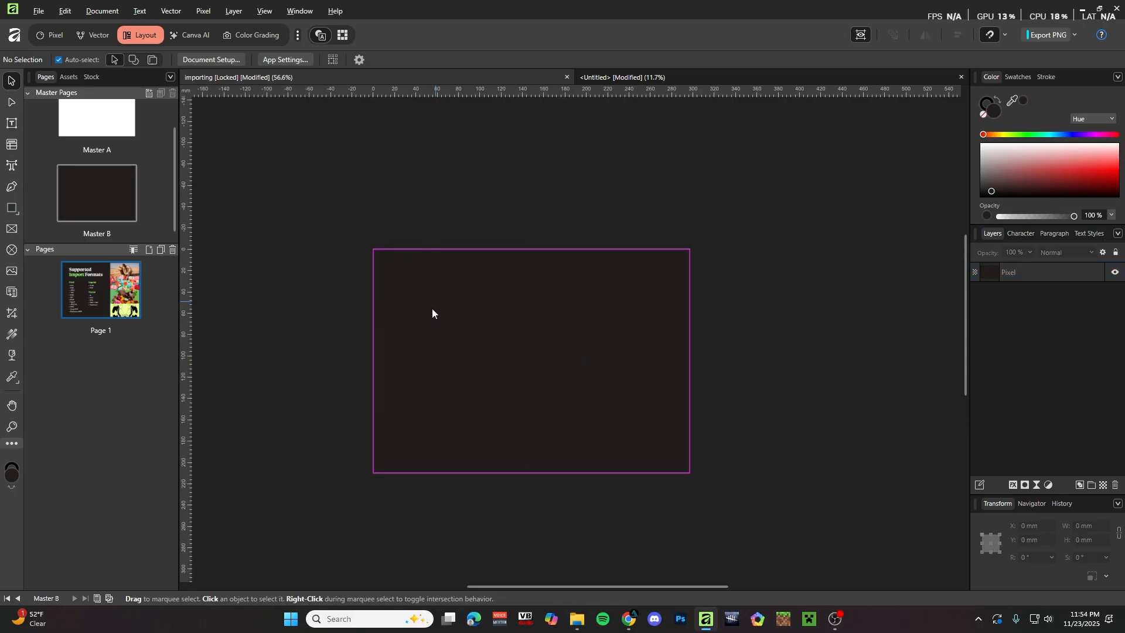
Open Master A for editing on the canvas.
scroll(363, 300, "up", 1)
scroll(79, 195, "up", 1)
left_click(108, 146)
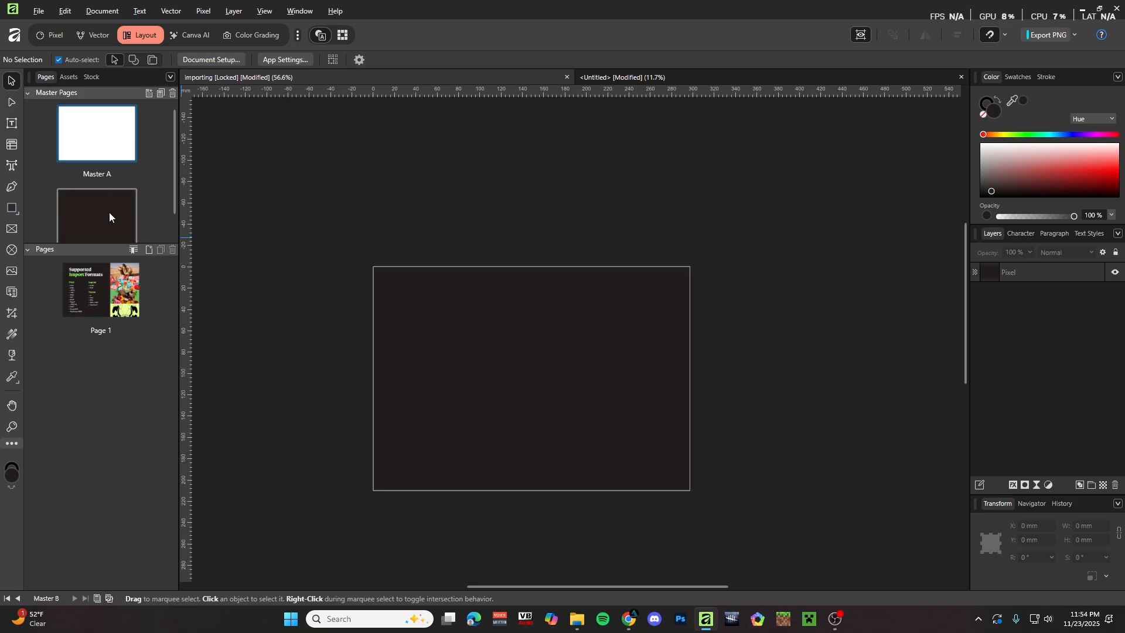
double_click(105, 146)
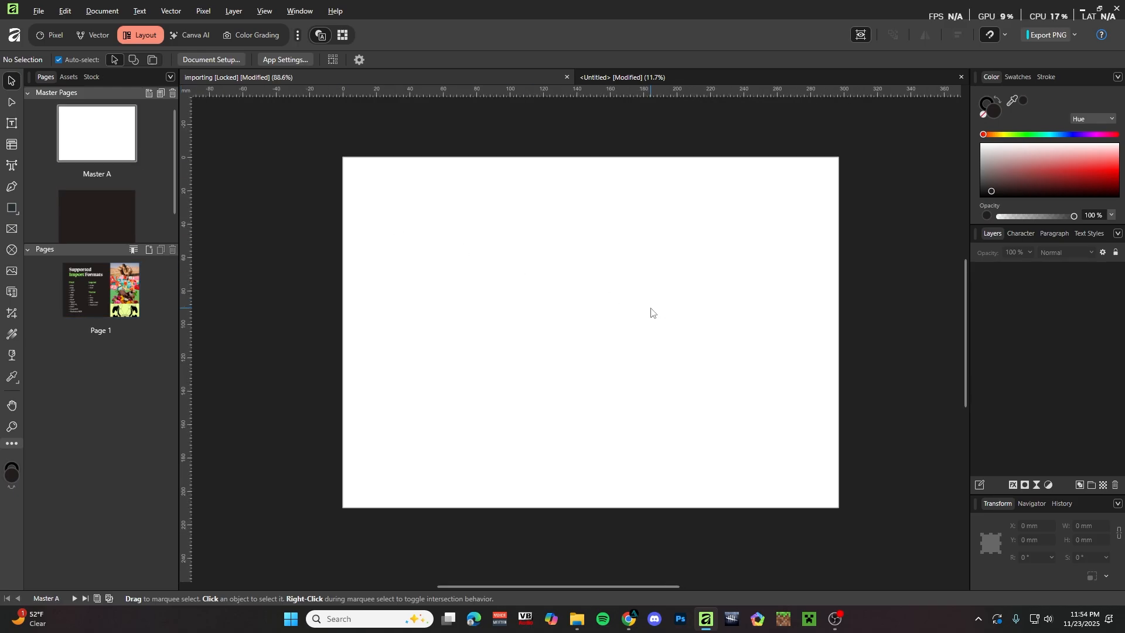
Create a pixel layer on Master A and fill it with light gray.
scroll(651, 313, "up", 2)
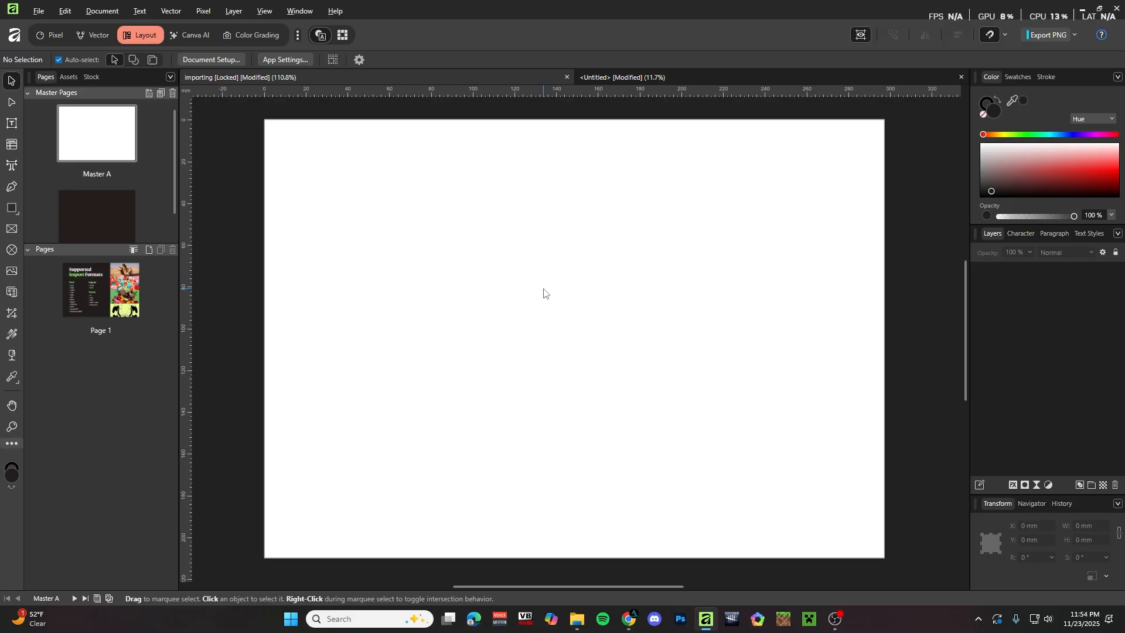
key("ctrl+shift+n")
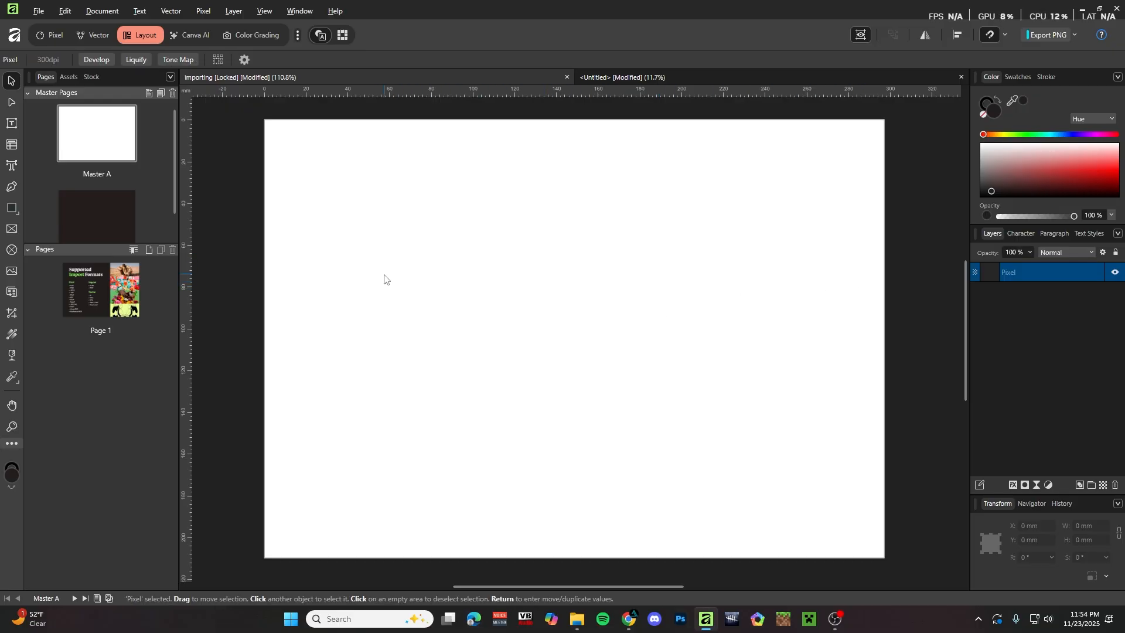
left_click(12, 475)
mouse_move(532, 256)
left_mouse_down()
mouse_move(478, 201)
mouse_move(452, 212)
left_mouse_up()
left_click(790, 393)
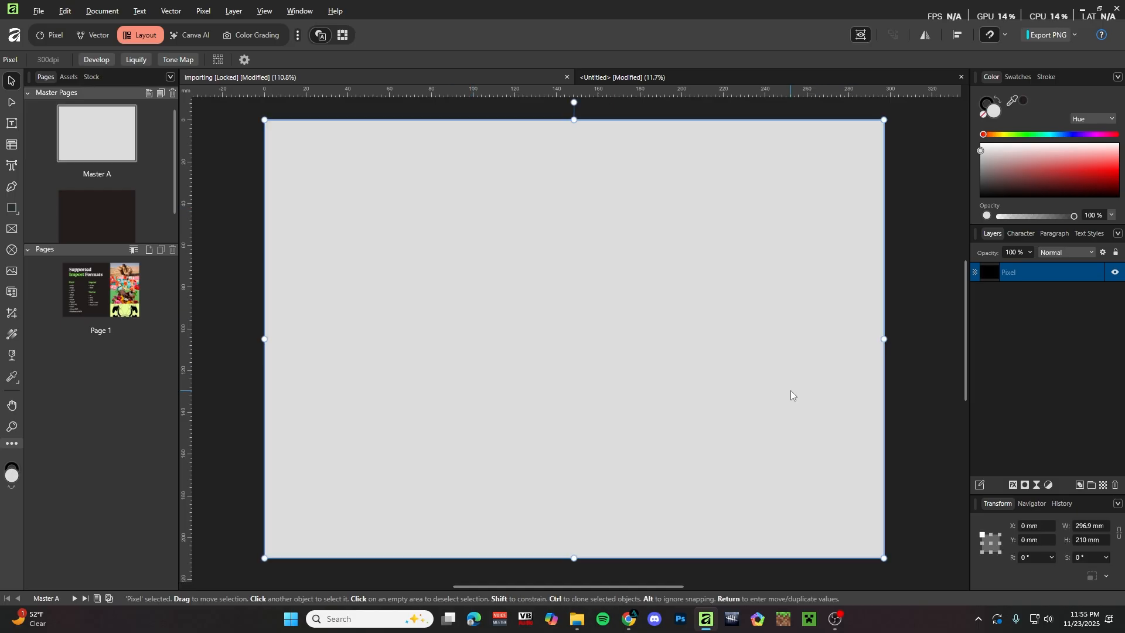
Add nine new pages after page 1 with no master page and Flow Pages spread wrapping.
scroll(507, 301, "down", 3)
scroll(506, 300, "up", 2)
scroll(126, 205, "down", 1)
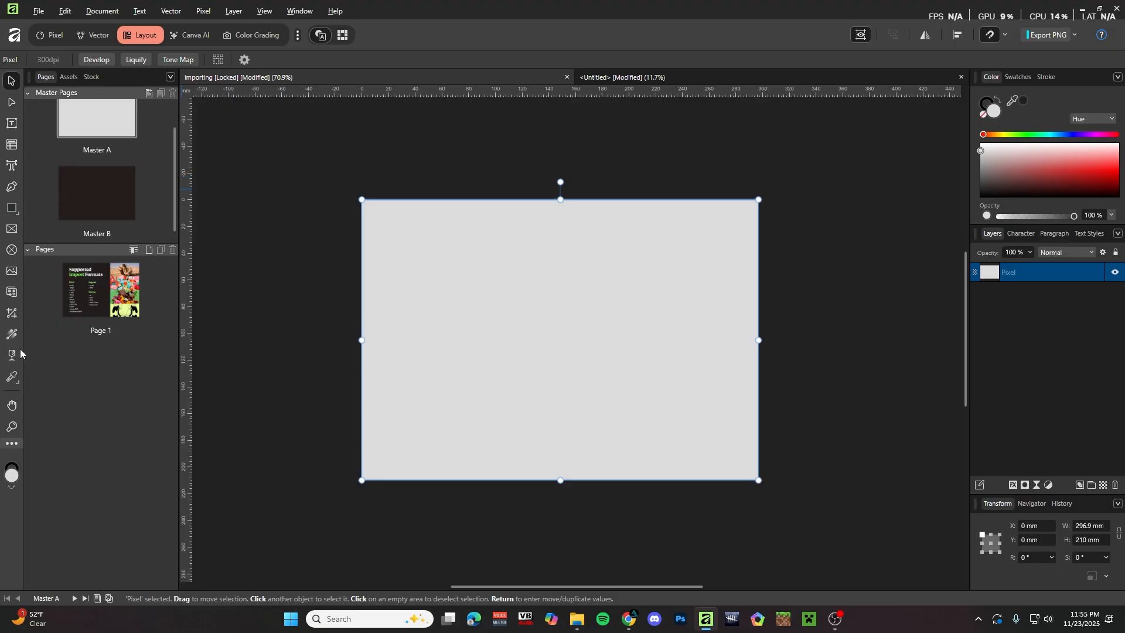
right_click(101, 359)
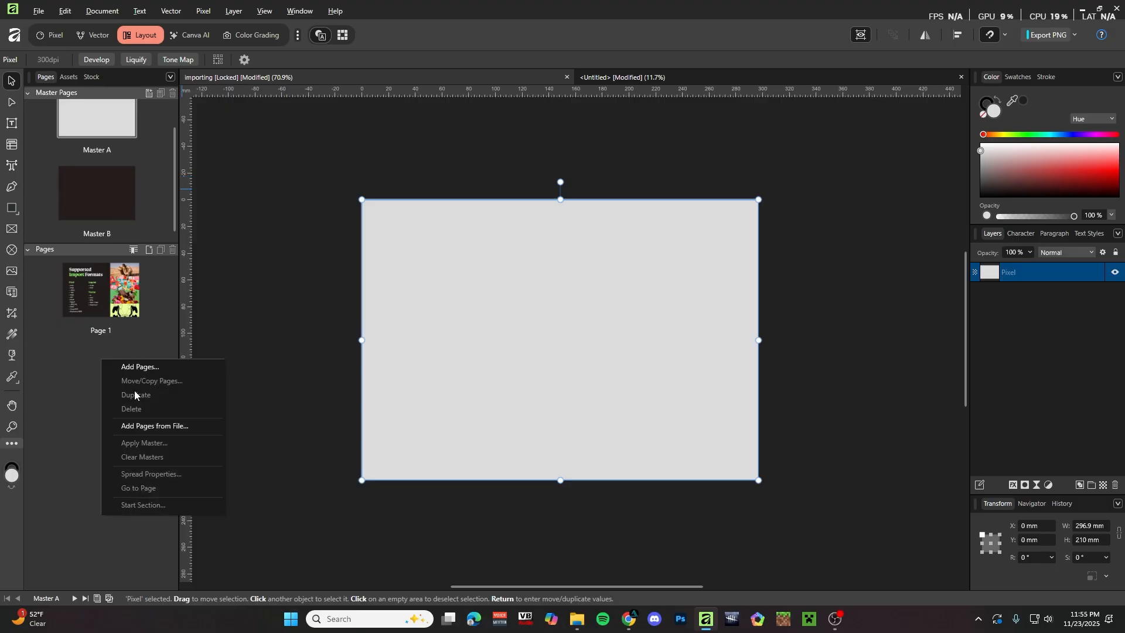
left_click(141, 367)
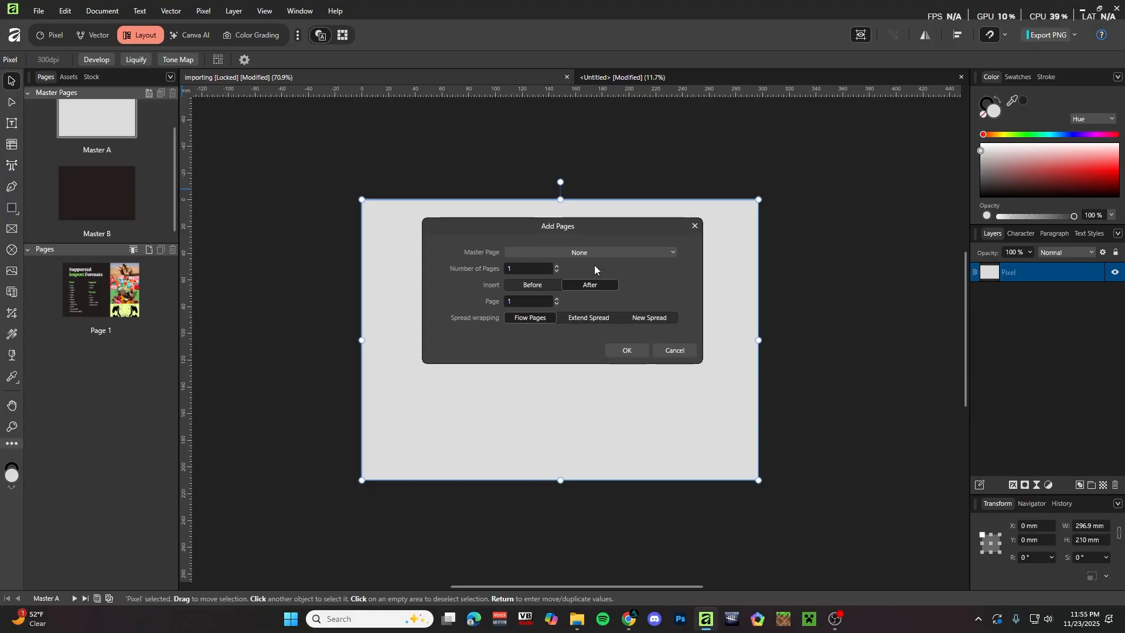
left_click(557, 266)
left_click(556, 266)
left_click(557, 266)
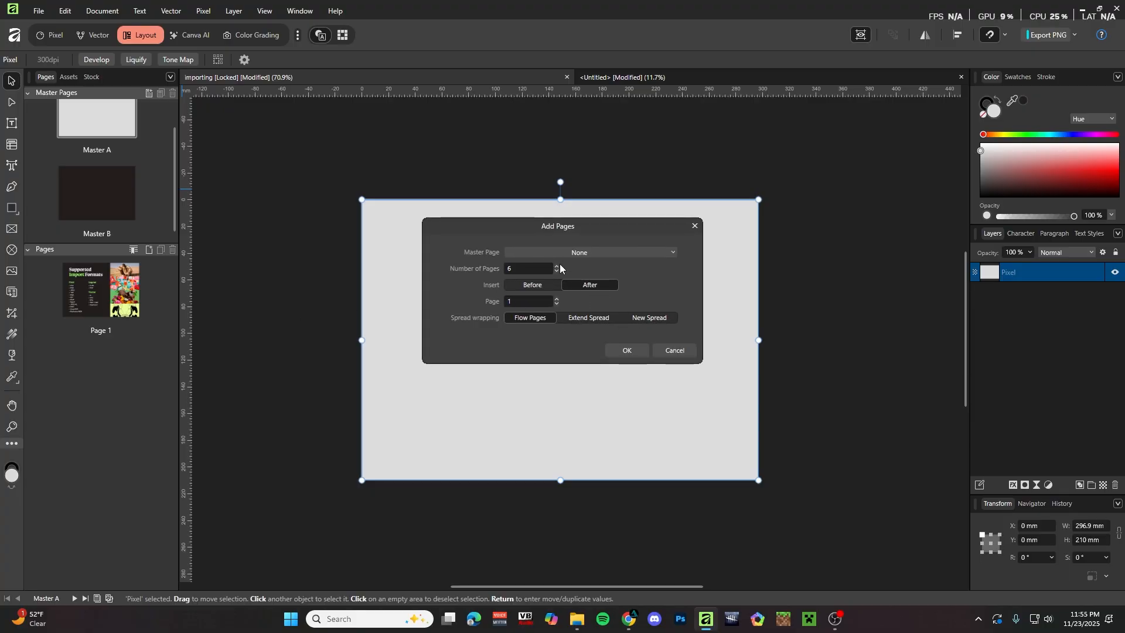
left_click(557, 266)
left_click(556, 266)
left_click(557, 266)
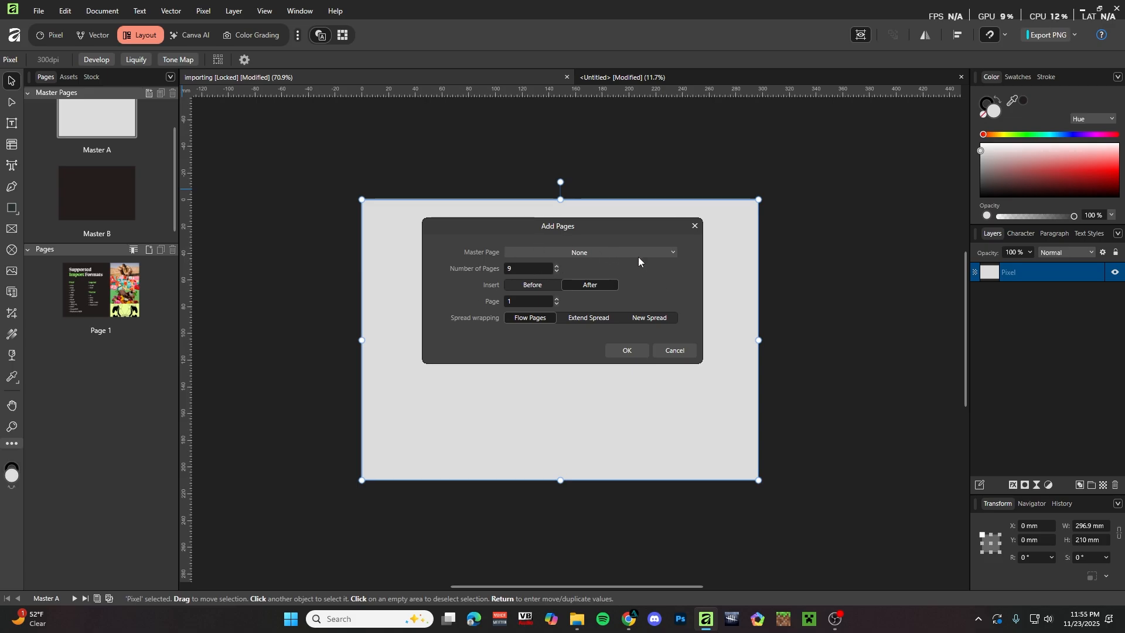
left_click(597, 254)
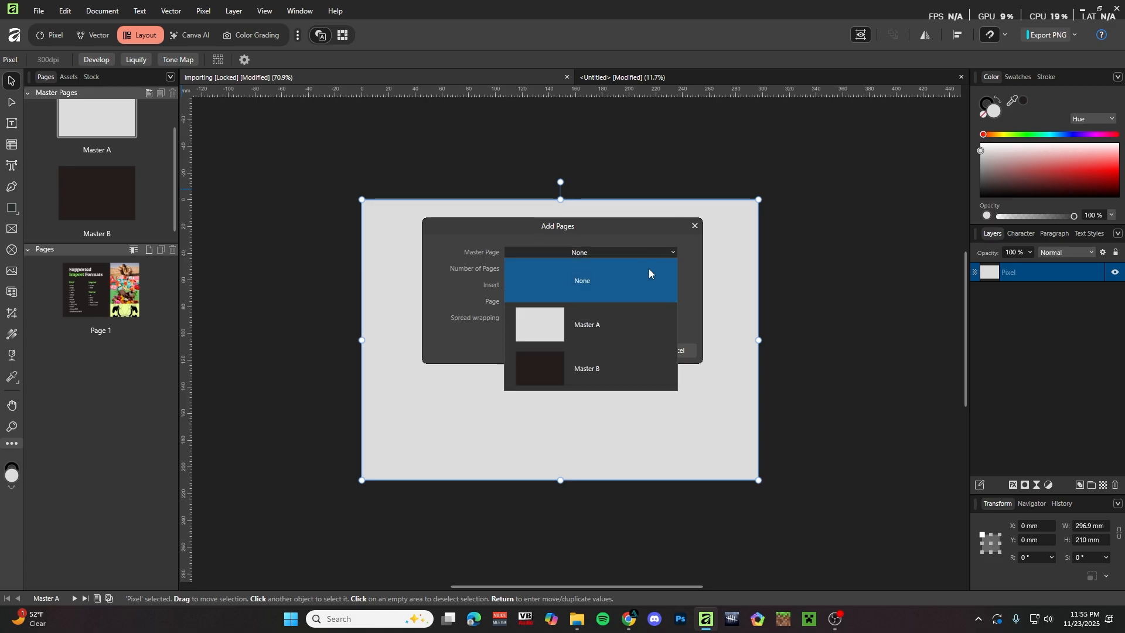
left_click(697, 269)
left_click(627, 351)
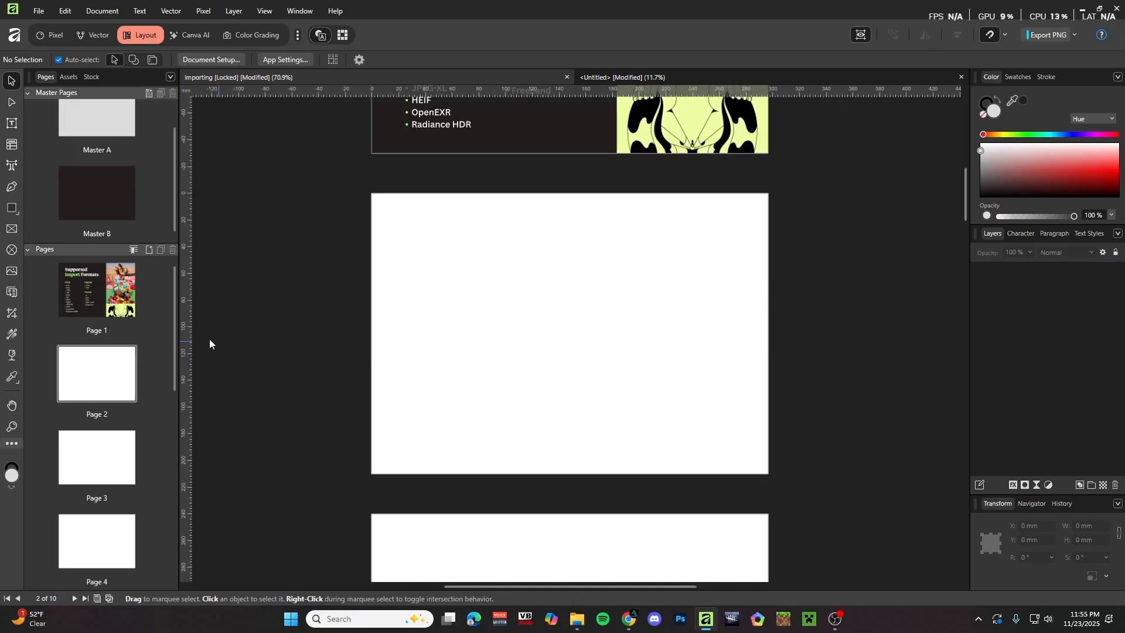
Apply Master B to Page 2 and view it among the document's pages.
scroll(522, 314, "up", 4)
scroll(524, 314, "down", 8)
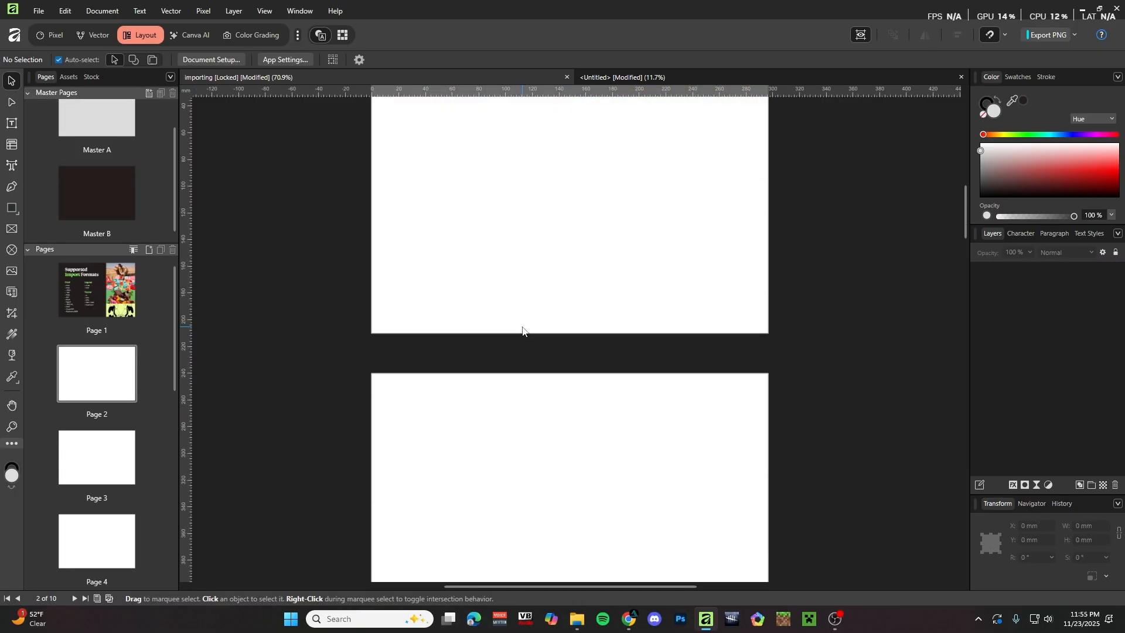
left_click_drag(967, 225, 955, 88)
scroll(419, 309, "down", 5)
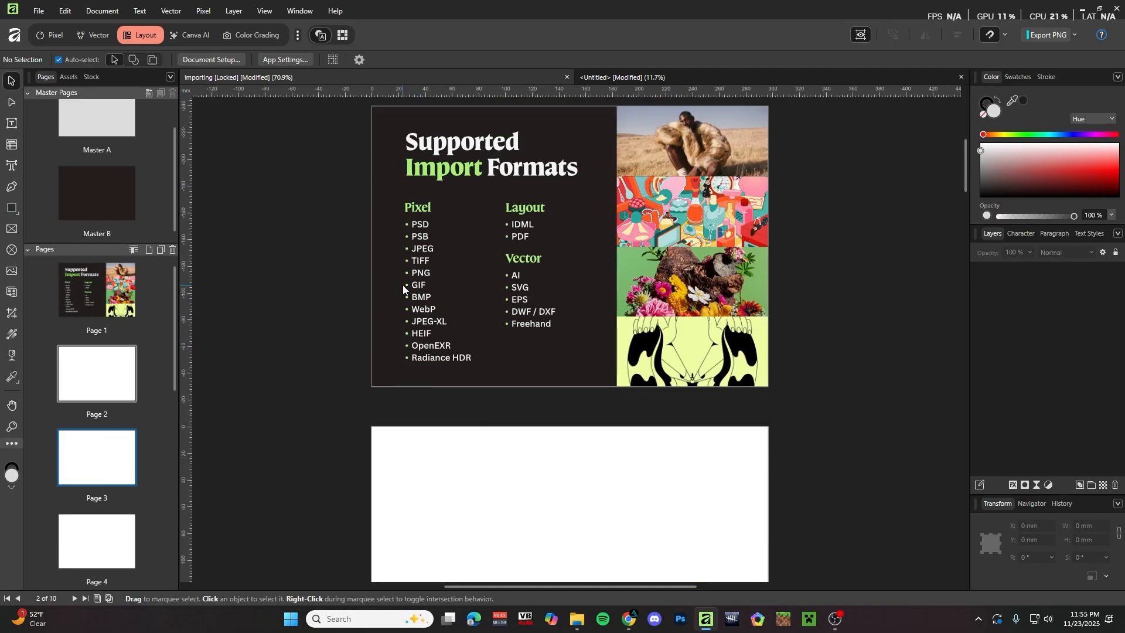
scroll(404, 288, "up", 1)
scroll(505, 397, "down", 2)
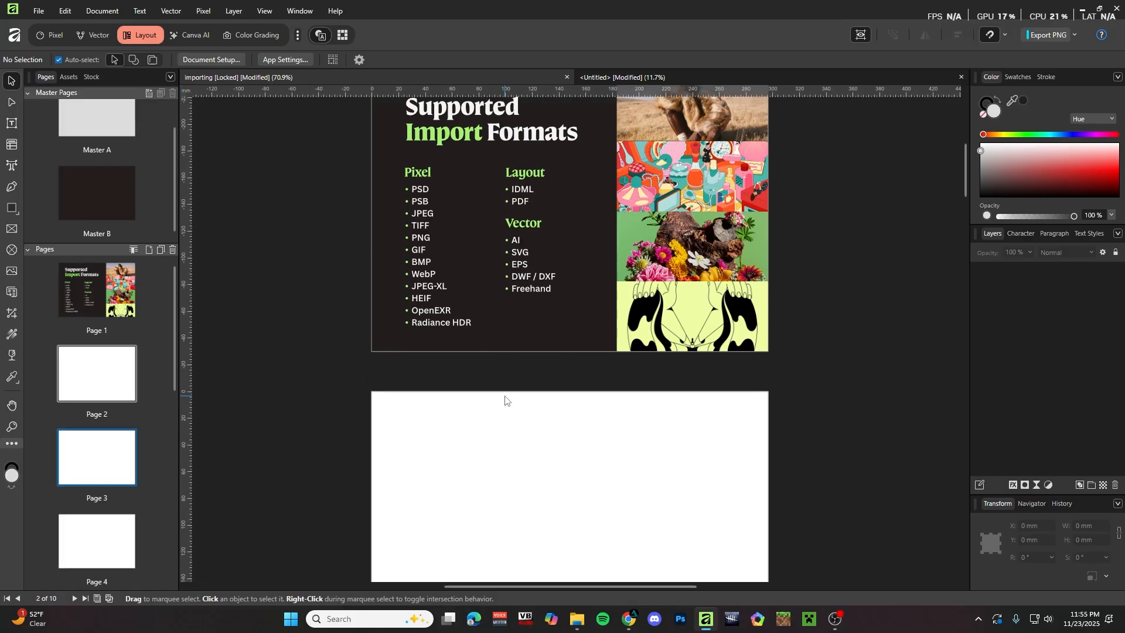
left_click_drag(134, 209, 88, 388)
scroll(461, 352, "down", 2)
scroll(461, 351, "down", 8)
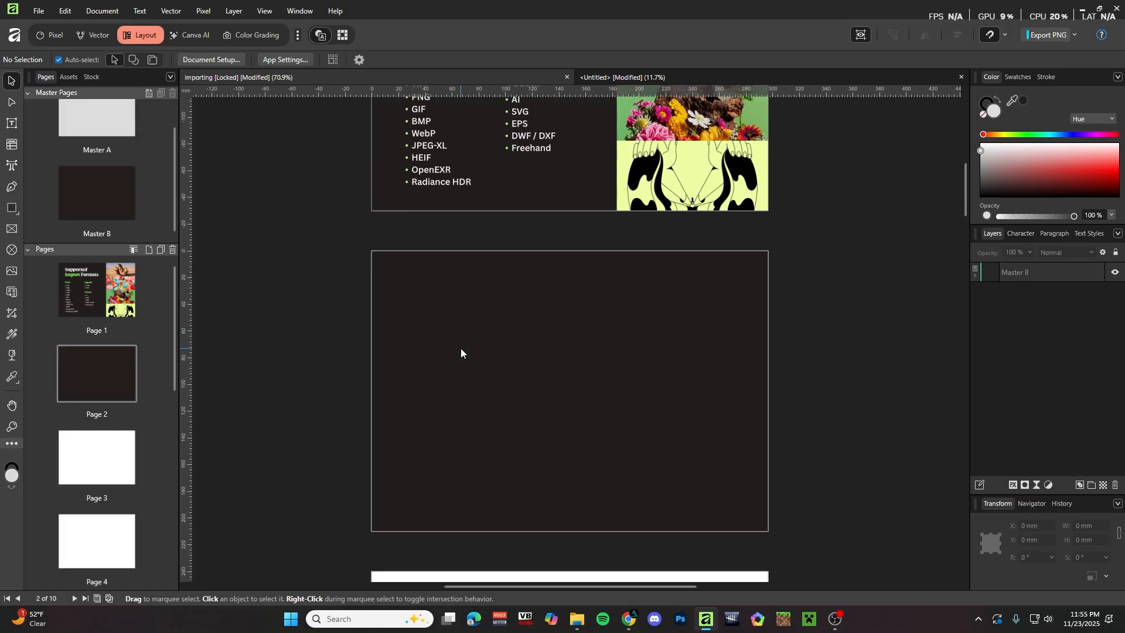
Apply Master A to Page 2, replacing the existing master with content migrated and pages conformed by size.
right_click(103, 385)
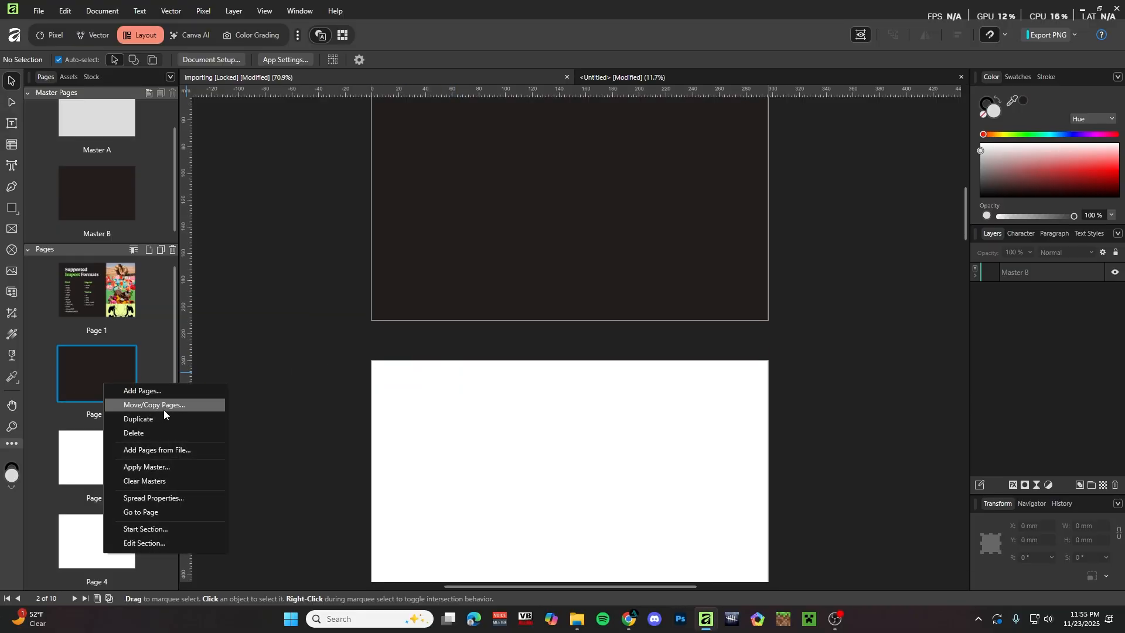
left_click(158, 467)
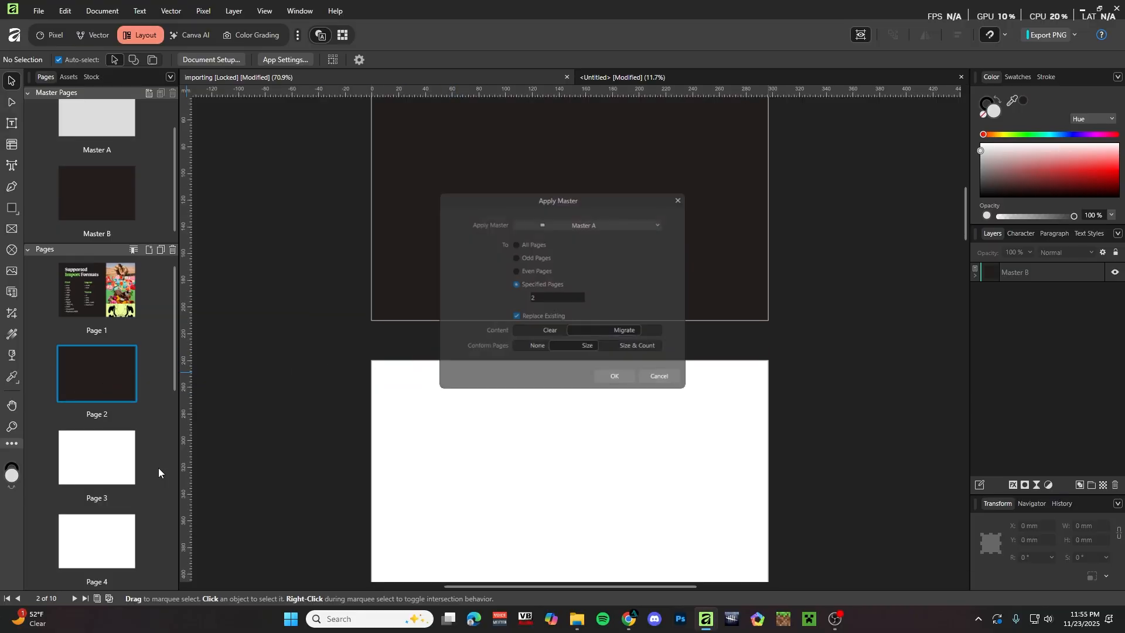
left_click(648, 223)
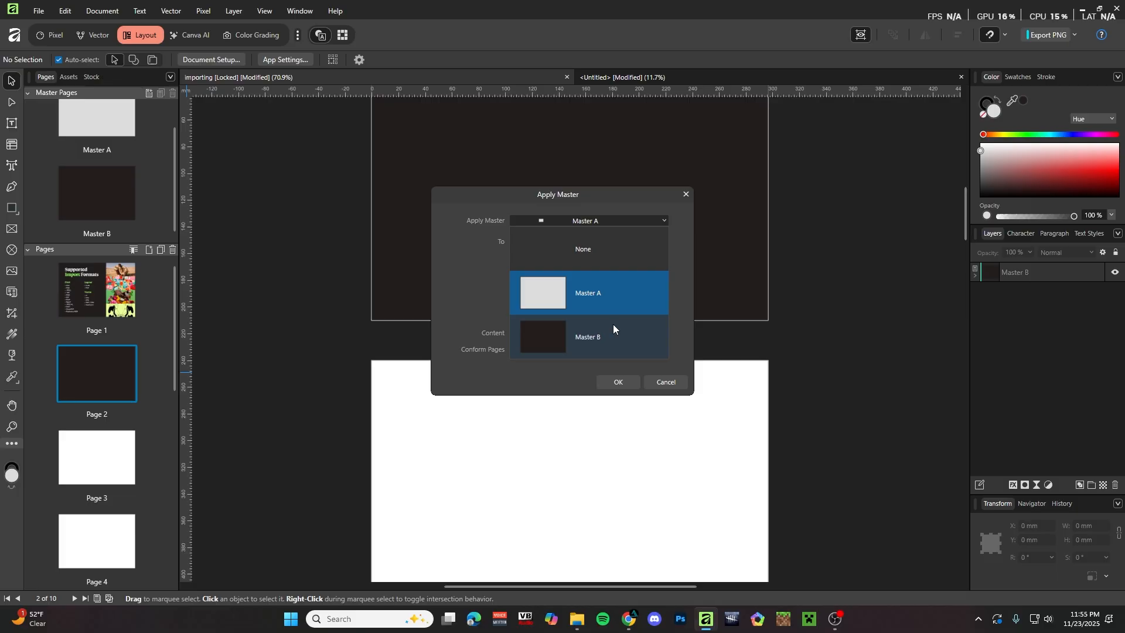
left_click(615, 299)
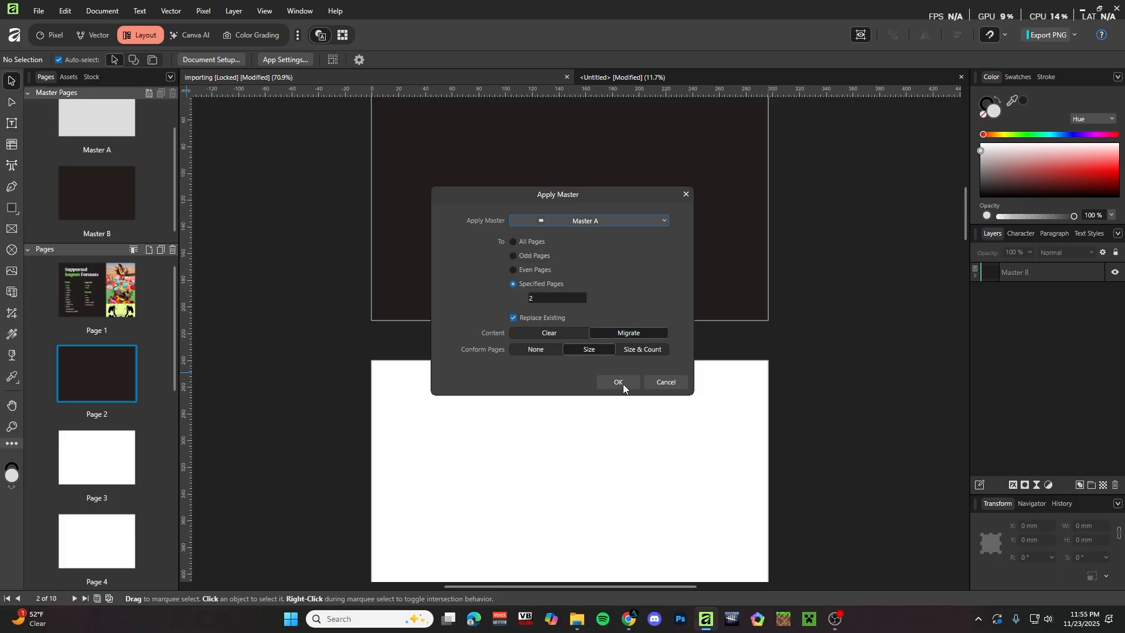
left_click(620, 382)
scroll(319, 329, "up", 8)
scroll(363, 335, "up", 3)
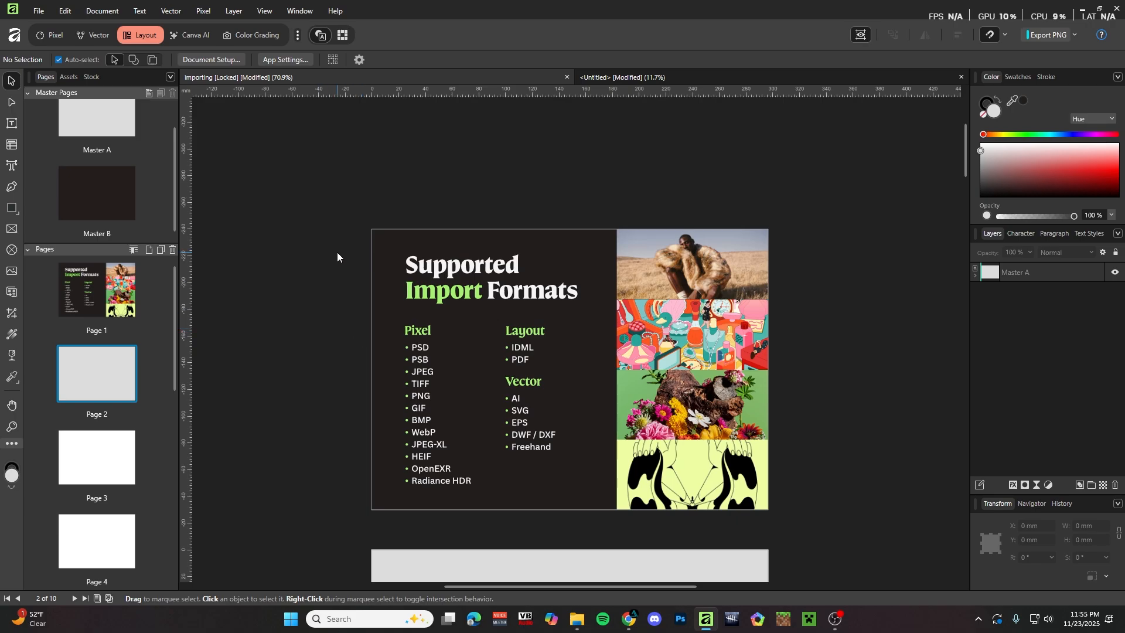
scroll(260, 262, "up", 2)
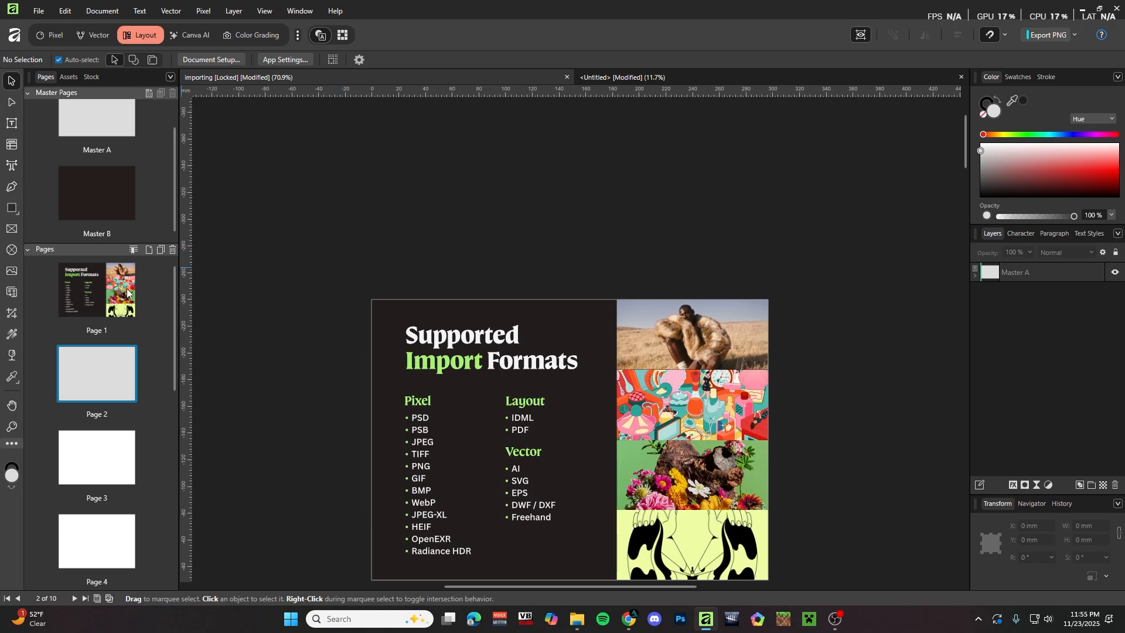
scroll(592, 289, "down", 2)
scroll(427, 282, "down", 1)
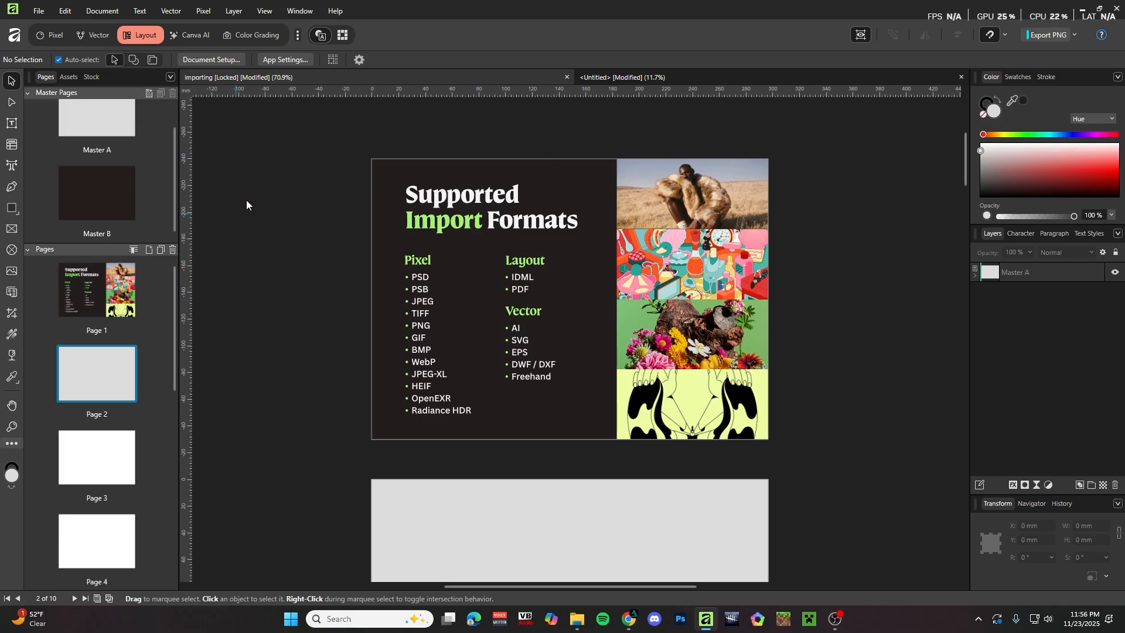
Switch to the untitled document containing the glitched football photo.
left_click(610, 79)
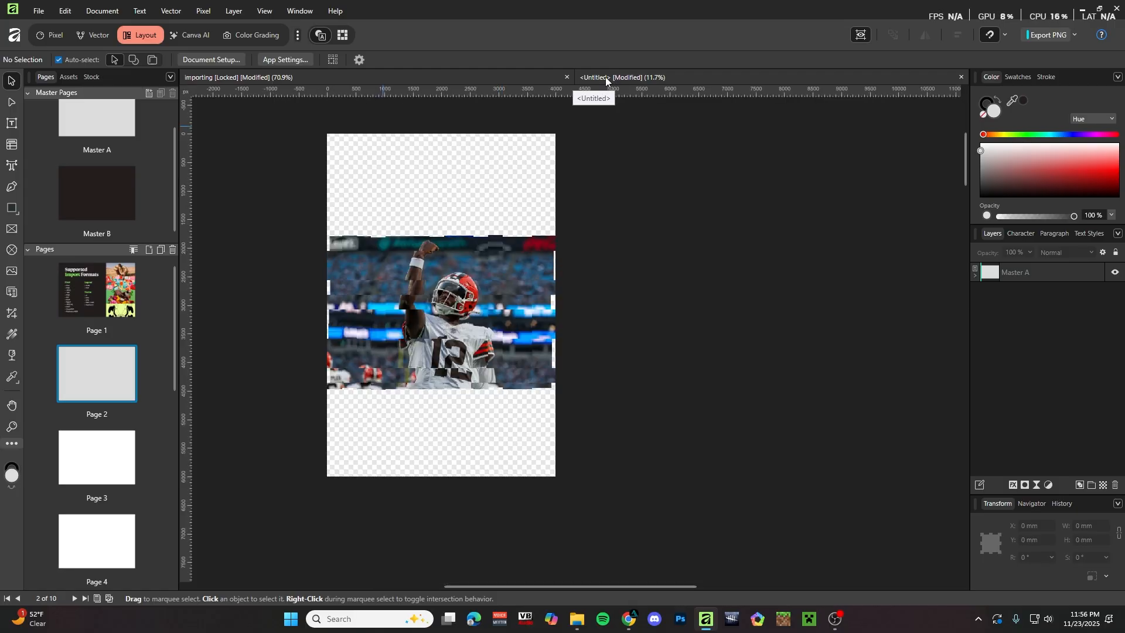
scroll(139, 249, "down", 2)
scroll(68, 244, "up", 3)
scroll(324, 256, "up", 3)
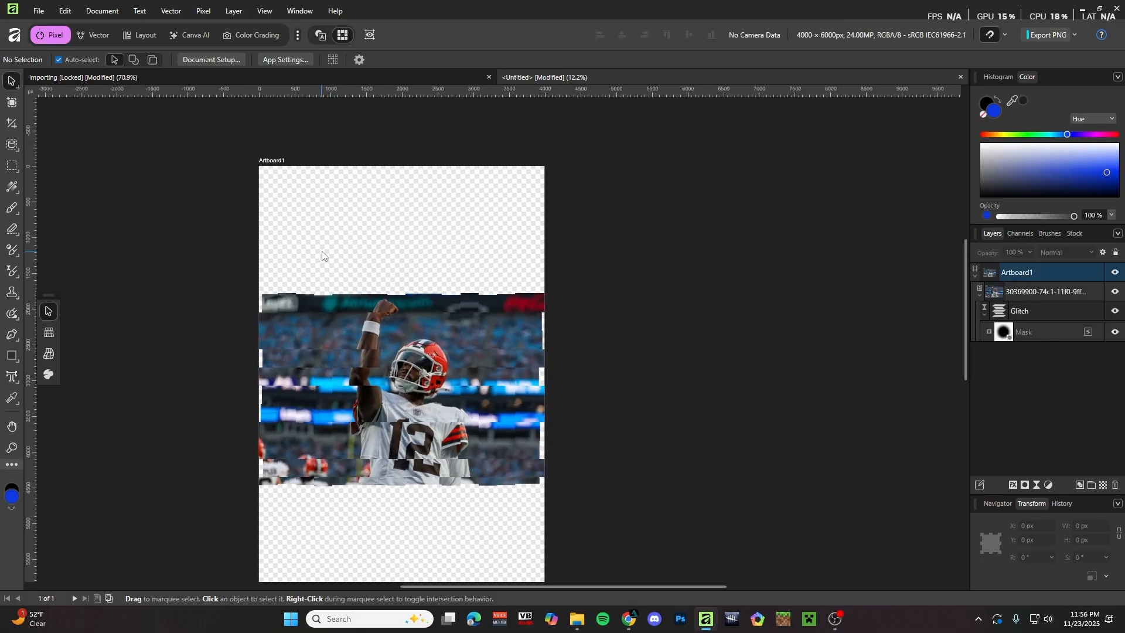
scroll(402, 298, "down", 1)
scroll(359, 249, "down", 2)
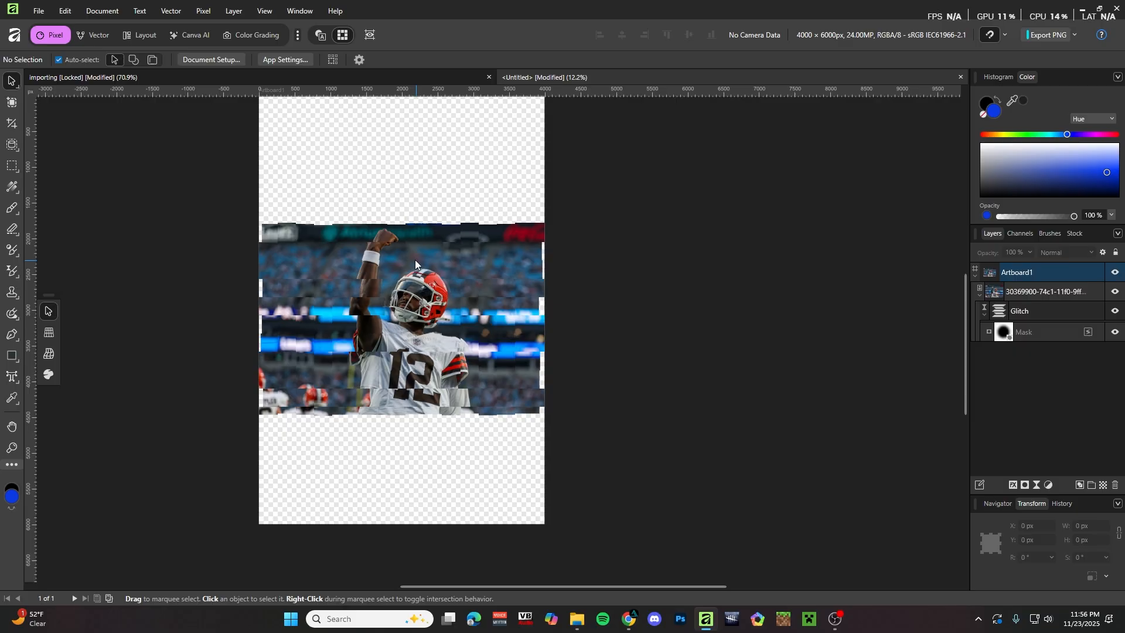
scroll(353, 242, "up", 1)
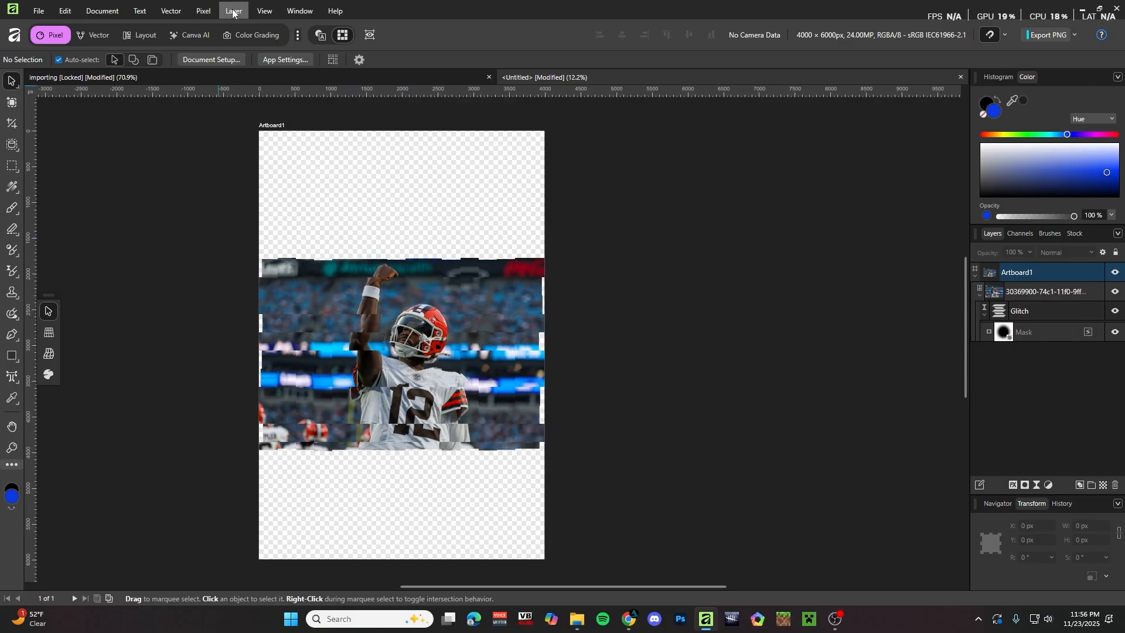
Open the Guides settings and set the column guides to the Filled style with 5 columns.
left_click(262, 11)
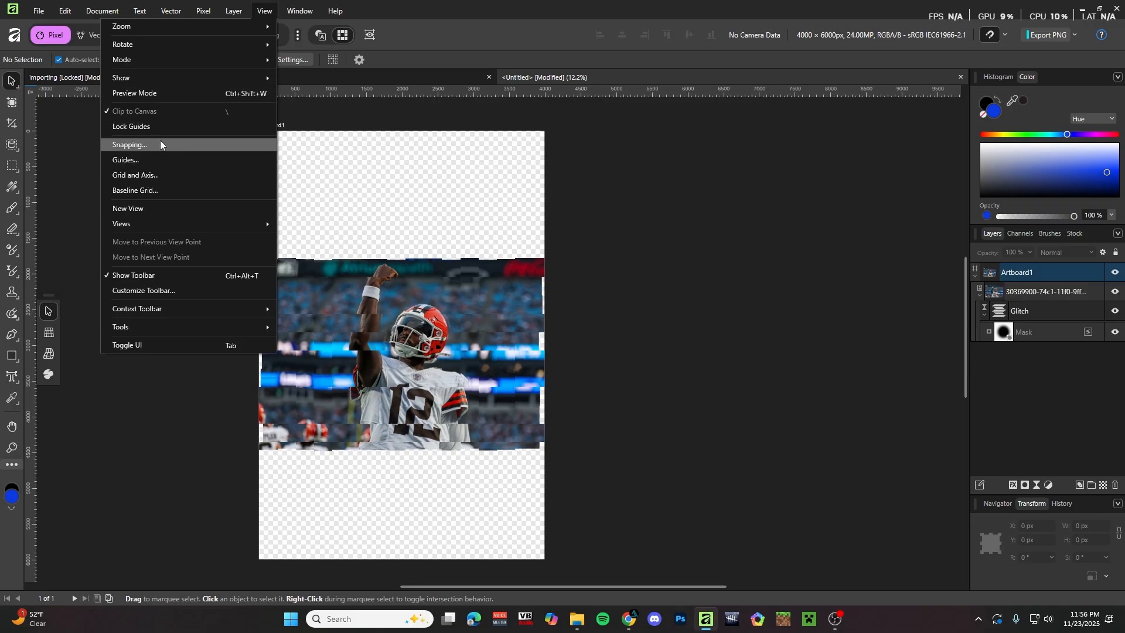
left_click(147, 160)
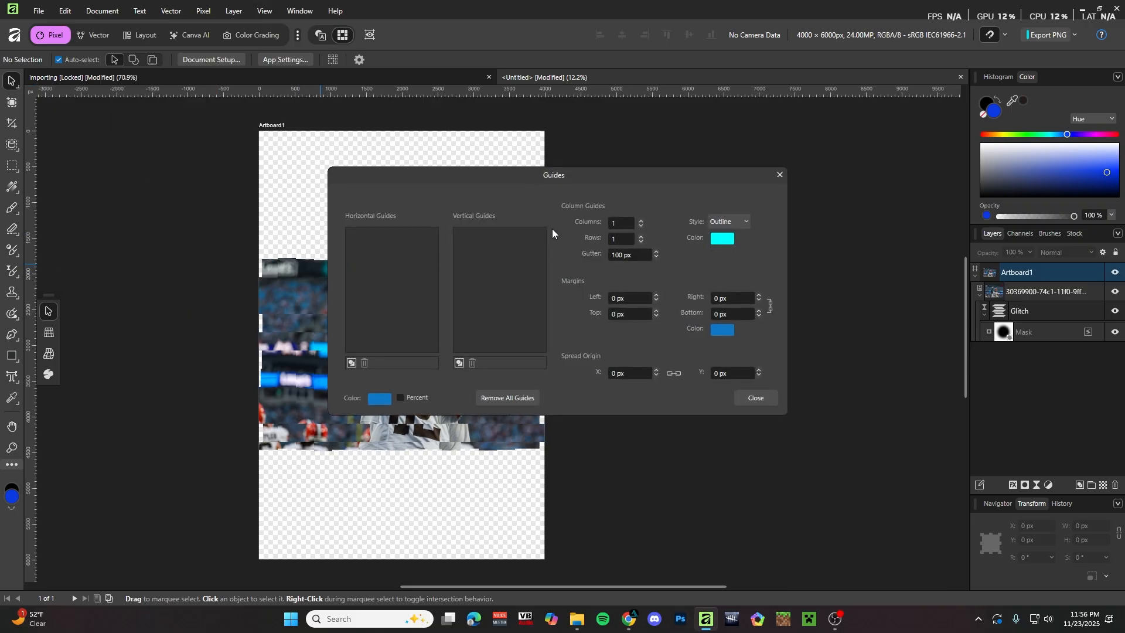
left_click_drag(534, 175, 756, 159)
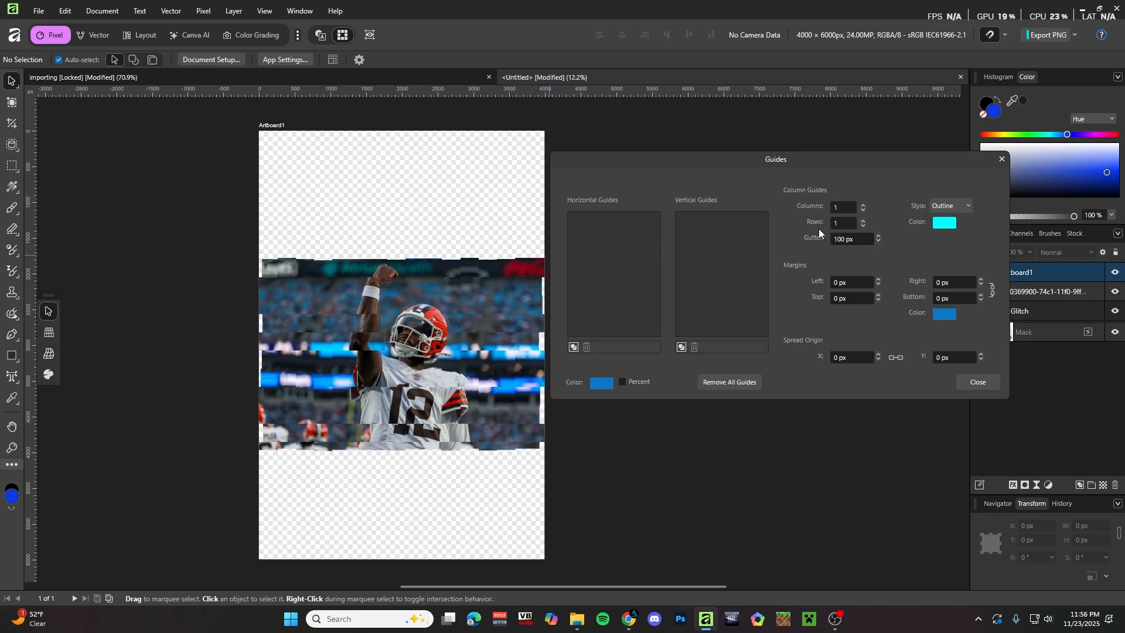
left_click(964, 207)
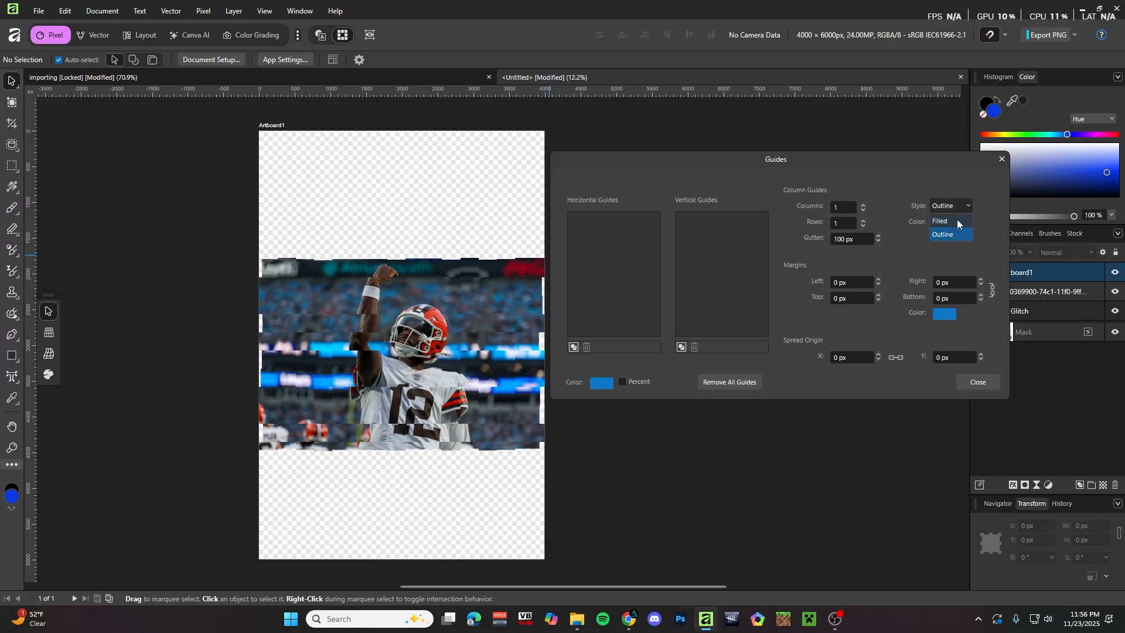
left_click(959, 229)
left_click(863, 205)
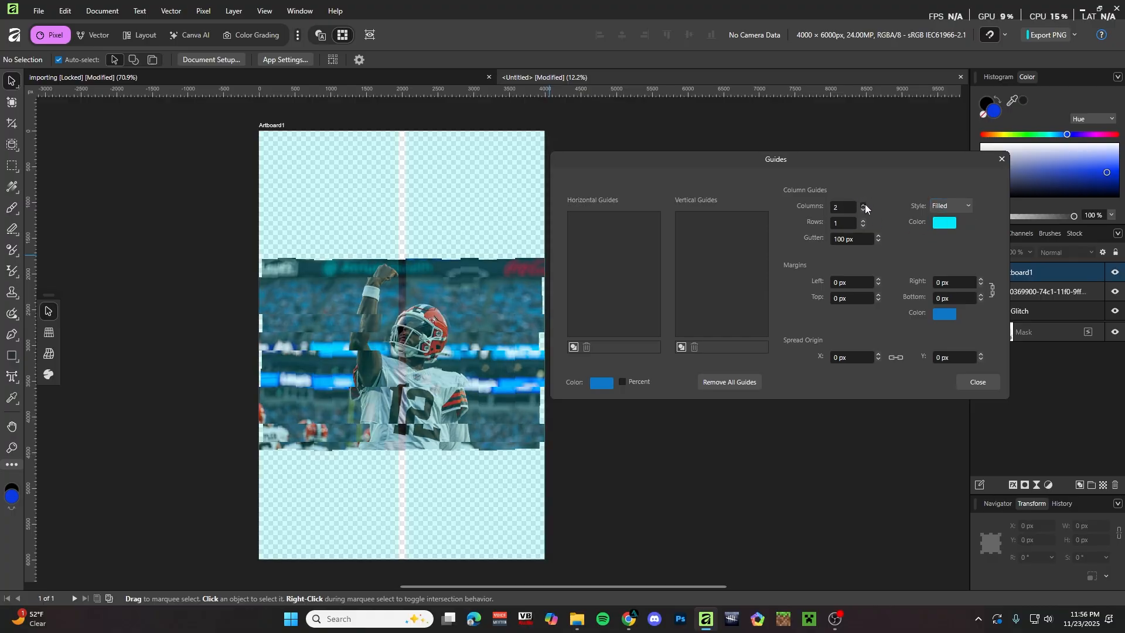
left_click(864, 206)
left_click(864, 206)
left_click(864, 206)
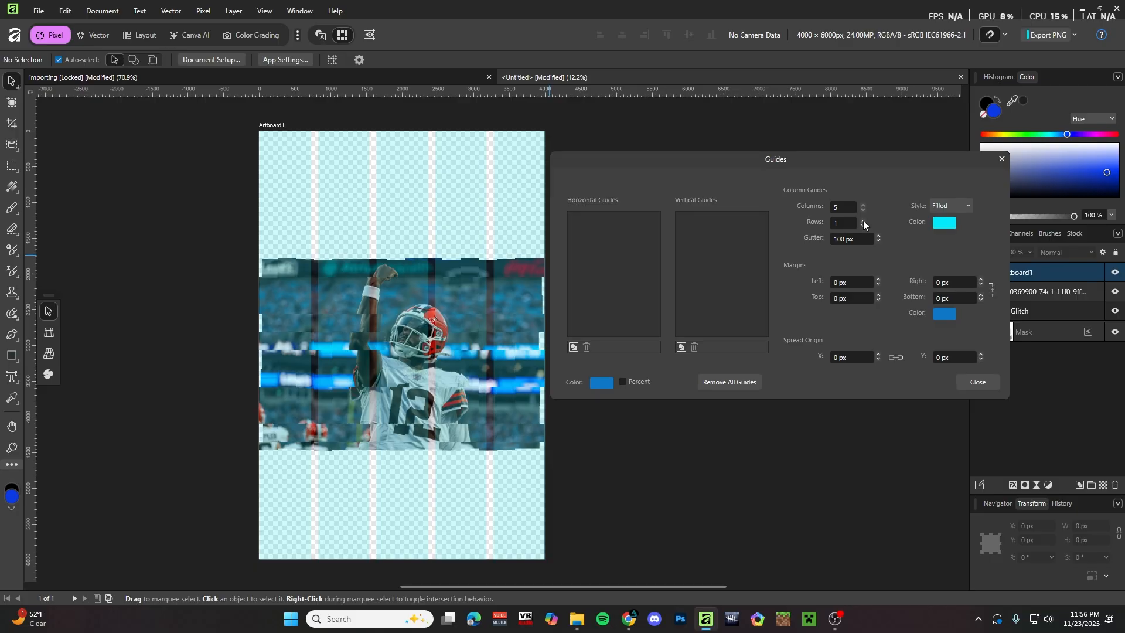
Set the number of rows in the column guides to 5.
left_click(863, 220)
left_click(863, 220)
left_click(863, 220)
left_click(864, 220)
left_click(863, 221)
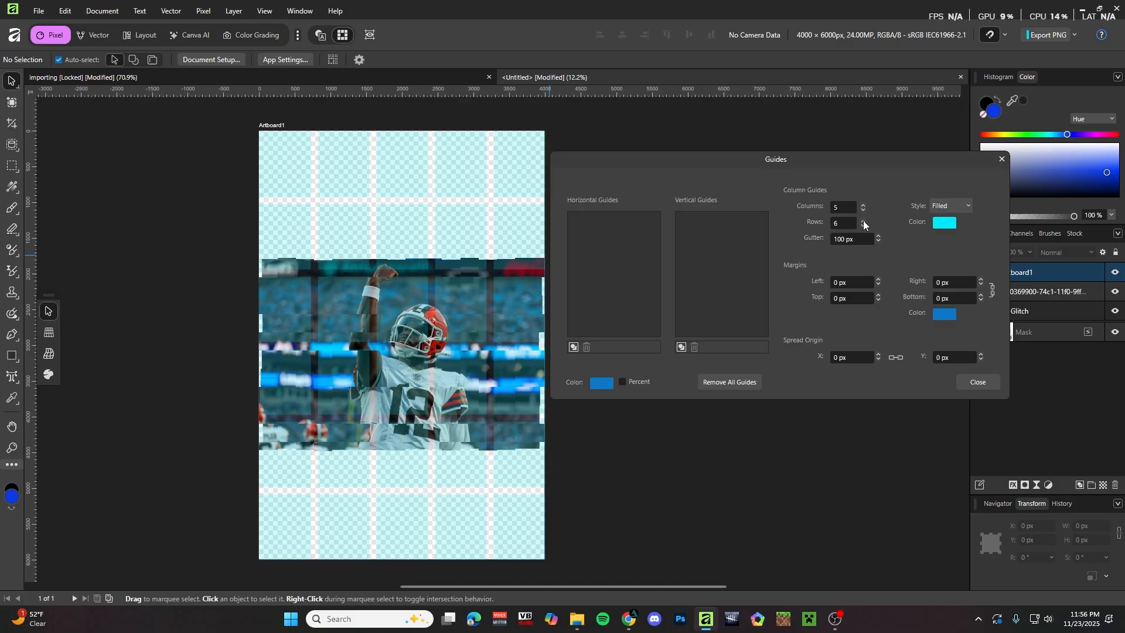
left_click(863, 226)
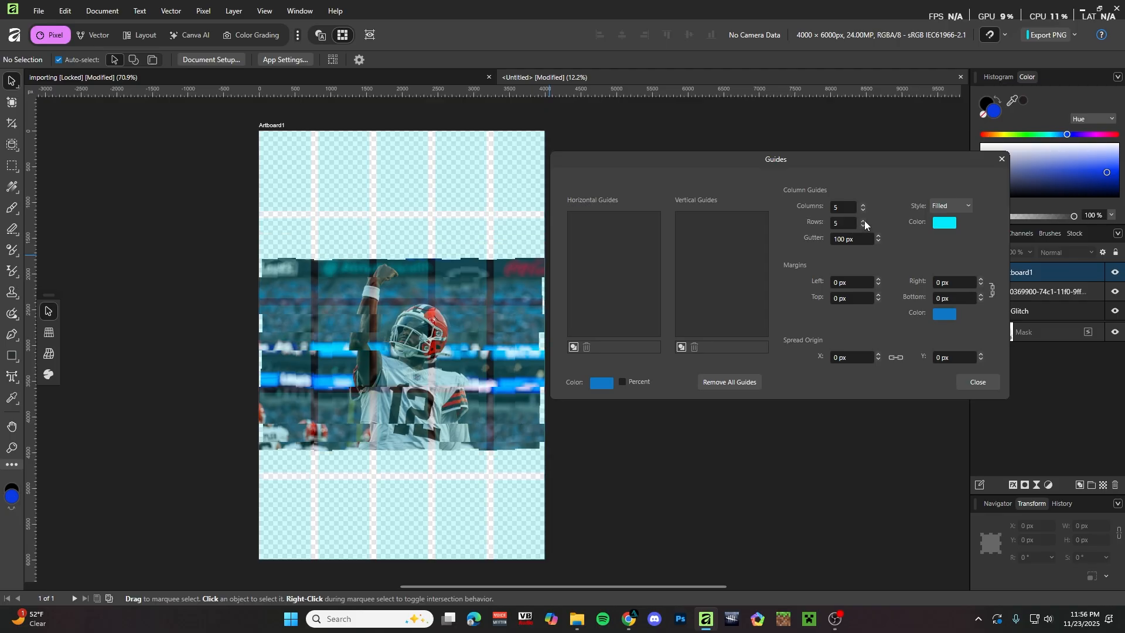
left_click(944, 223)
left_click(838, 184)
left_click(878, 236)
left_click(879, 242)
left_click(896, 268)
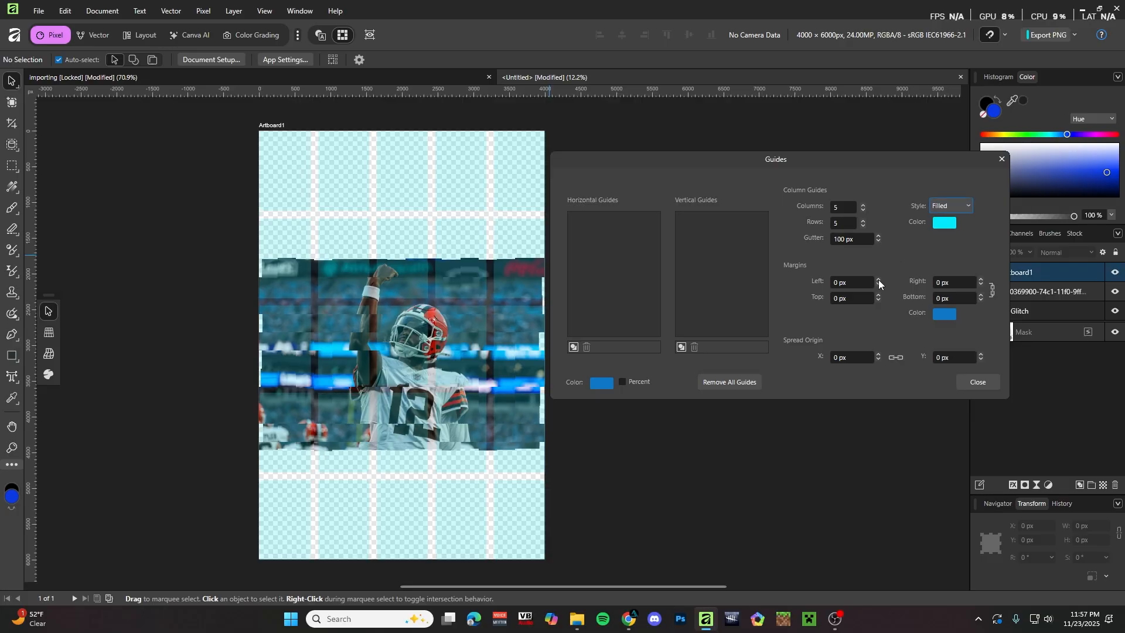
Set the linked guide margins to 90 px on all four sides.
left_click(879, 281)
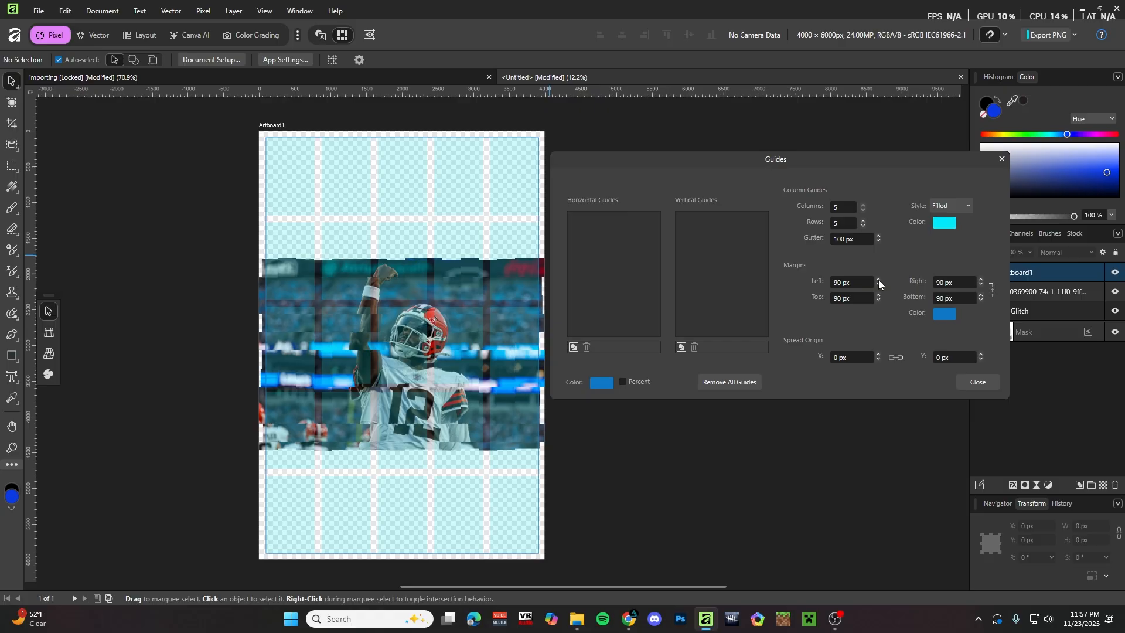
Set the linked guide margins to 110 px on all four sides.
left_click(879, 281)
left_click(879, 281)
left_click(879, 287)
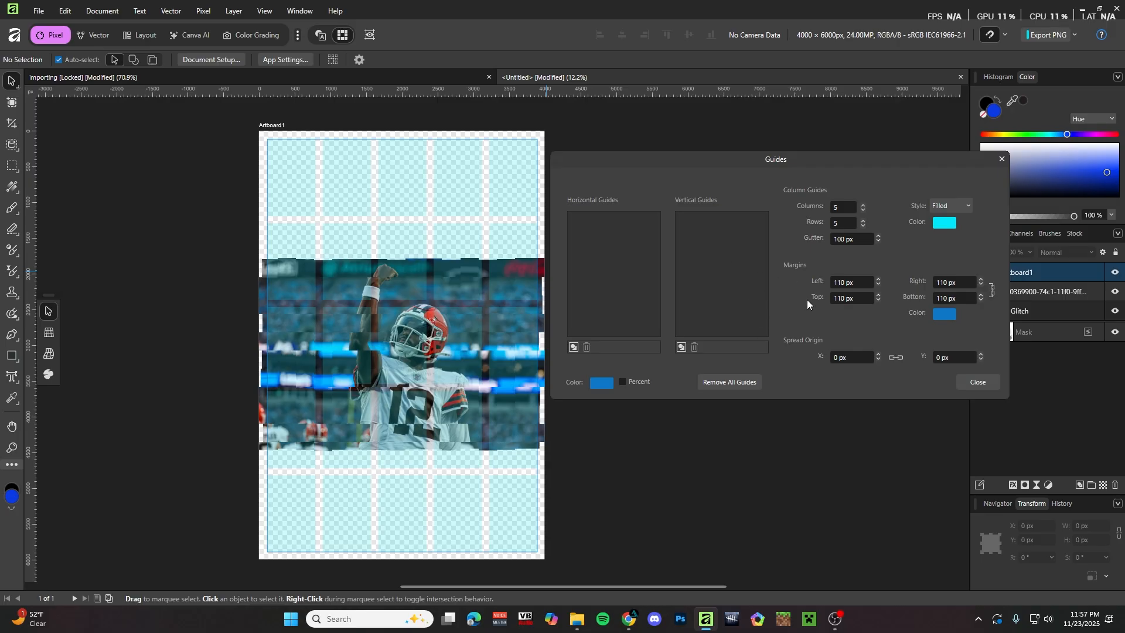
Switch the column guides to the Outline style with 8 columns and 4 rows.
left_click(961, 207)
left_click(952, 237)
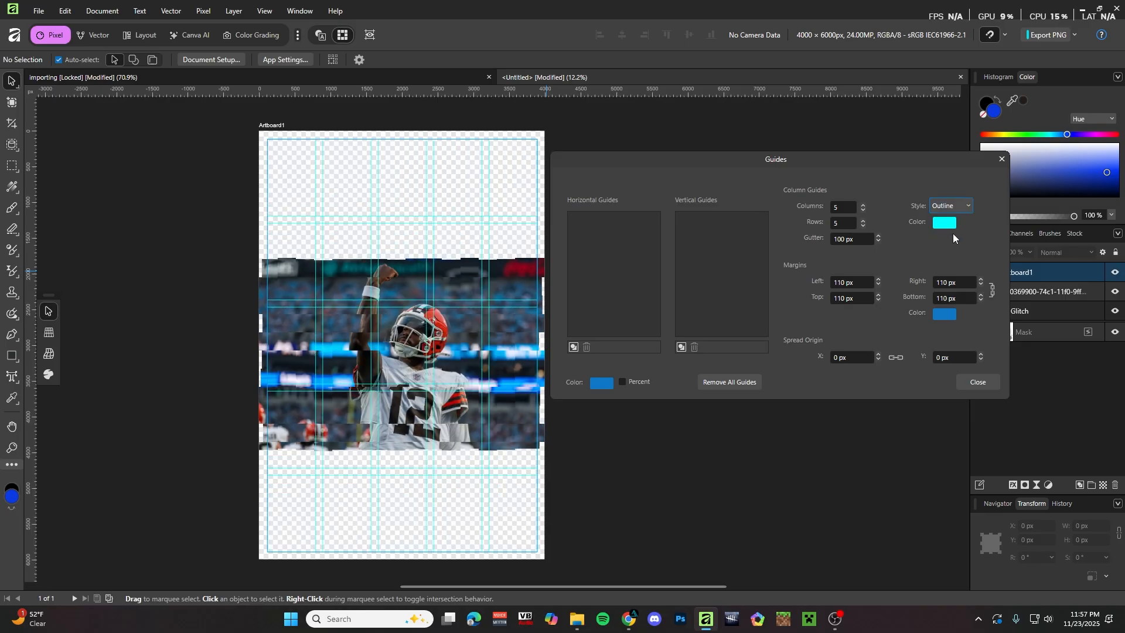
left_click(863, 206)
left_click(863, 206)
left_click(863, 206)
left_click(863, 206)
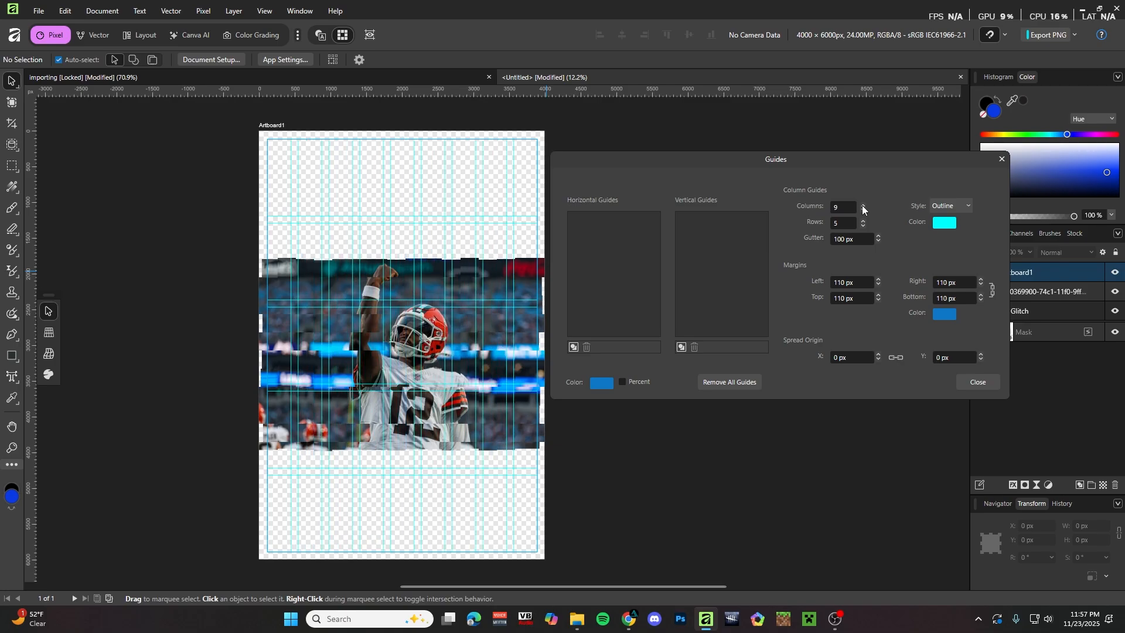
left_click(862, 211)
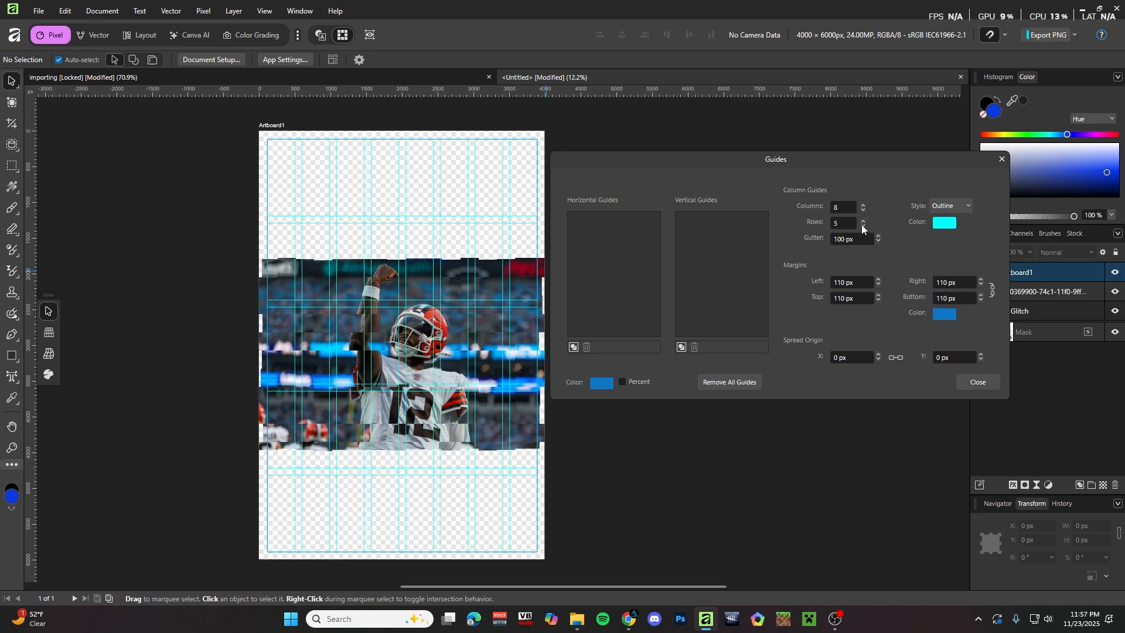
left_click(863, 227)
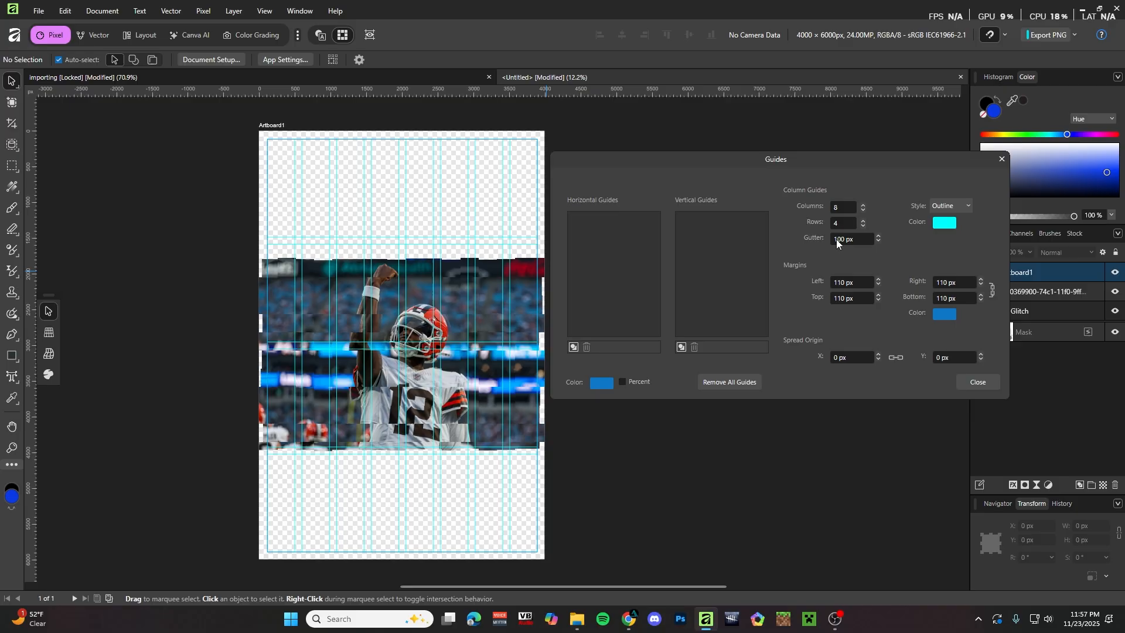
Set the linked guide margins to 60 px on all four sides and the number of columns to 6.
left_click(878, 286)
left_click(878, 285)
left_click(879, 285)
left_click(878, 285)
left_click(878, 285)
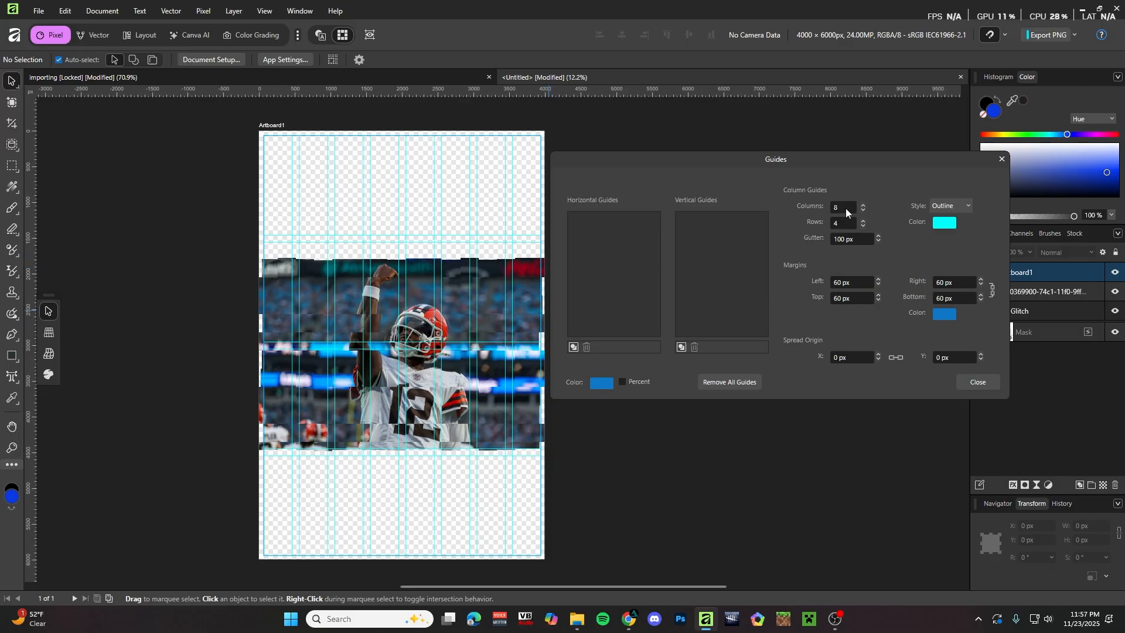
left_click(863, 211)
left_click(863, 211)
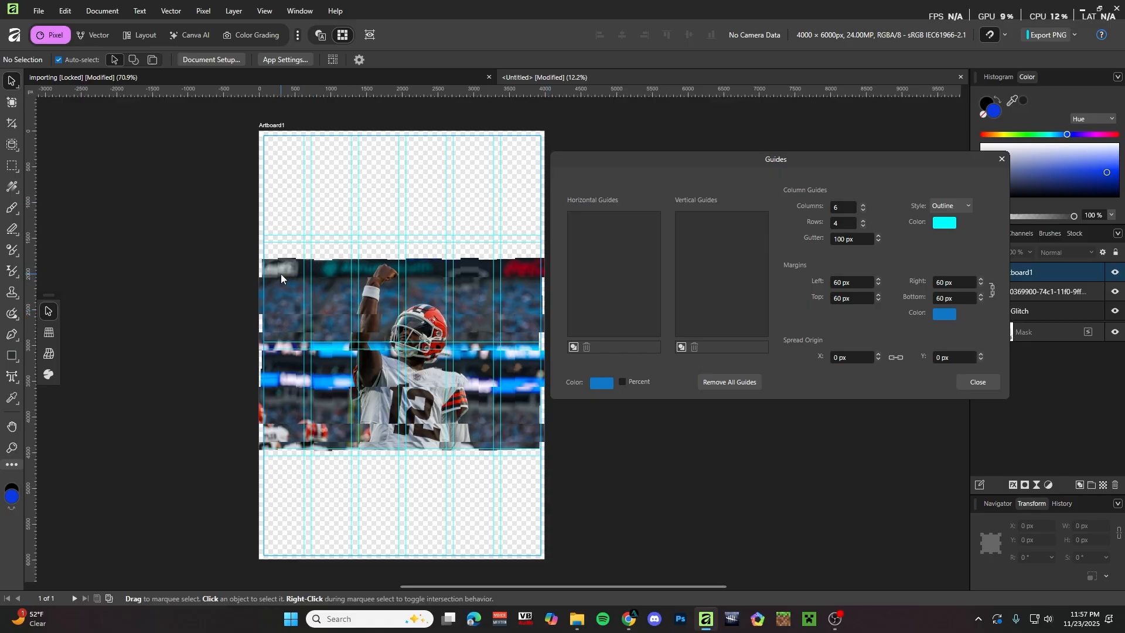
Unlink the margins, try a 30 px bottom margin, and restore it to 60 px with the margins linked again.
left_click(993, 291)
left_click(982, 299)
left_click(981, 298)
left_click(981, 298)
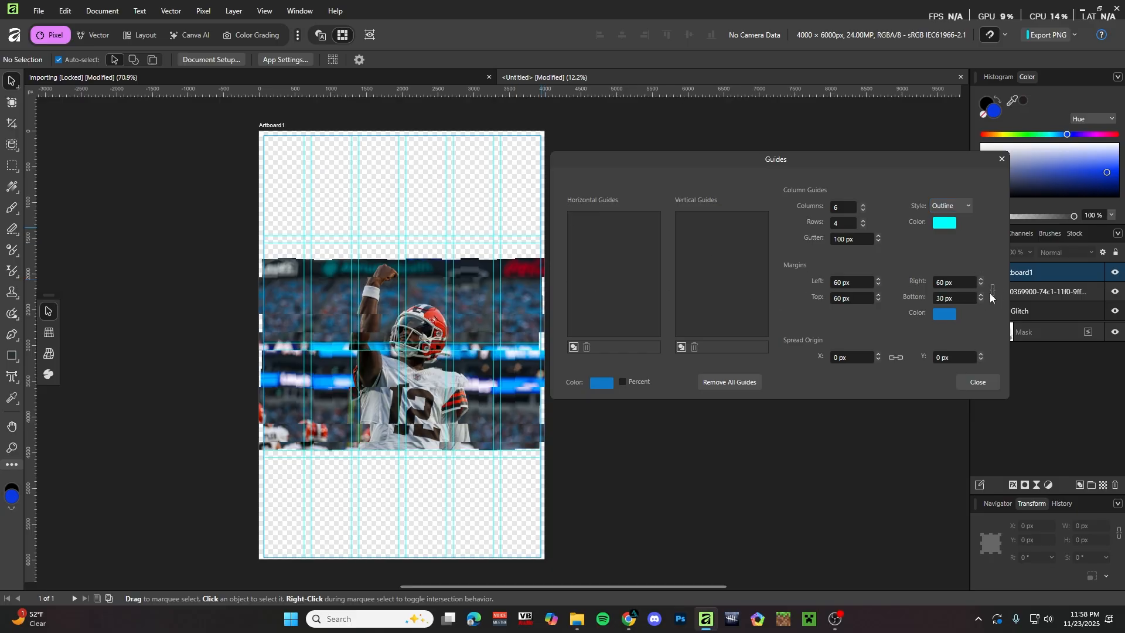
left_click(982, 295)
left_click(983, 295)
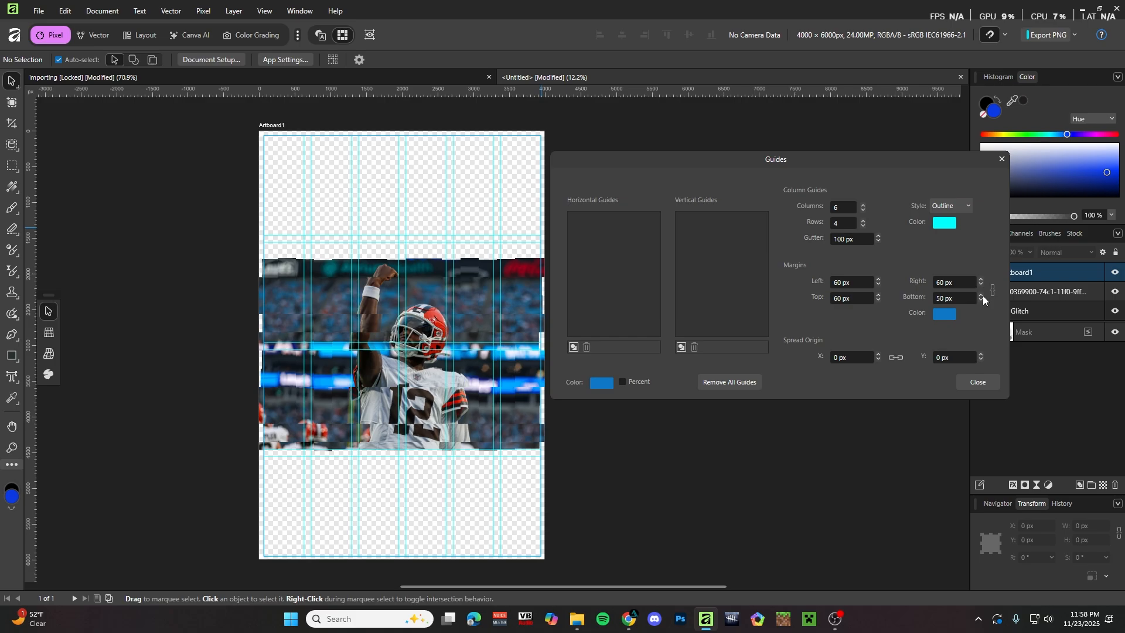
left_click(982, 296)
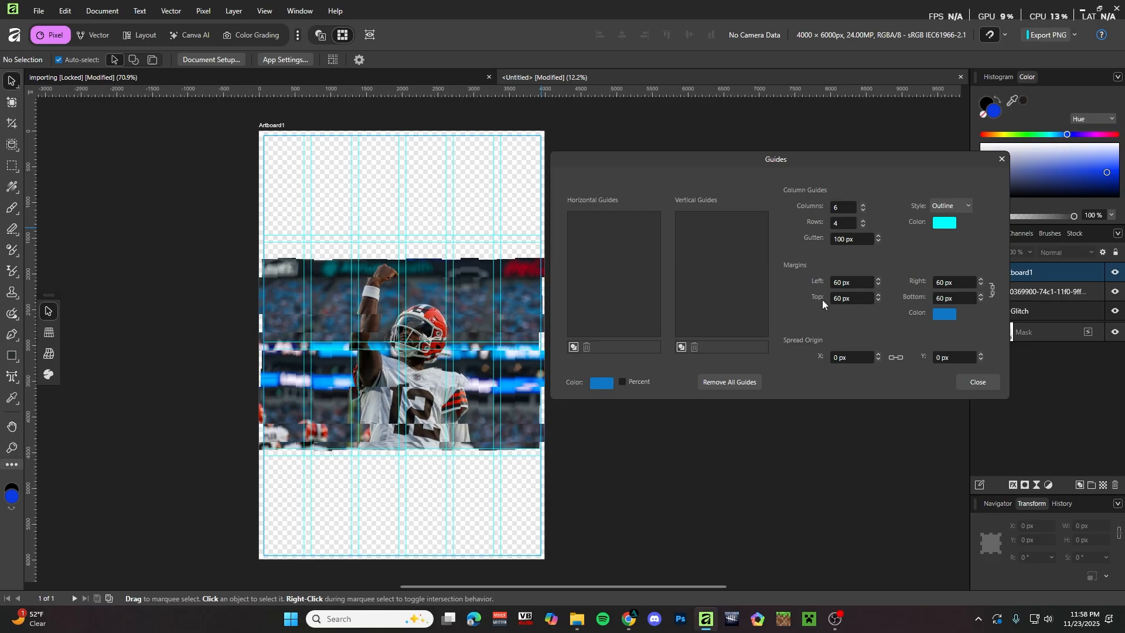
Close the Guides settings and examine how the column guides divide the artboard and photo.
left_click(970, 380)
scroll(364, 321, "down", 2)
scroll(338, 321, "up", 3)
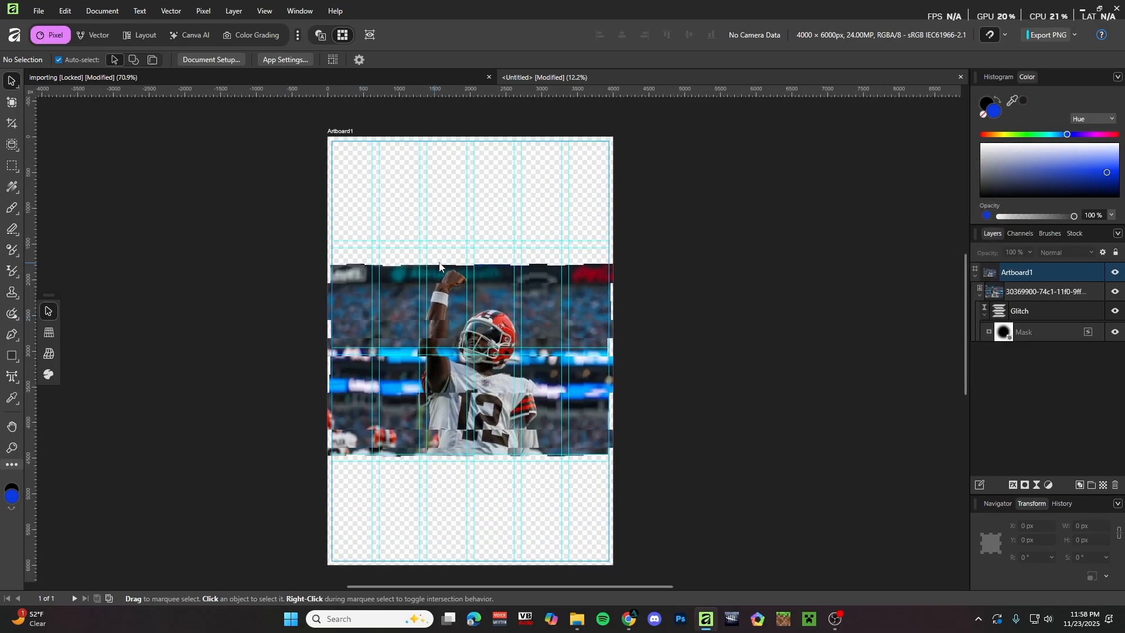
scroll(607, 259, "down", 2)
scroll(682, 263, "up", 1)
scroll(522, 268, "up", 1)
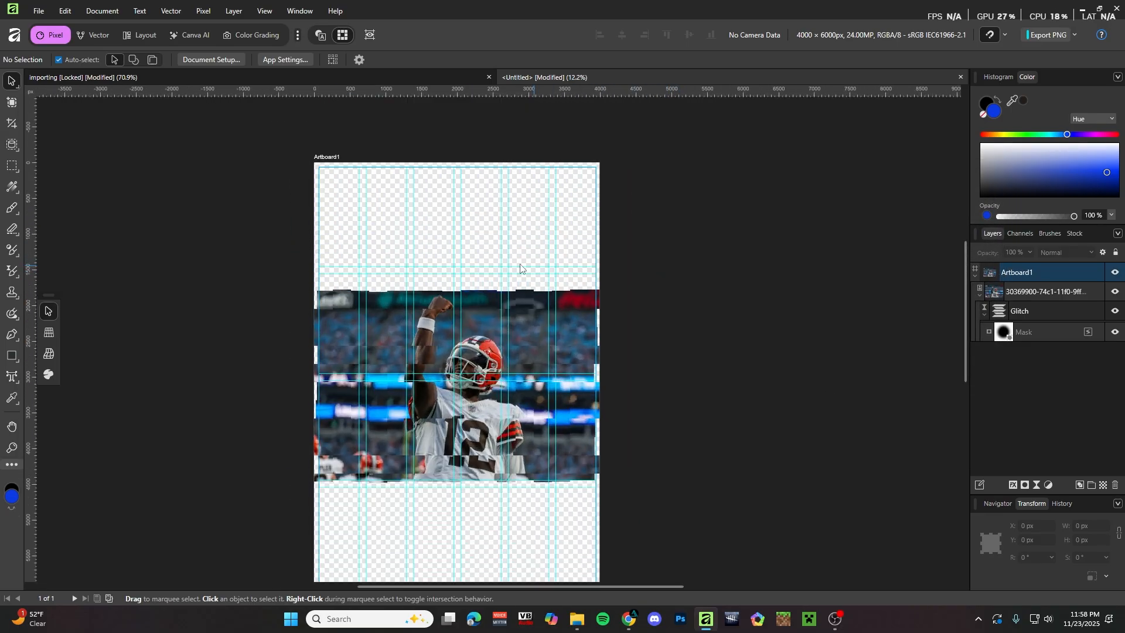
scroll(481, 258, "up", 2)
scroll(481, 258, "down", 2)
scroll(481, 262, "up", 1)
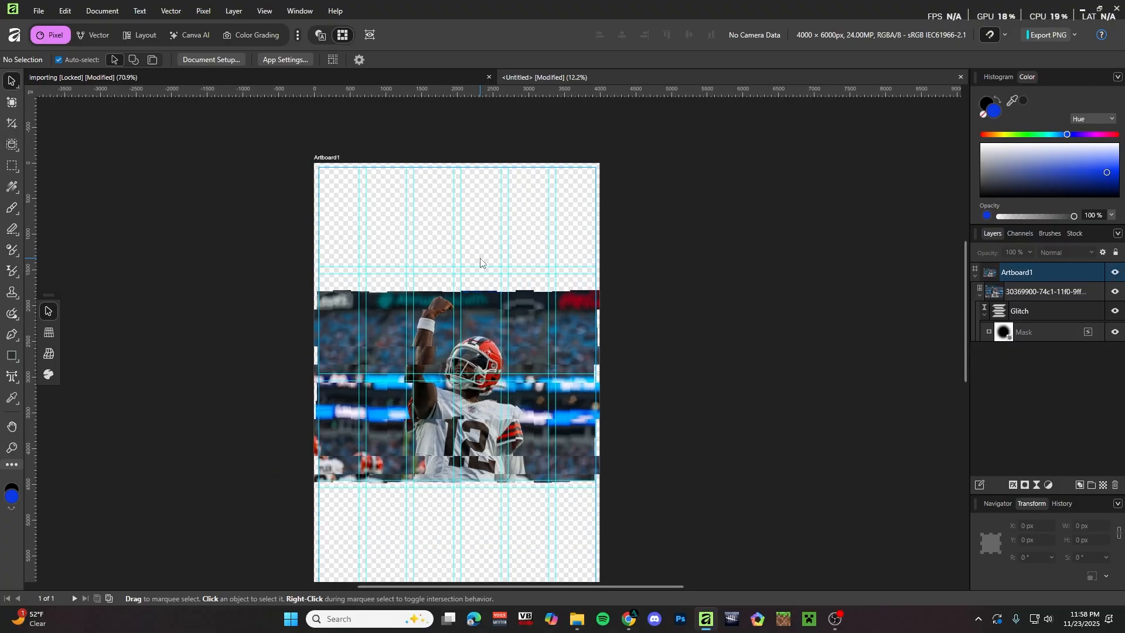
scroll(485, 269, "up", 2)
scroll(496, 301, "down", 3)
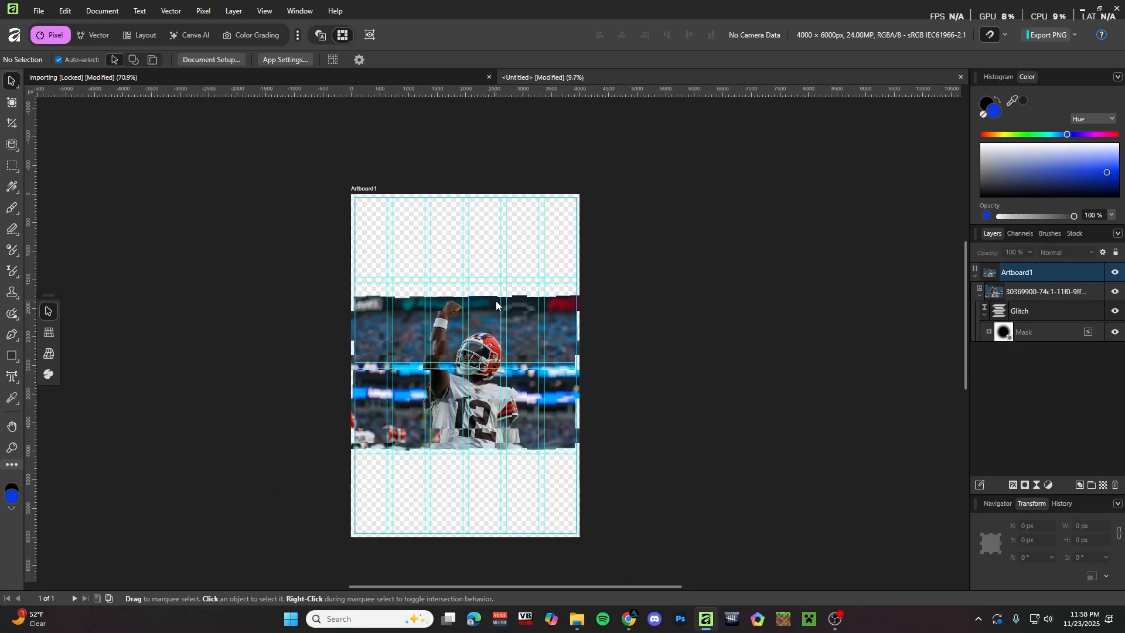
scroll(509, 349, "up", 1)
scroll(485, 330, "down", 1)
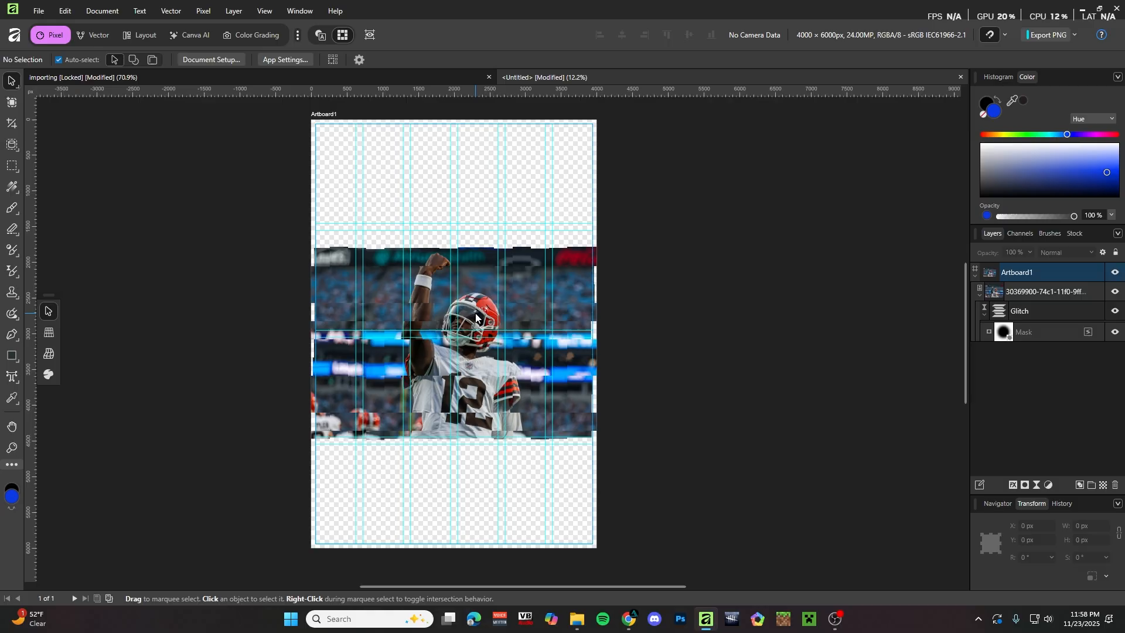
Move the photo up slightly and scale it to 3880 px wide, fitting it between the left and right margin guides.
left_click_drag(476, 318, 478, 298)
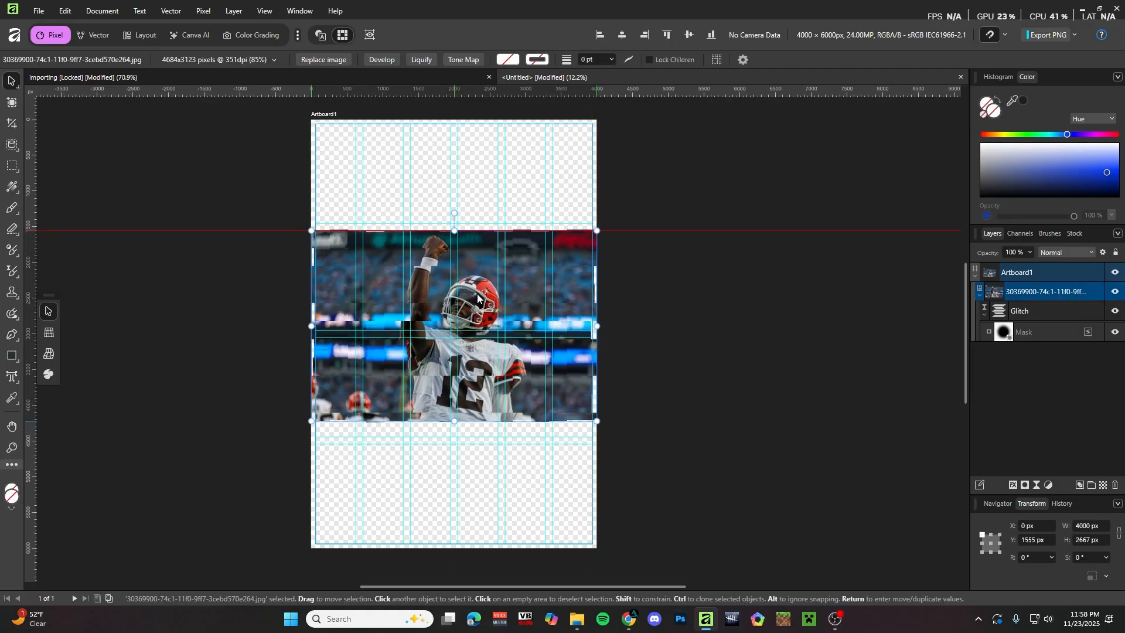
left_click_drag(597, 326, 591, 326)
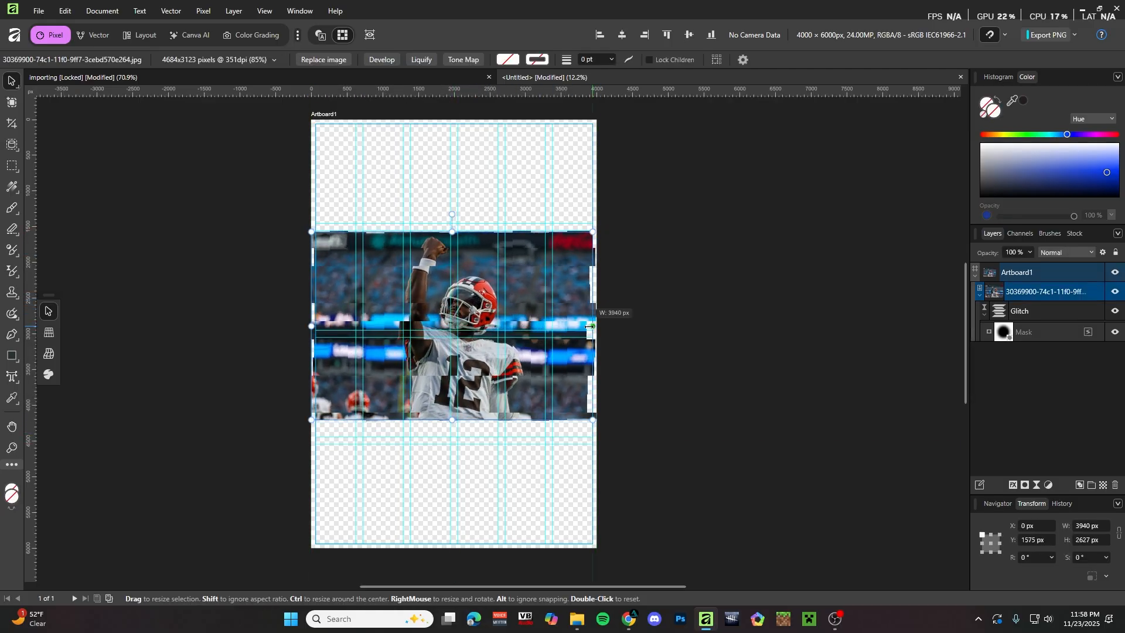
left_click_drag(311, 327, 316, 326)
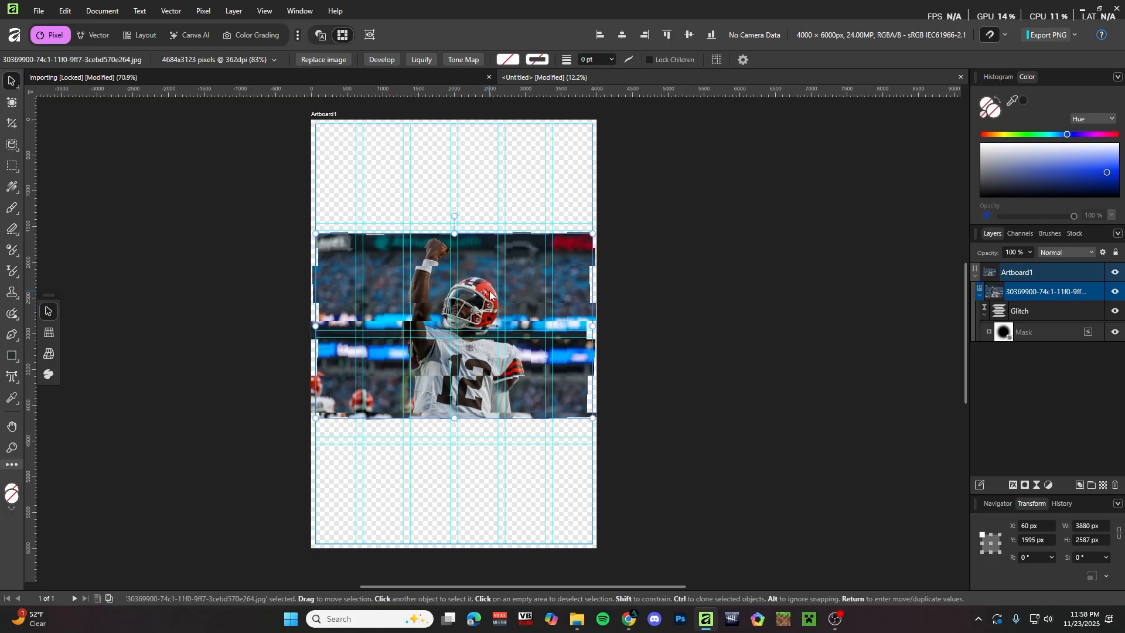
scroll(492, 296, "down", 2)
scroll(547, 293, "up", 2)
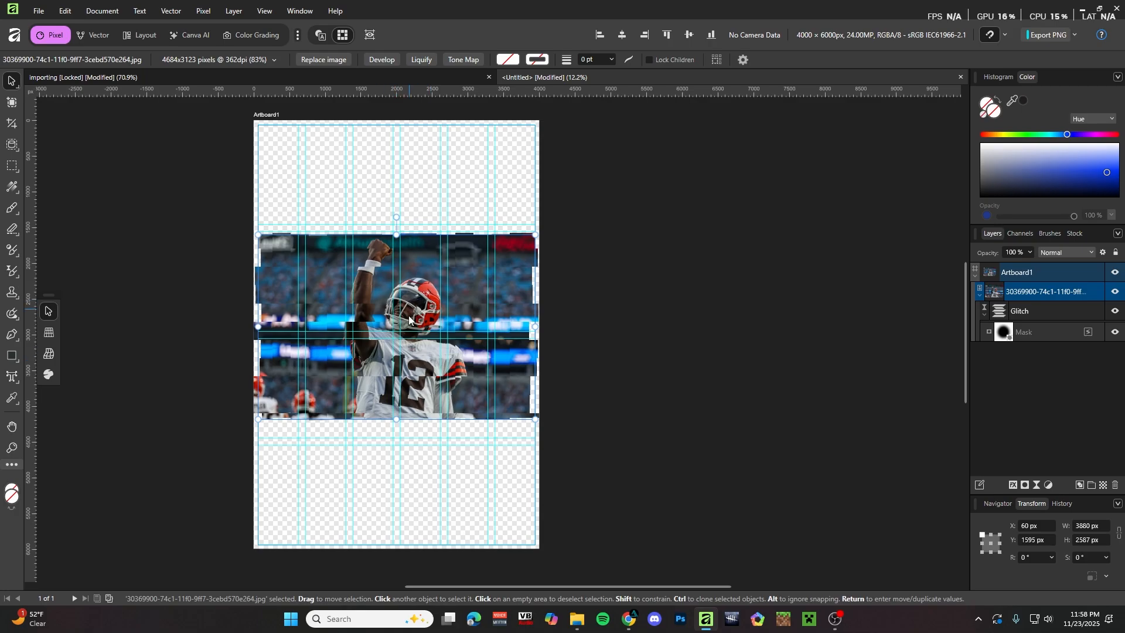
Move the photo down into the lower half of the artboard, near the middle row guide, and deselect it.
left_click_drag(409, 320, 409, 420)
left_click(498, 284)
scroll(423, 282, "up", 1)
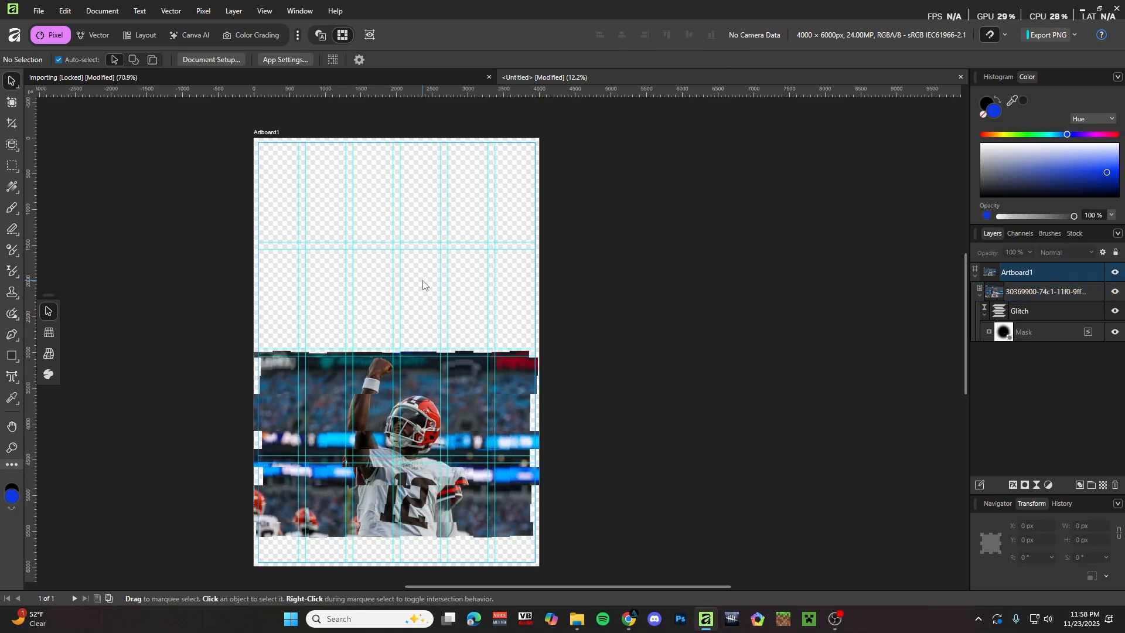
Add the Art text "TESITNG" in the empty upper part of the artboard.
scroll(423, 285, "up", 3)
scroll(329, 374, "up", 2)
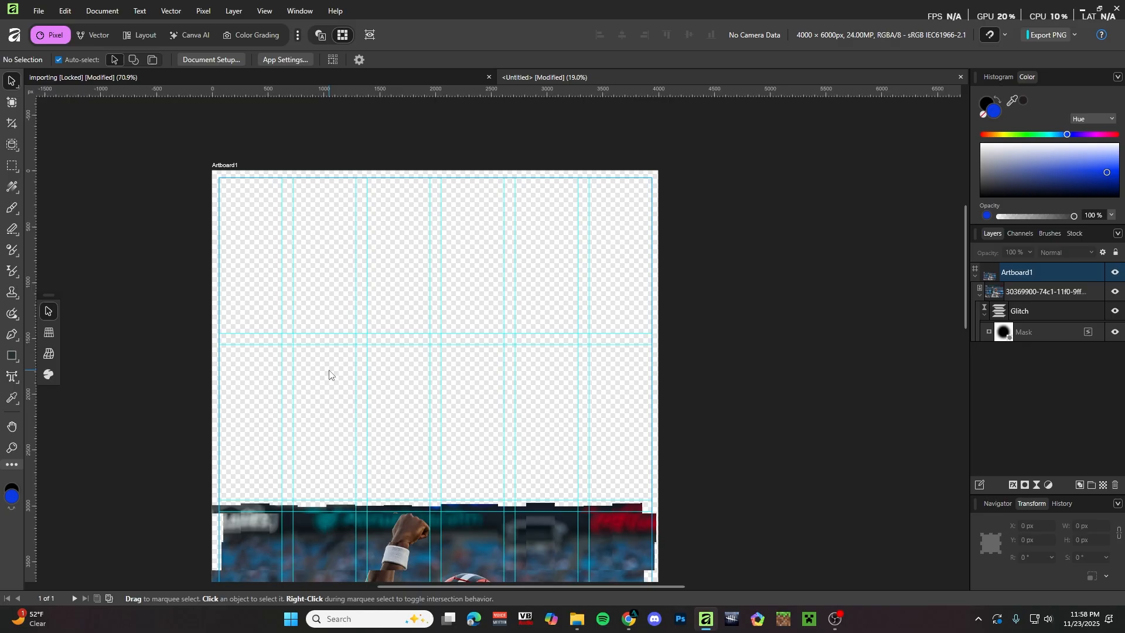
scroll(387, 282, "down", 2)
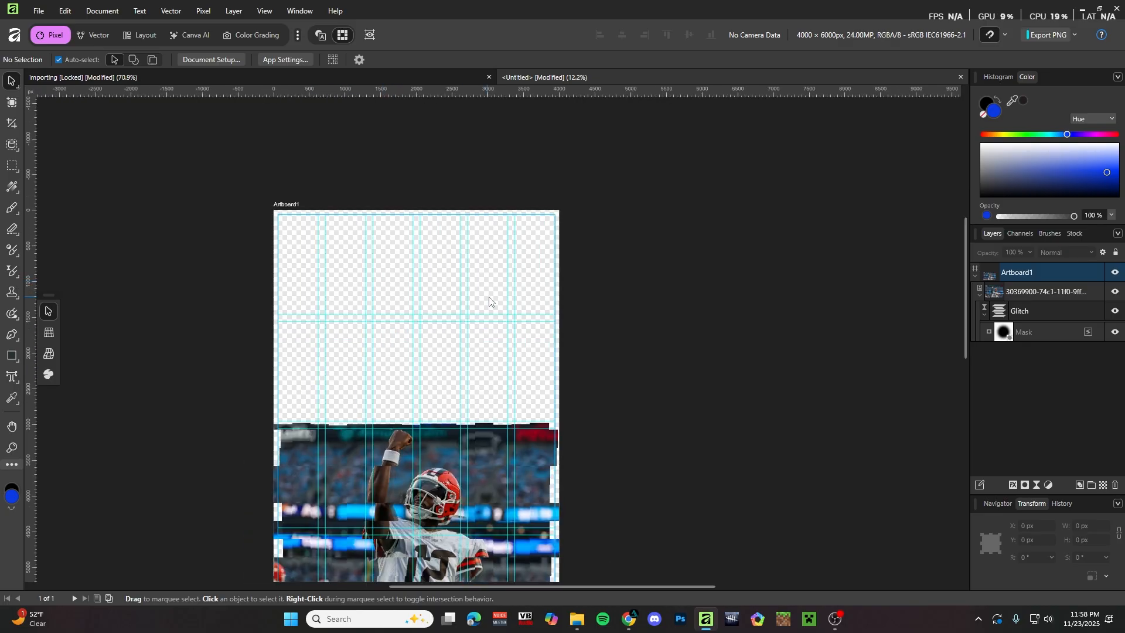
scroll(490, 299, "up", 1)
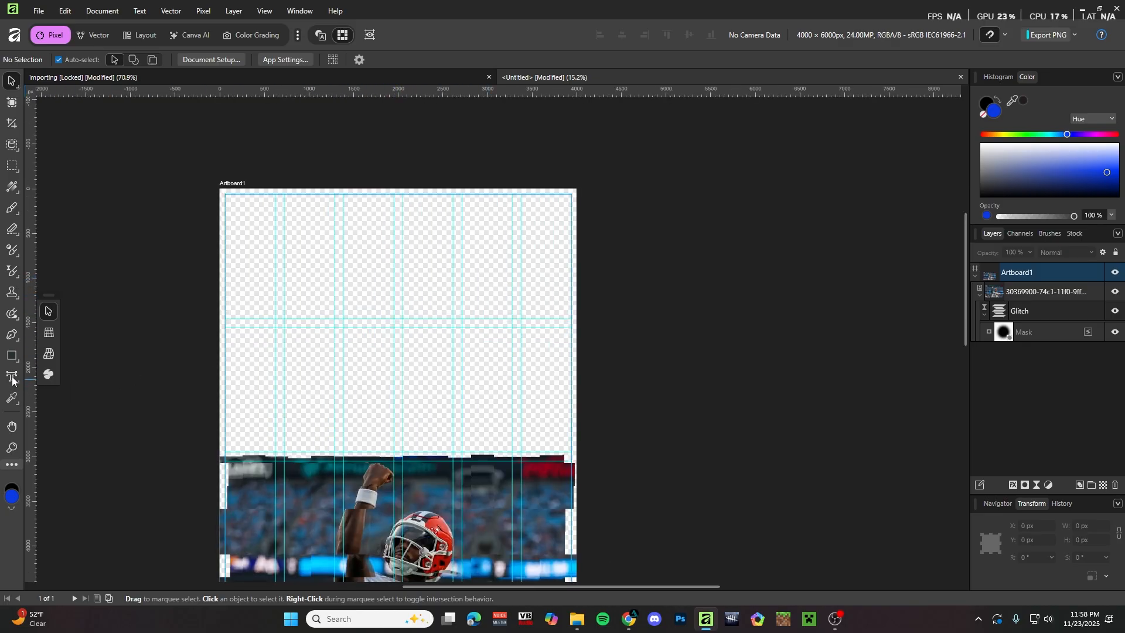
key("t")
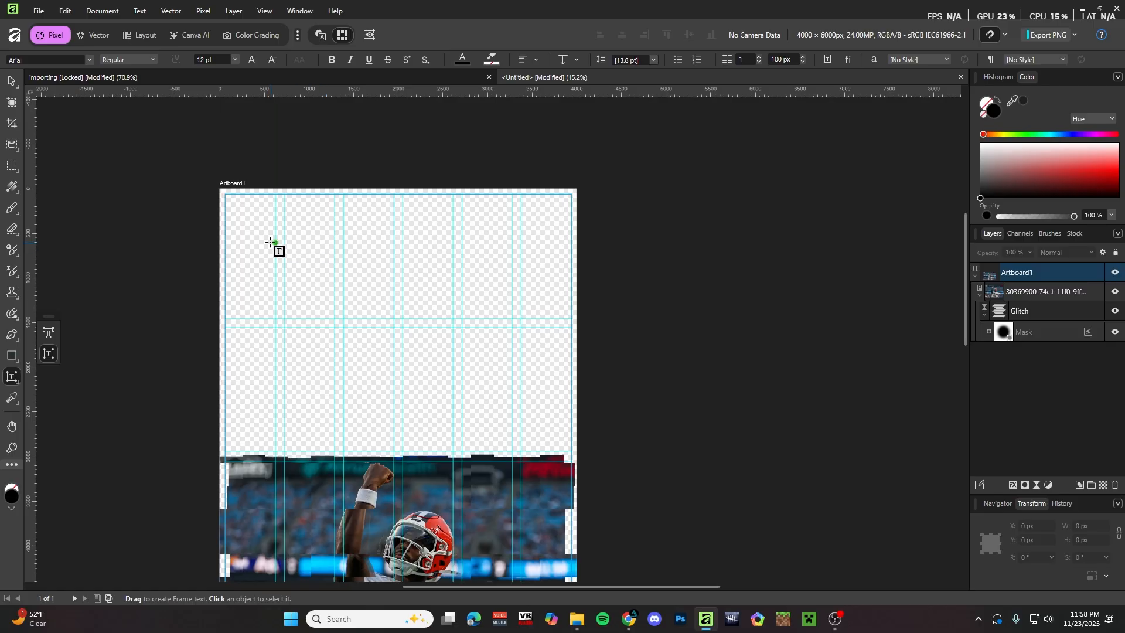
left_click(48, 334)
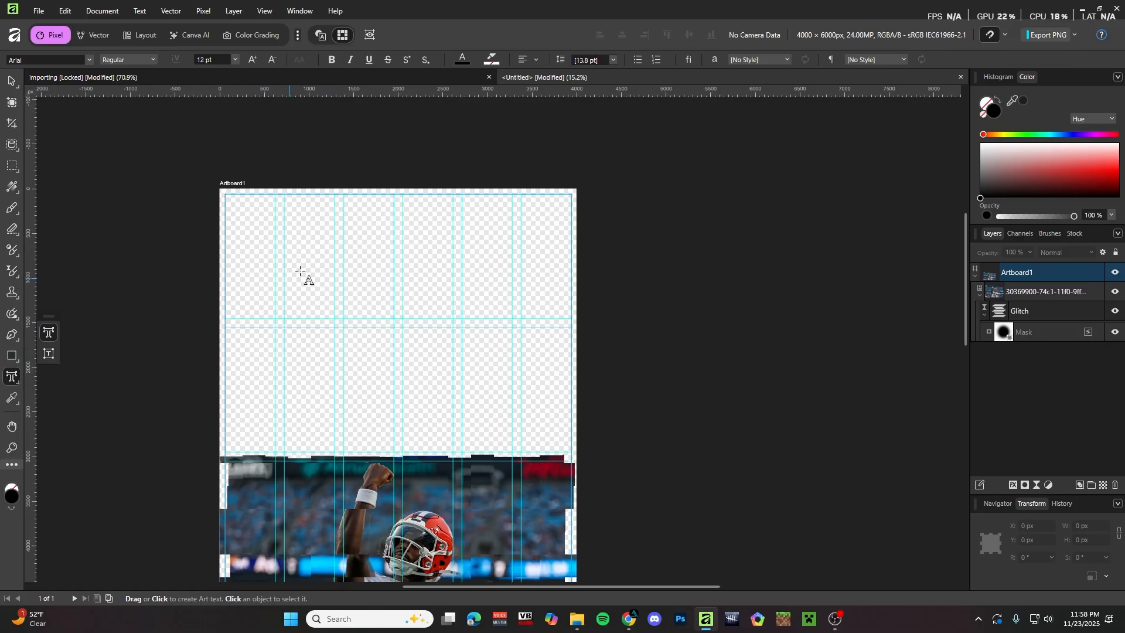
scroll(364, 242, "down", 1)
scroll(431, 240, "up", 1)
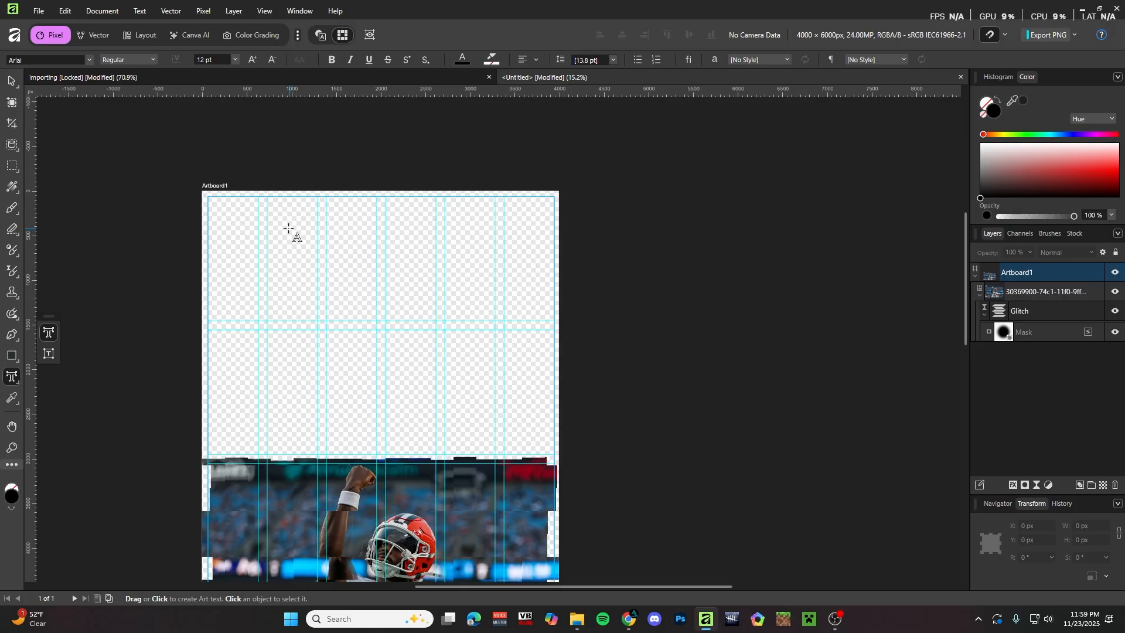
left_click_drag(285, 217, 331, 281)
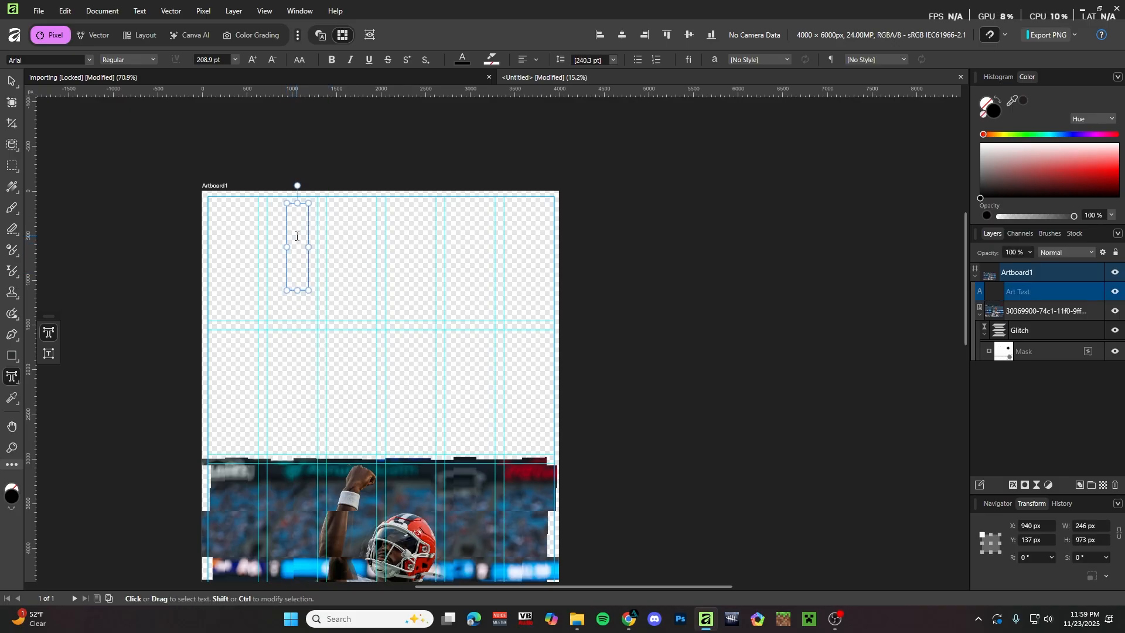
type("TESITNG")
key("Escape")
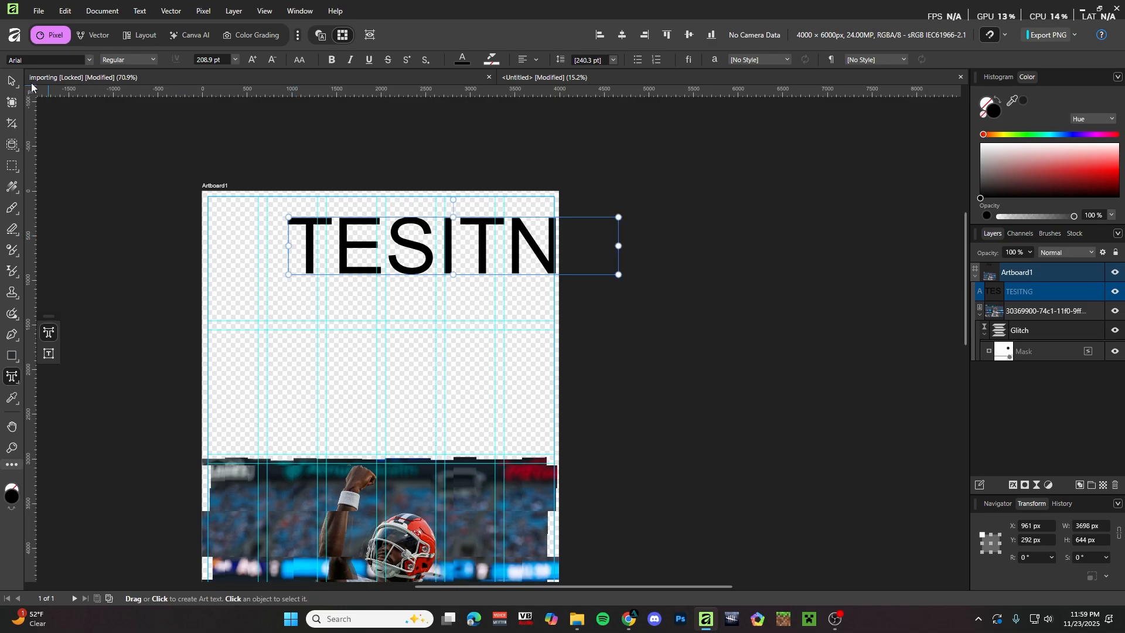
Move the TESITNG text left so that all of it fits inside the artboard.
mouse_move(22, 87)
left_click(58, 78)
left_click_drag(413, 251, 345, 253)
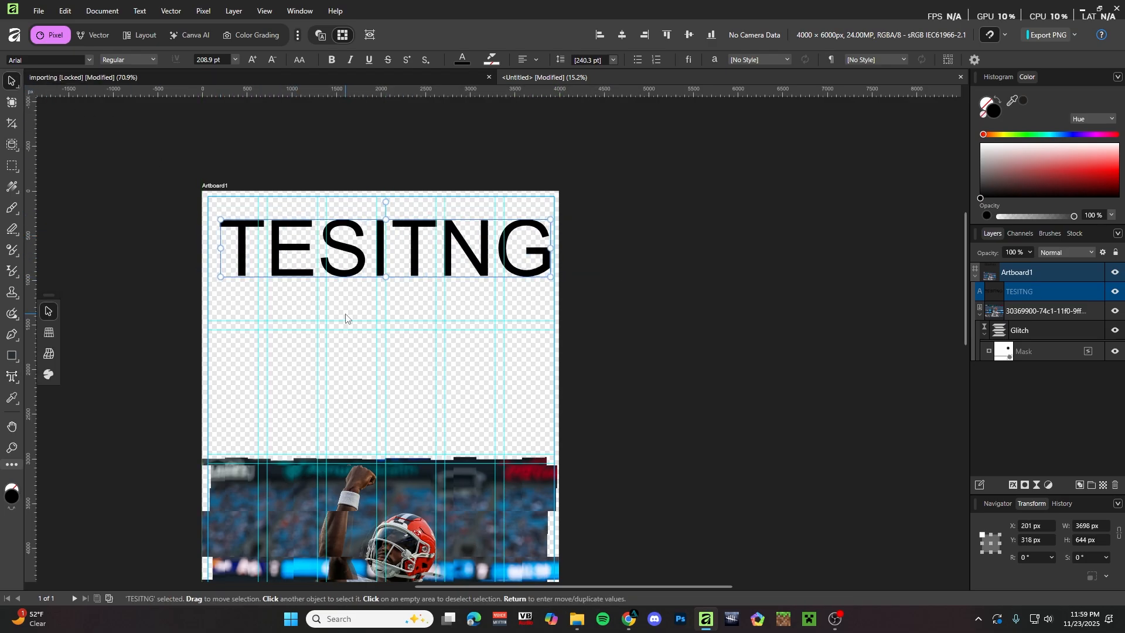
Append a "t" to the text, shift it up and left against the left margin guide, and deselect it.
key("t")
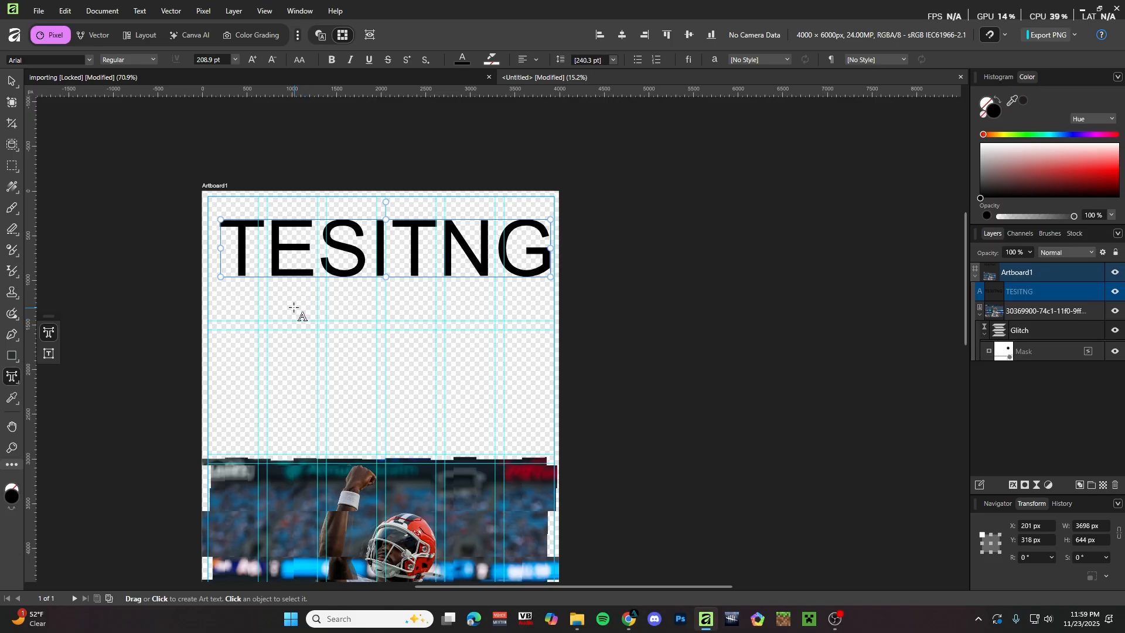
type("t")
key("Escape")
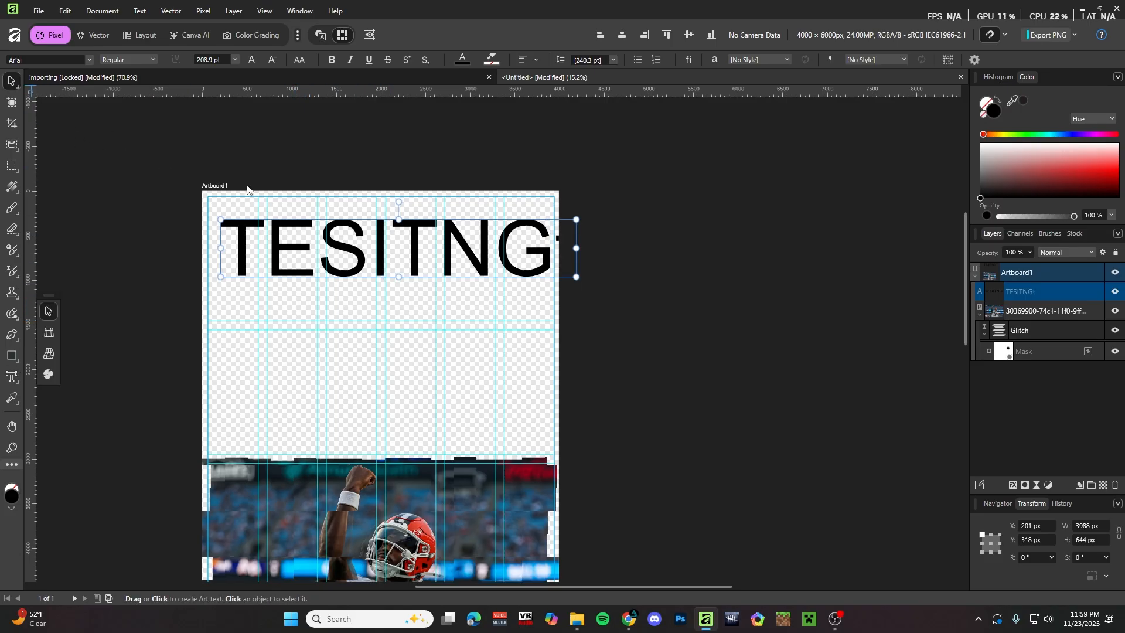
left_click_drag(264, 243, 252, 230)
left_click(370, 386)
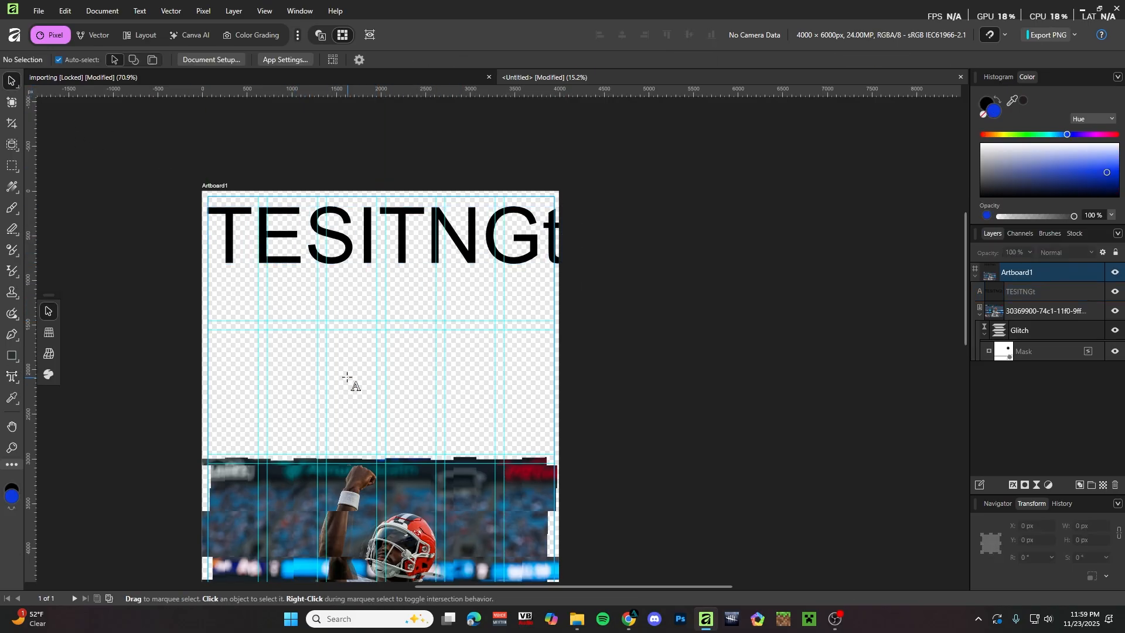
Draw a table about 3200 × 1385 px below the text and select its first cell.
key("t")
key("t")
left_click_drag(229, 285, 515, 409)
left_click(245, 292)
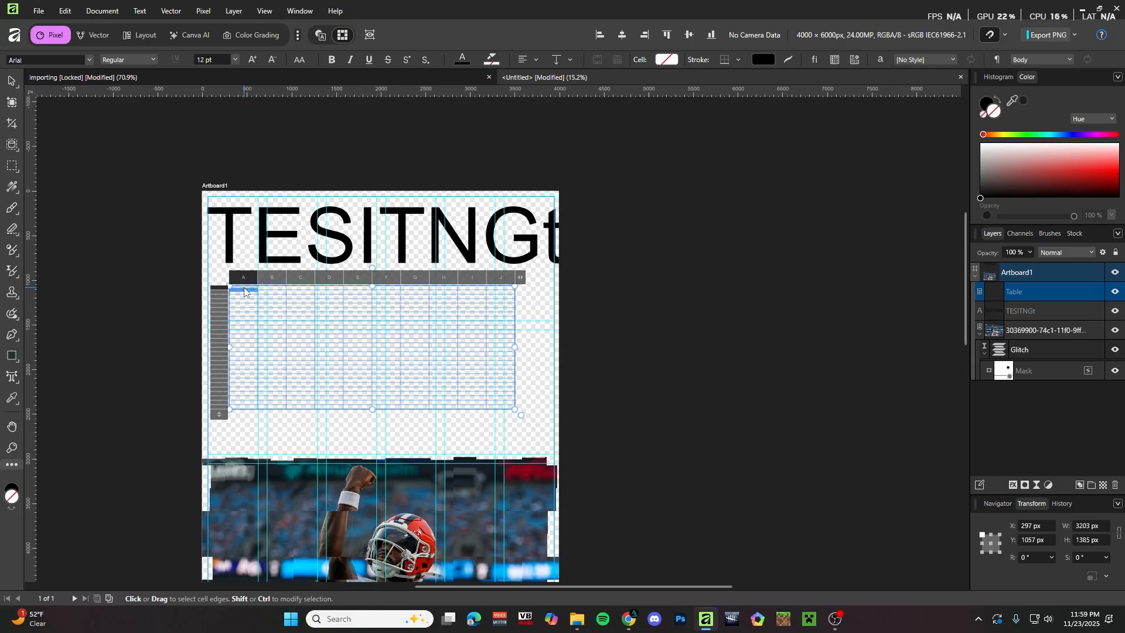
key("i")
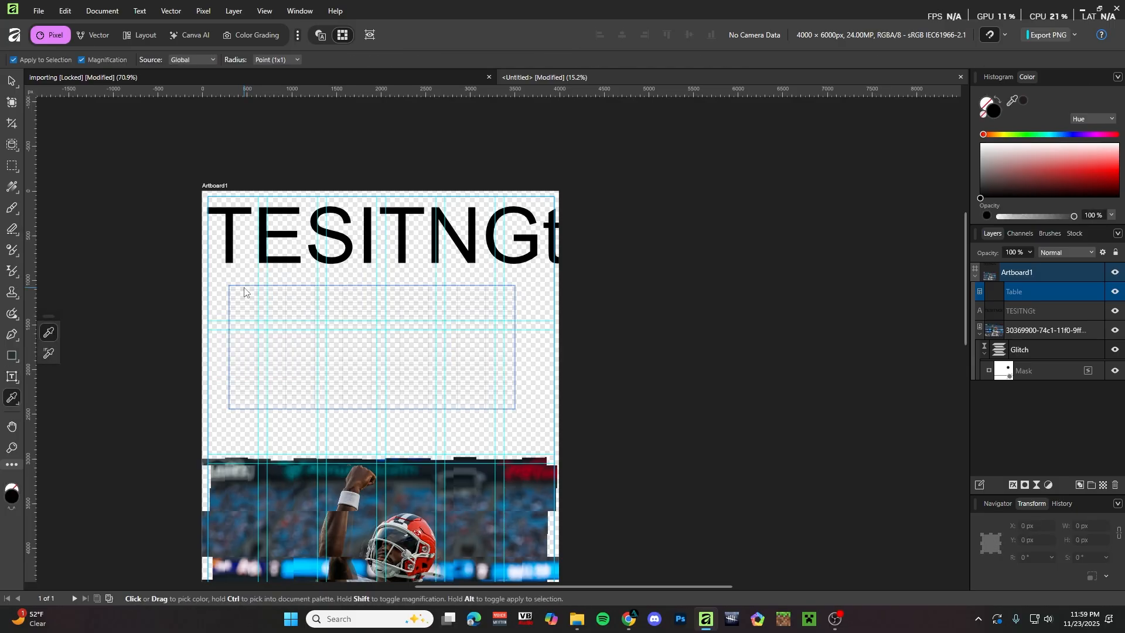
scroll(240, 294, "up", 2)
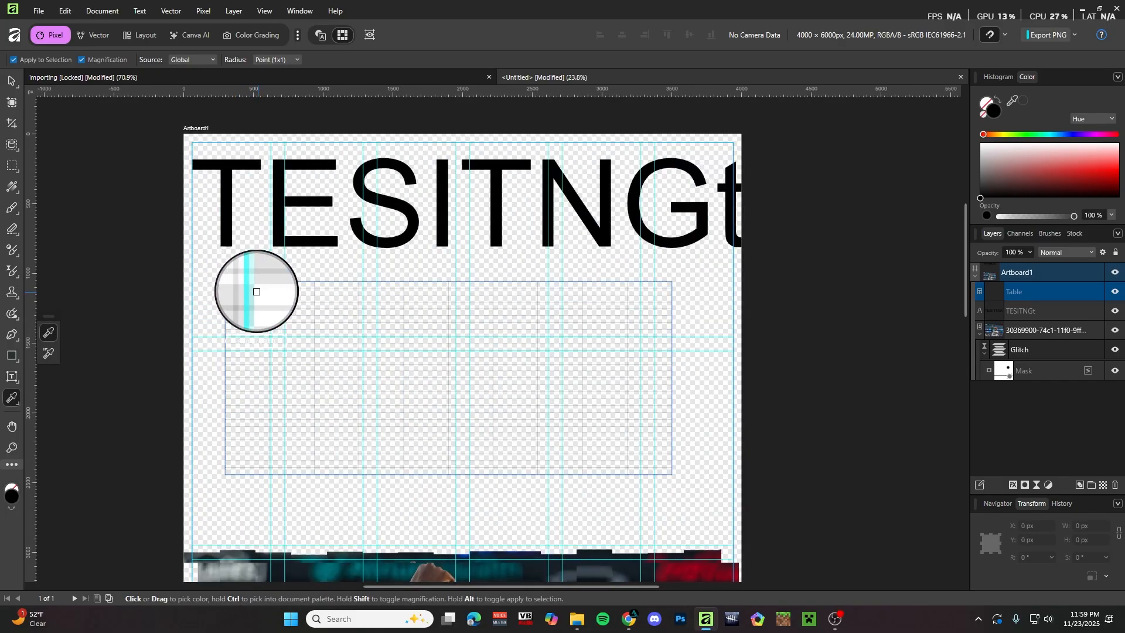
Enter "Testing" in the table's first cell and "1234" in the cell beside it.
key("t")
double_click(248, 287)
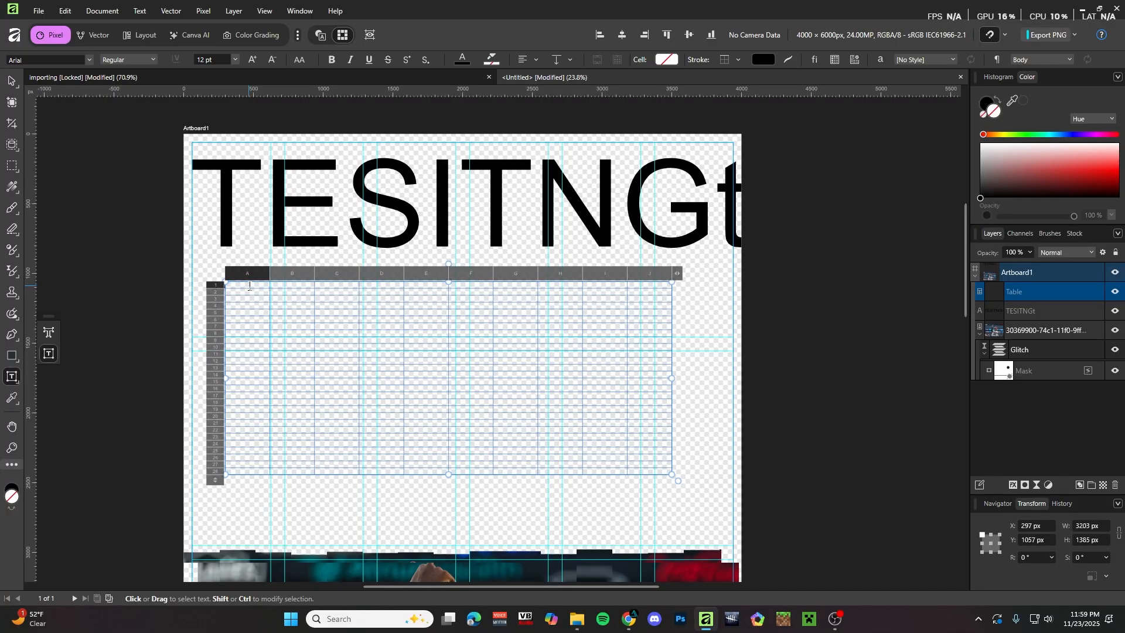
type("Testing")
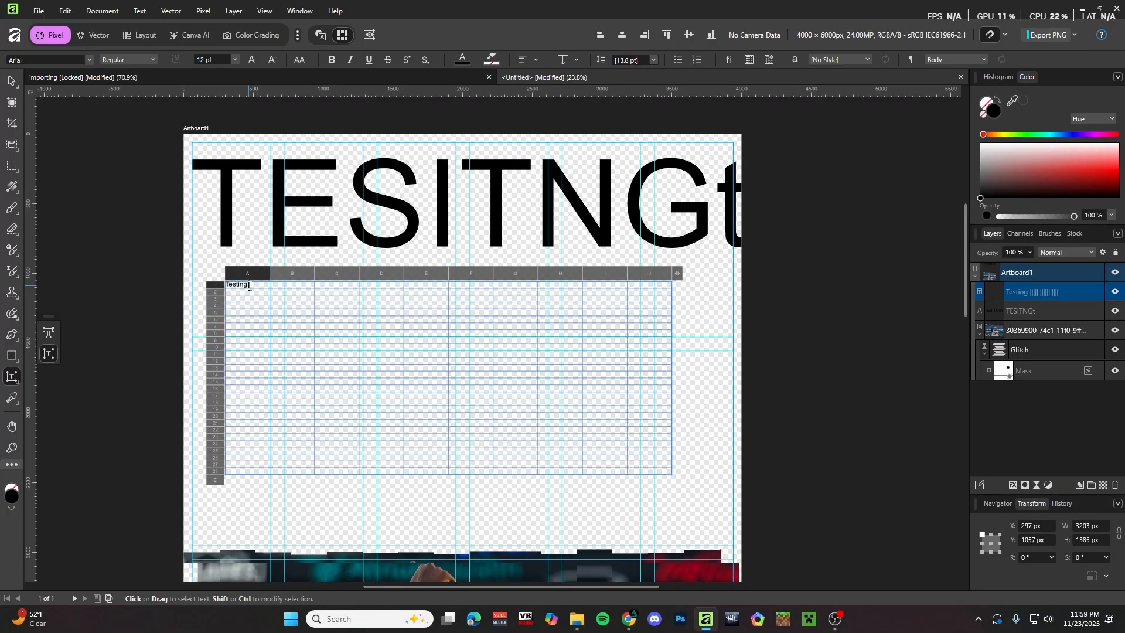
left_click(301, 286)
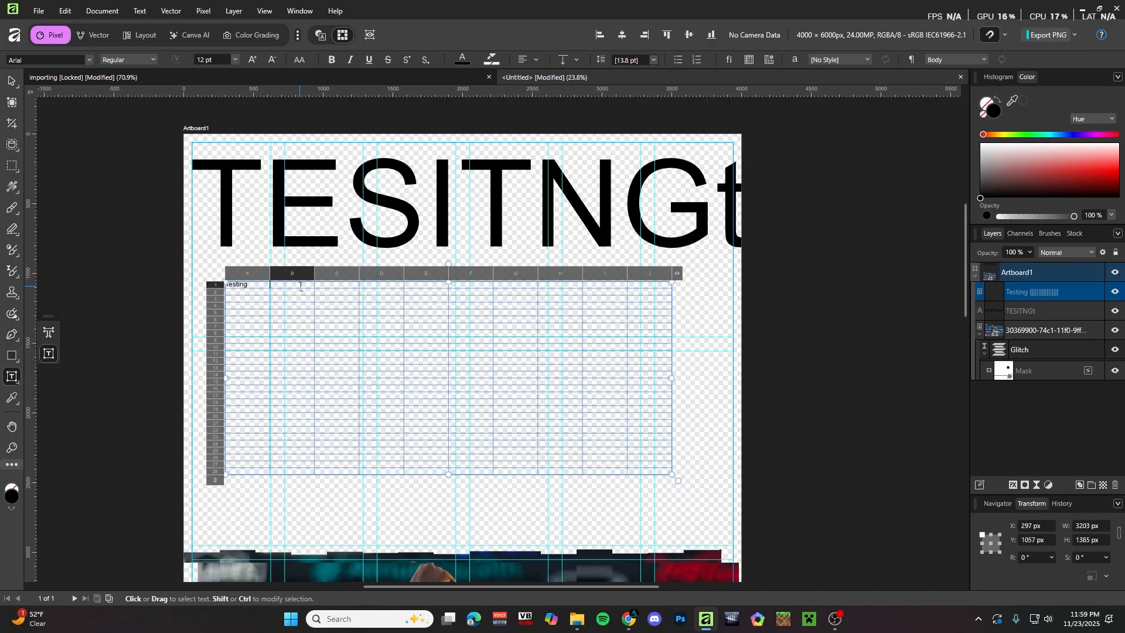
type("1234")
scroll(297, 282, "down", 5)
scroll(387, 302, "up", 2)
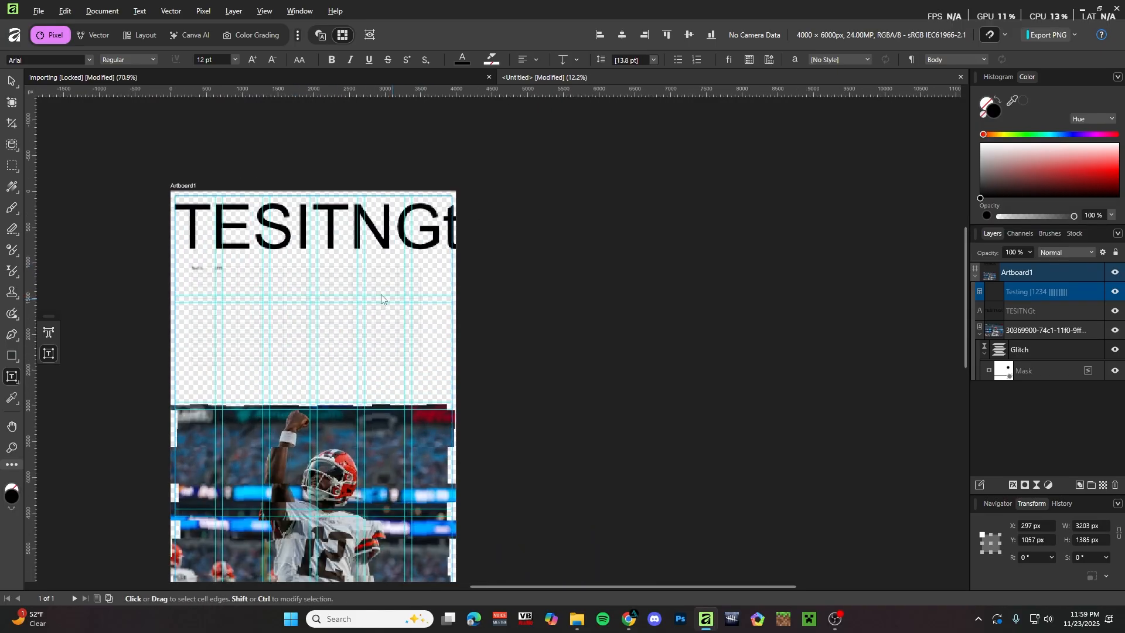
Undo the latest table typing and delete the whole table layer.
left_click(278, 296)
key("ctrl+z")
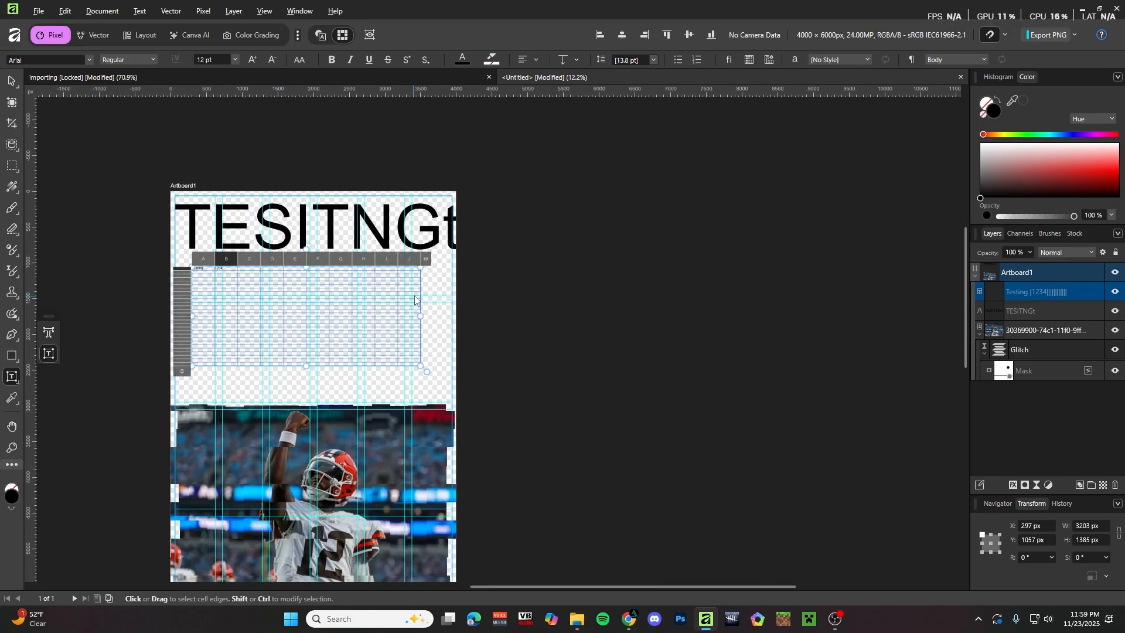
key("Escape")
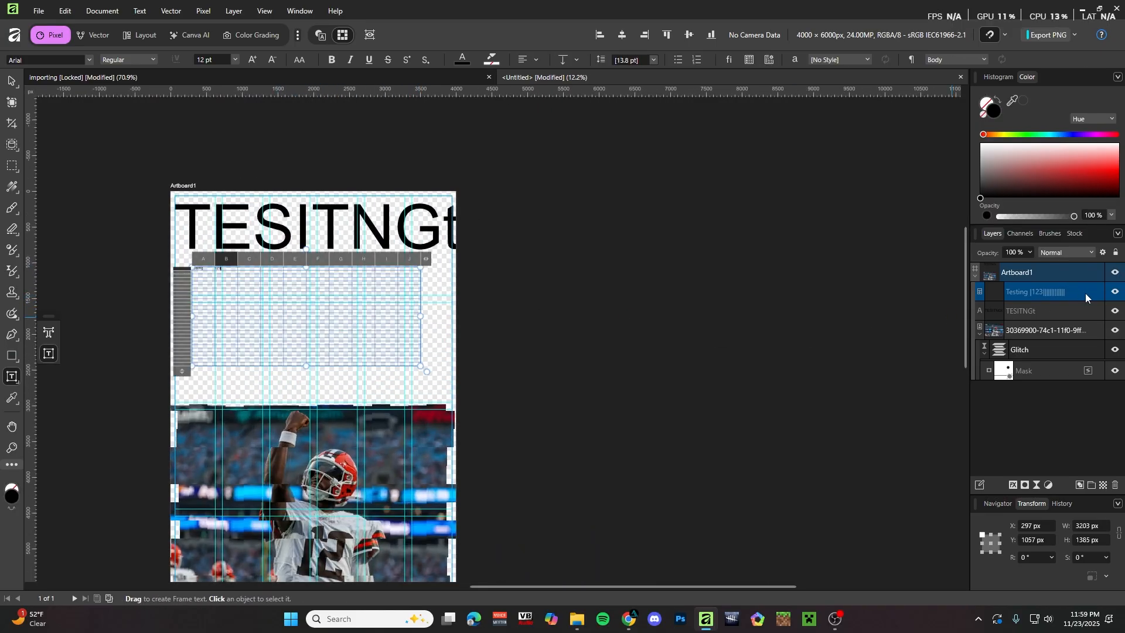
double_click(1085, 293)
left_click(1108, 484)
scroll(244, 293, "up", 3)
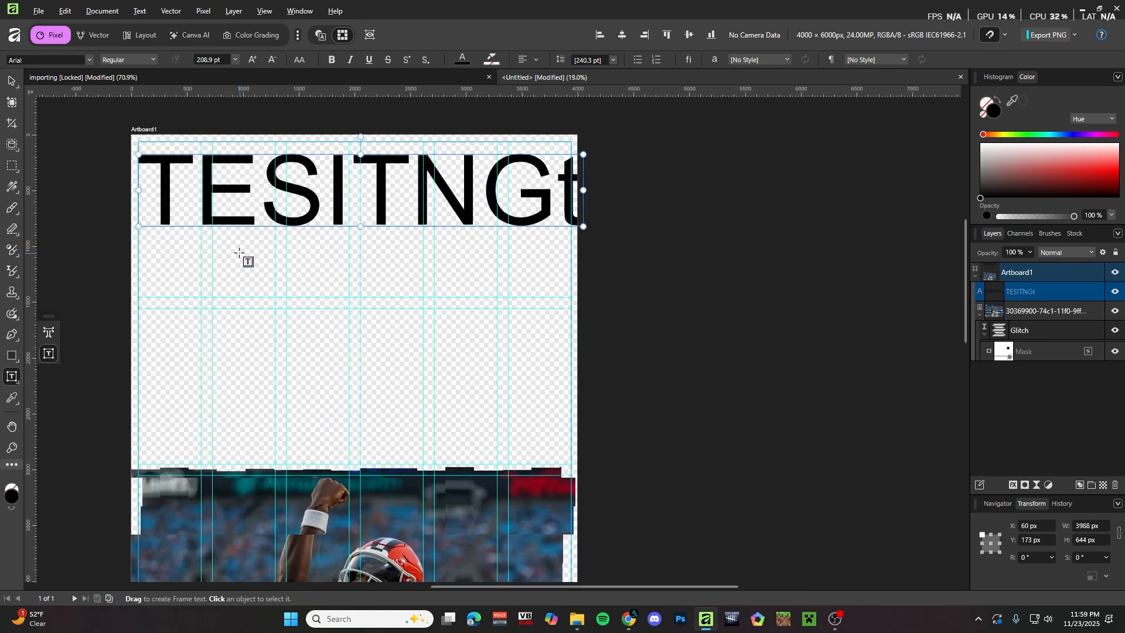
Draw a text frame about 2090 × 1497 px below the TESITNGt heading and insert filler text in it.
key("t")
key("t")
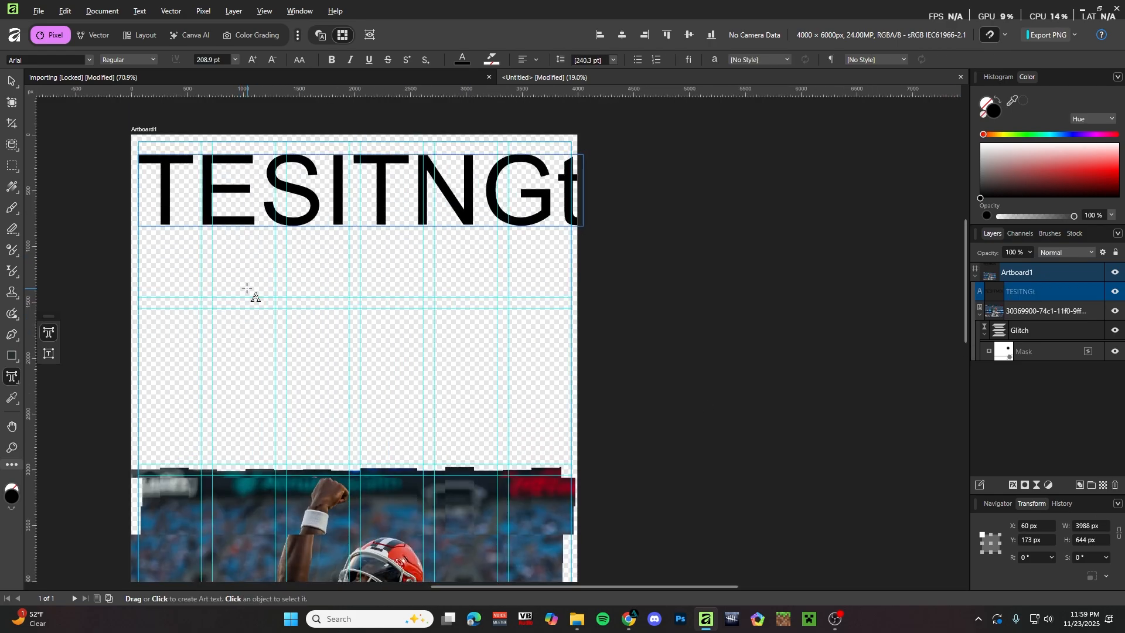
key("t")
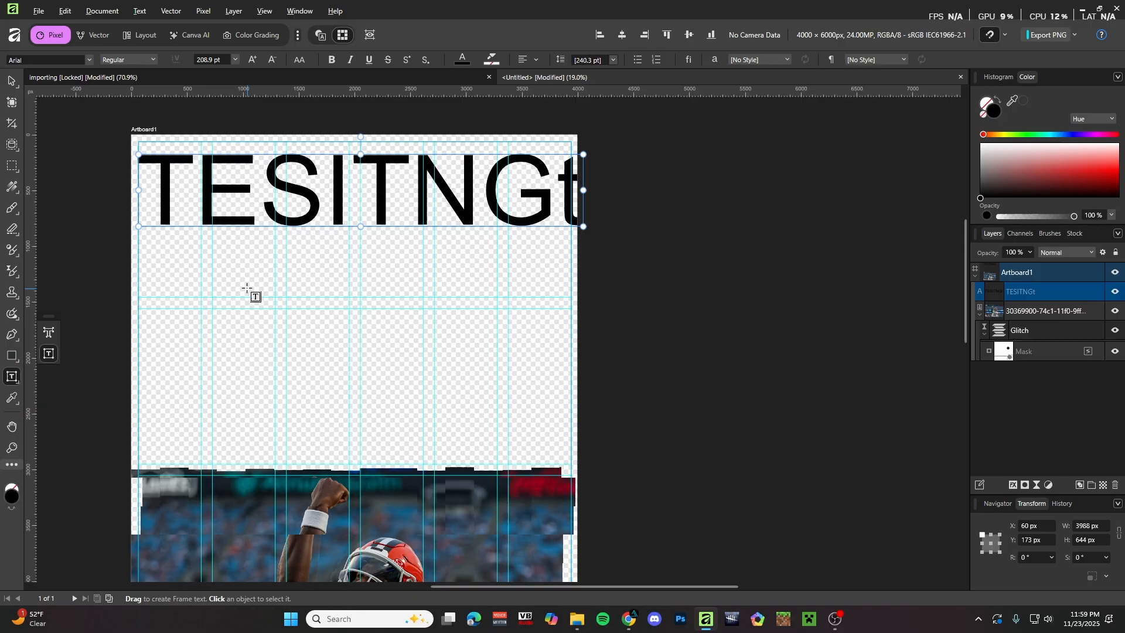
scroll(246, 287, "down", 2)
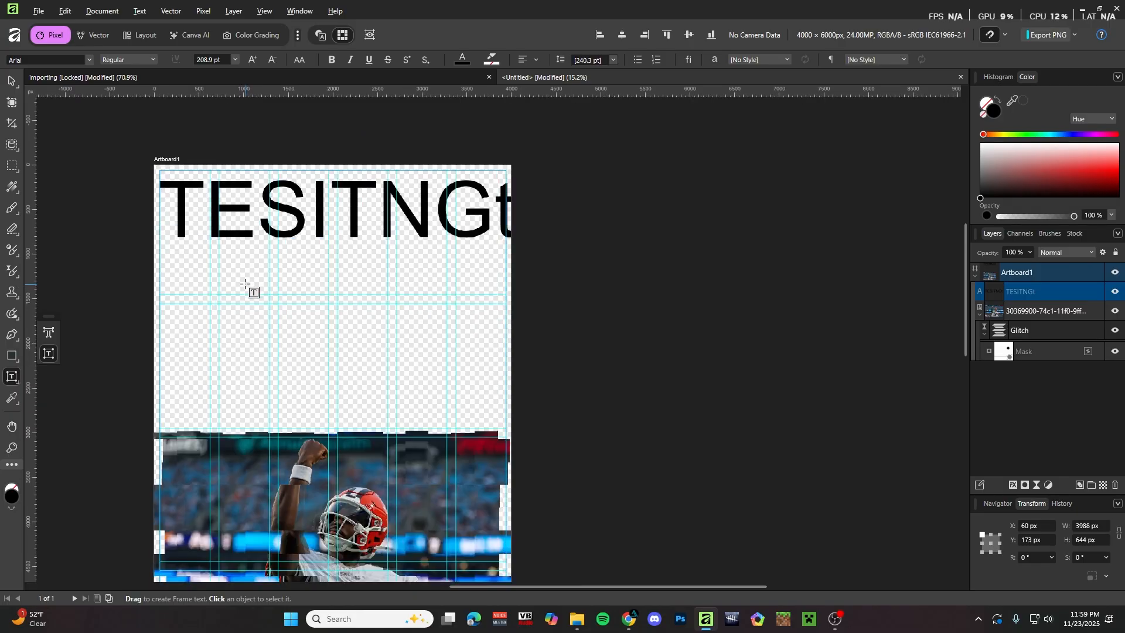
left_click_drag(208, 221, 394, 355)
scroll(247, 262, "up", 2)
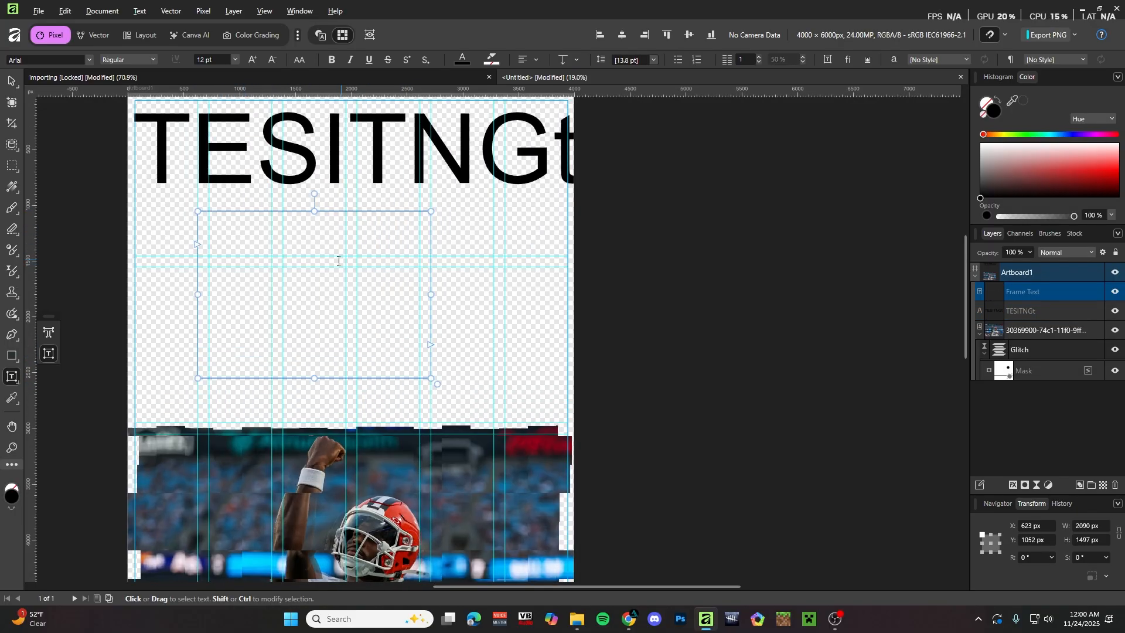
type("Testi")
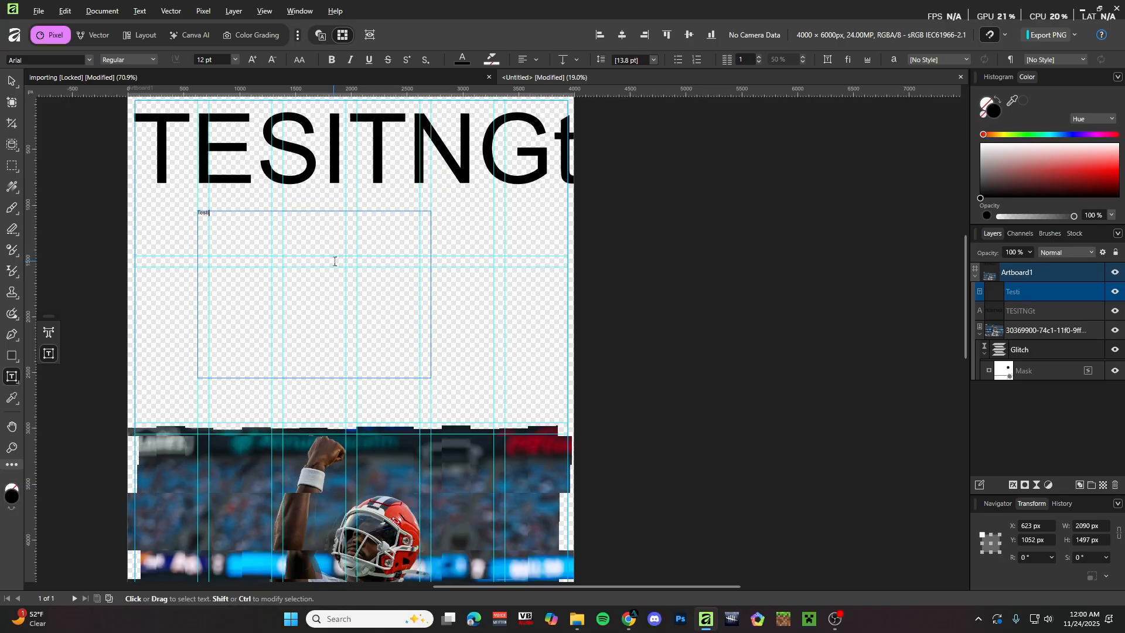
right_click(334, 262)
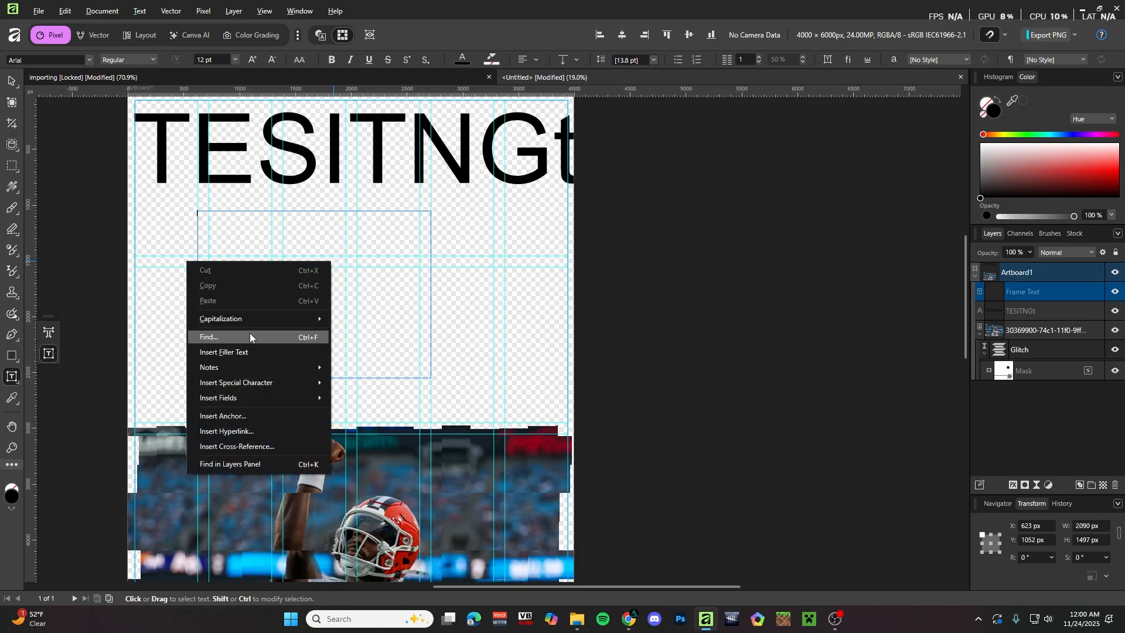
left_click(265, 352)
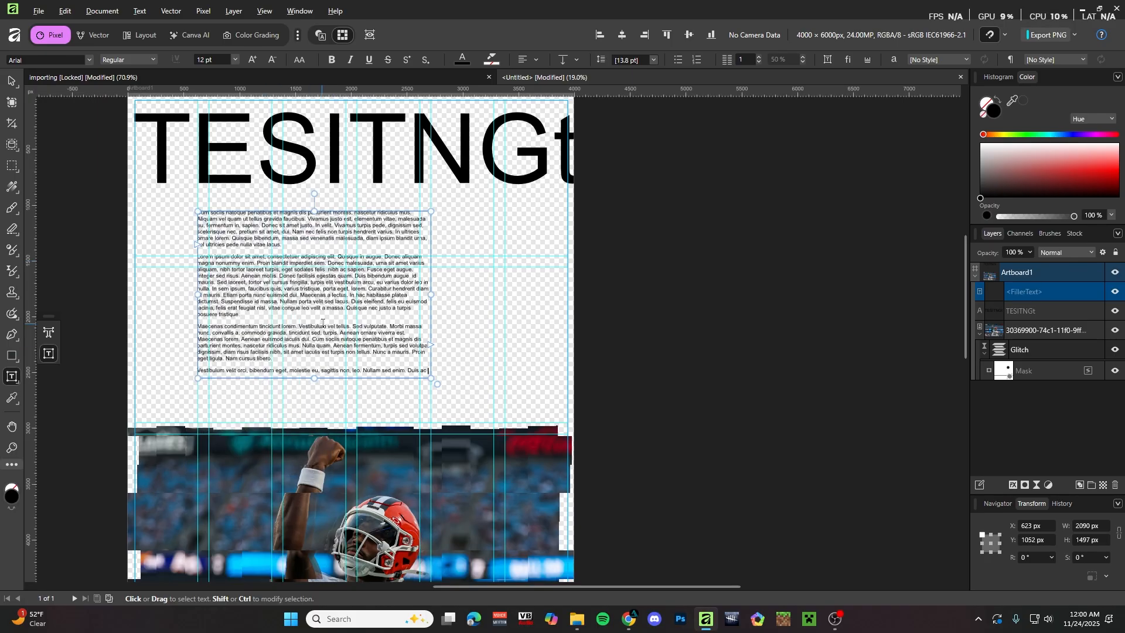
Move and resize the filler text frame to about 1227 × 1906 px, spanning the two rightmost guide columns above the photo.
left_click_drag(457, 226, 432, 217)
left_click(8, 82)
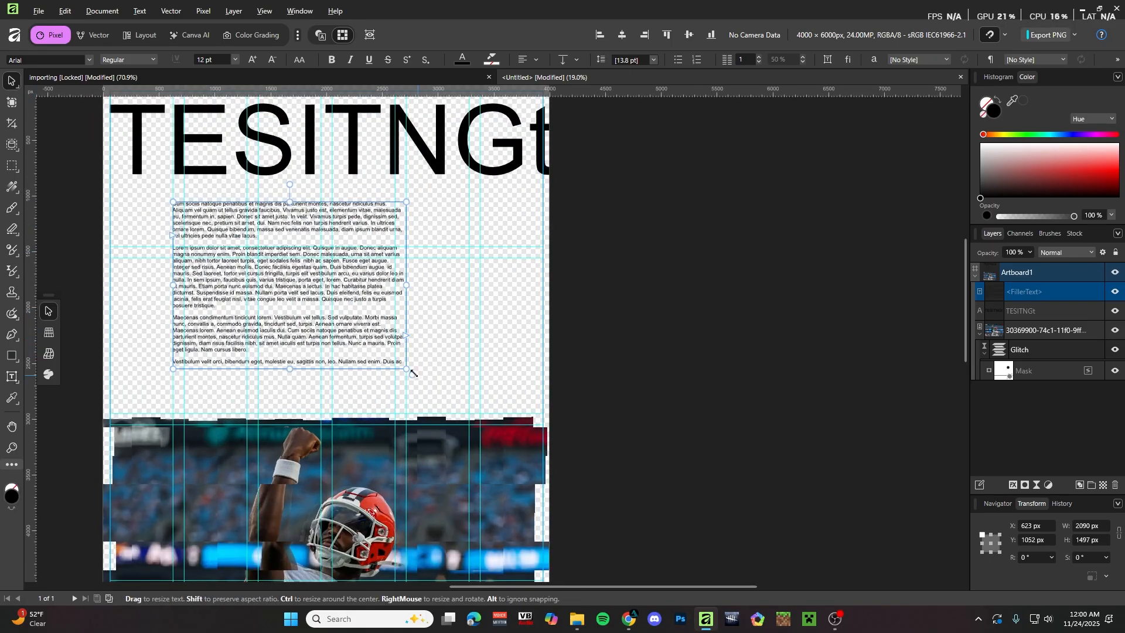
mouse_move(412, 374)
left_mouse_down()
mouse_move(369, 378)
mouse_move(418, 378)
left_mouse_up()
left_click_drag(411, 287, 492, 269)
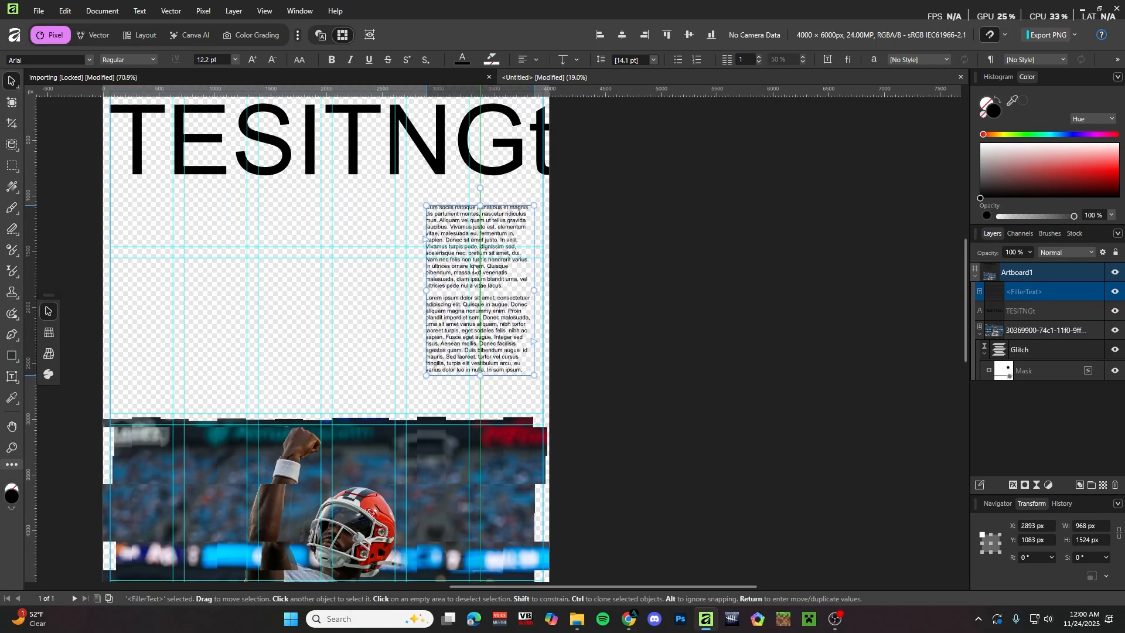
left_click_drag(435, 374, 404, 418)
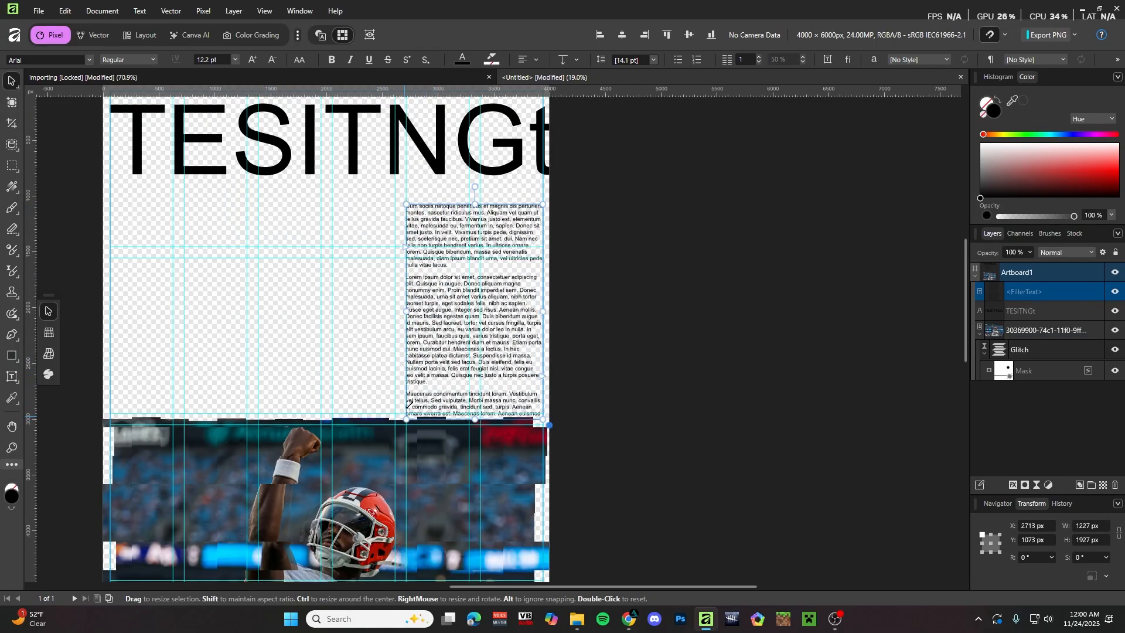
left_click_drag(406, 203, 404, 207)
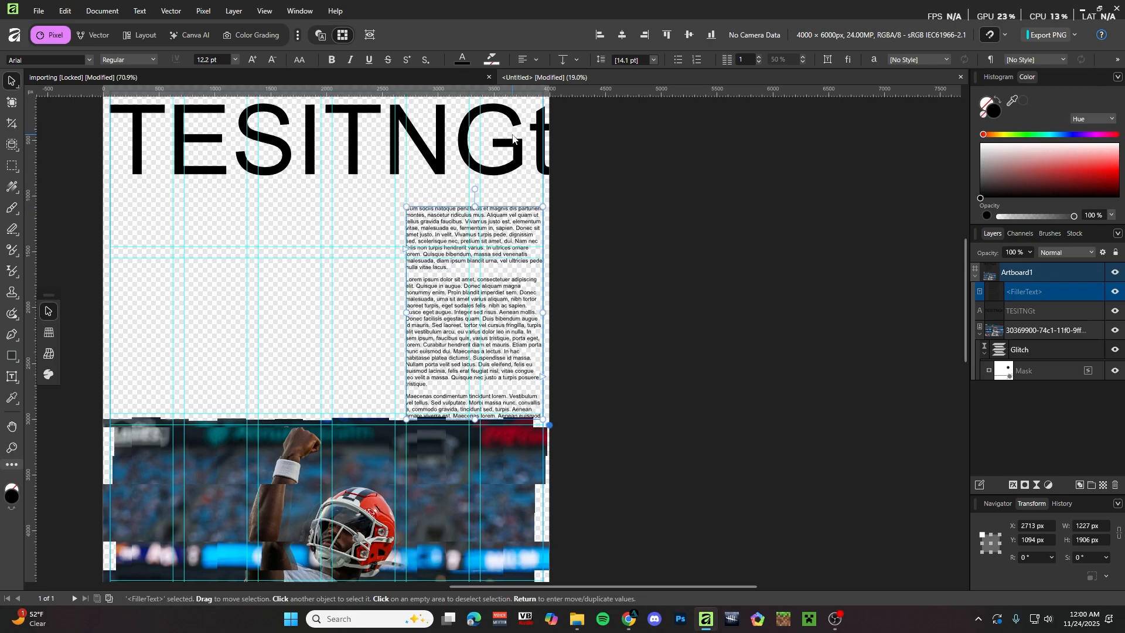
Delete the trailing "t" from the heading and centre the heading horizontally against the artboard's top margin guide.
left_click(532, 155)
double_click(535, 155)
left_click_drag(539, 149, 557, 149)
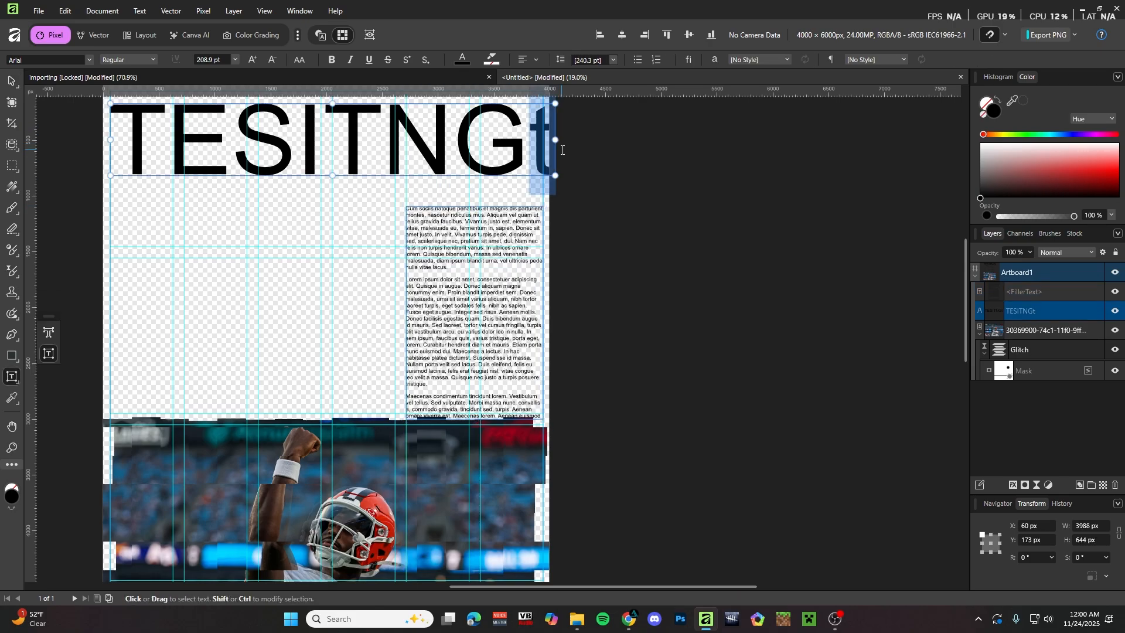
key("BackSpace")
left_click(12, 81)
left_click_drag(361, 161, 377, 173)
scroll(379, 181, "up", 1)
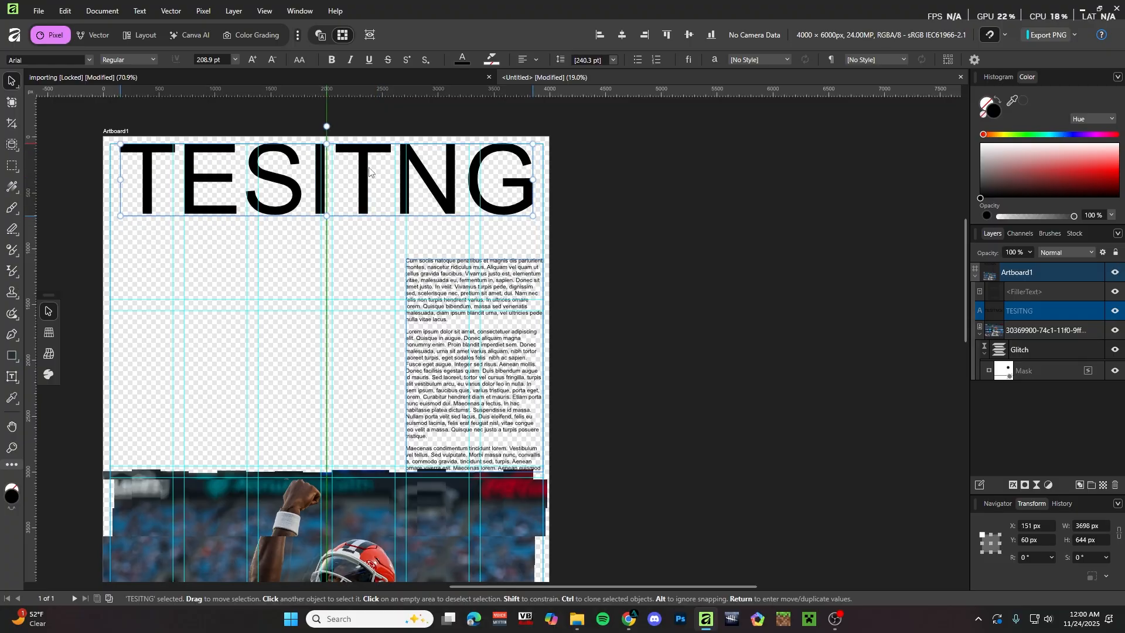
Extend the filler text frame's upper edge toward the heading, nudge the frame up slightly, and deselect it.
scroll(422, 193, "down", 1)
left_click(474, 229)
mouse_move(477, 209)
left_mouse_down()
mouse_move(477, 249)
mouse_move(477, 188)
left_mouse_up()
mouse_move(505, 359)
left_mouse_down()
mouse_move(511, 345)
mouse_move(505, 353)
left_mouse_up()
scroll(289, 336, "down", 2)
left_click(237, 309)
scroll(236, 309, "up", 1)
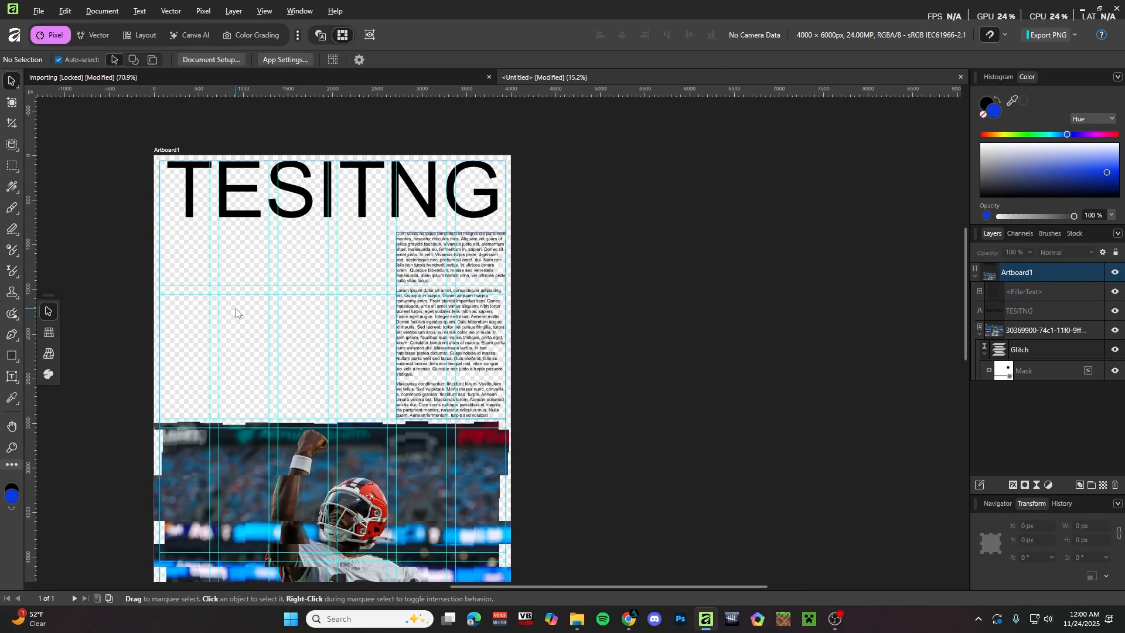
Draw a table about 2553 × 982 px across the four guide columns beside the filler text.
key("t")
key("t")
key("t")
left_click_drag(162, 241, 387, 325)
left_click(9, 82)
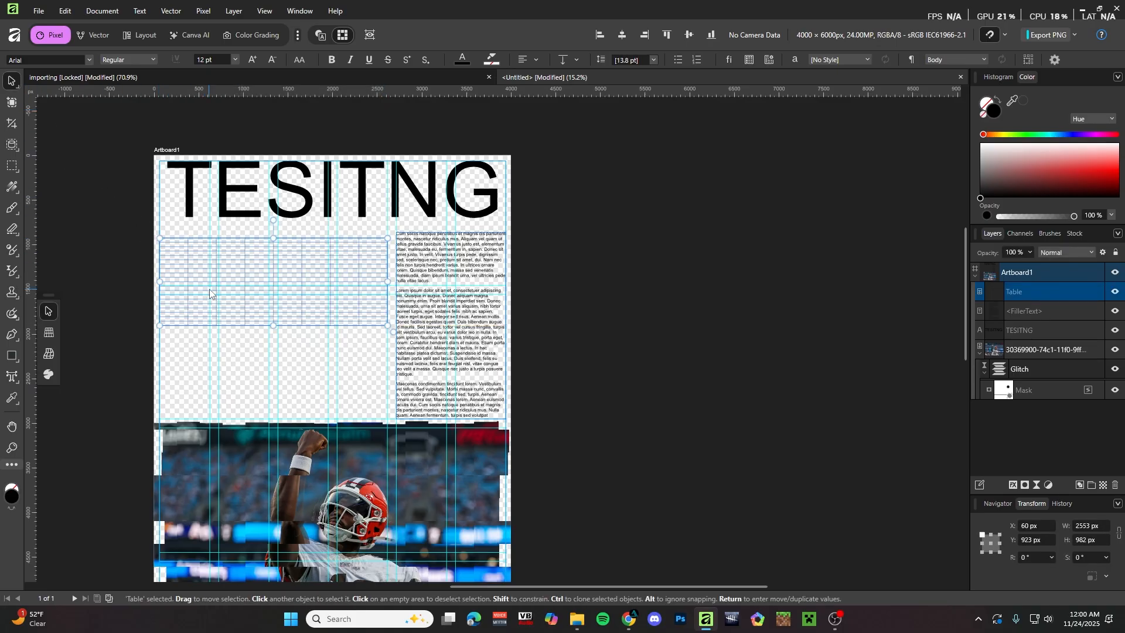
Enter "testing testing" in the new table's first cell and deselect the table.
scroll(211, 286, "down", 1)
scroll(218, 281, "up", 2)
scroll(205, 271, "up", 1)
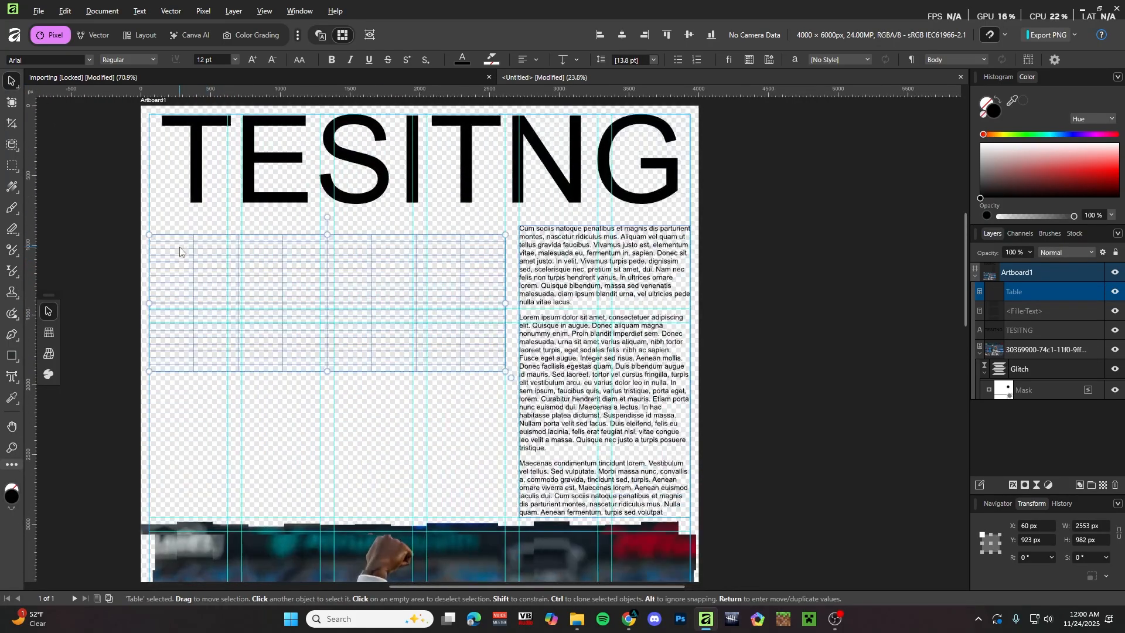
double_click(174, 241)
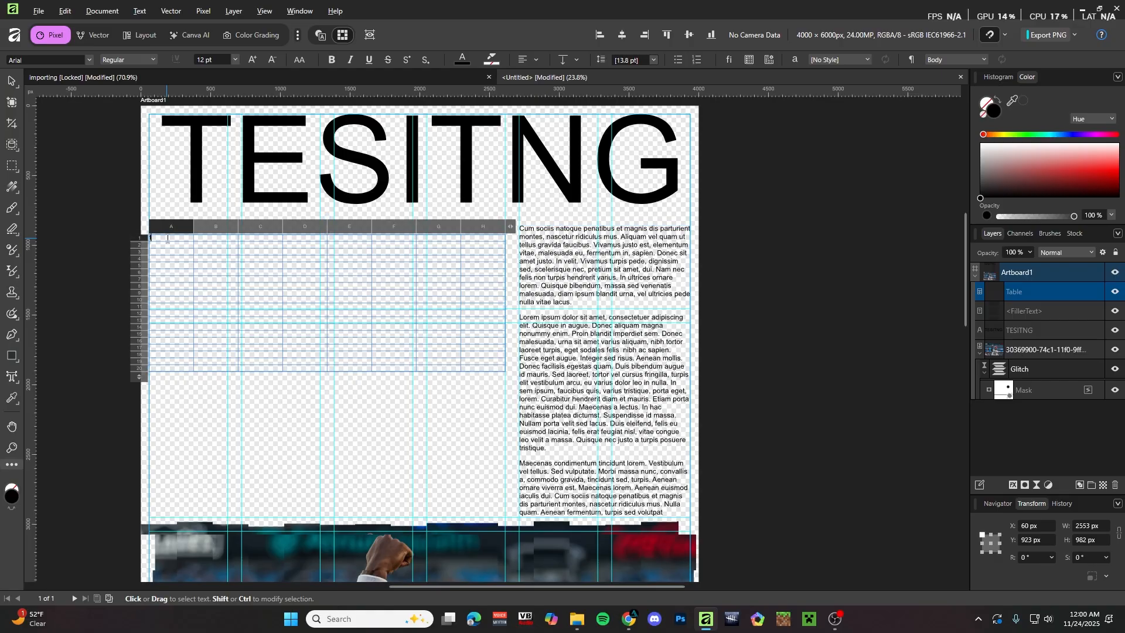
type("testing testing")
left_click(13, 81)
left_click(241, 406)
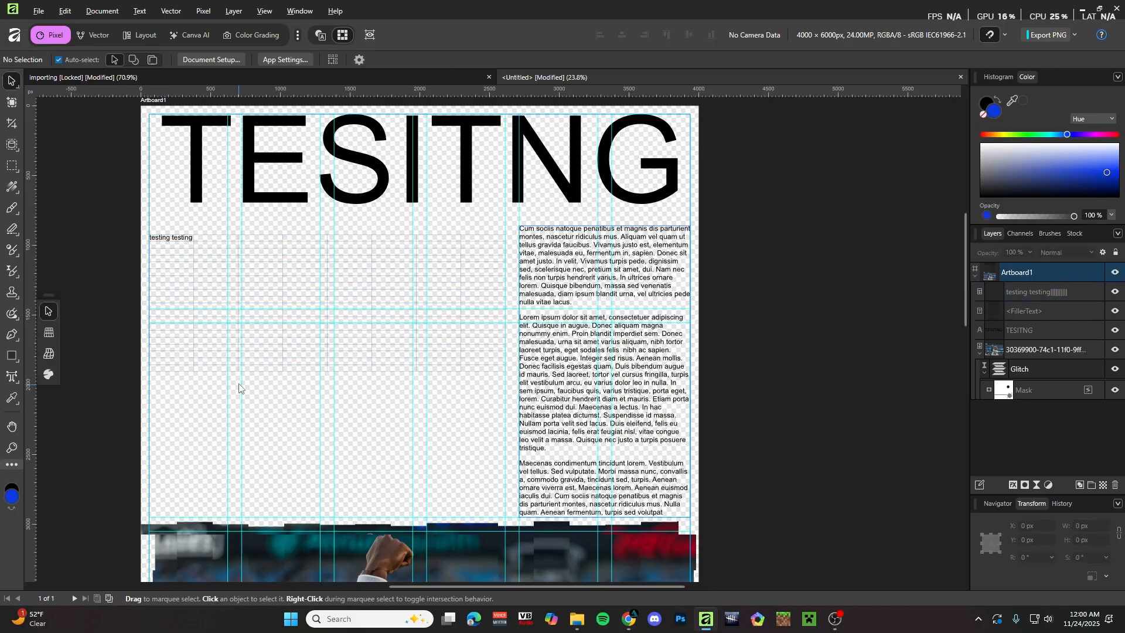
Reposition the football photo beneath the text and table, at about X 110 px, Y 3152 px.
scroll(239, 386, "down", 5)
scroll(276, 301, "up", 4)
scroll(276, 301, "down", 5)
left_click(313, 394)
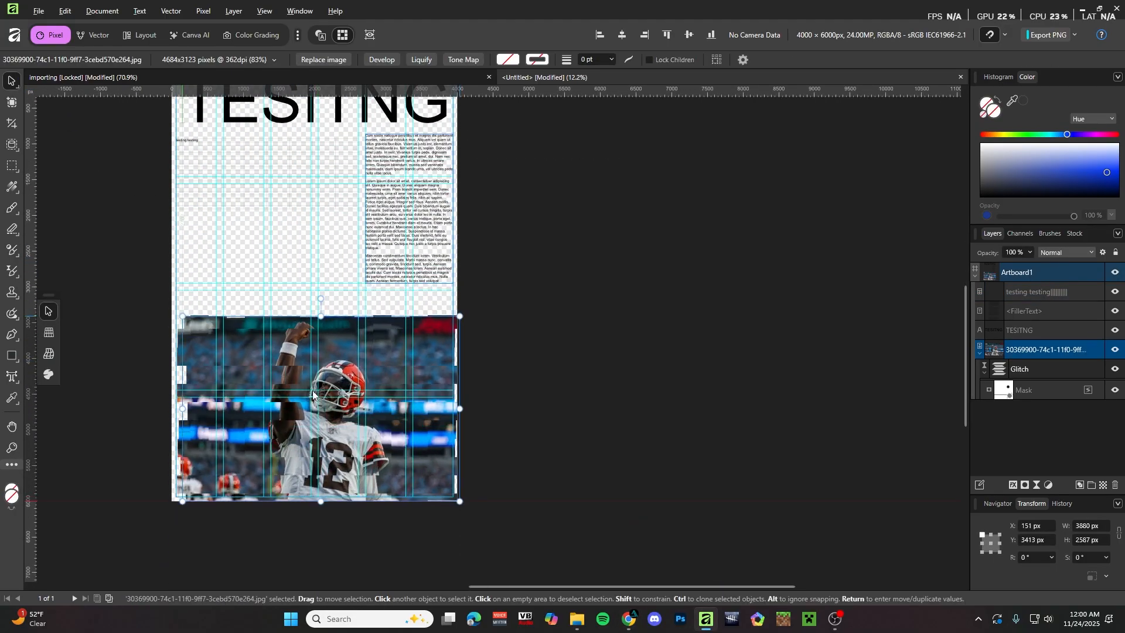
left_click_drag(313, 394, 311, 377)
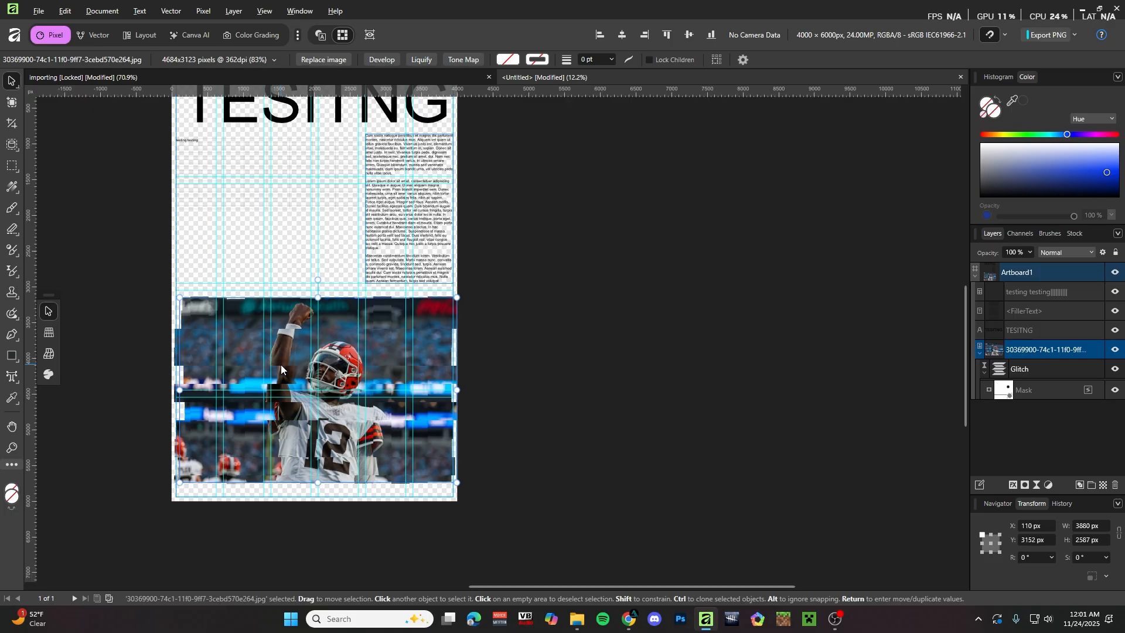
scroll(280, 364, "down", 2)
scroll(275, 350, "up", 2)
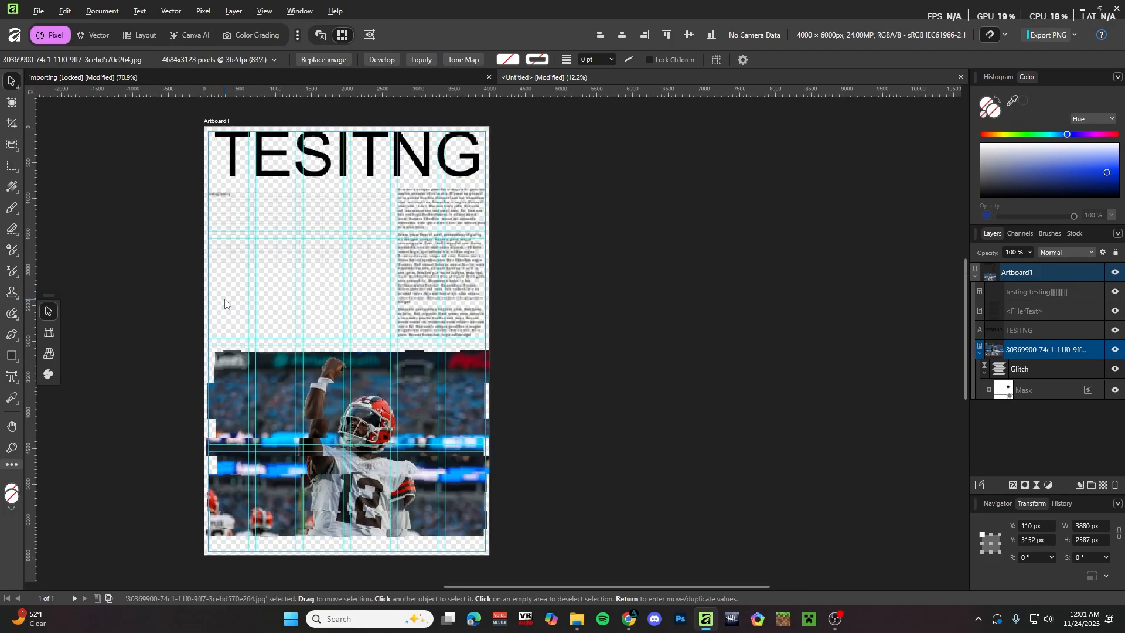
Change the artboard's column guides to 3 columns and 2 rows, keeping the guide settings clear of the artboard.
left_click(265, 11)
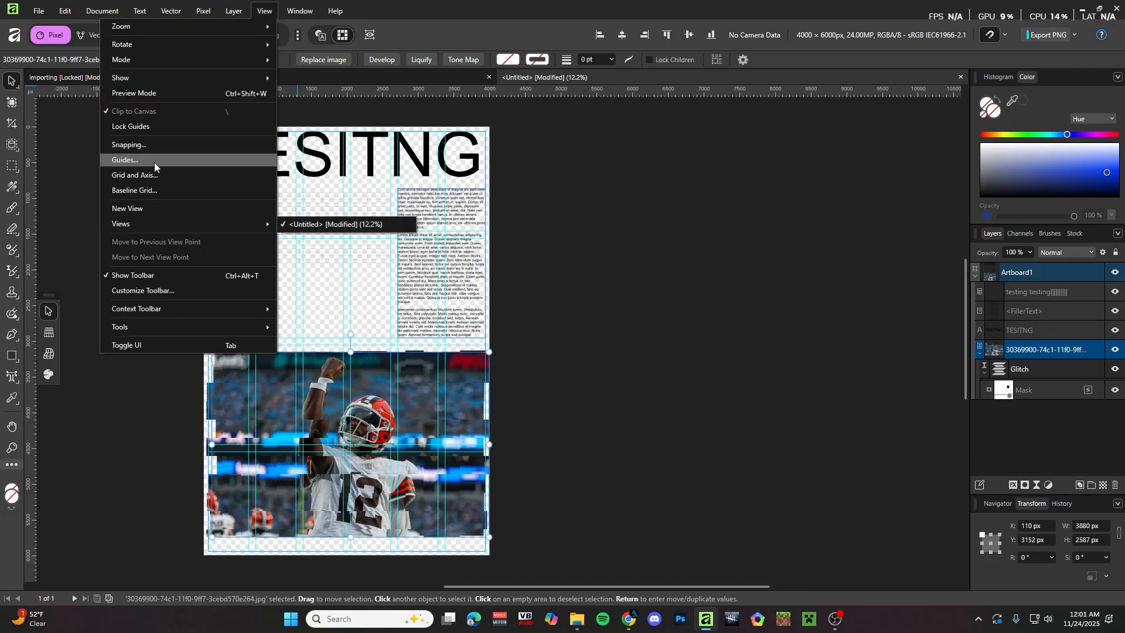
left_click(205, 163)
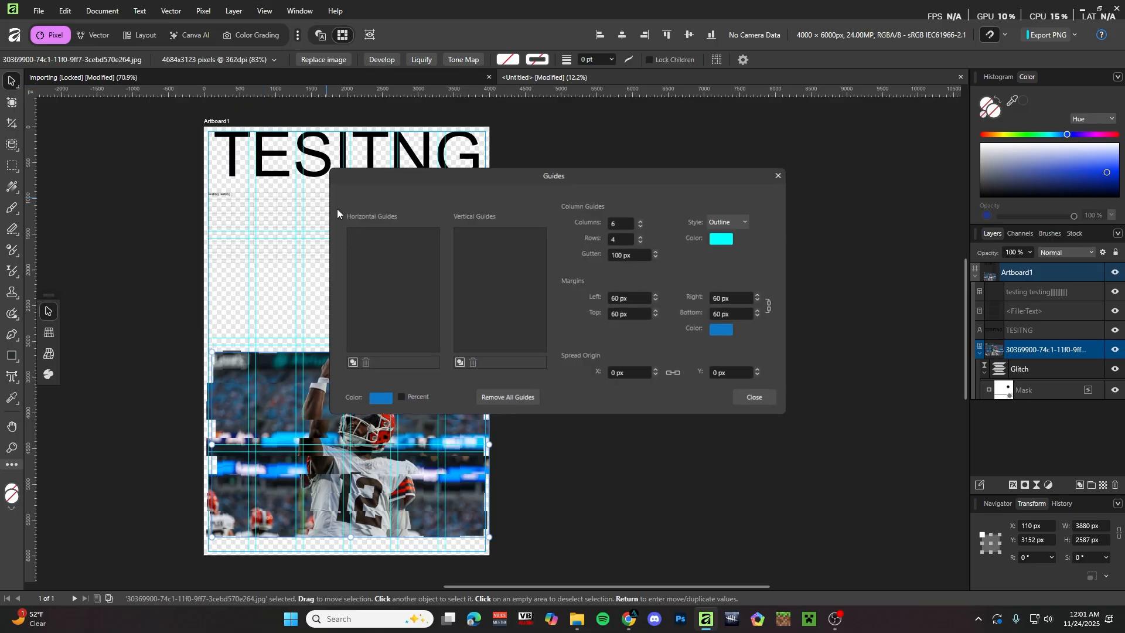
left_click_drag(649, 181, 821, 215)
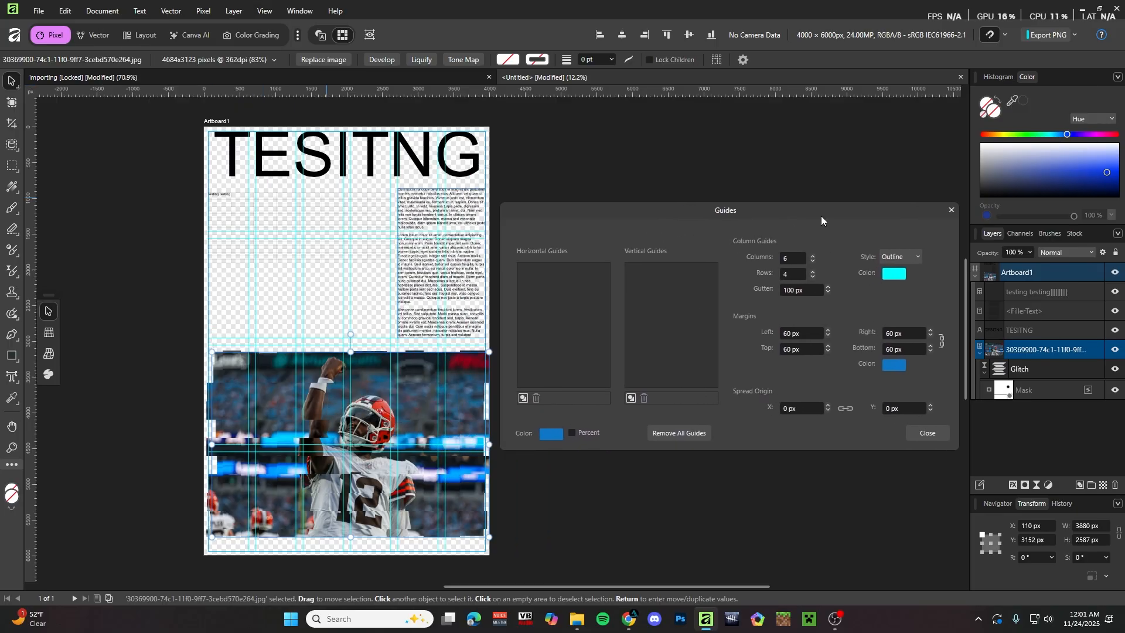
left_click(813, 263)
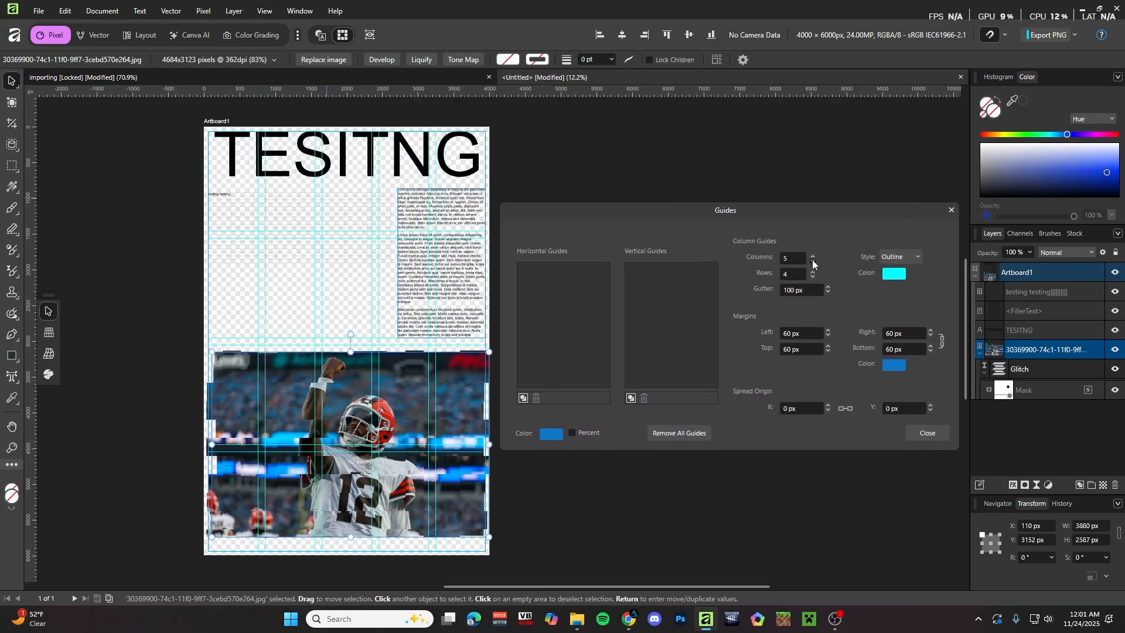
left_click(812, 263)
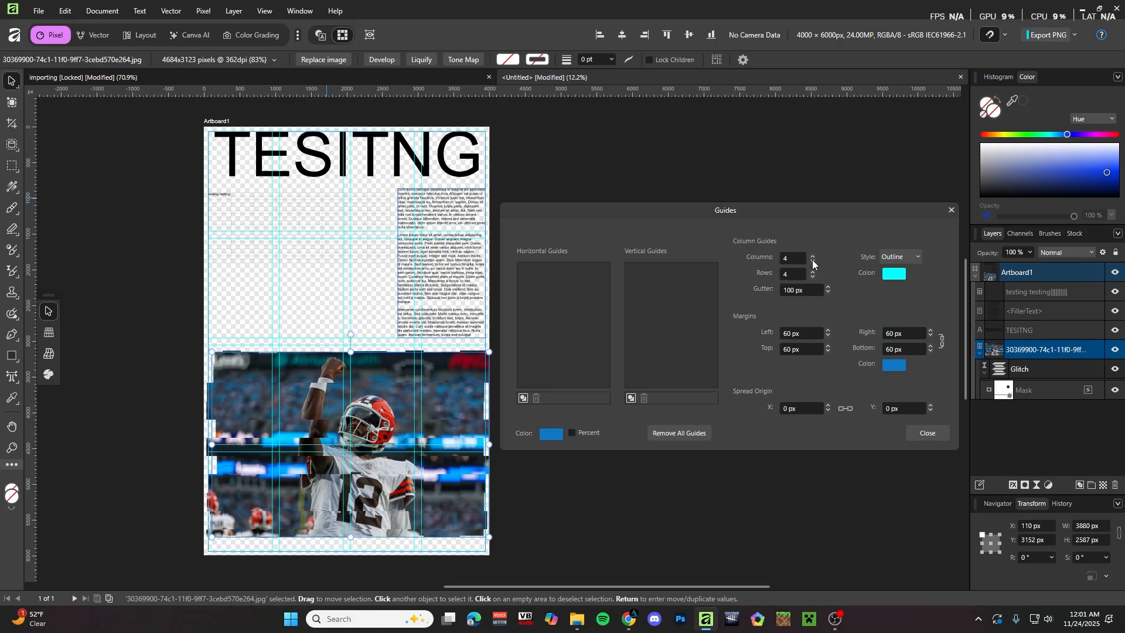
left_click(813, 263)
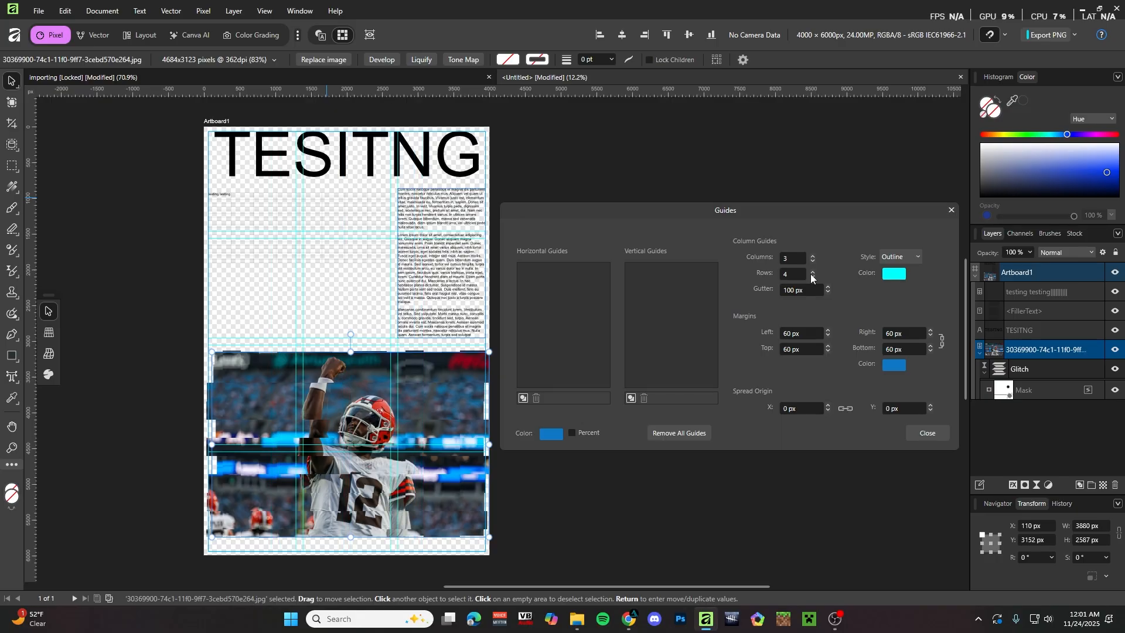
left_click(813, 276)
left_click(815, 276)
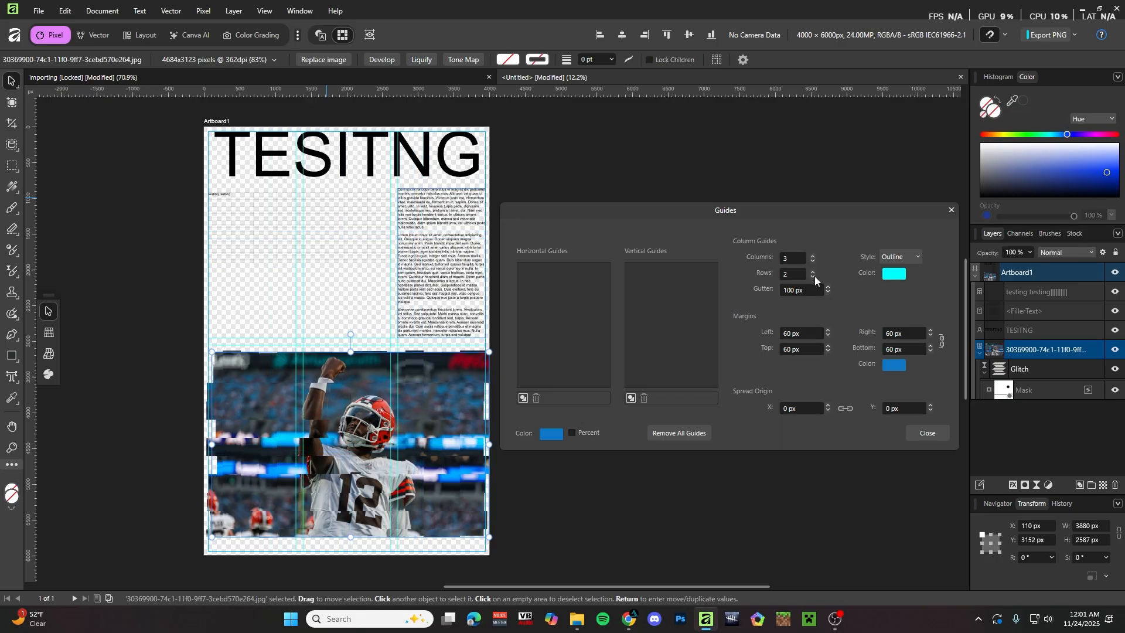
Set the artboard's column guides to 3 rows with 100 px margins on all sides, and close the guide settings.
left_click(812, 271)
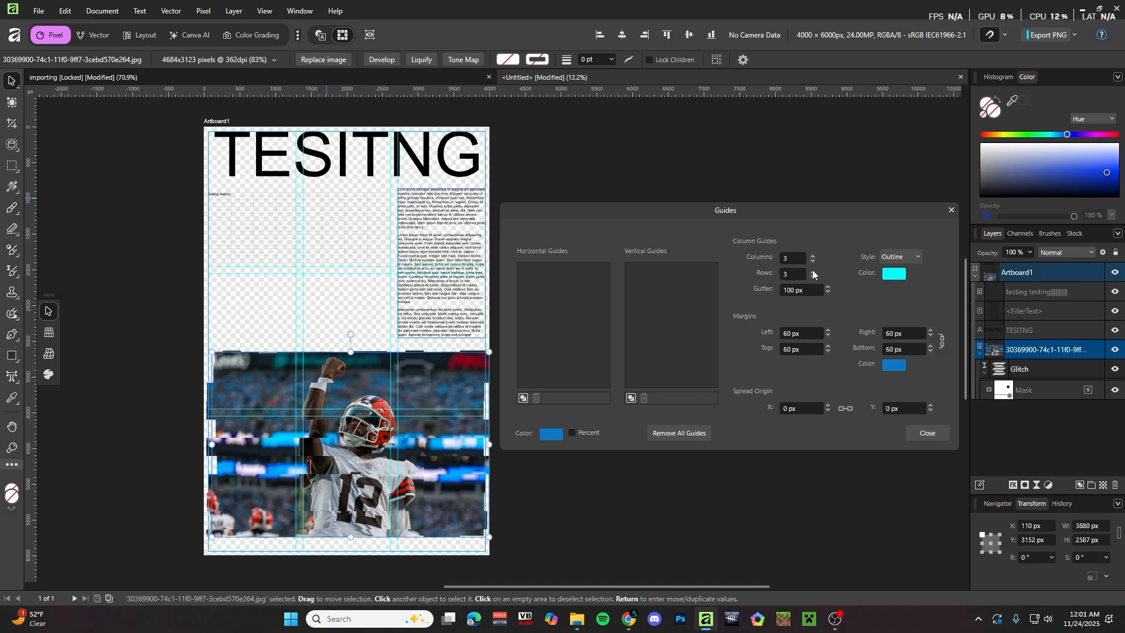
left_click(829, 331)
left_click(829, 331)
left_click(829, 331)
left_click(829, 331)
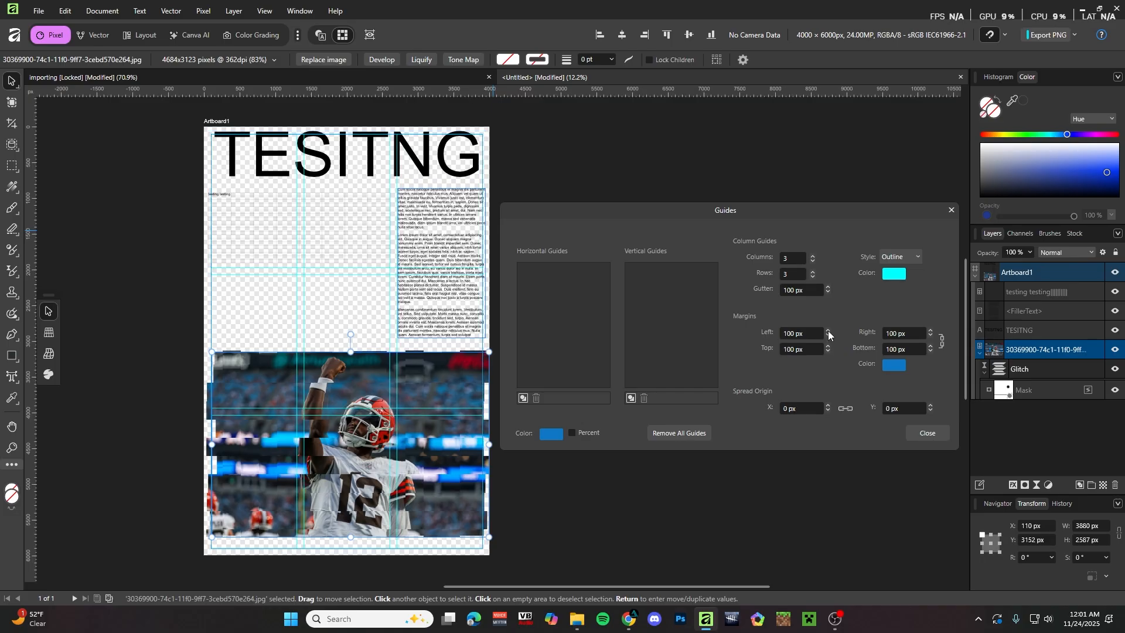
left_click(926, 434)
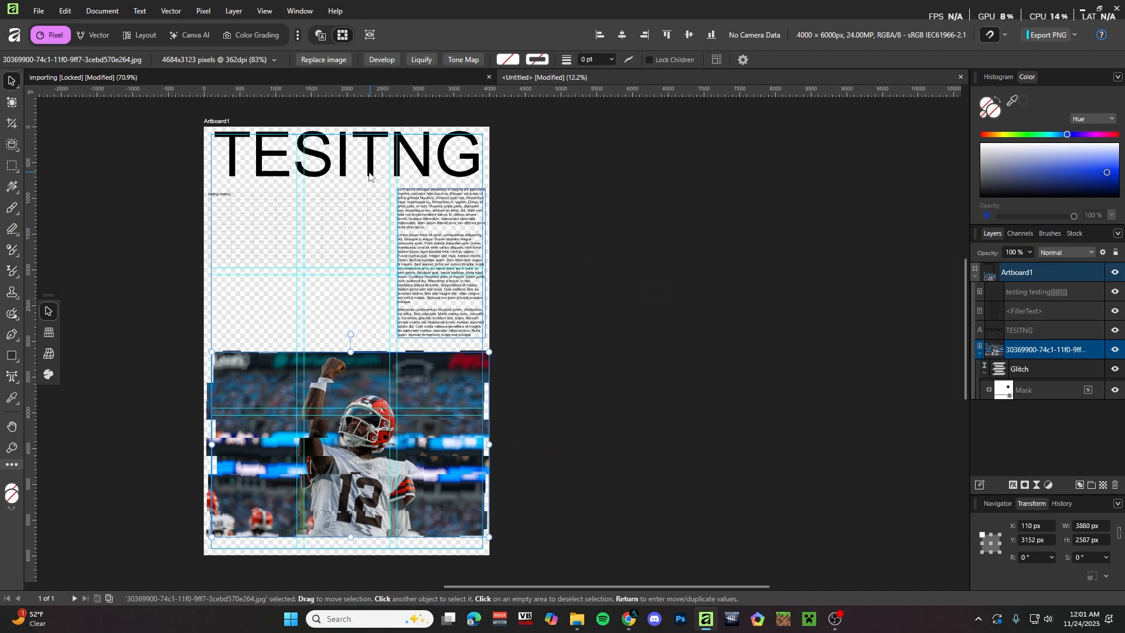
Delete the heading, filler text, table and football photo, leaving only the guides on the artboard.
left_click(374, 173)
key("Delete")
key("Delete")
key("Delete")
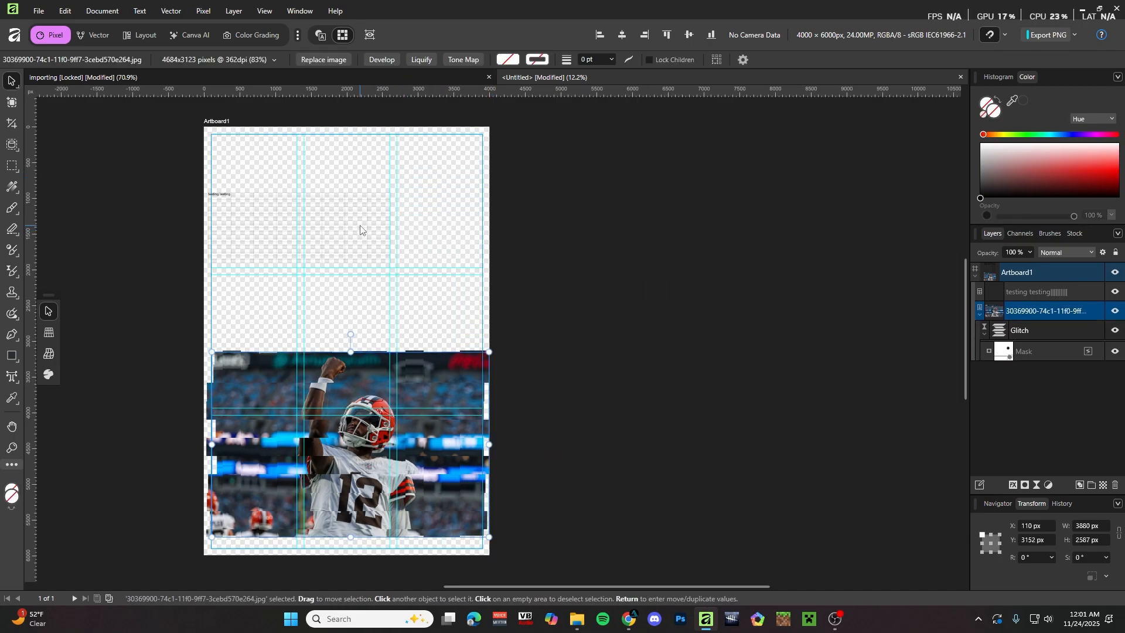
key("Delete")
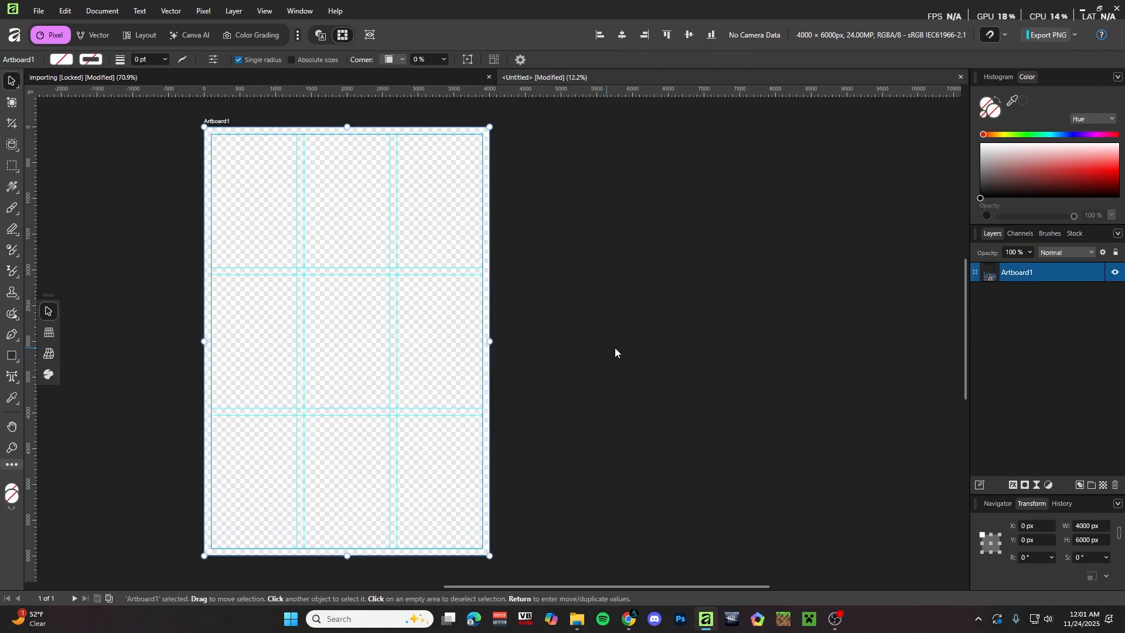
In the Layout workspace, draw a rectangular picture frame about 2613 × 1873 px over the top row's first two columns.
scroll(283, 260, "down", 2)
scroll(283, 259, "up", 2)
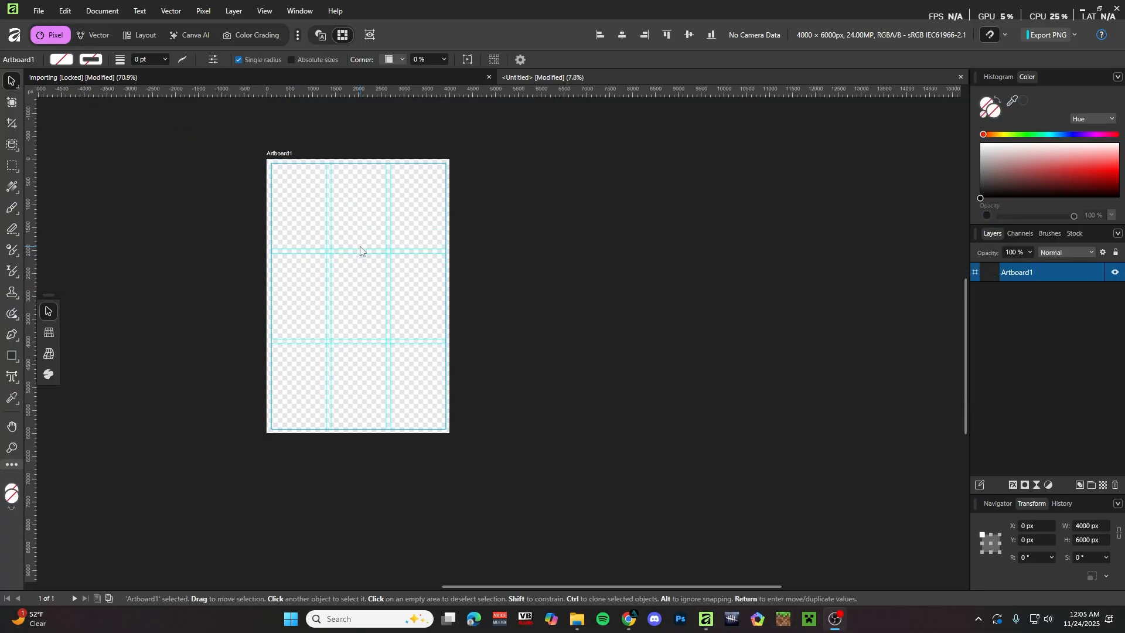
scroll(304, 244, "up", 3)
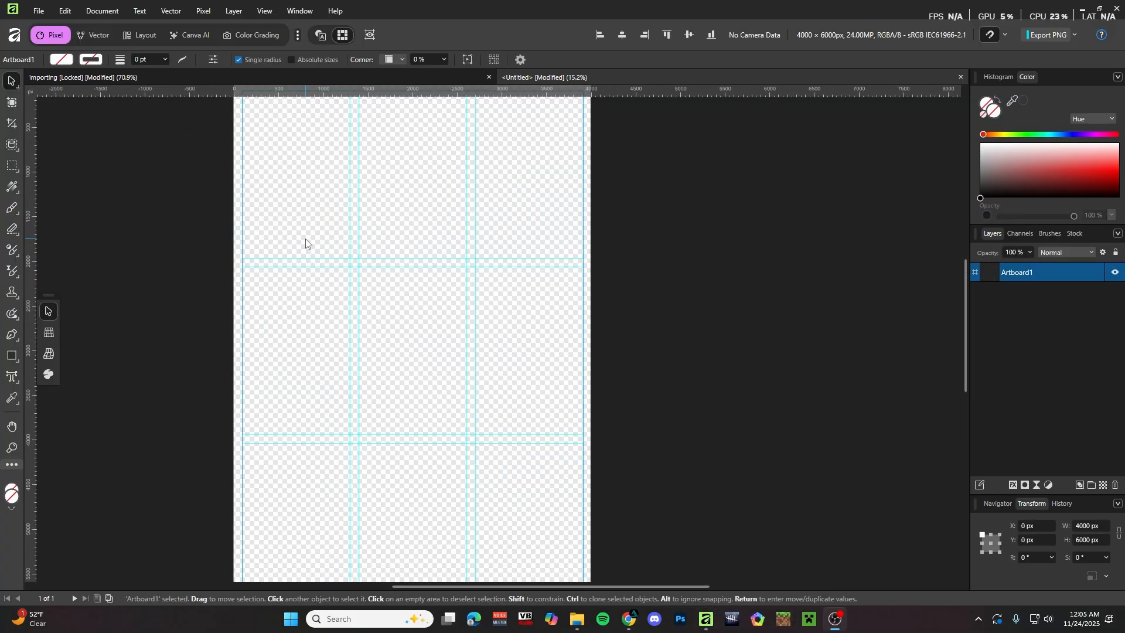
scroll(410, 238, "down", 3)
scroll(411, 237, "up", 1)
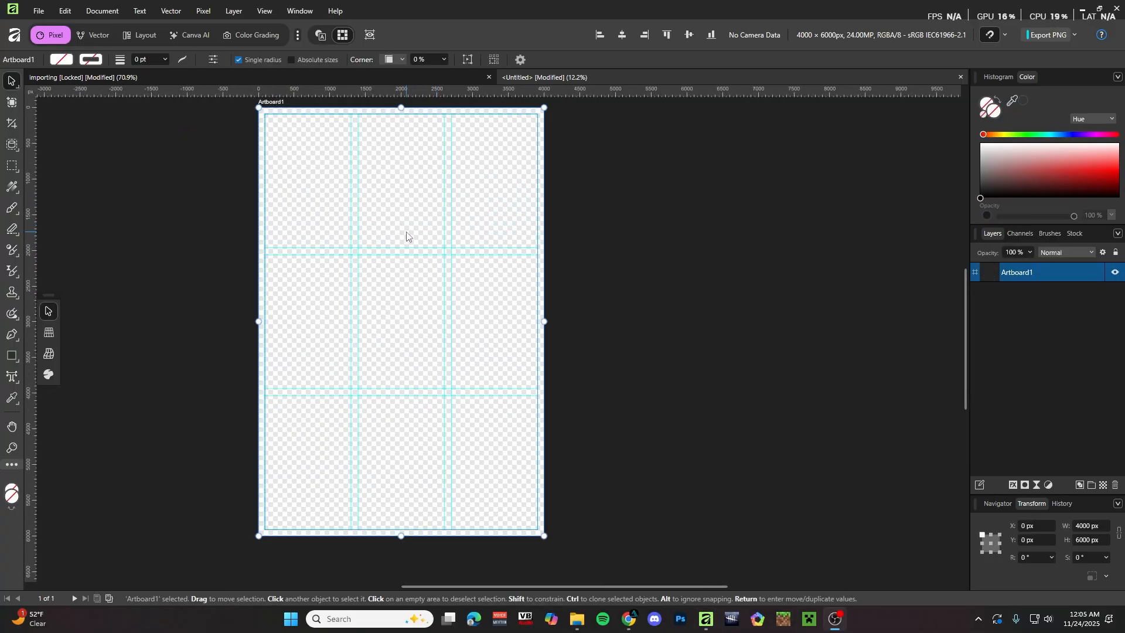
left_click(153, 35)
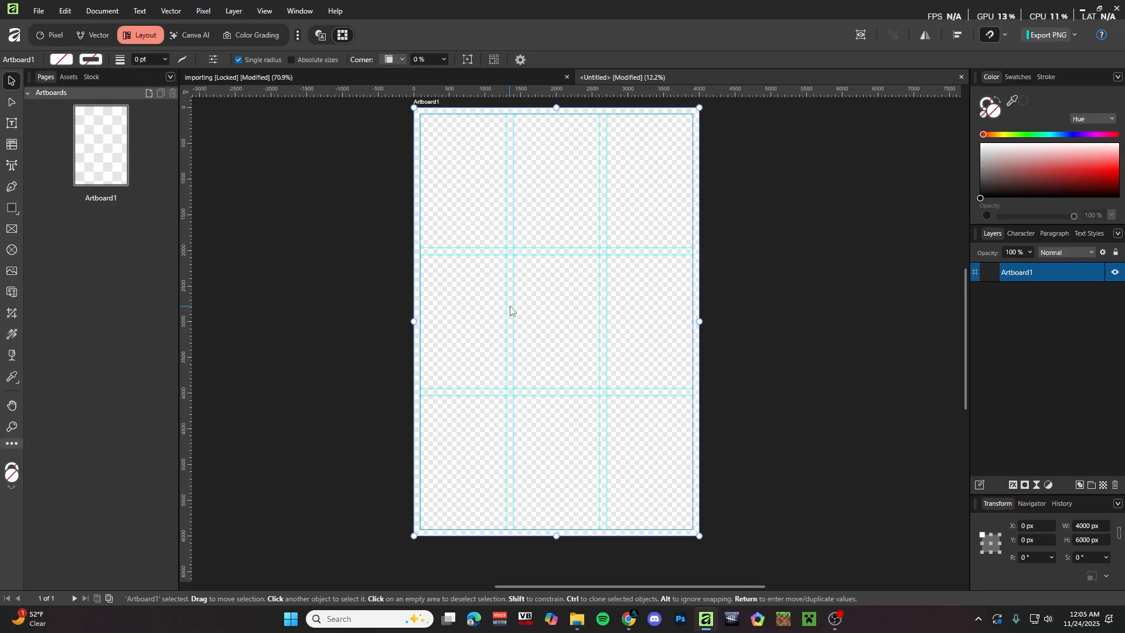
scroll(510, 307, "down", 2)
scroll(722, 275, "up", 1)
scroll(589, 313, "up", 1)
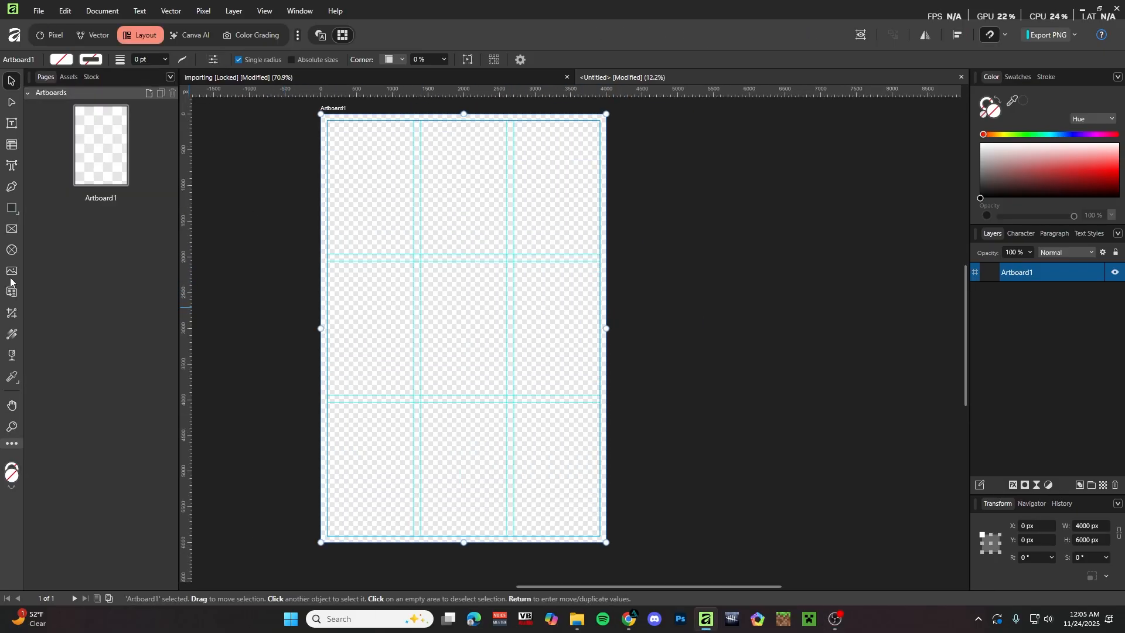
left_click(11, 232)
scroll(527, 231, "down", 1)
scroll(456, 217, "up", 1)
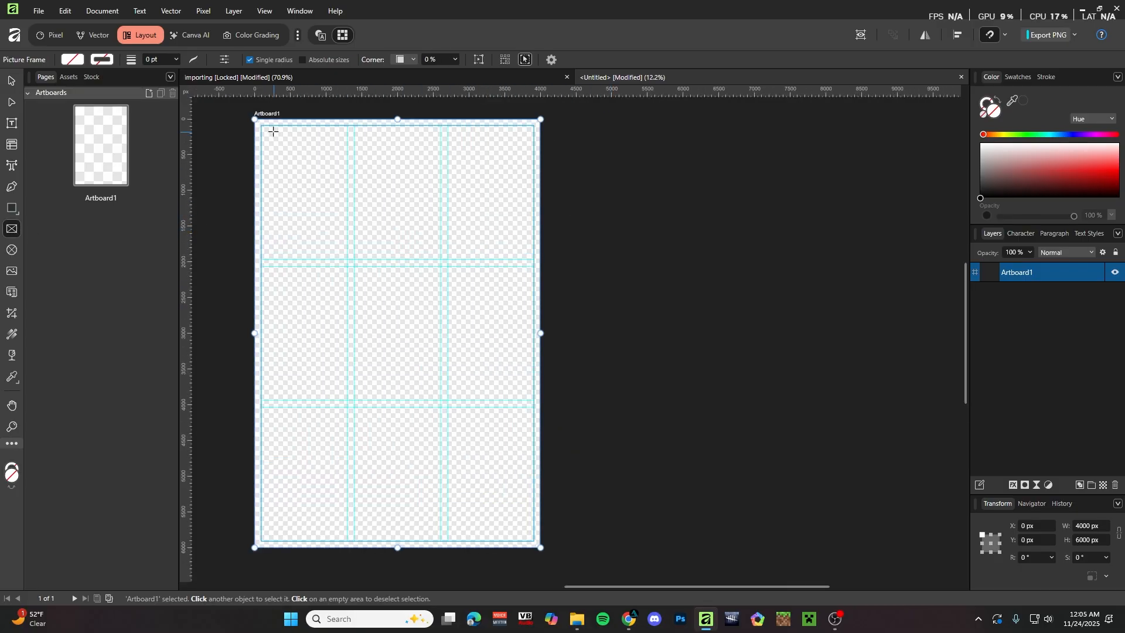
left_click_drag(262, 126, 448, 259)
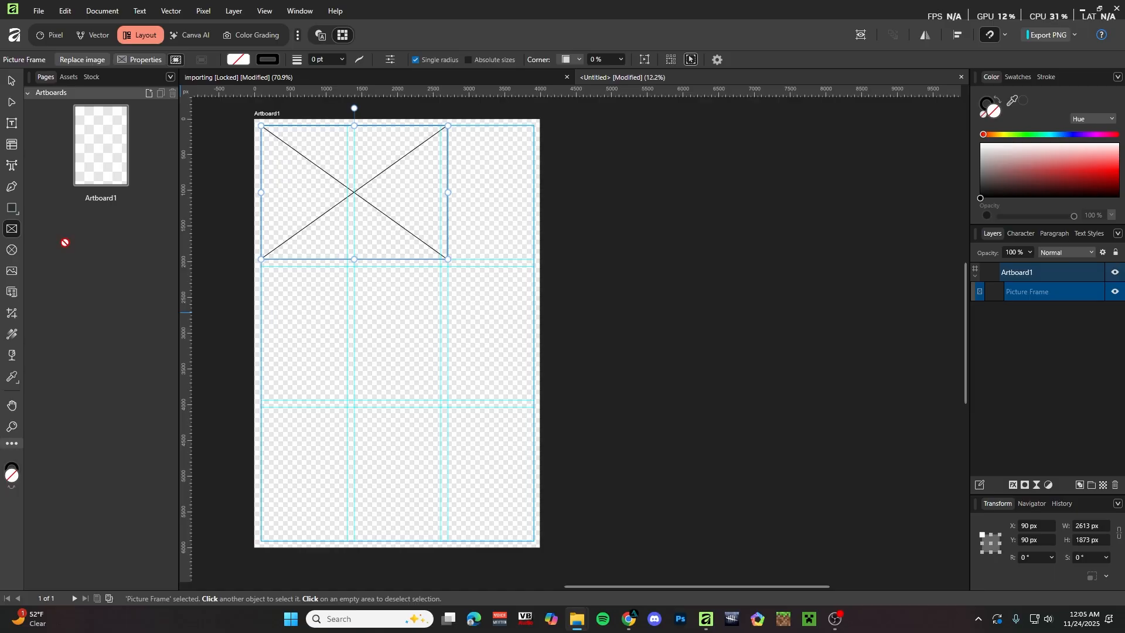
Place the raised-fist football photo in the picture frame and narrow the frame to about 2513 px, ending at the second column's edge.
left_click_drag(65, 242, 360, 201)
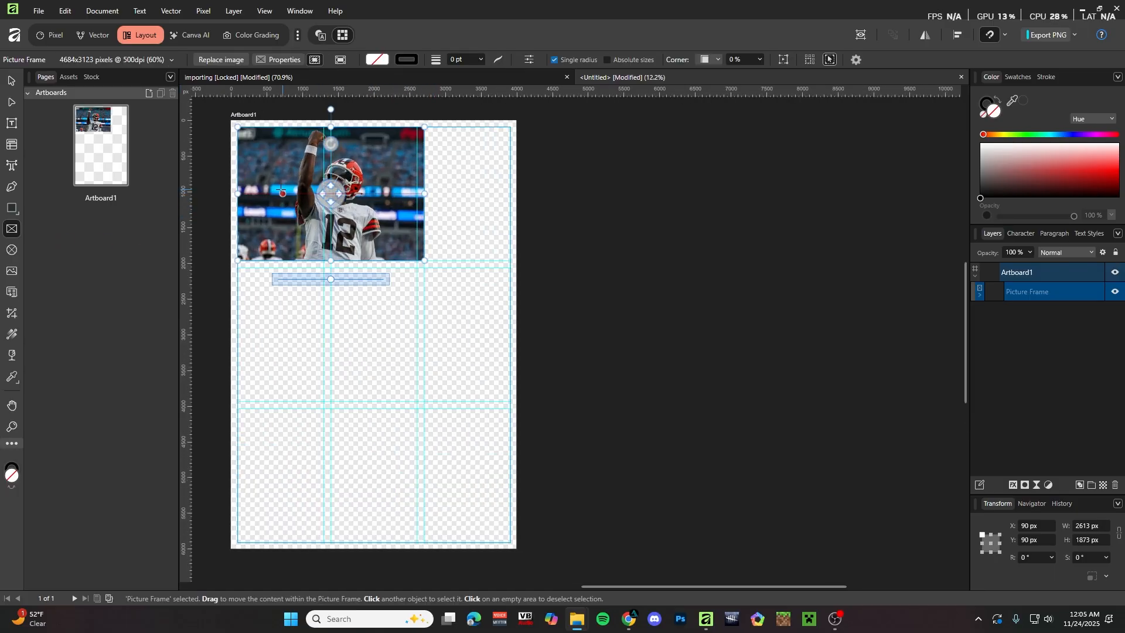
scroll(281, 190, "up", 1)
scroll(293, 202, "up", 1)
scroll(360, 252, "down", 2)
scroll(457, 292, "up", 1)
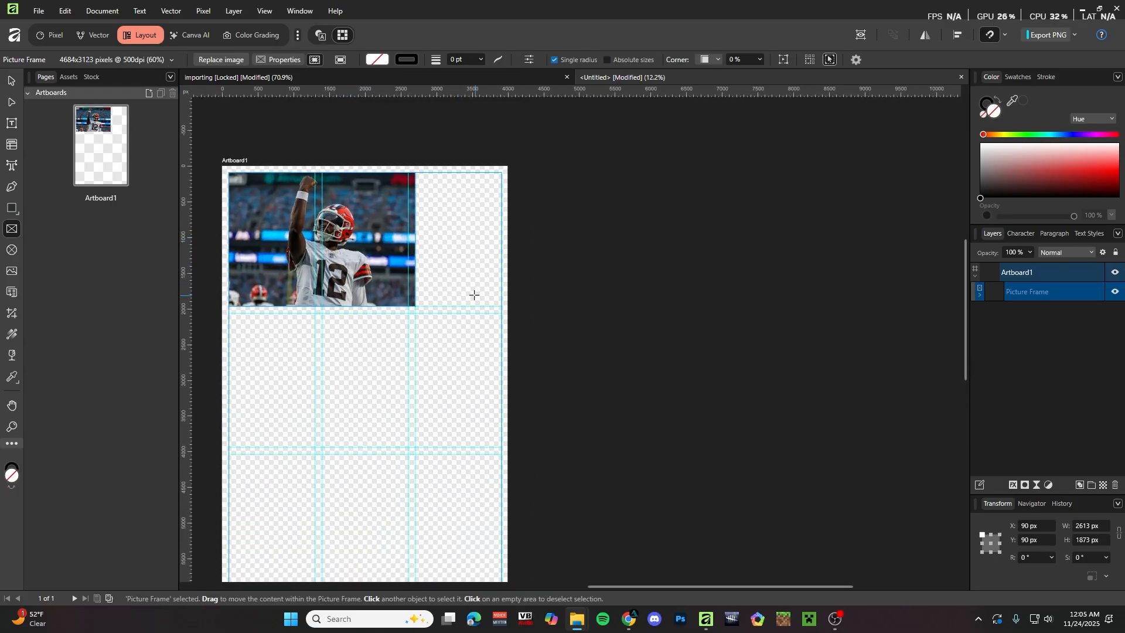
left_click_drag(415, 239, 408, 240)
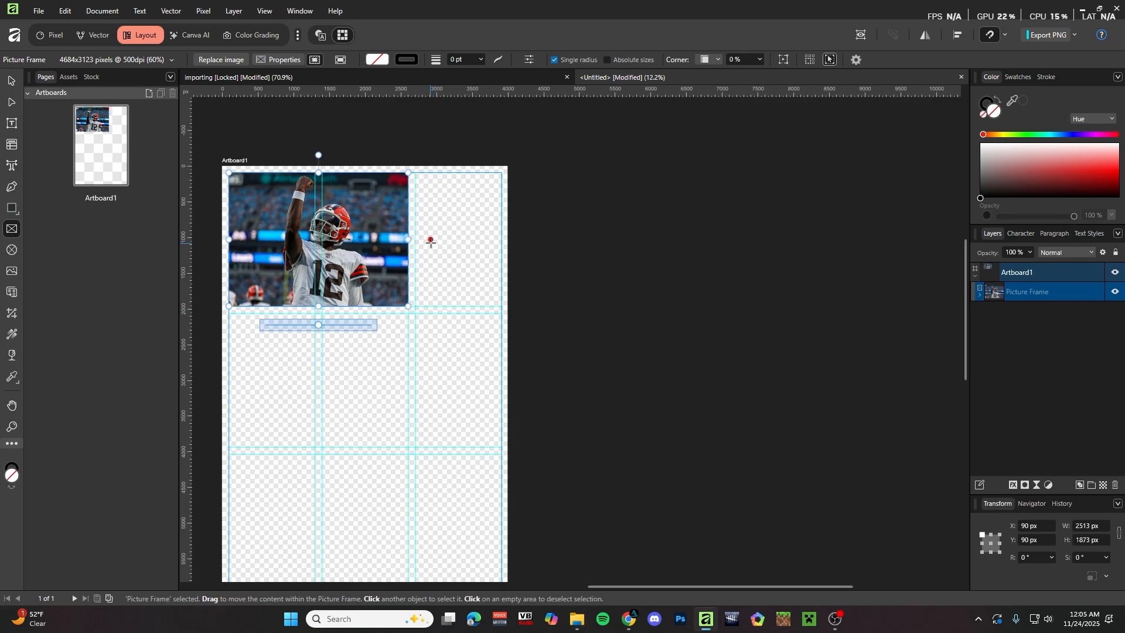
Draw picture frames about 1207 × 3937 px down the third column's lower two rows and about 2513 × 1873 px across the middle row's first two columns.
scroll(431, 241, "down", 1)
scroll(415, 264, "up", 1)
scroll(422, 133, "down", 1)
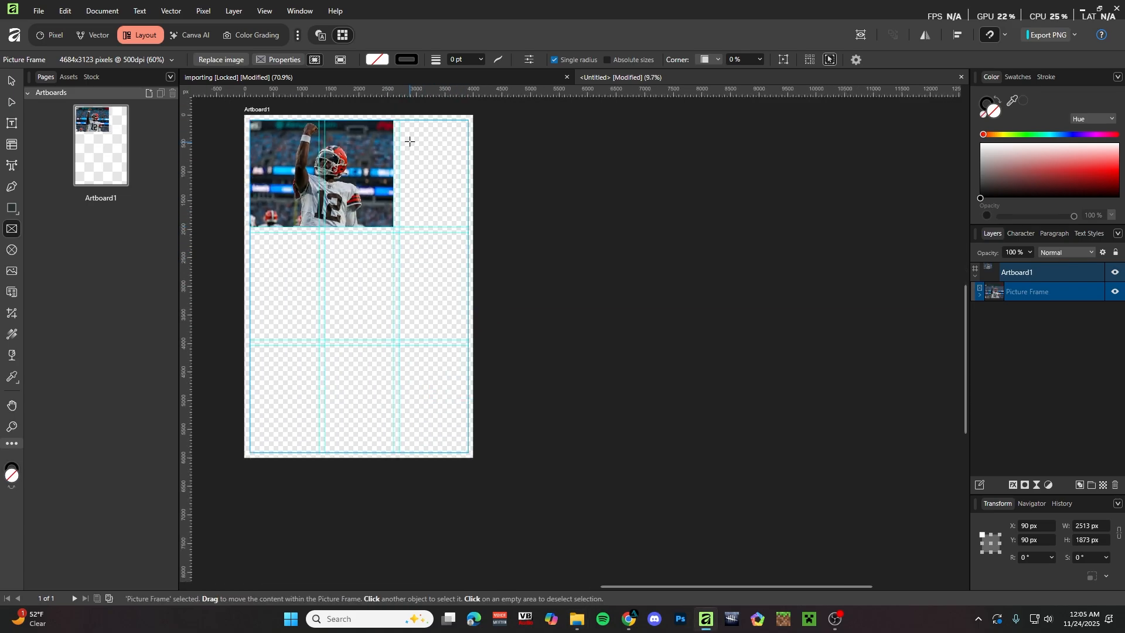
left_click_drag(391, 228, 460, 452)
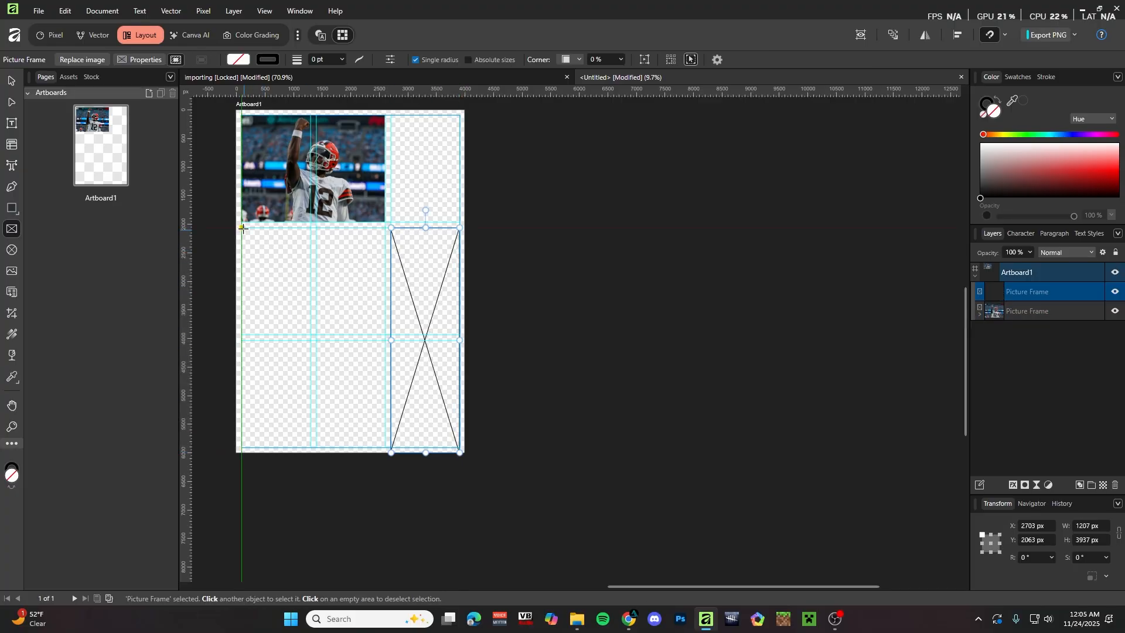
left_click_drag(243, 228, 385, 334)
Draw picture frames about 2513 × 1873 px across the bottom row's first two columns and about 1207 × 1873 px in the top row's third column.
scroll(422, 238, "up", 2)
scroll(415, 239, "up", 1)
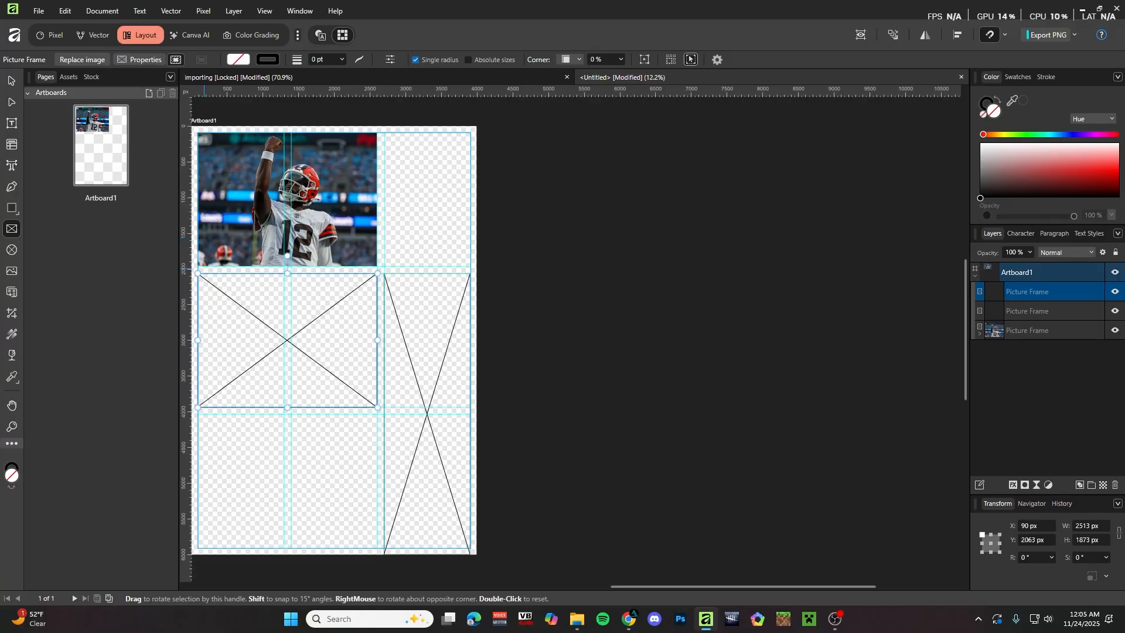
scroll(234, 428, "down", 4)
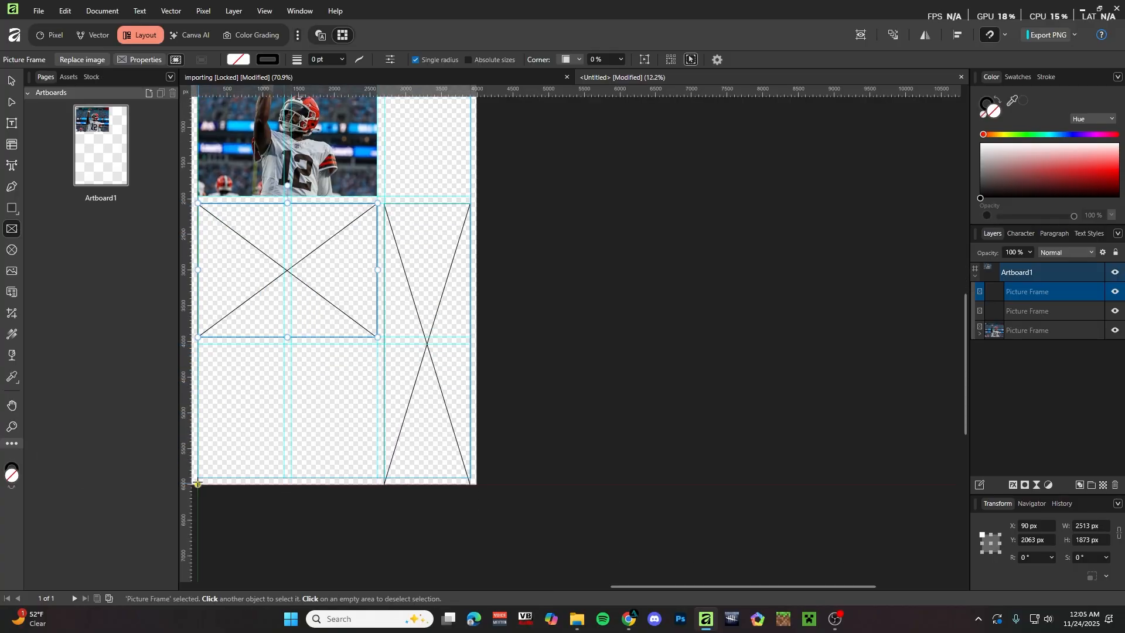
left_click_drag(198, 477, 380, 345)
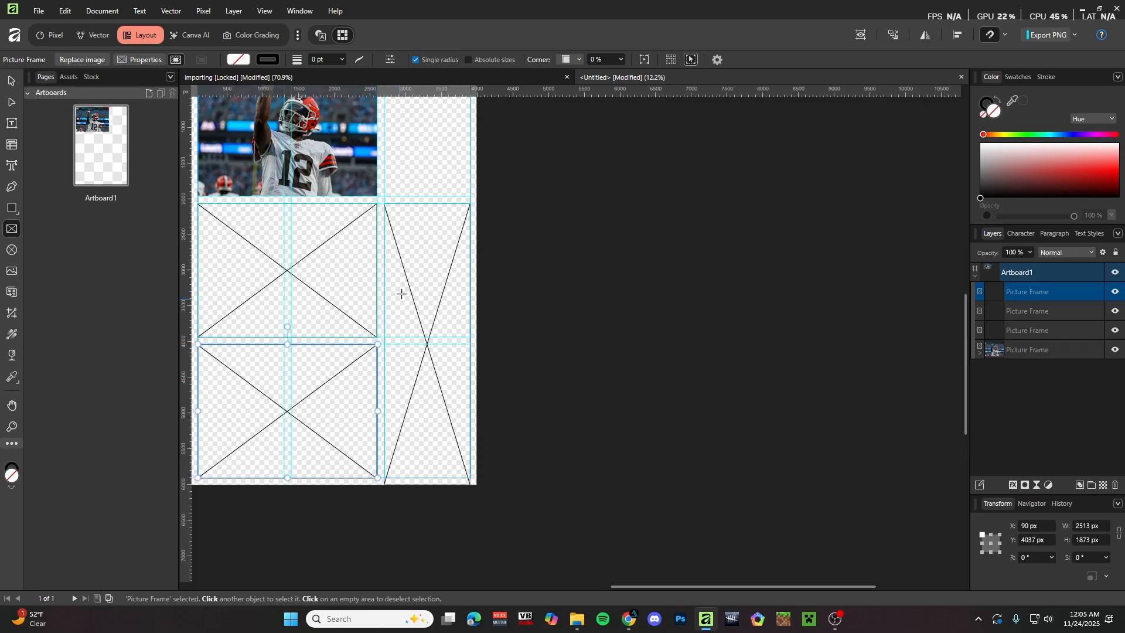
scroll(427, 261, "up", 4)
left_click_drag(385, 132, 471, 266)
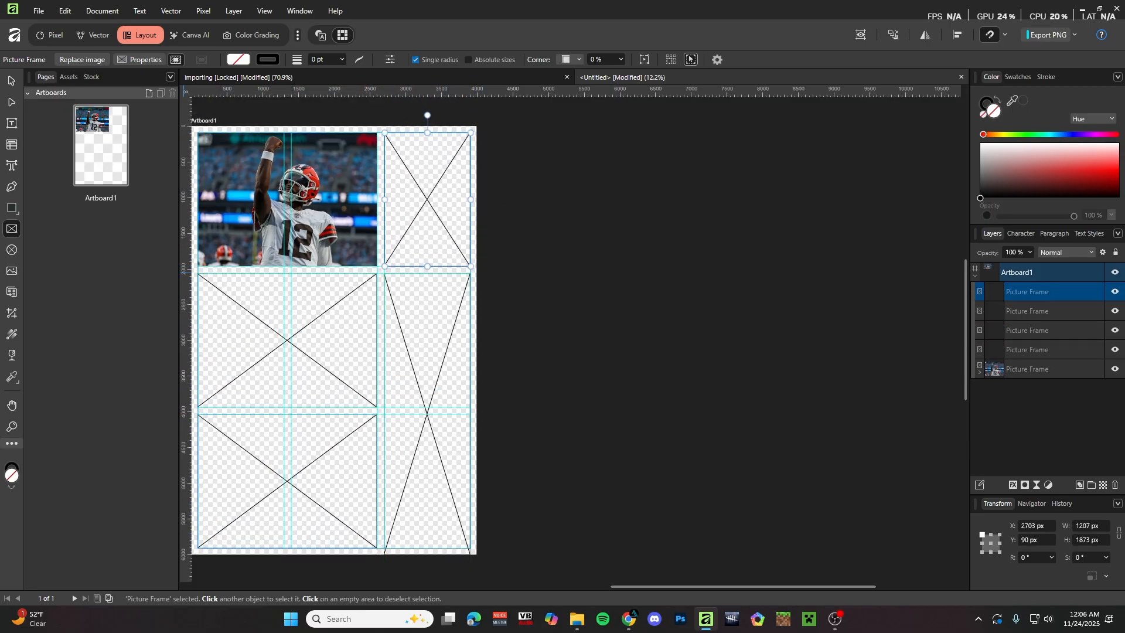
Fill the top third-column frame with the orange-jersey photo and the middle-row frame with the passing photo, shifting the latter to show the whole helmet.
left_click(431, 205)
left_click(263, 359)
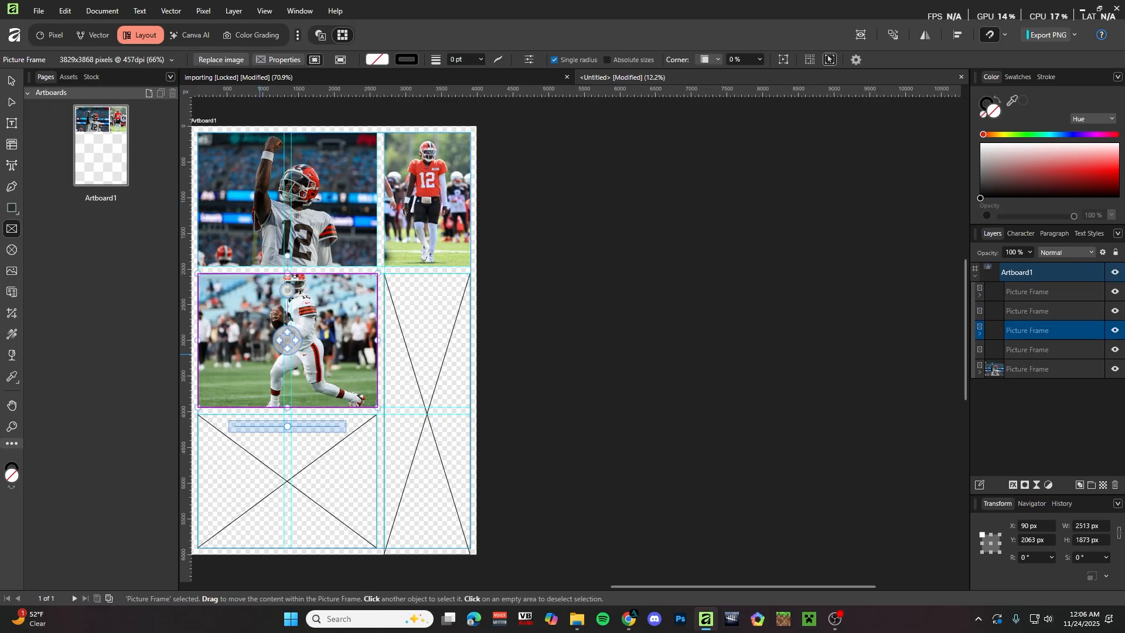
mouse_move(293, 348)
left_mouse_down()
mouse_move(313, 363)
mouse_move(288, 356)
left_mouse_up()
Place the close-up photo of the player in the orange helmet in the tall third-column picture frame.
left_click_drag(0, 357, 427, 404)
left_click_drag(466, 360, 414, 401)
key("ctrl+z")
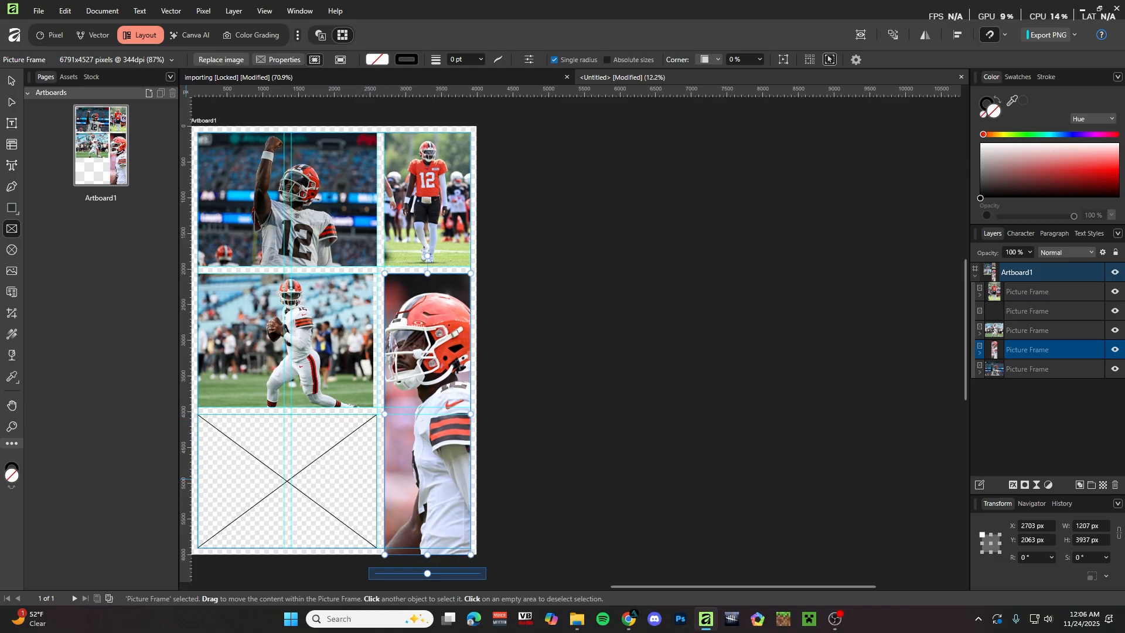
Try to place the Ravens_Browns AVIF image in the bottom-row frame, and fill the frame with the number 94 player's photo instead.
left_click_drag(281, 469, 282, 470)
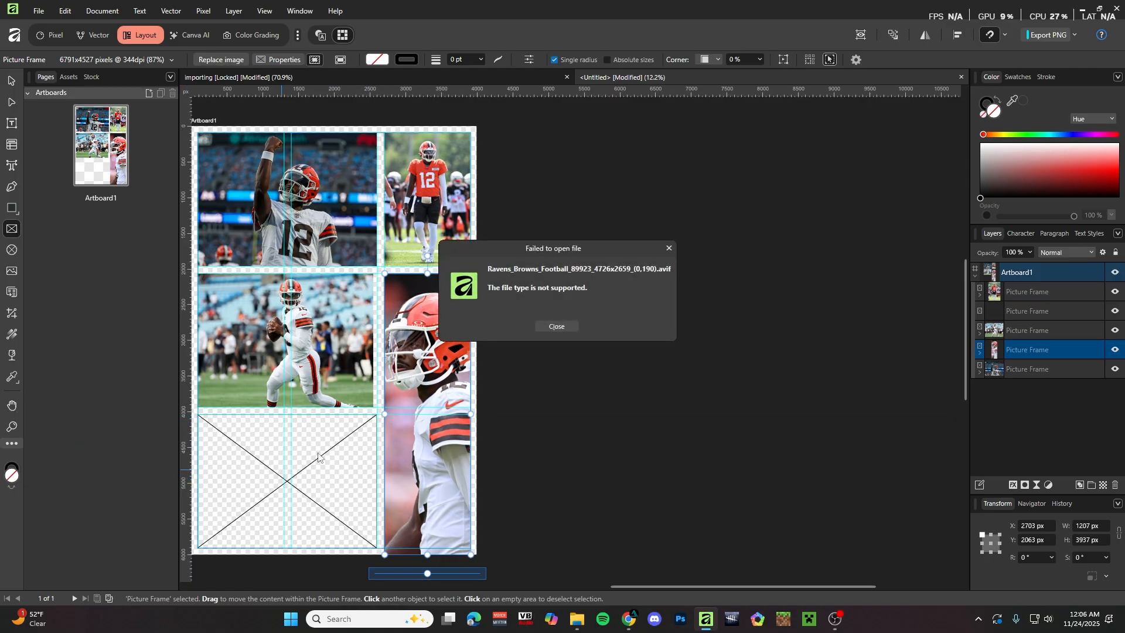
left_click(558, 327)
left_click_drag(228, 498, 280, 486)
scroll(284, 478, "down", 1)
left_click_drag(288, 447, 285, 449)
Examine the five-photo grid layout across the whole artboard.
scroll(317, 438, "down", 5)
scroll(273, 416, "up", 4)
scroll(252, 387, "down", 2)
scroll(240, 357, "up", 2)
scroll(373, 338, "down", 1)
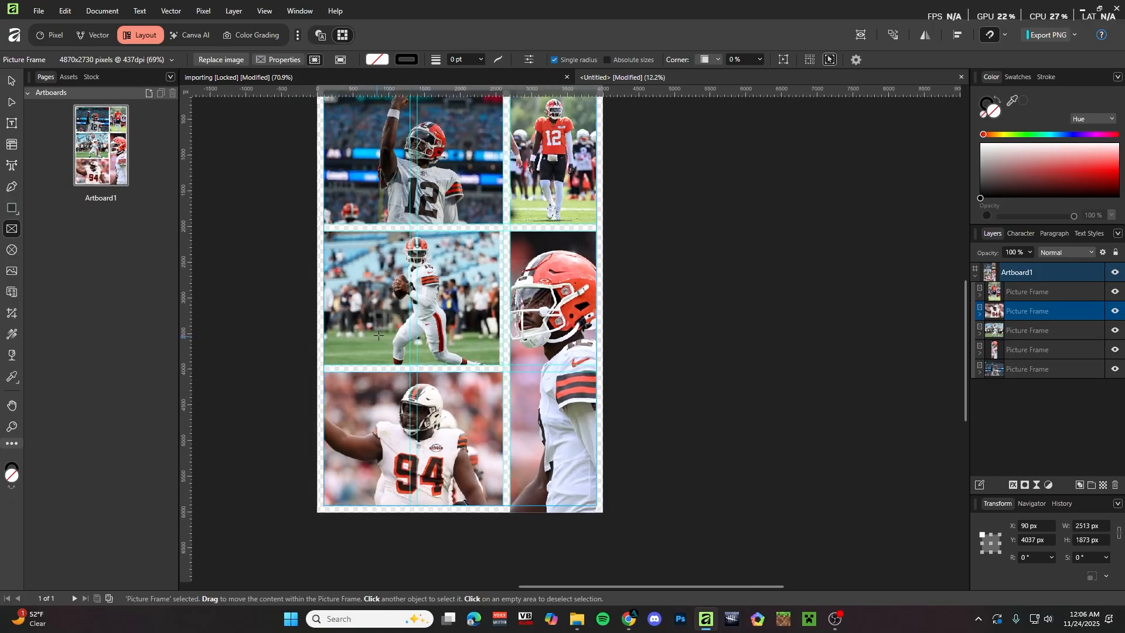
scroll(520, 310, "up", 1)
scroll(527, 329, "down", 3)
scroll(575, 299, "up", 2)
scroll(594, 302, "up", 1)
scroll(593, 302, "up", 1)
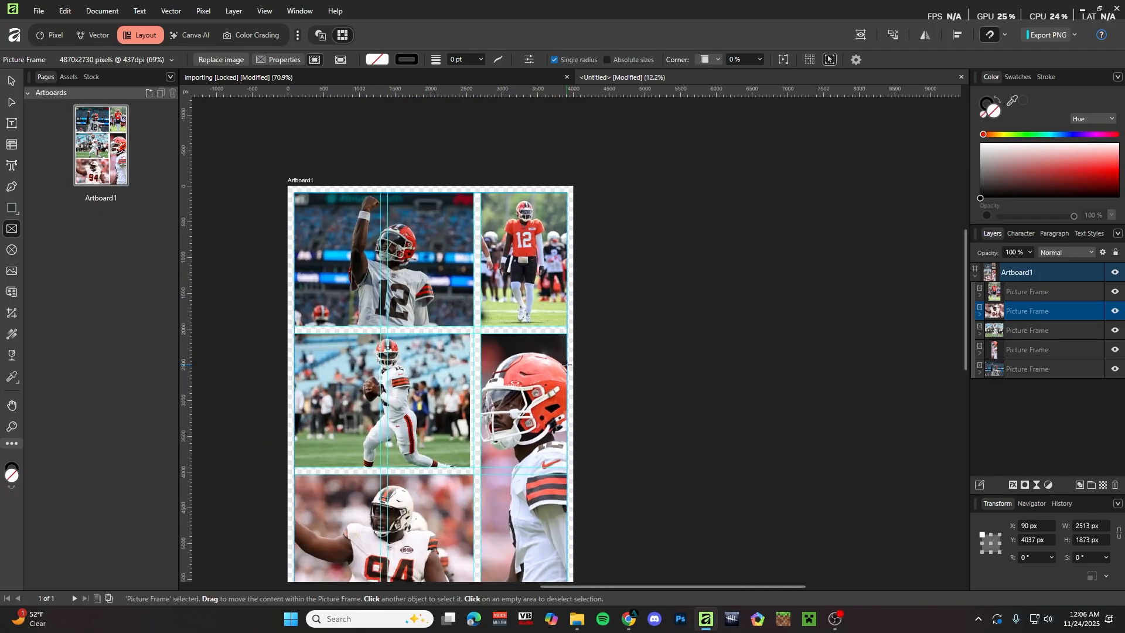
scroll(593, 302, "down", 2)
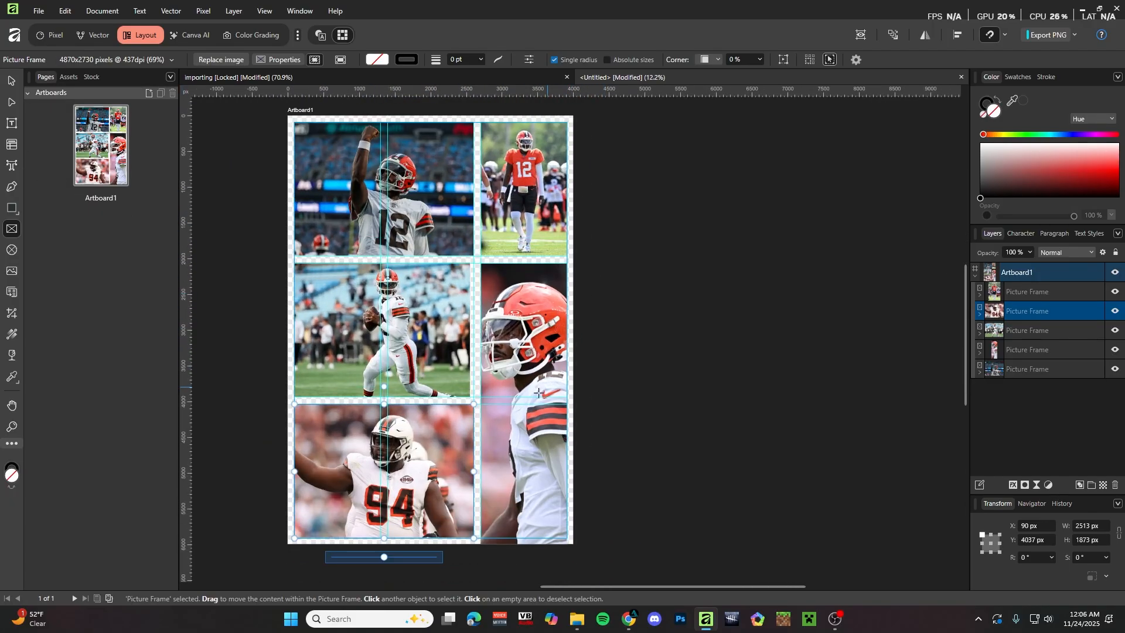
scroll(475, 265, "right", 1)
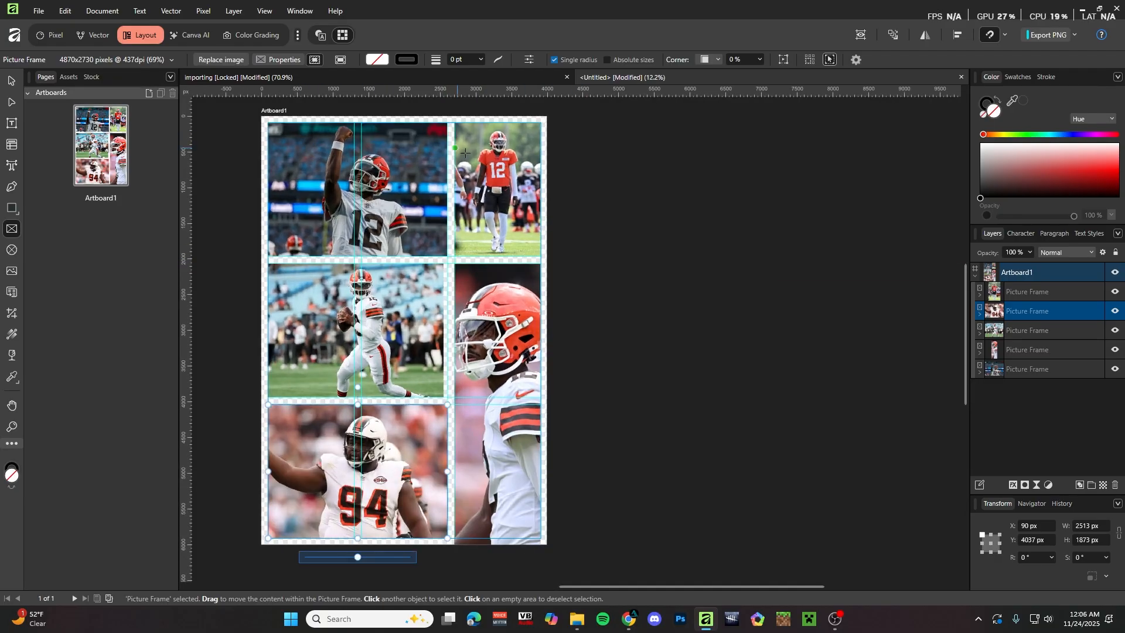